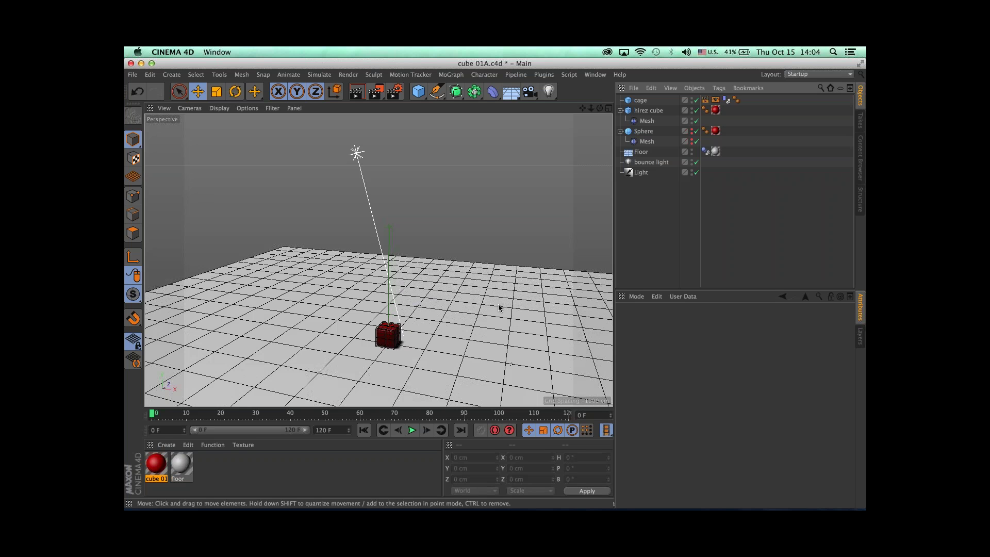
Step: Preview the cube animation and return to frame 0
{"action": "left_click", "coordinate": [412, 432]}
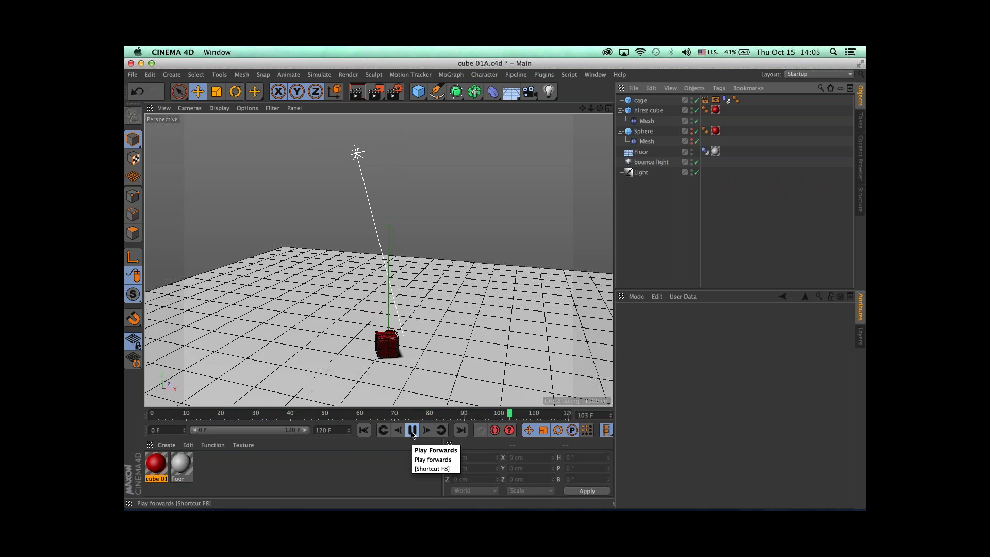
{"action": "left_click", "coordinate": [412, 431]}
{"action": "left_click", "coordinate": [364, 430]}
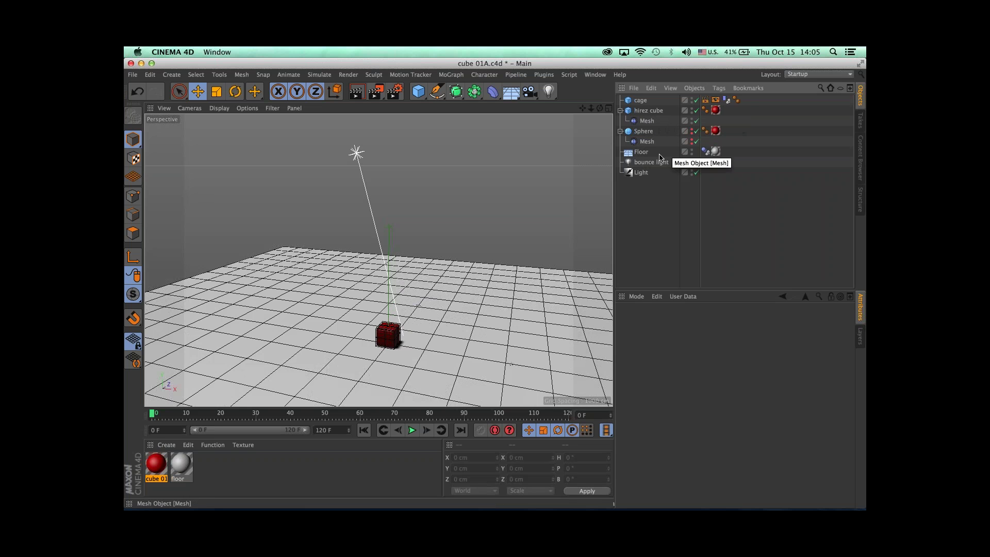
Step: Restore the Sphere and its Mesh to default visibility and hide the hirez cube with its Mesh
{"action": "left_click", "coordinate": [694, 142]}
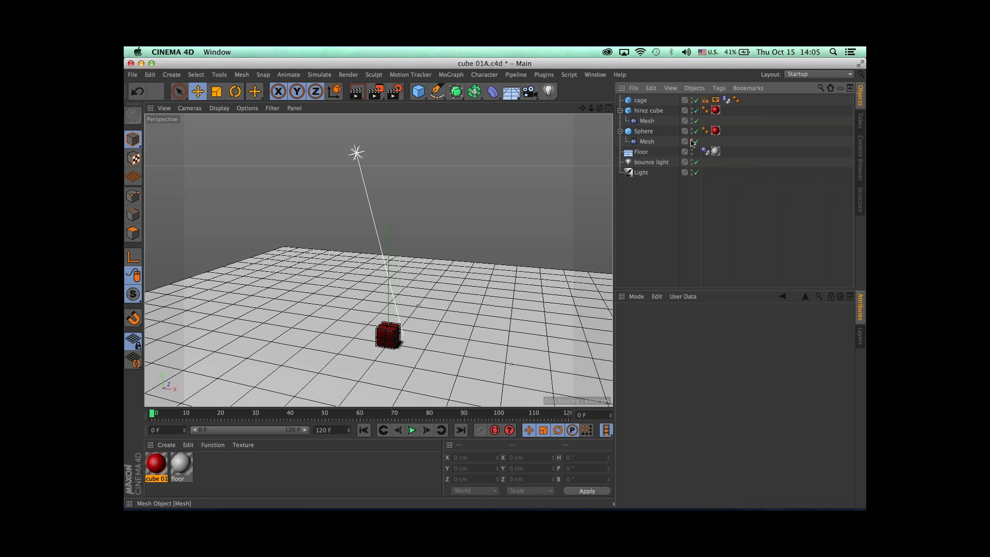
{"action": "left_click", "coordinate": [695, 141]}
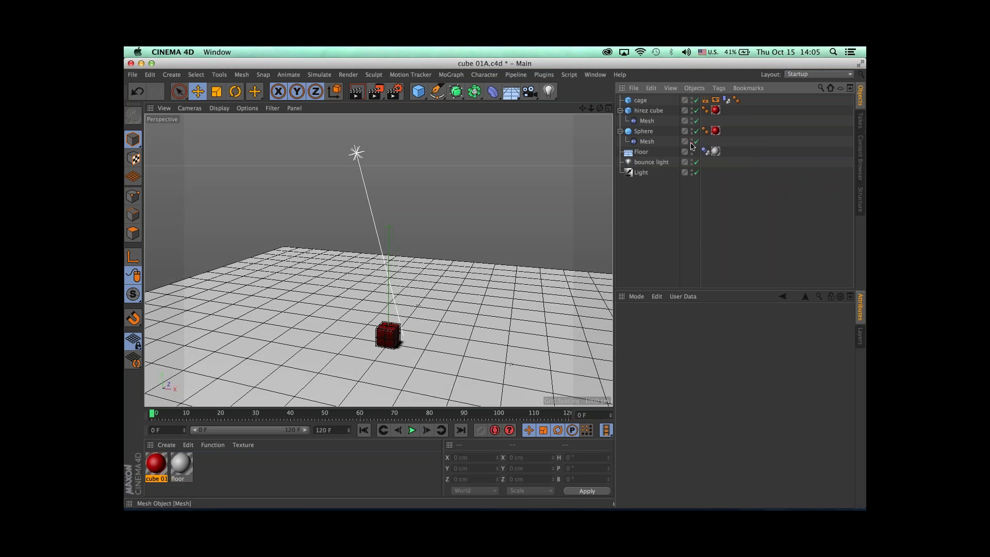
{"action": "left_click", "coordinate": [694, 111]}
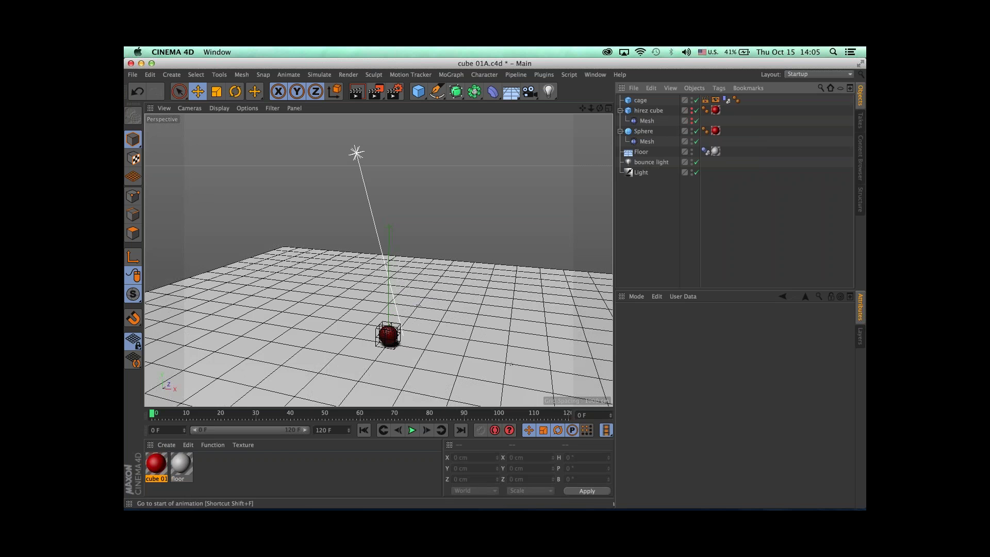
Step: Preview the animation with the sphere in place of the cube and return to frame 0
{"action": "left_click", "coordinate": [413, 431]}
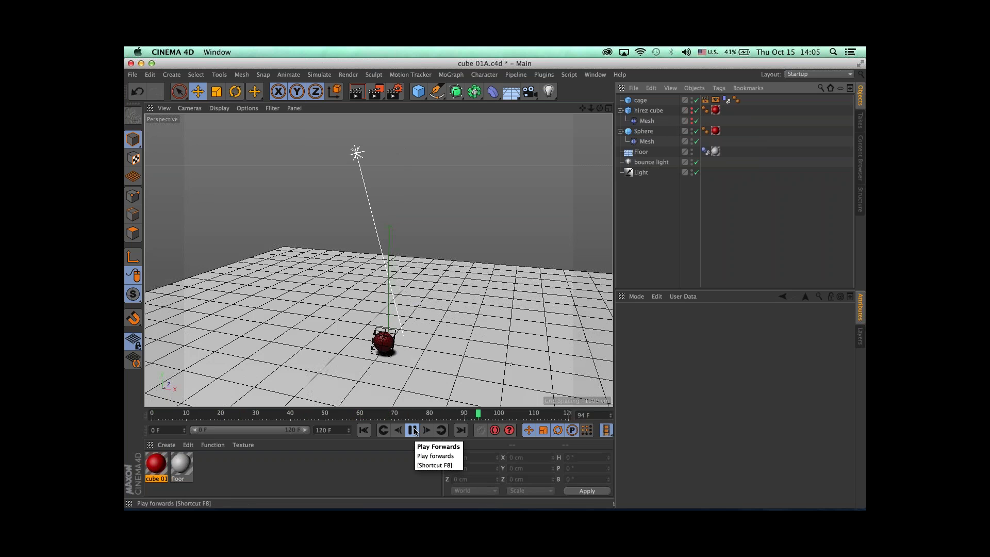
{"action": "left_click", "coordinate": [412, 430]}
{"action": "left_click", "coordinate": [364, 430]}
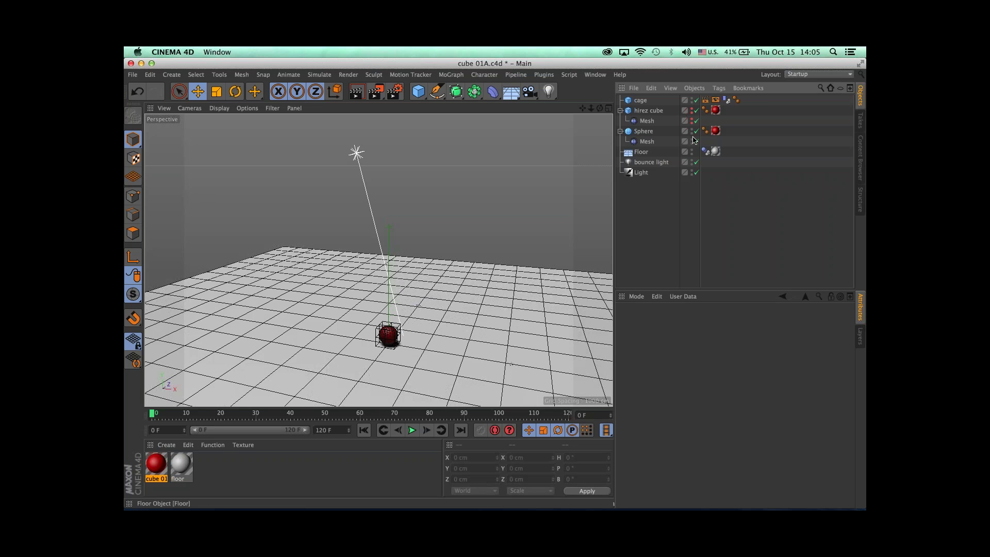
Step: Make the hirez cube and its Mesh visible again, and preview the animation before returning to frame 0
{"action": "left_click", "coordinate": [695, 110]}
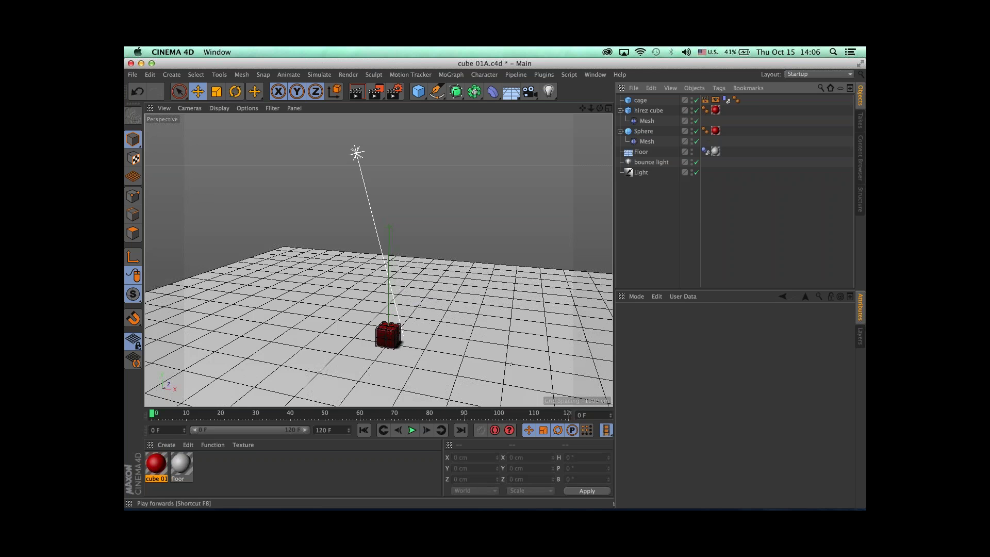
{"action": "left_click", "coordinate": [411, 431]}
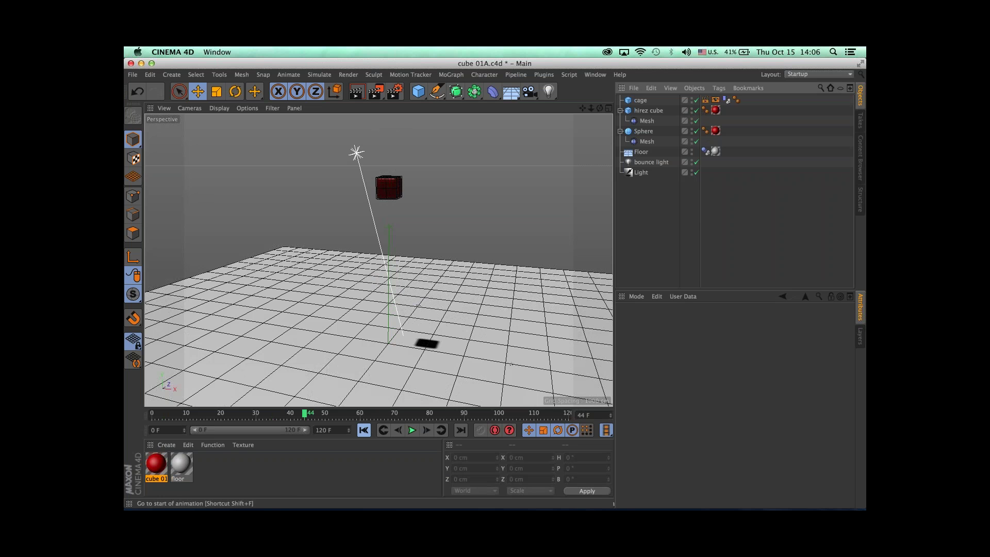
{"action": "left_click", "coordinate": [363, 430]}
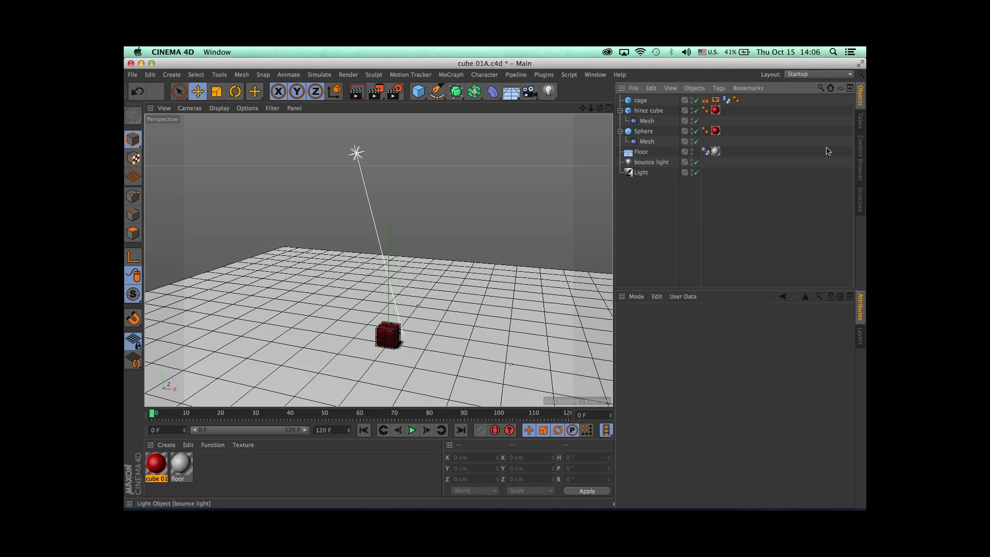
Step: Undock the Takes manager into a floating window and close it
{"action": "left_click", "coordinate": [860, 123]}
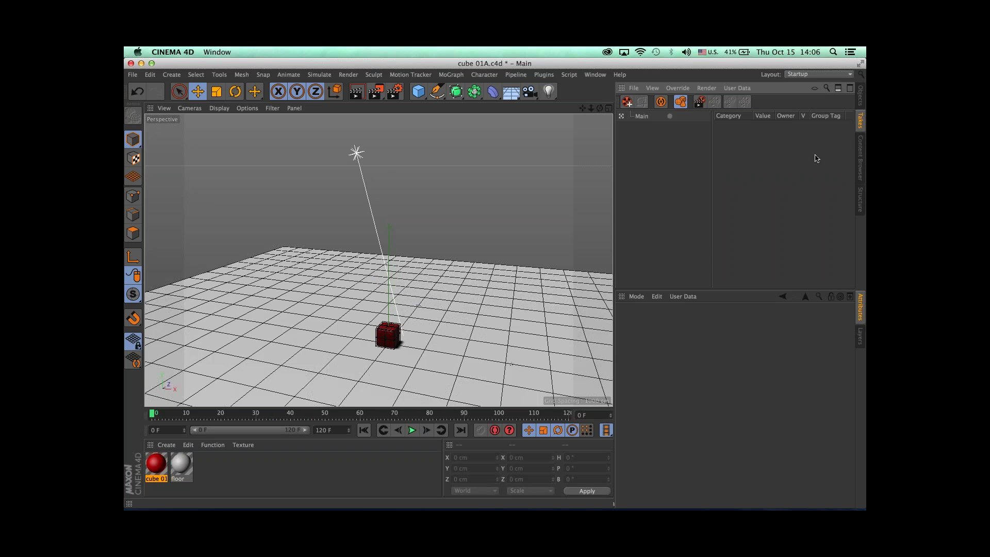
{"action": "right_click", "coordinate": [859, 123]}
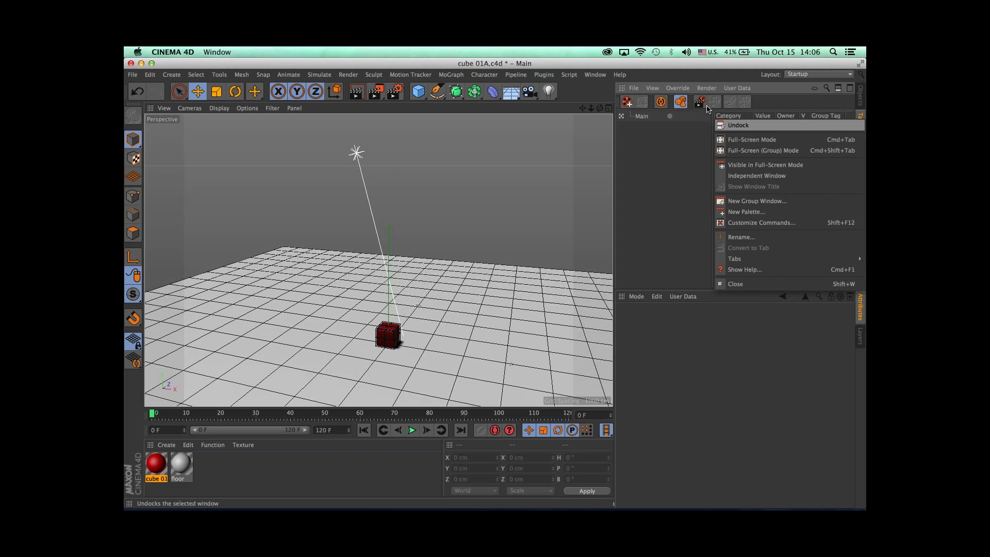
{"action": "left_click", "coordinate": [751, 125]}
{"action": "left_click_drag", "start_coordinate": [702, 76], "coordinate": [533, 246]}
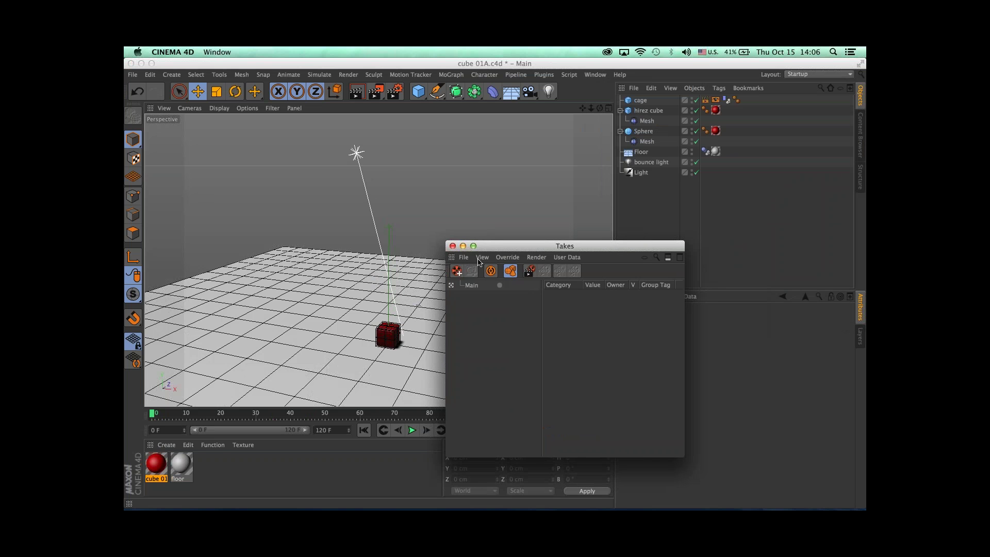
{"action": "left_click", "coordinate": [453, 246]}
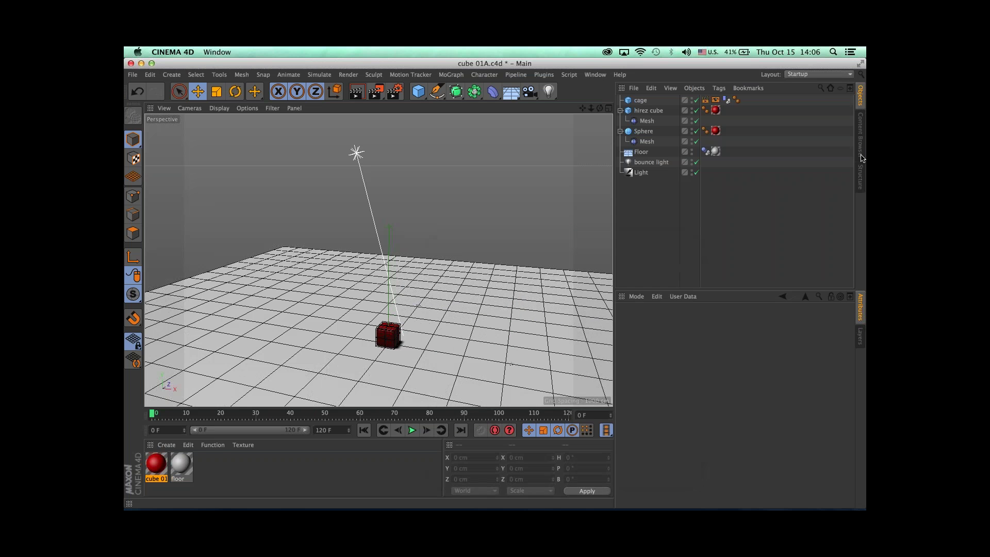
Step: Open the Take Manager as a floating window and place it beside the cube, clear of the object list
{"action": "left_click", "coordinate": [595, 74]}
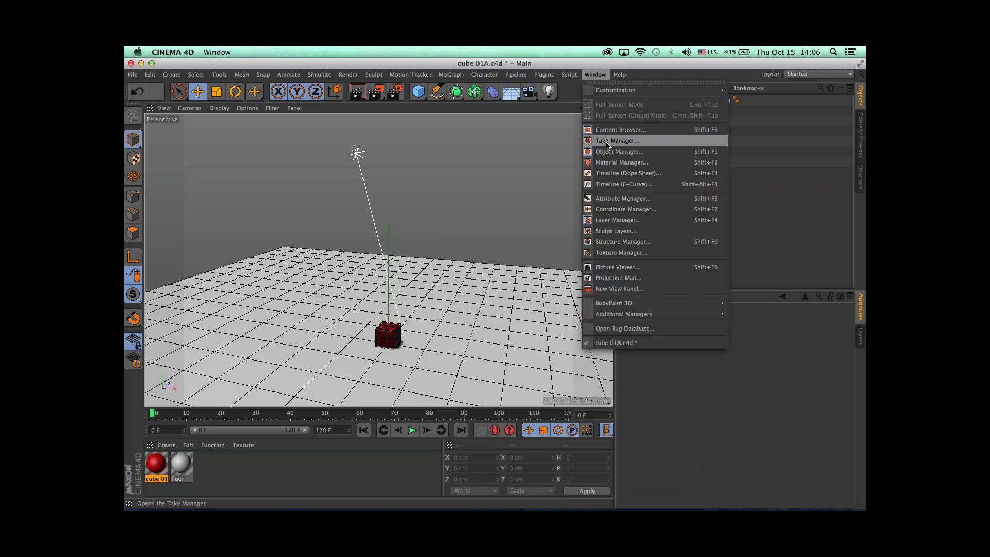
{"action": "left_click", "coordinate": [613, 141]}
{"action": "left_click_drag", "start_coordinate": [570, 244], "coordinate": [587, 237]}
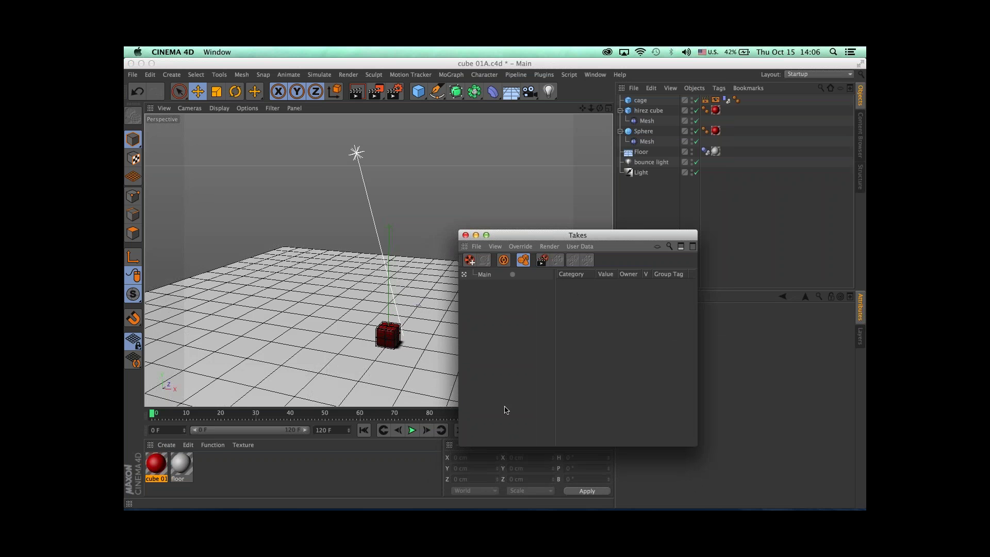
{"action": "left_click_drag", "start_coordinate": [538, 232], "coordinate": [561, 234]}
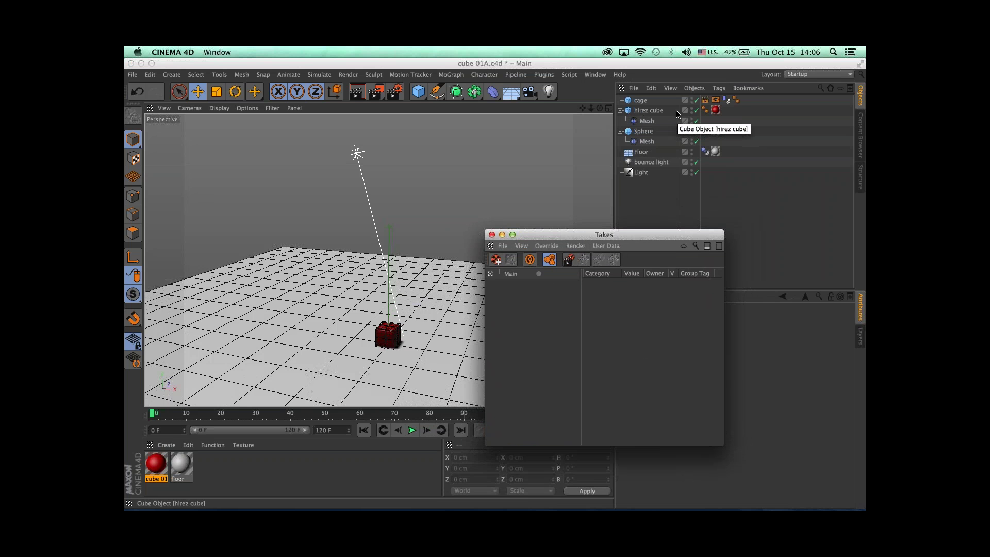
{"action": "left_click", "coordinate": [344, 74]}
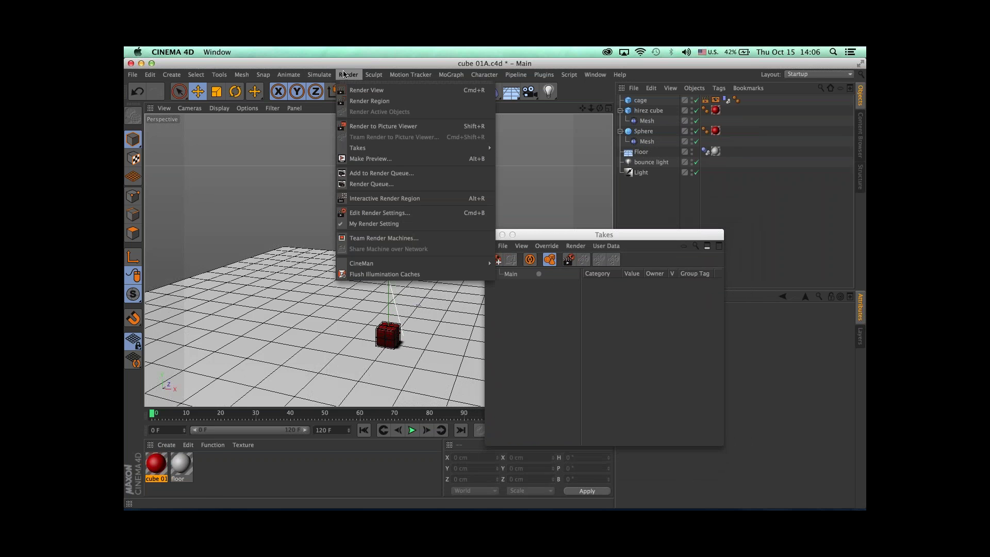
{"action": "left_click", "coordinate": [305, 208]}
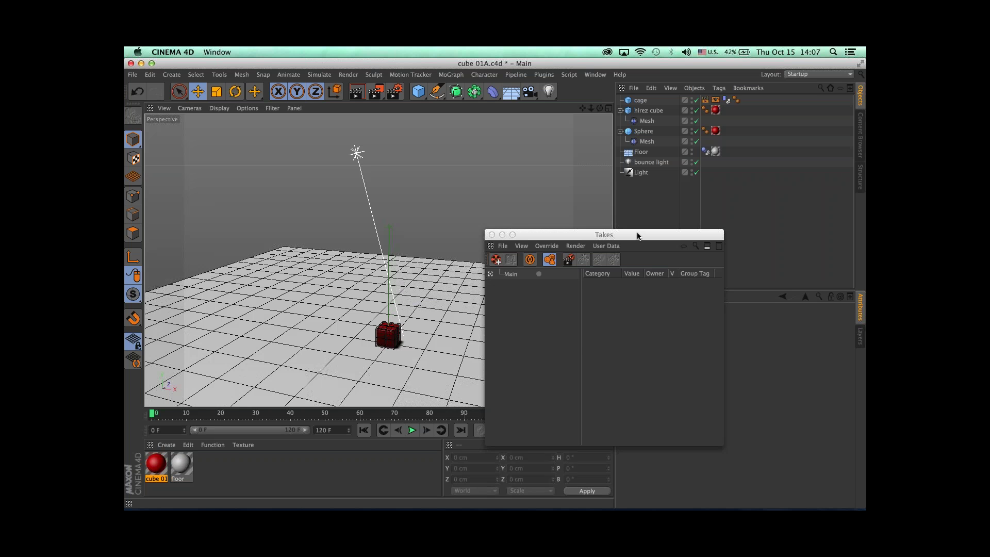
{"action": "left_click_drag", "start_coordinate": [637, 236], "coordinate": [614, 200]}
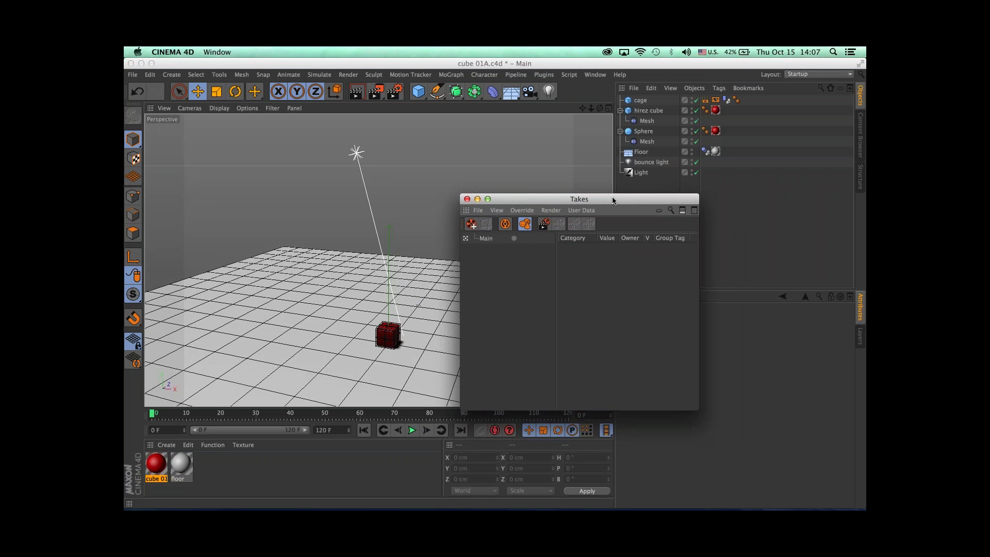
{"action": "left_click_drag", "start_coordinate": [612, 201], "coordinate": [689, 225]}
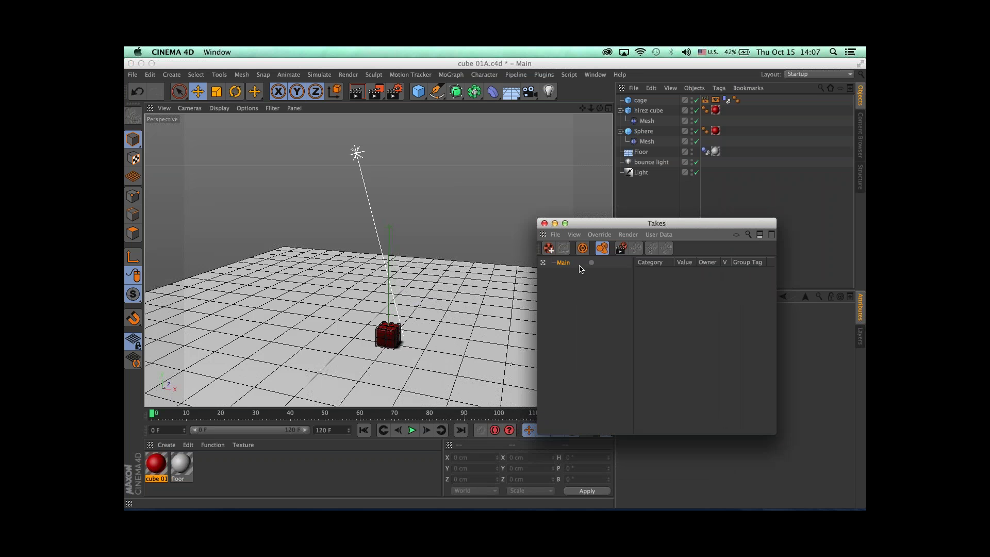
{"action": "left_click_drag", "start_coordinate": [601, 227], "coordinate": [652, 258]}
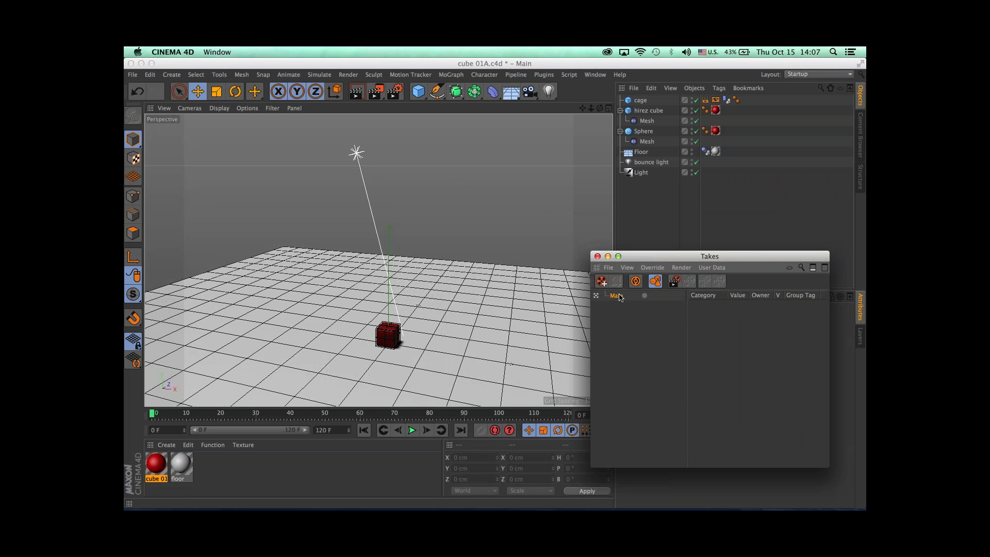
{"action": "left_click_drag", "start_coordinate": [631, 258], "coordinate": [536, 229]}
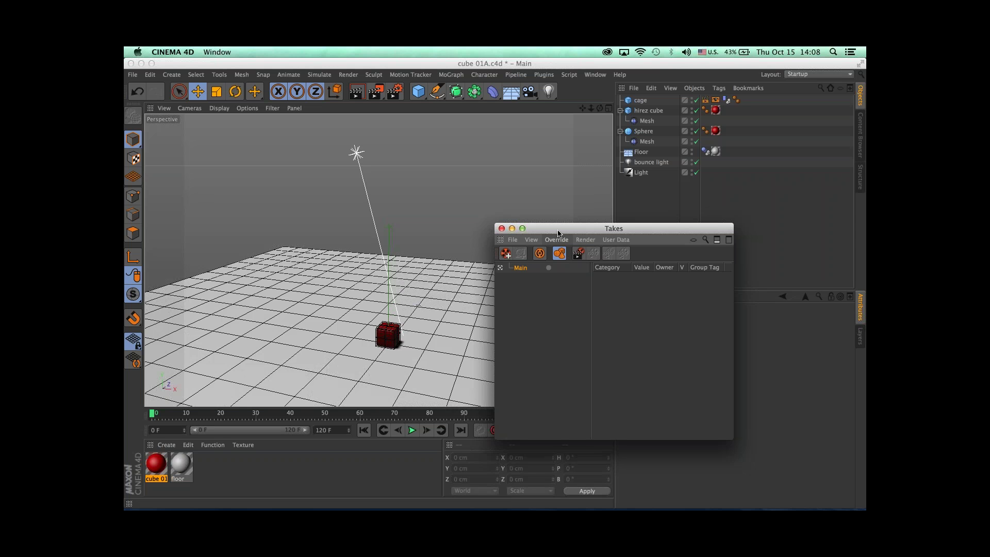
{"action": "left_click_drag", "start_coordinate": [555, 229], "coordinate": [542, 220]}
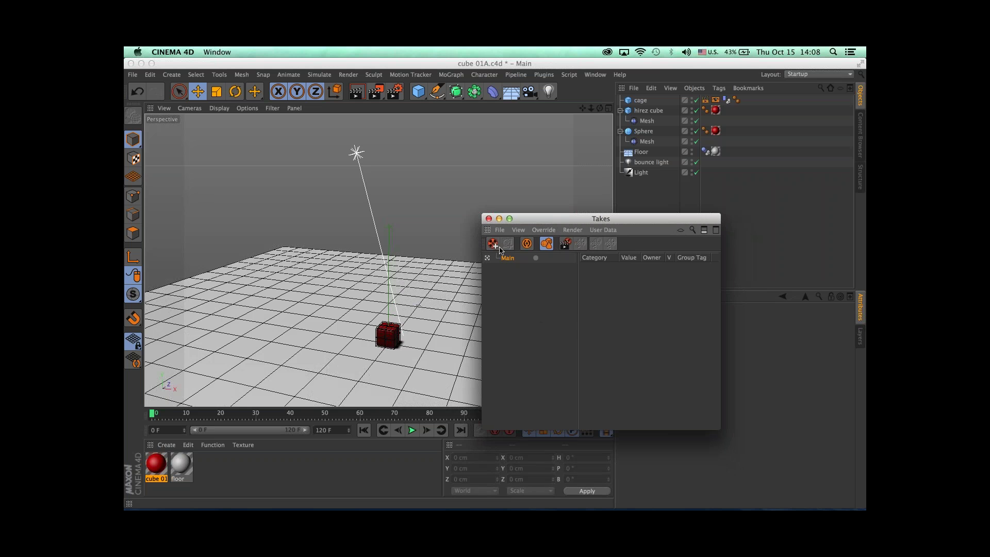
Step: Create a new take under Main and name it "Red cube"
{"action": "left_click", "coordinate": [500, 230]}
{"action": "left_click", "coordinate": [515, 244]}
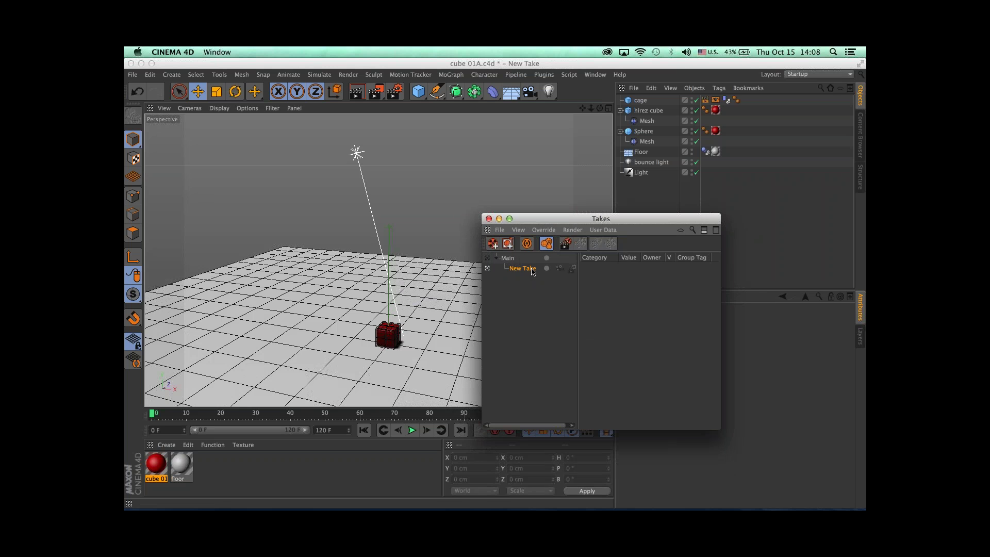
{"action": "double_click", "coordinate": [516, 269]}
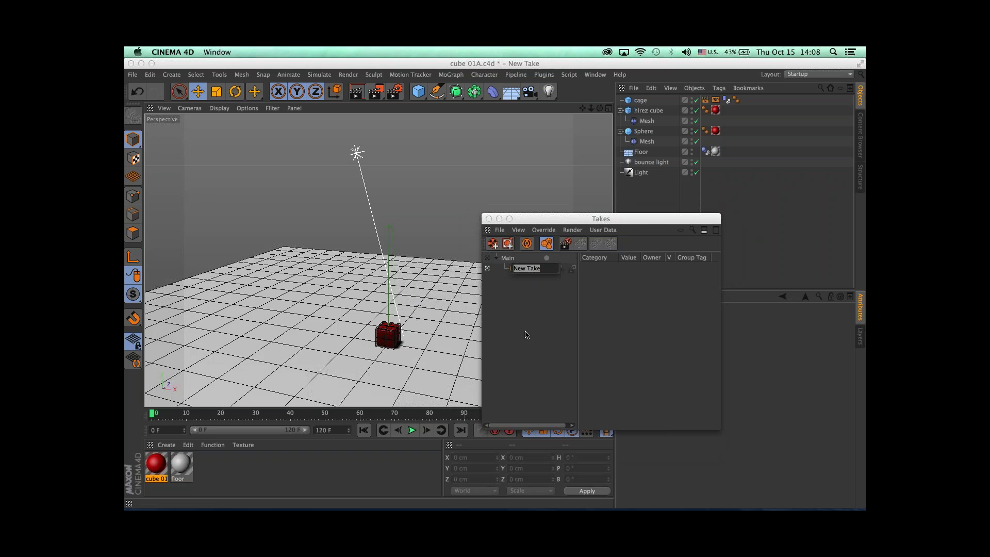
{"action": "type", "text": "Red cube"}
{"action": "key", "text": "Return"}
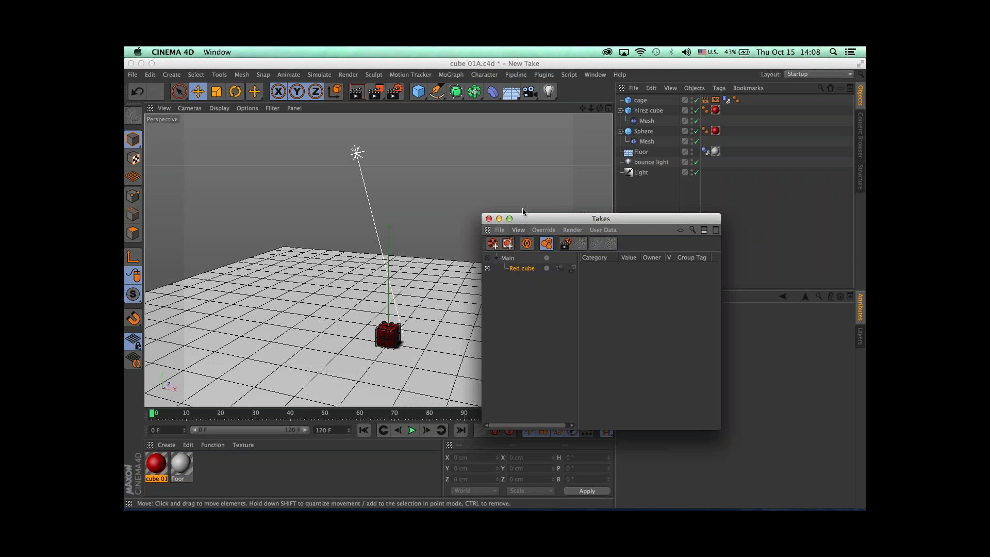
Step: Switch the active take to Main and back to Red cube
{"action": "left_click_drag", "start_coordinate": [525, 221], "coordinate": [499, 223]}
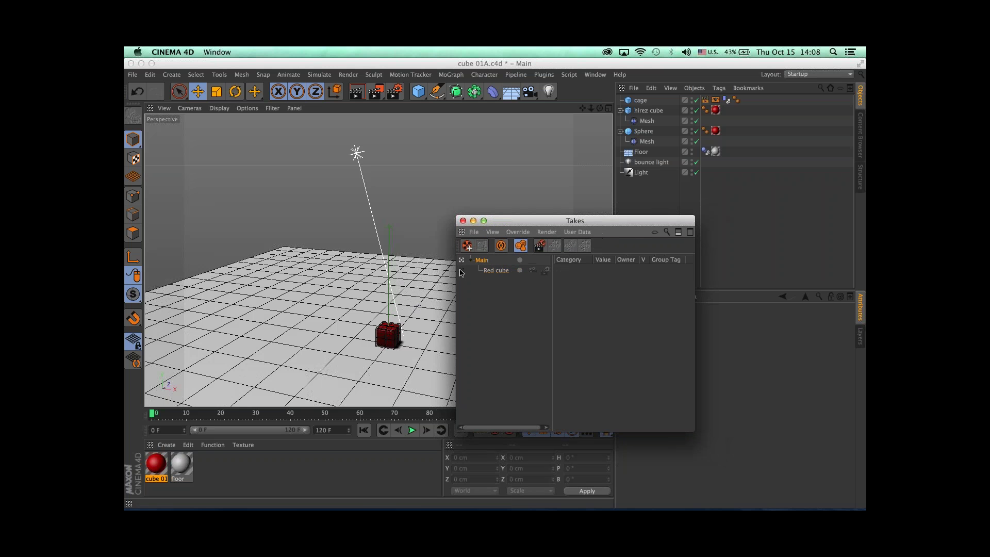
{"action": "left_click", "coordinate": [461, 260]}
{"action": "left_click", "coordinate": [461, 271]}
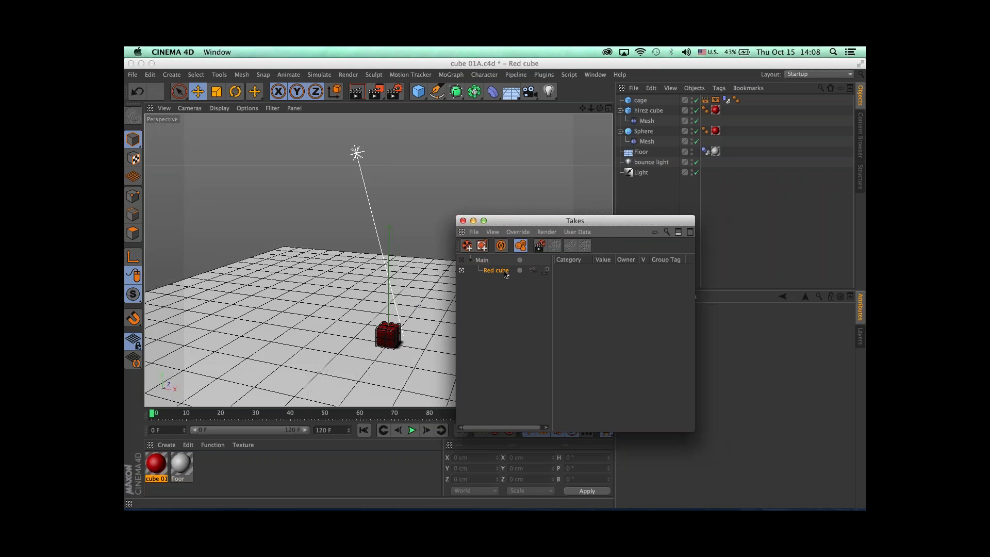
Step: Move the Takes window to the upper part of the viewport and shrink it so the cube stays uncovered
{"action": "left_click_drag", "start_coordinate": [516, 221], "coordinate": [470, 198]}
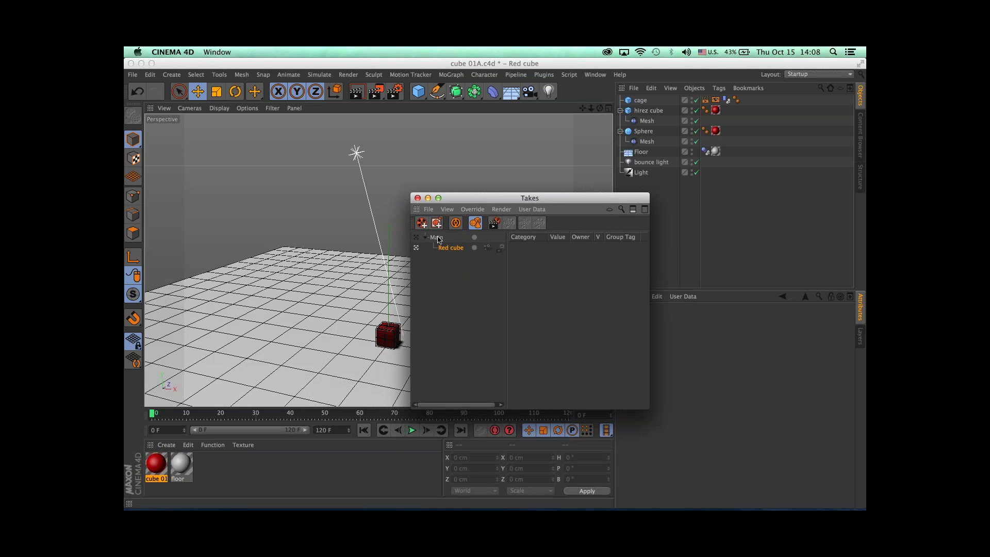
{"action": "left_click_drag", "start_coordinate": [629, 195], "coordinate": [588, 120]}
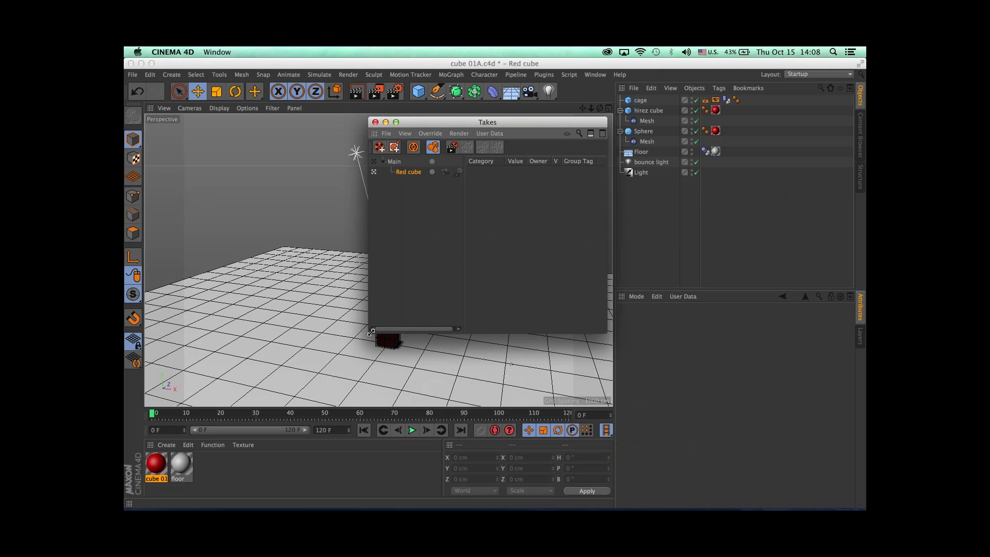
{"action": "left_click_drag", "start_coordinate": [372, 332], "coordinate": [410, 304]}
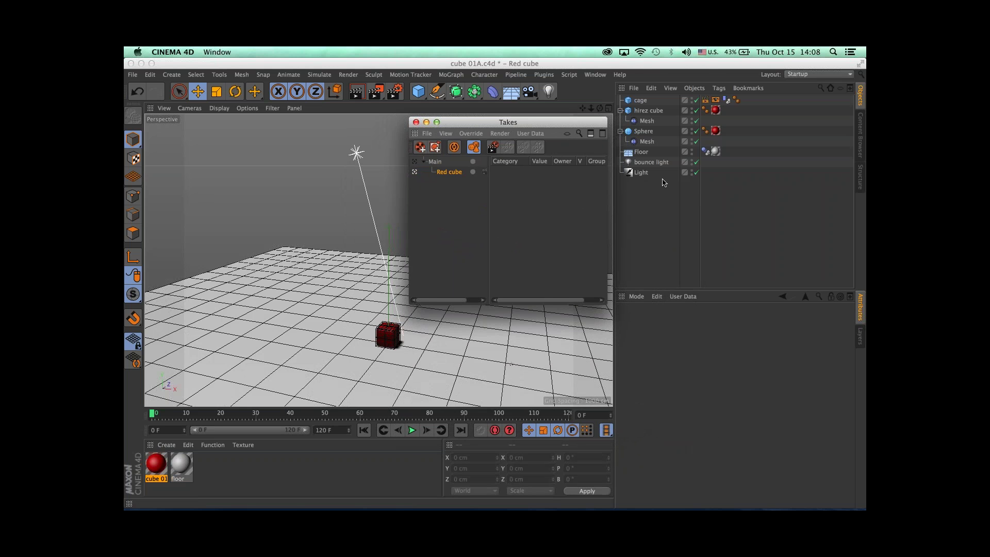
Step: Add the Sphere's Visible in Editor basic property as an override in the Red cube take
{"action": "left_click", "coordinate": [643, 133]}
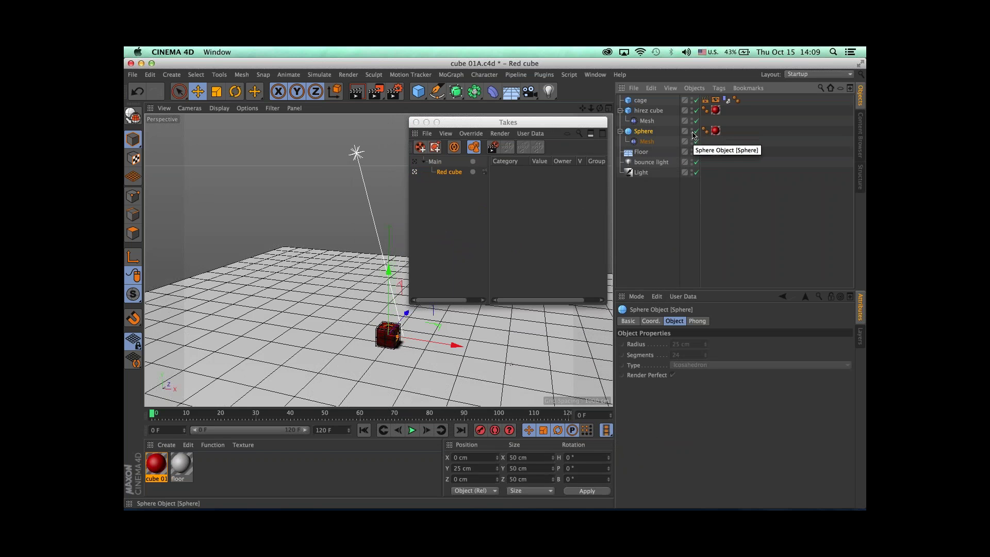
{"action": "left_click", "coordinate": [627, 321]}
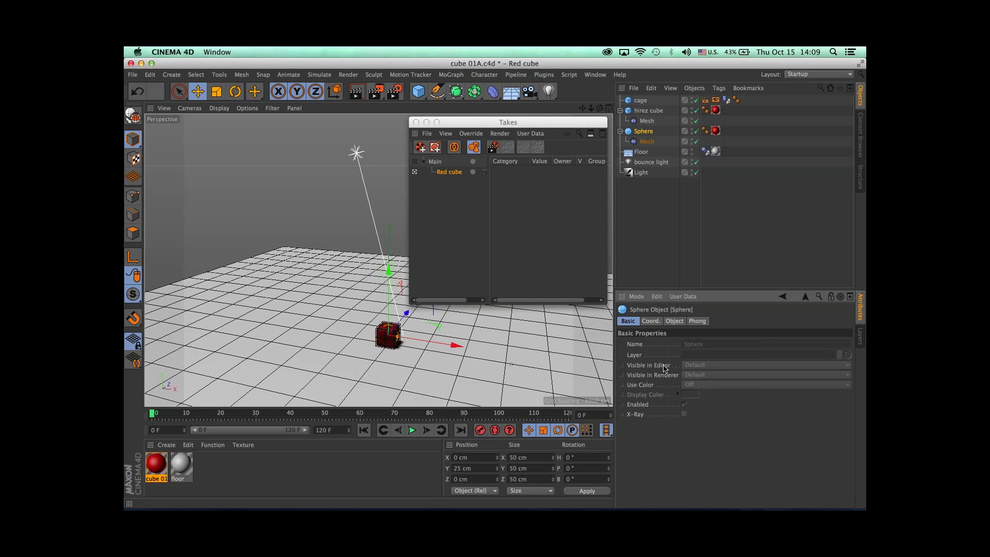
{"action": "left_click_drag", "start_coordinate": [664, 367], "coordinate": [519, 186]}
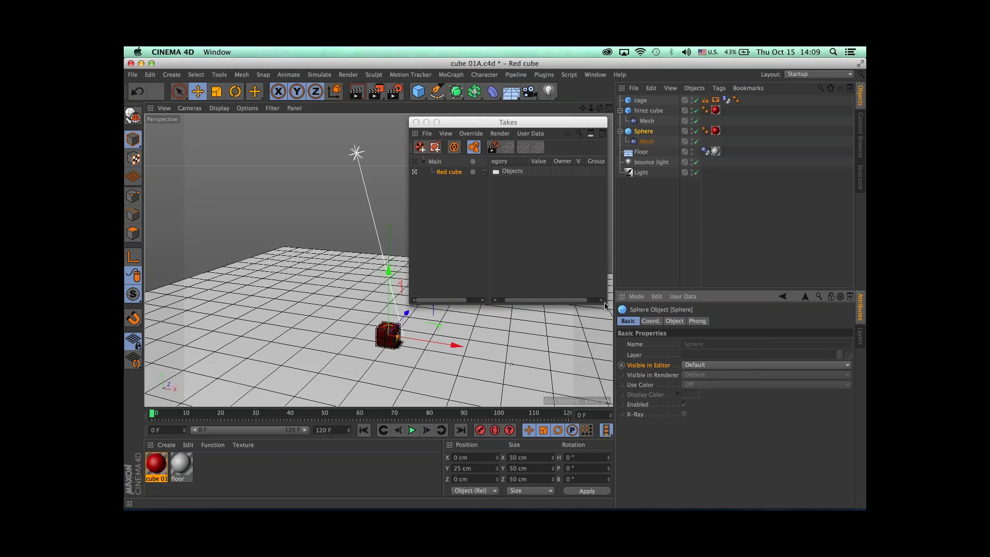
Step: Widen the Takes window and expand the Red cube take's overrides down to the Sphere's Visible in Editor entry
{"action": "left_click_drag", "start_coordinate": [606, 303], "coordinate": [668, 313]}
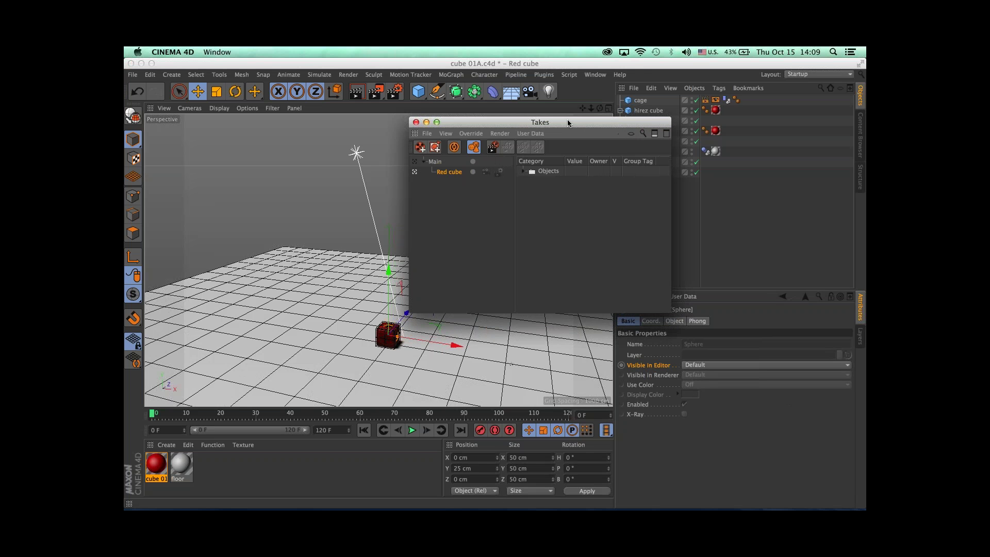
{"action": "left_click_drag", "start_coordinate": [568, 121], "coordinate": [508, 118]}
{"action": "left_click", "coordinate": [462, 168]}
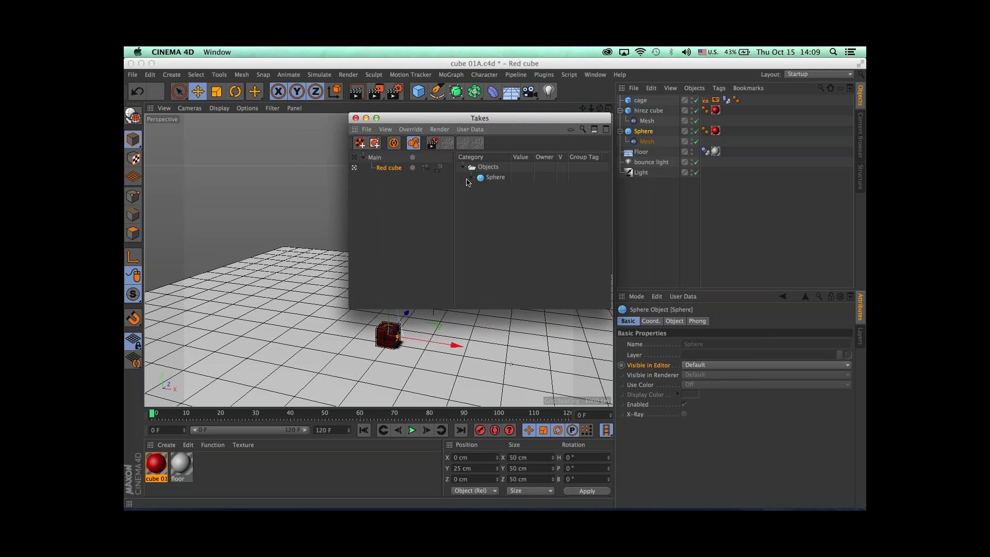
{"action": "left_click", "coordinate": [472, 178]}
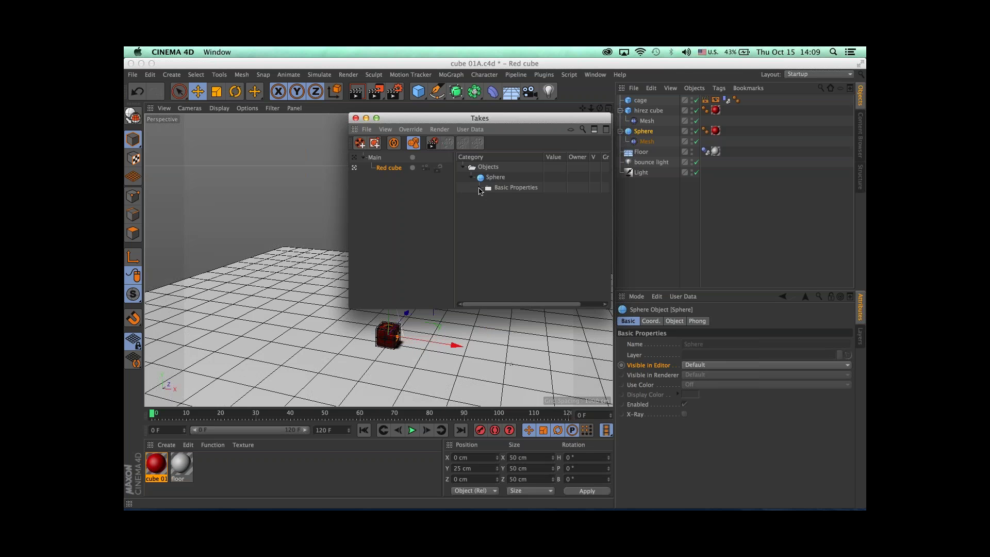
{"action": "left_click", "coordinate": [496, 189]}
{"action": "left_click", "coordinate": [480, 188]}
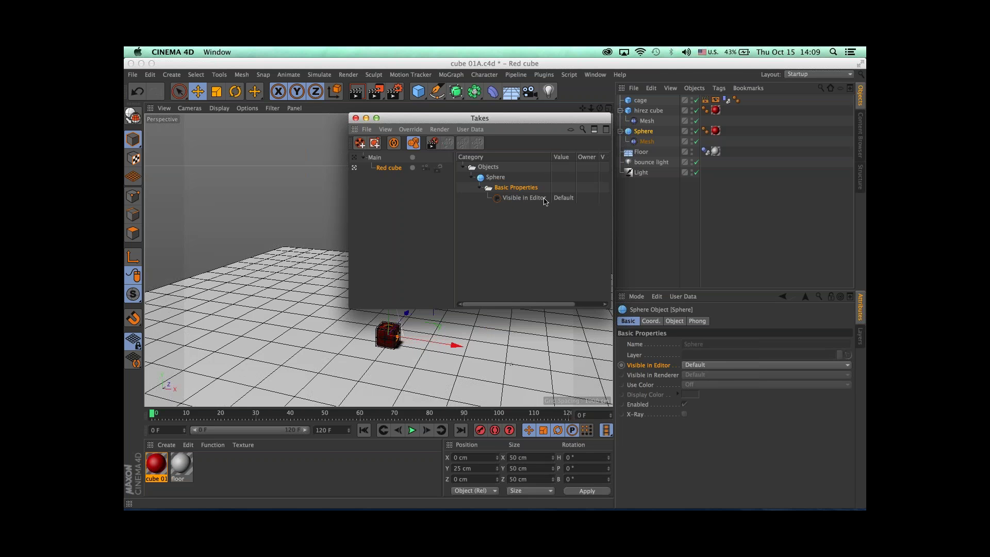
Step: Set the Sphere's Visible in Editor override to Off and add its Visible in Renderer property as an override
{"action": "left_click", "coordinate": [702, 365]}
{"action": "left_click", "coordinate": [693, 397]}
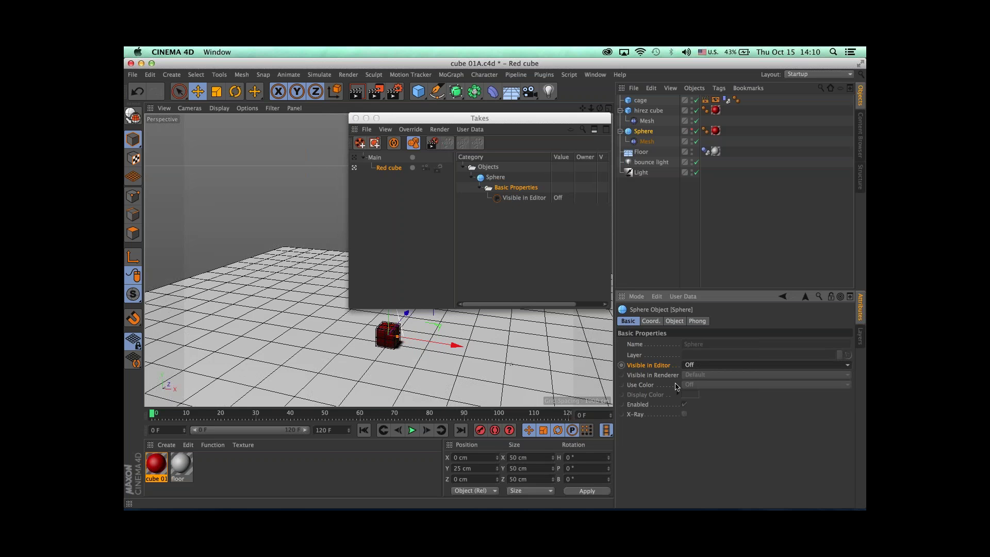
{"action": "left_click_drag", "start_coordinate": [650, 378], "coordinate": [491, 226]}
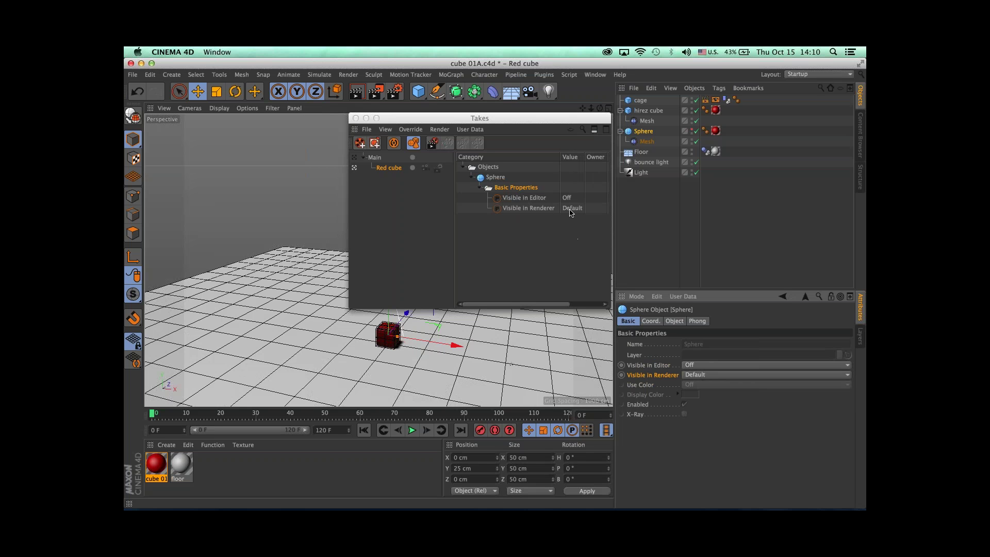
Step: Enlarge the Takes window and show its properties area below the take list
{"action": "left_click", "coordinate": [594, 130]}
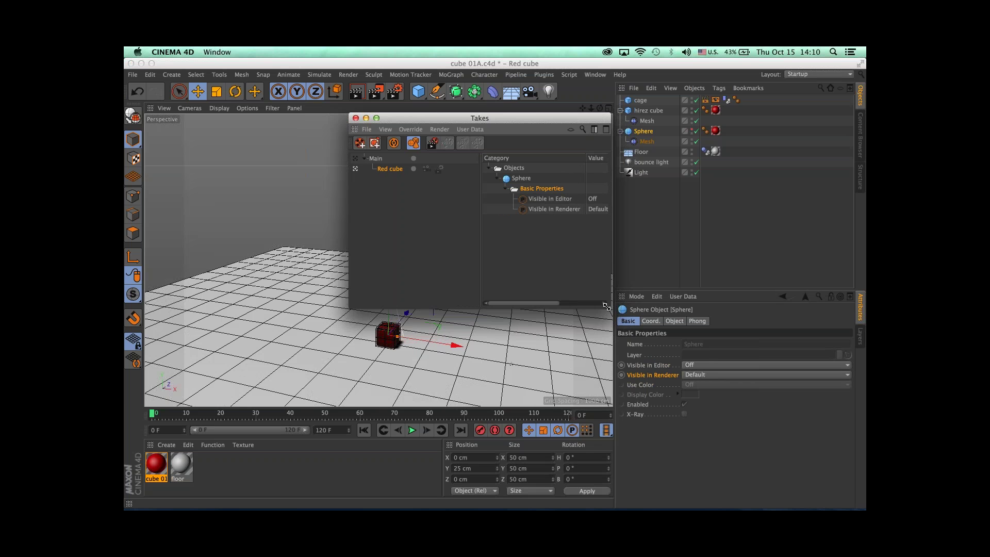
{"action": "left_click_drag", "start_coordinate": [609, 308], "coordinate": [621, 374]}
{"action": "left_click", "coordinate": [618, 130]}
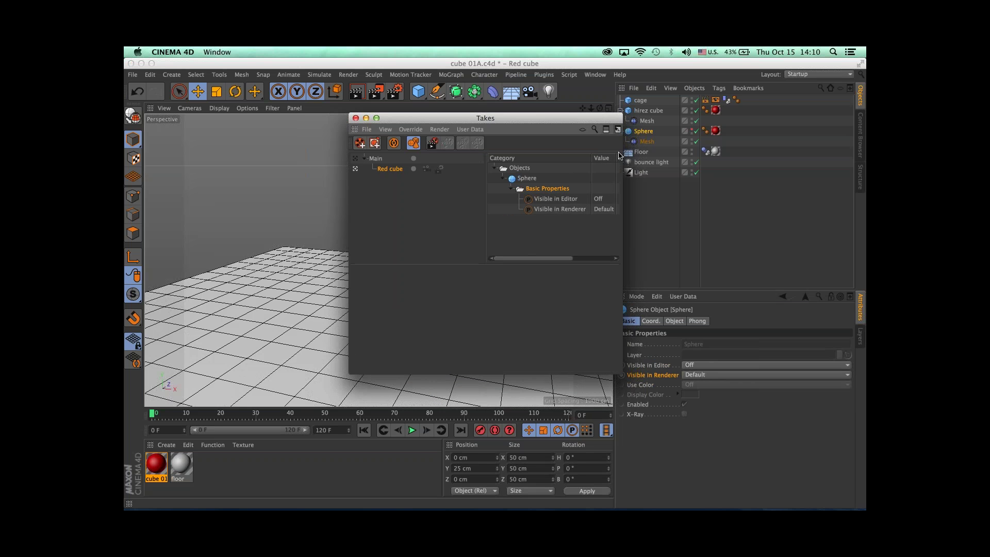
Step: Select the Sphere's Visible in Renderer override in the Red cube take and set it to Off
{"action": "left_click", "coordinate": [557, 209]}
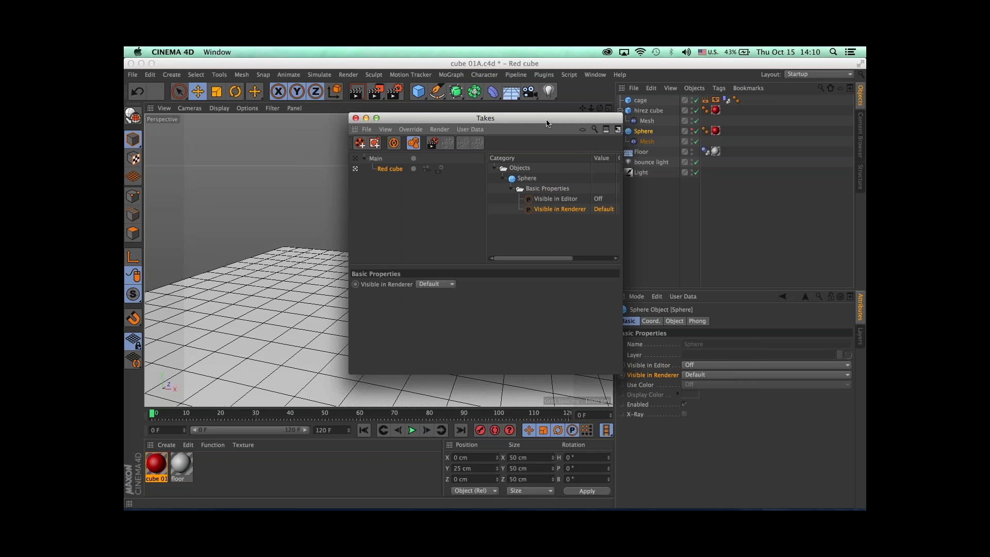
{"action": "left_click_drag", "start_coordinate": [546, 124], "coordinate": [534, 125]}
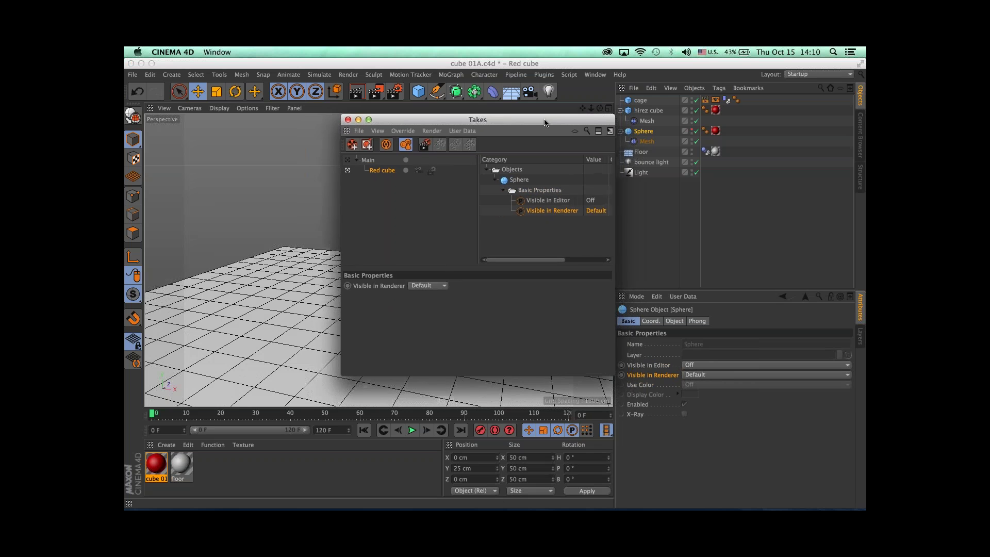
{"action": "left_click", "coordinate": [695, 376]}
{"action": "left_click", "coordinate": [694, 366]}
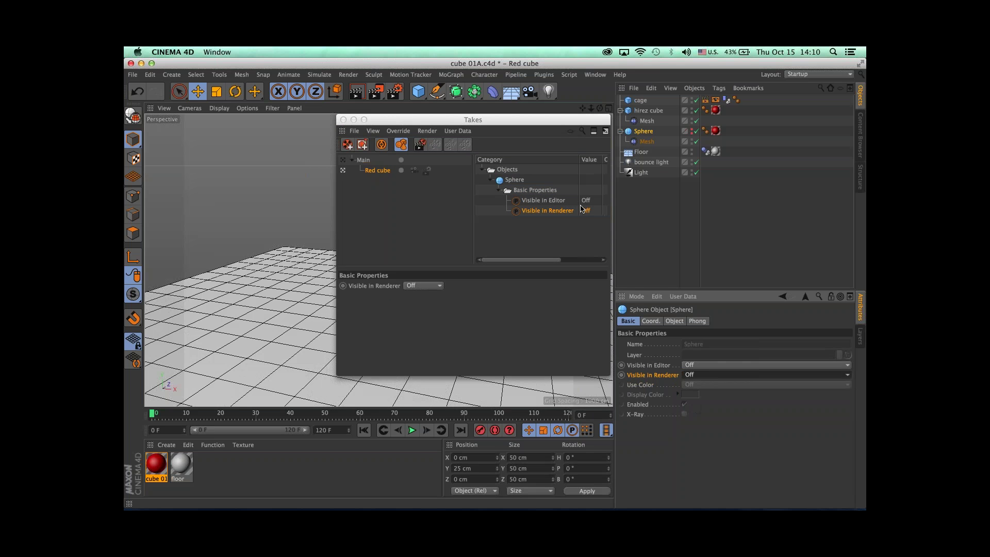
Step: Try changing the Visible in Renderer override within the Takes window, in the override list and the properties area, ending on Off
{"action": "double_click", "coordinate": [587, 211]}
{"action": "left_click", "coordinate": [592, 215]}
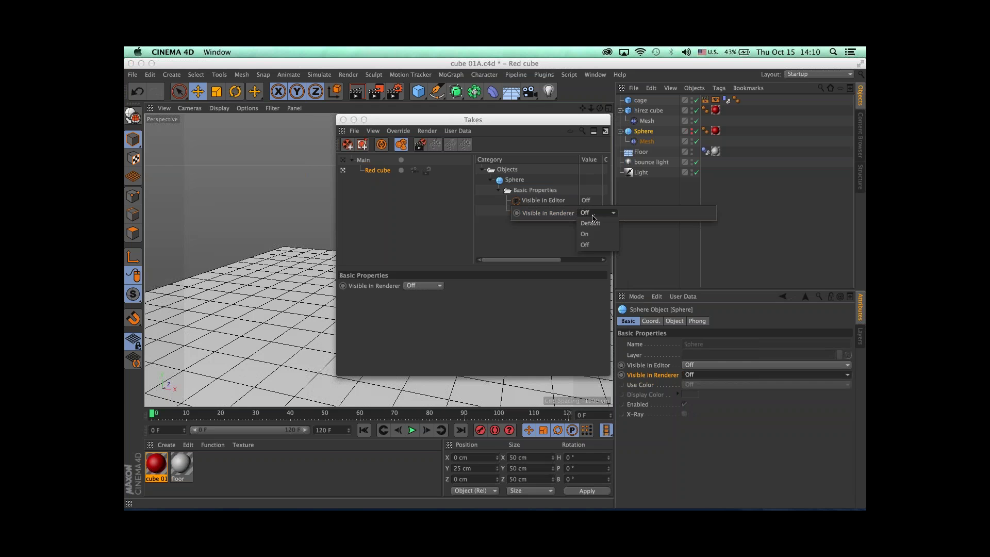
{"action": "left_click", "coordinate": [586, 234]}
{"action": "left_click", "coordinate": [594, 213]}
{"action": "left_click", "coordinate": [594, 244]}
{"action": "left_click", "coordinate": [431, 297]}
{"action": "left_click", "coordinate": [421, 284]}
{"action": "left_click", "coordinate": [423, 307]}
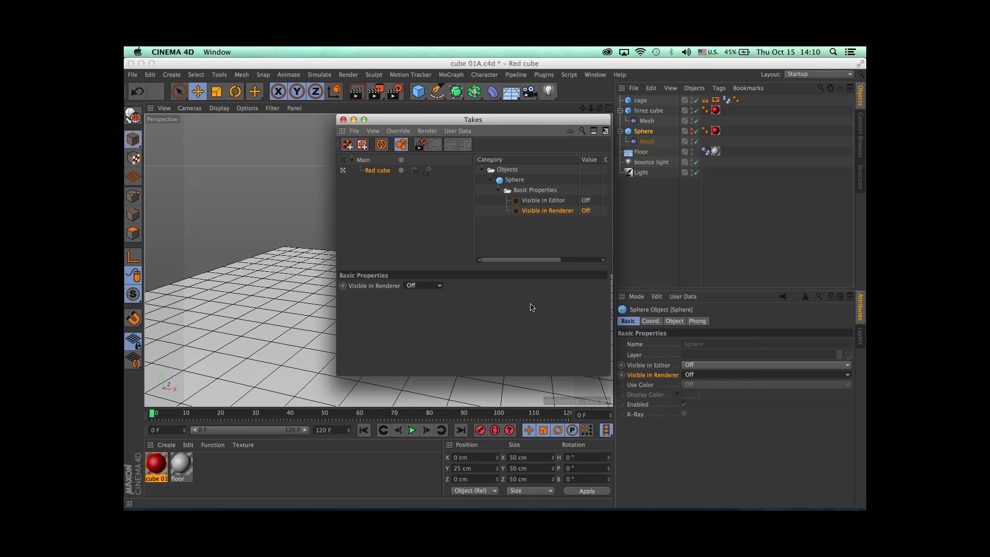
Step: Switch the active take to Main and back to Red cube to compare the Sphere's visibility settings
{"action": "left_click_drag", "start_coordinate": [521, 122], "coordinate": [479, 159]}
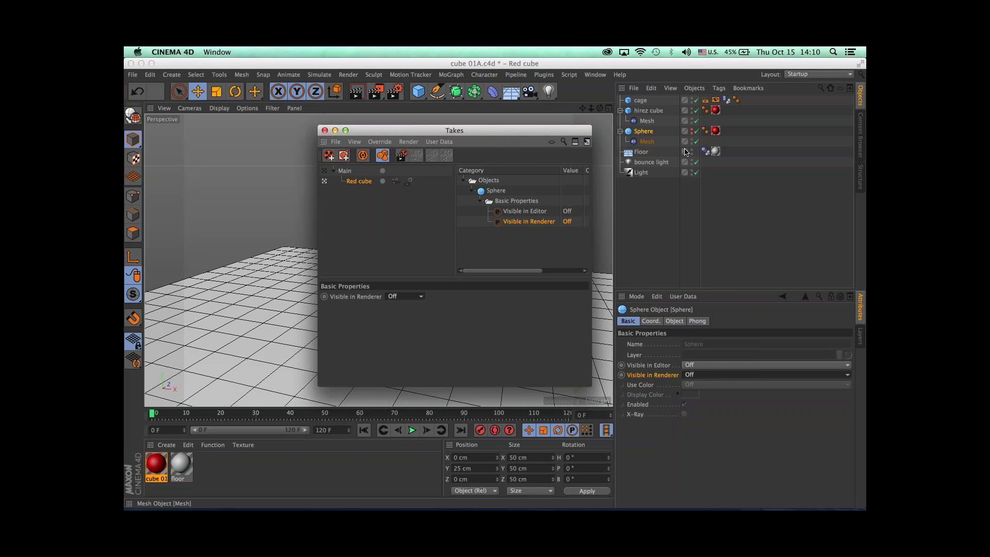
{"action": "left_click", "coordinate": [324, 172]}
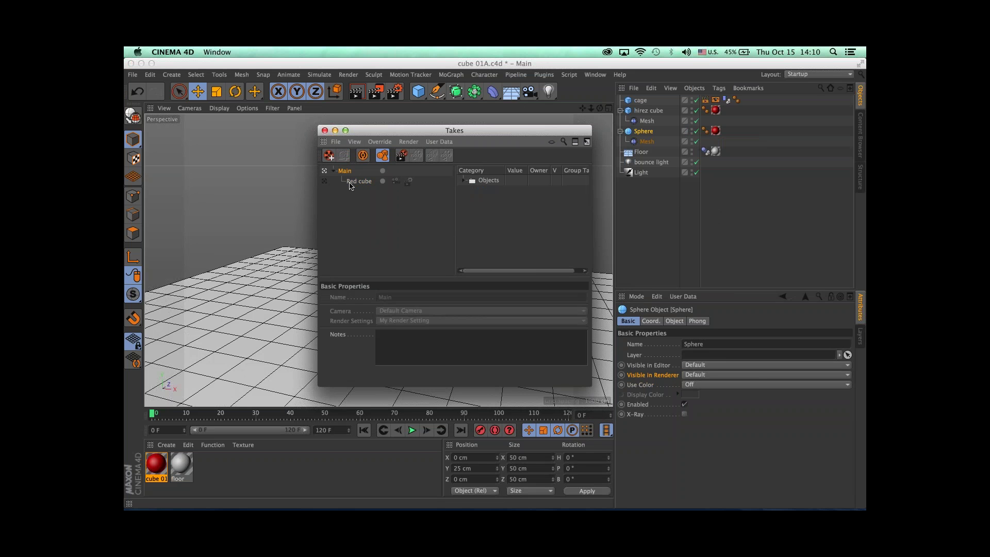
{"action": "left_click", "coordinate": [325, 182]}
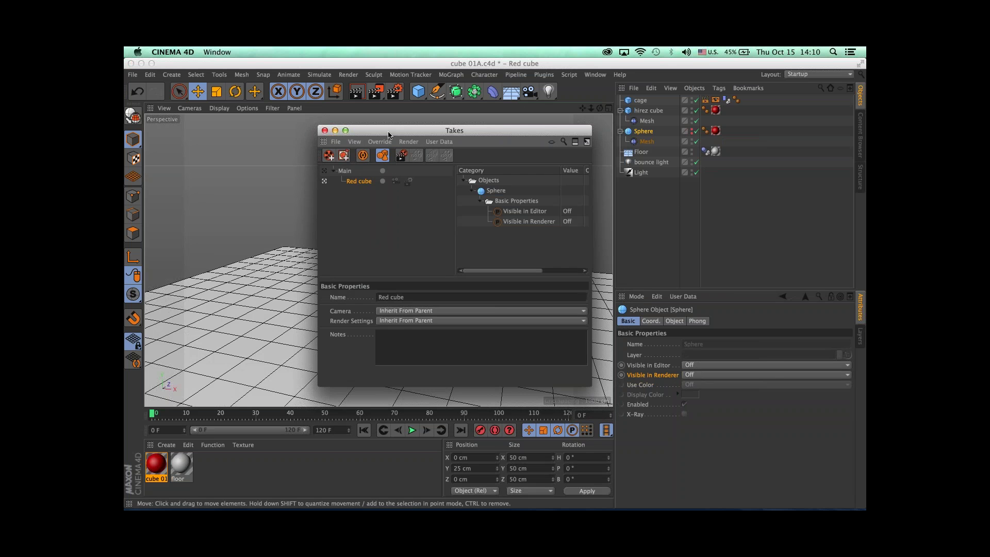
Step: Uncover the cube in the viewport, play the Red cube take's animation, stop it and return to frame 0
{"action": "left_click_drag", "start_coordinate": [390, 135], "coordinate": [554, 138]}
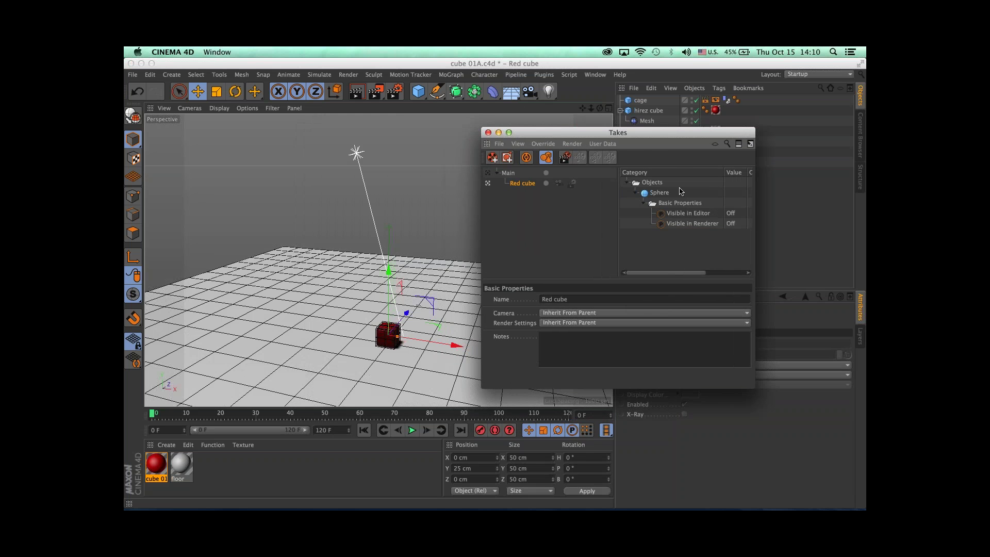
{"action": "left_click_drag", "start_coordinate": [670, 133], "coordinate": [684, 217]}
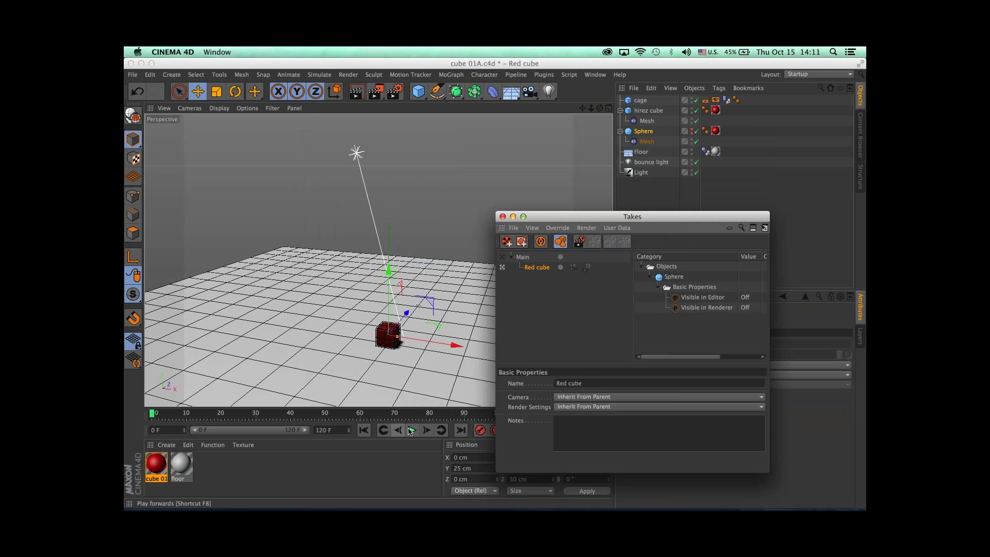
{"action": "left_click", "coordinate": [412, 430]}
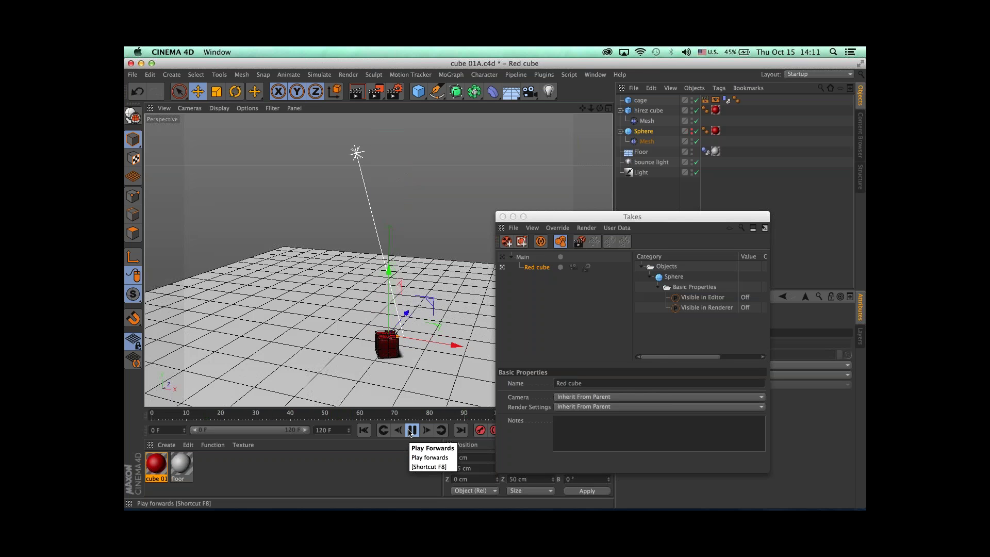
{"action": "left_click", "coordinate": [411, 430]}
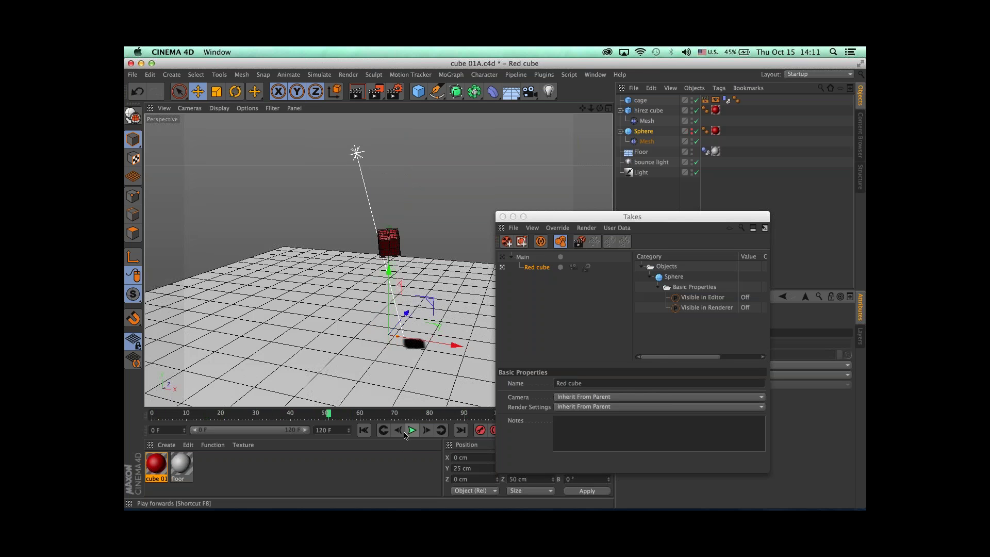
{"action": "left_click", "coordinate": [367, 432]}
Step: Create a second take under Main and name it "Red Sphere"
{"action": "left_click_drag", "start_coordinate": [570, 214], "coordinate": [517, 187]}
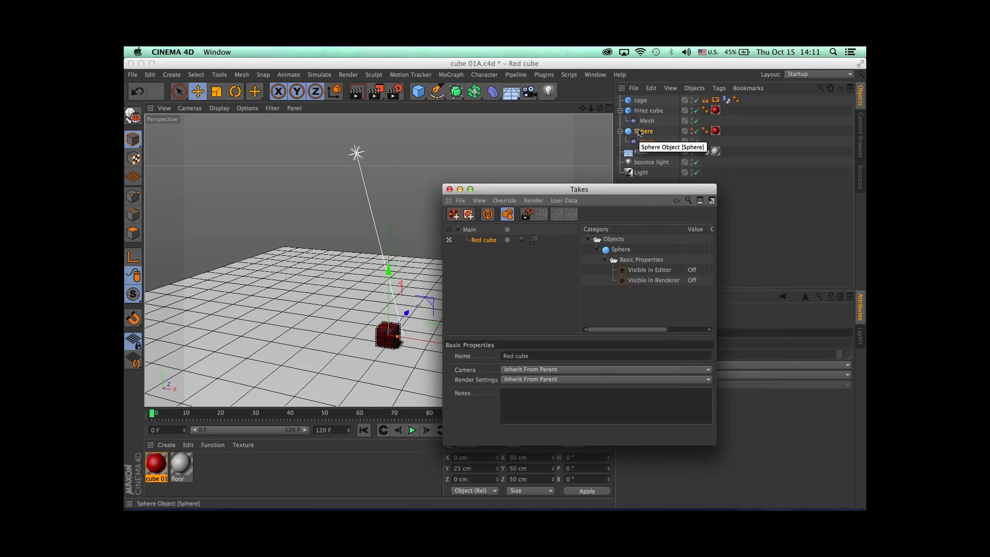
{"action": "left_click", "coordinate": [470, 230]}
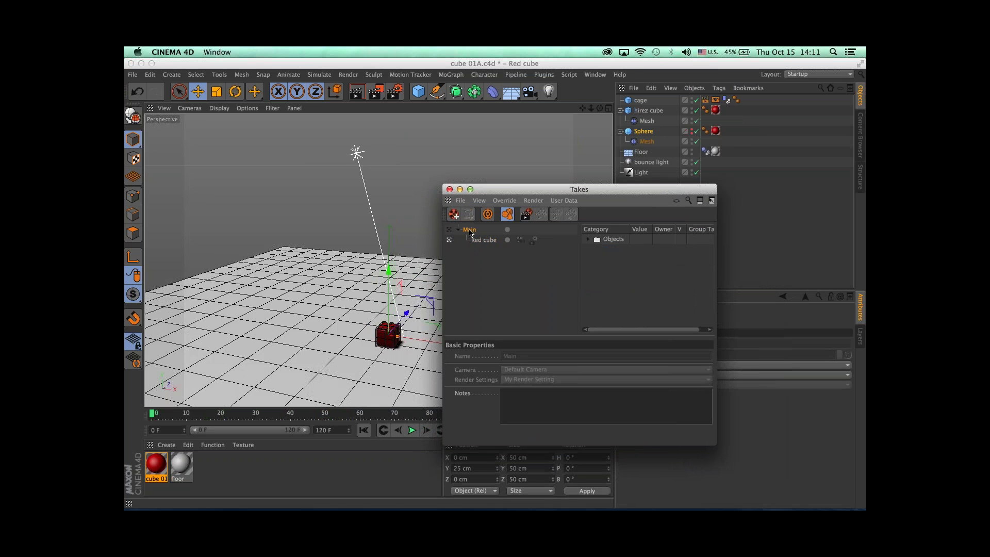
{"action": "left_click", "coordinate": [460, 201]}
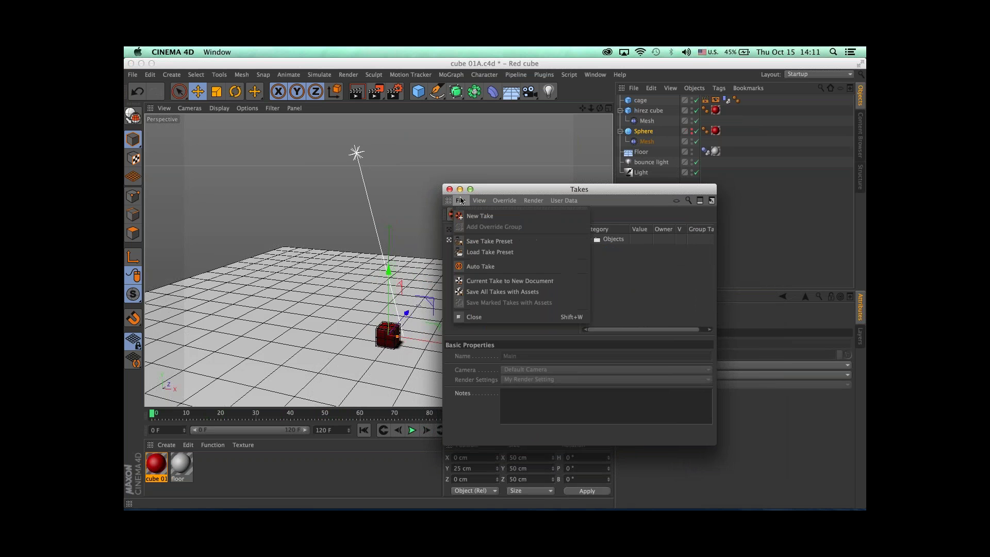
{"action": "left_click", "coordinate": [443, 269]}
{"action": "right_click", "coordinate": [470, 232]}
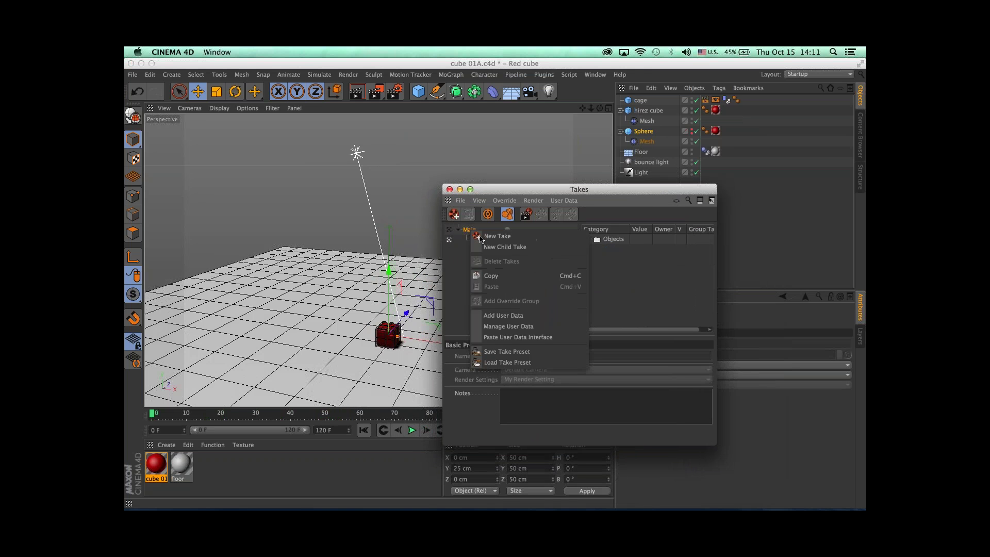
{"action": "left_click", "coordinate": [497, 236]}
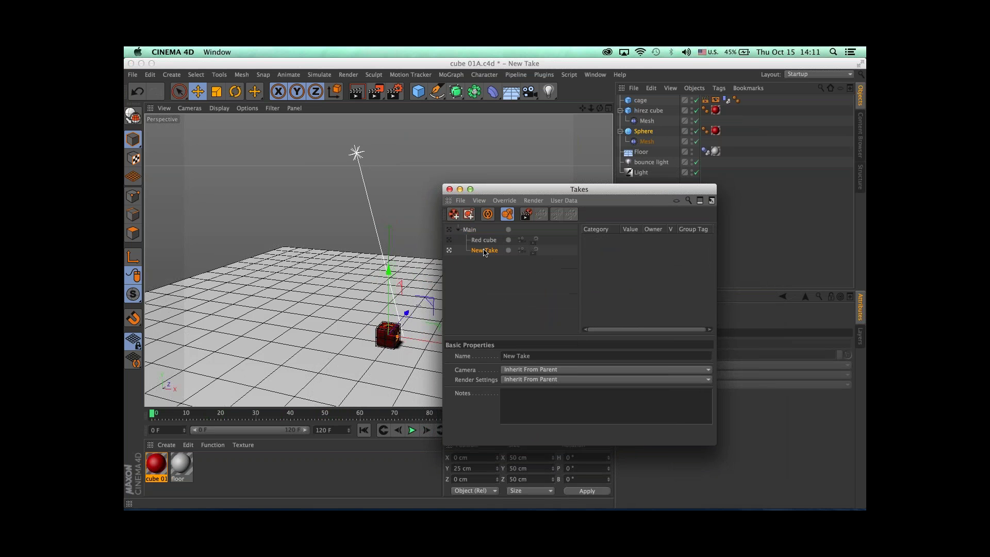
{"action": "double_click", "coordinate": [487, 250]}
{"action": "type", "text": "Red Sphere"}
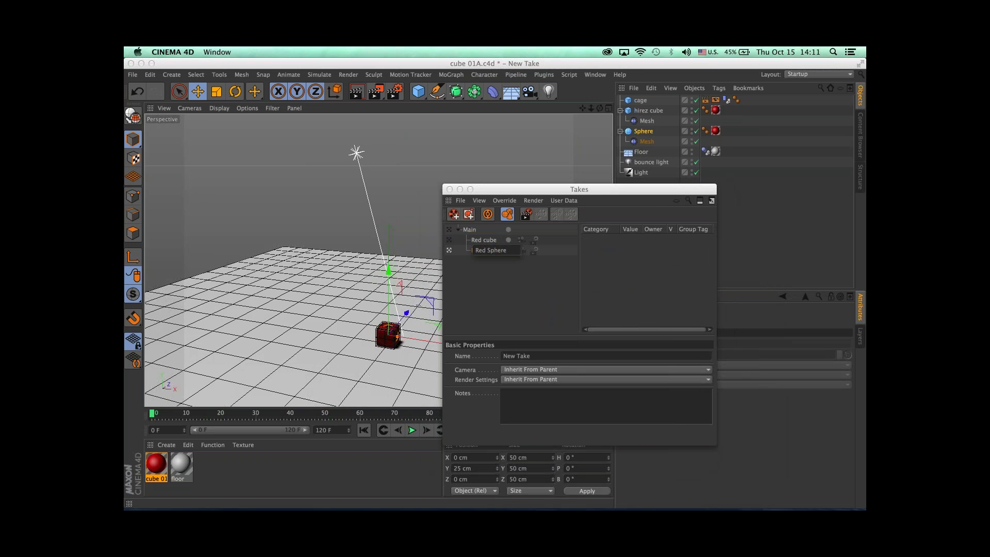
{"action": "key", "text": "Return"}
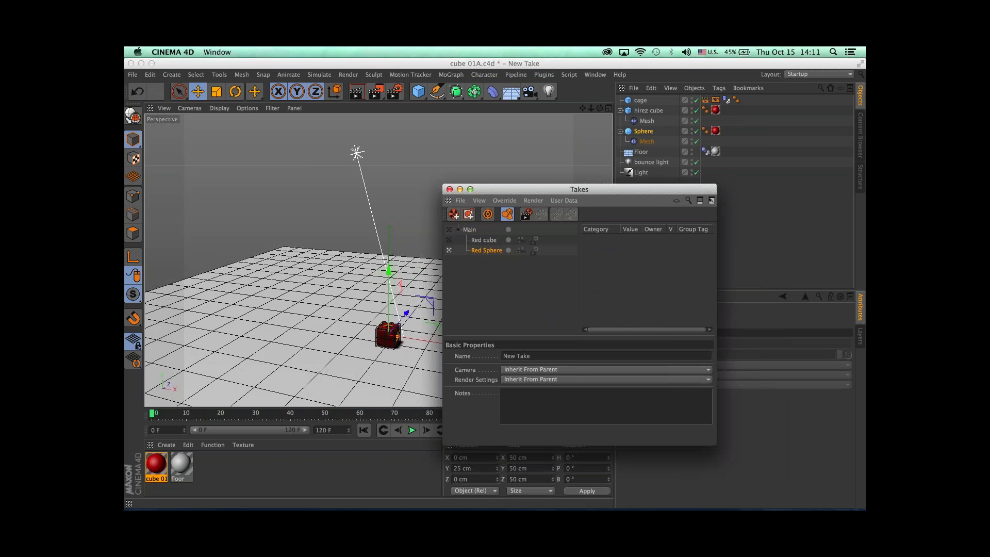
Step: Examine the overlapping cube and sphere up close in the viewport with the Red Sphere take active
{"action": "left_click_drag", "start_coordinate": [525, 193], "coordinate": [496, 249]}
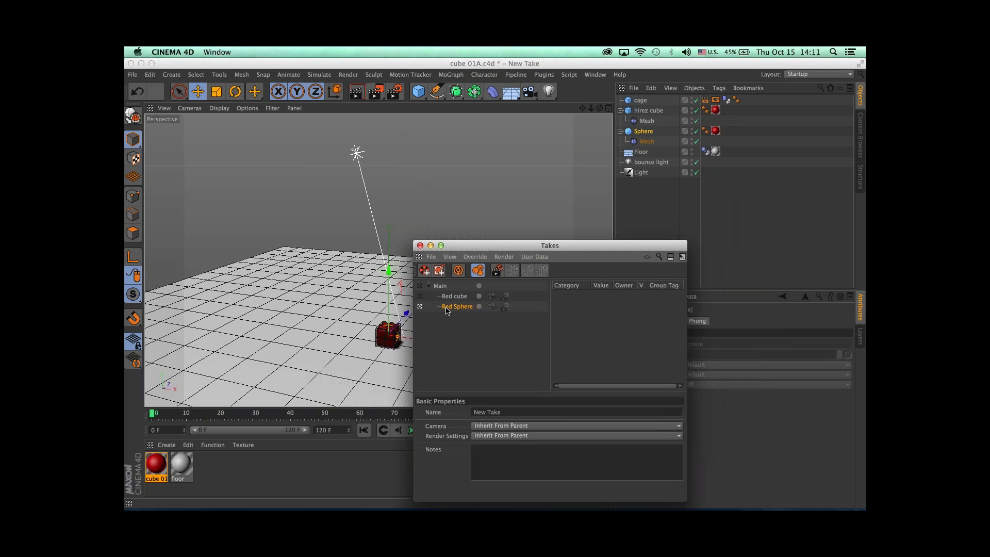
{"action": "left_click", "coordinate": [388, 331]}
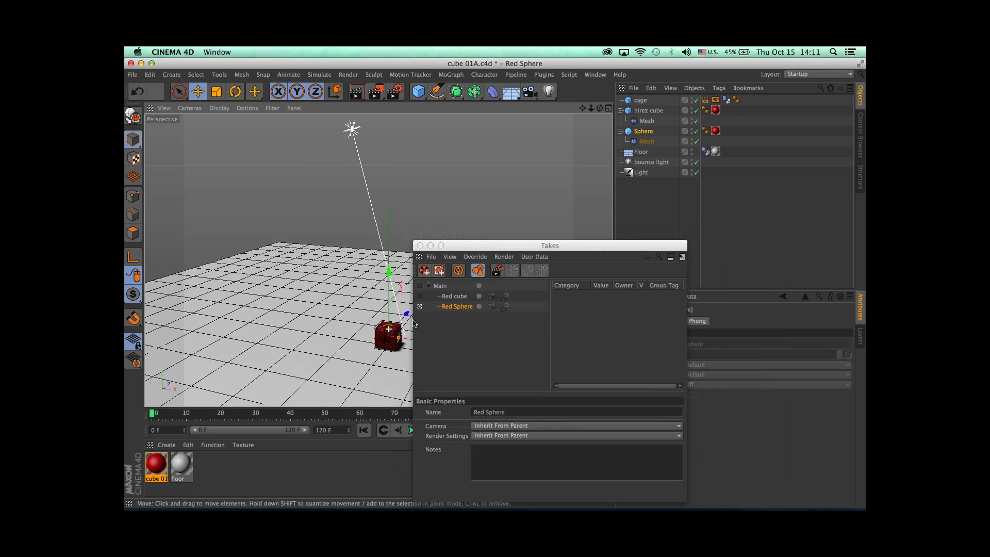
{"action": "scroll", "coordinate": [391, 327], "scroll_direction": "up", "scroll_amount": 8}
{"action": "left_click_drag", "start_coordinate": [393, 322], "coordinate": [362, 312], "text": "alt"}
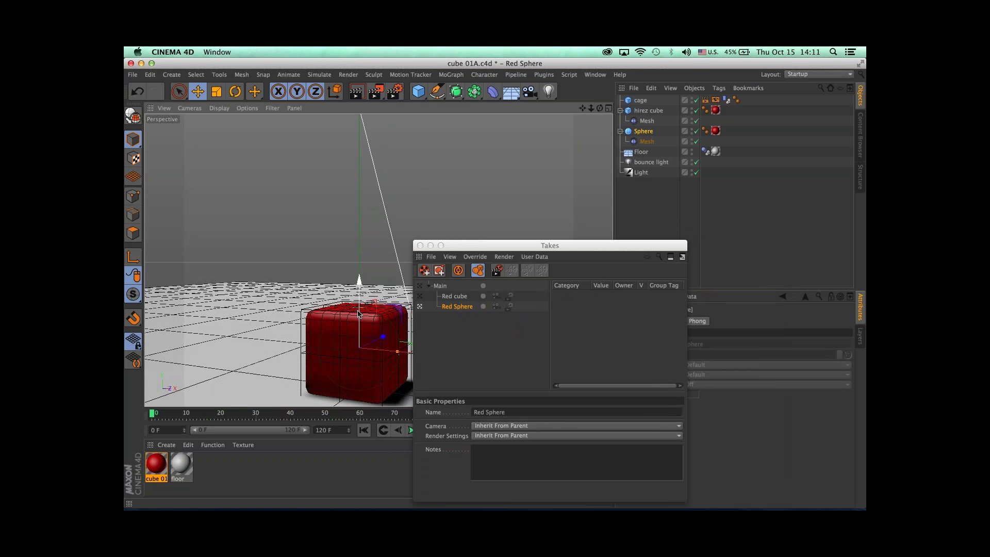
{"action": "left_click_drag", "start_coordinate": [356, 314], "coordinate": [375, 322], "text": "alt"}
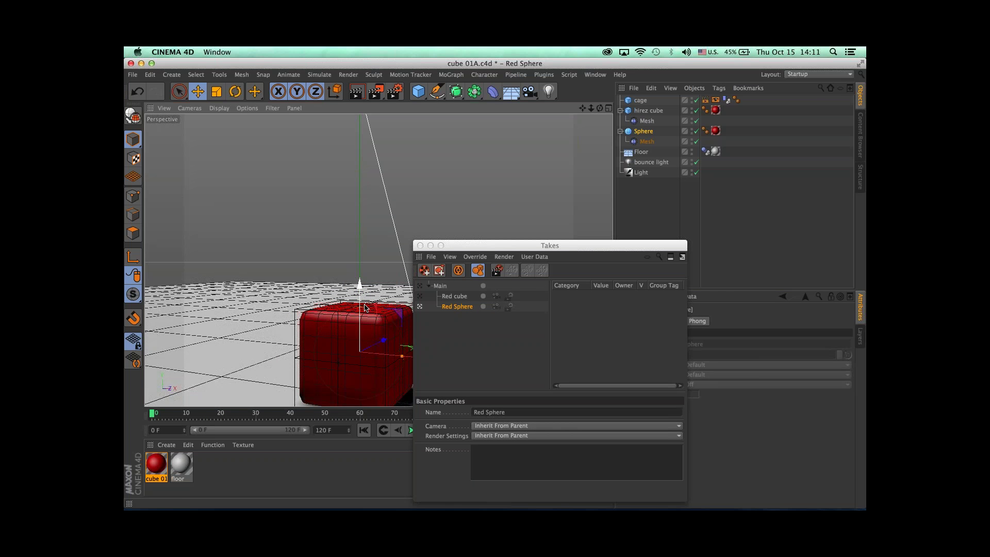
{"action": "scroll", "coordinate": [360, 288], "scroll_direction": "down", "scroll_amount": 6}
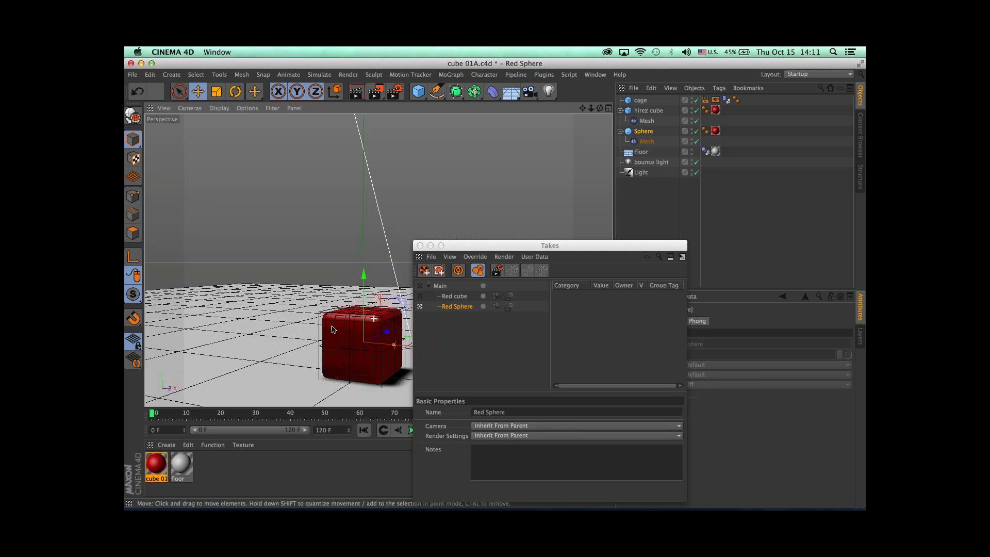
{"action": "left_click_drag", "start_coordinate": [354, 325], "coordinate": [304, 337], "text": "alt"}
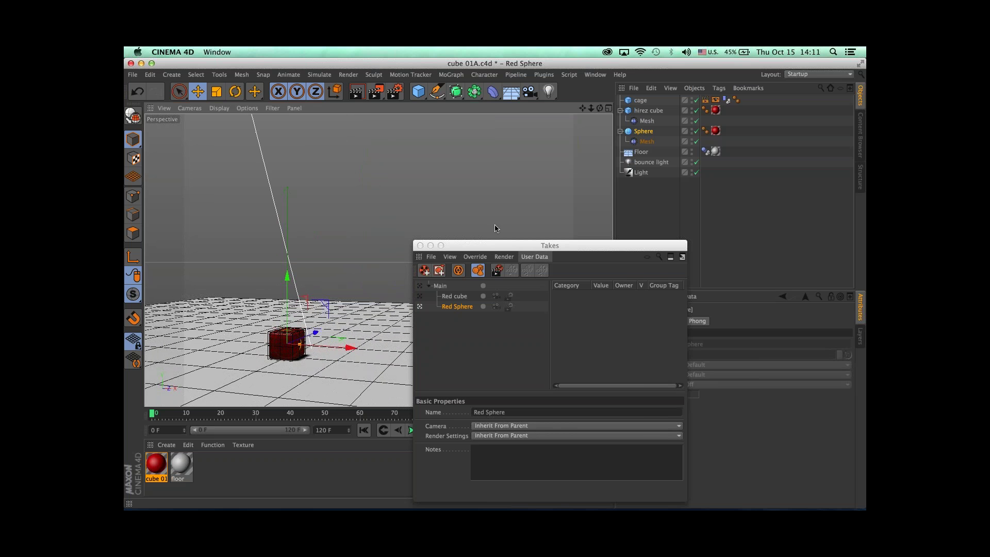
Step: Add overrides for the hirez cube's Visible in Editor and Visible in Renderer properties to the Red Sphere take
{"action": "left_click_drag", "start_coordinate": [495, 245], "coordinate": [421, 176]}
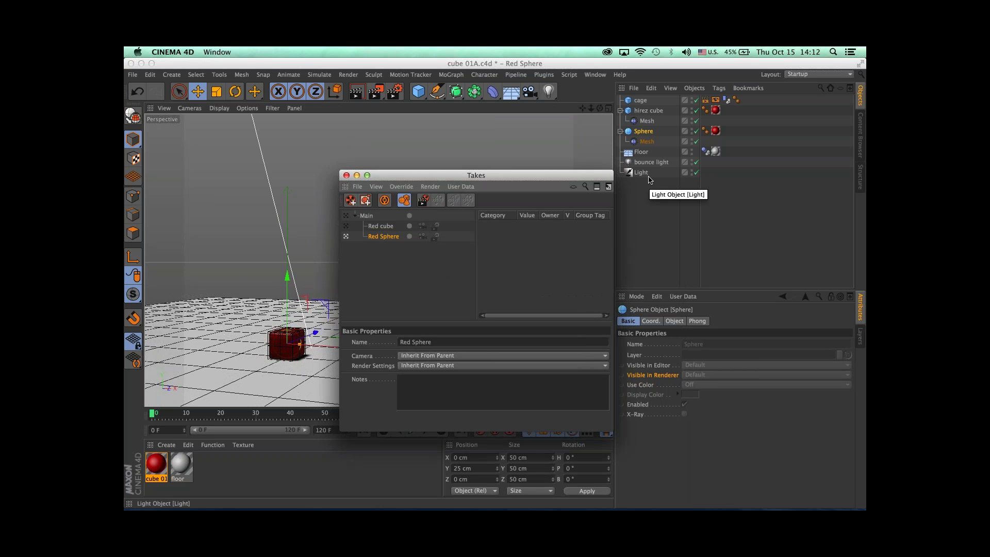
{"action": "left_click", "coordinate": [630, 112]}
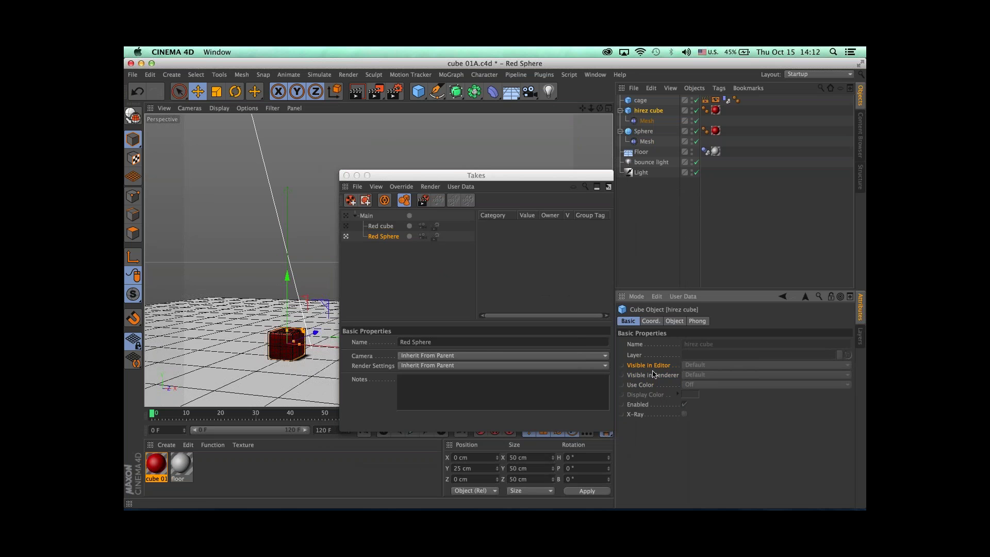
{"action": "mouse_move", "coordinate": [652, 377]}
{"action": "left_mouse_down"}
{"action": "mouse_move", "coordinate": [582, 331]}
{"action": "mouse_move", "coordinate": [485, 293]}
{"action": "mouse_move", "coordinate": [520, 282]}
{"action": "left_mouse_up"}
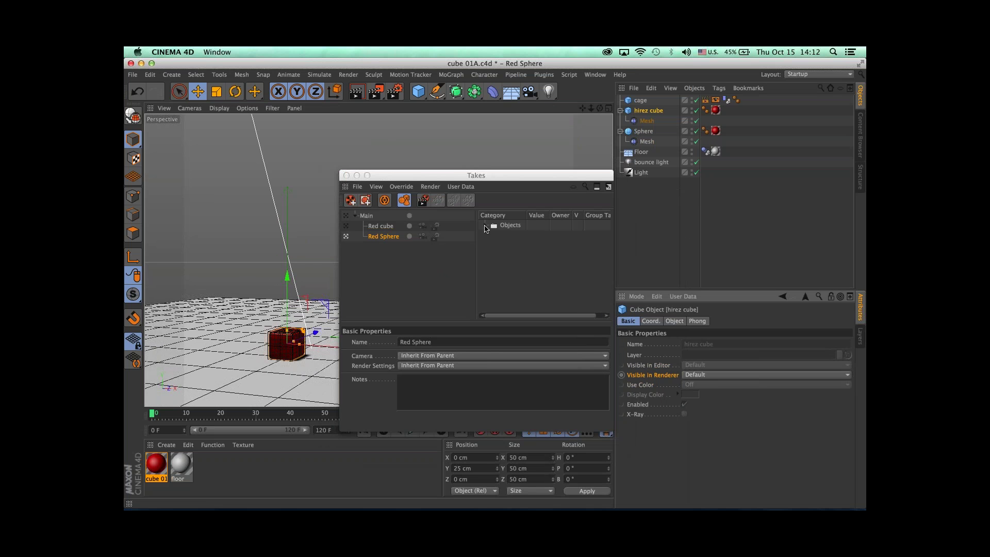
{"action": "left_click", "coordinate": [485, 226]}
{"action": "left_click", "coordinate": [495, 236]}
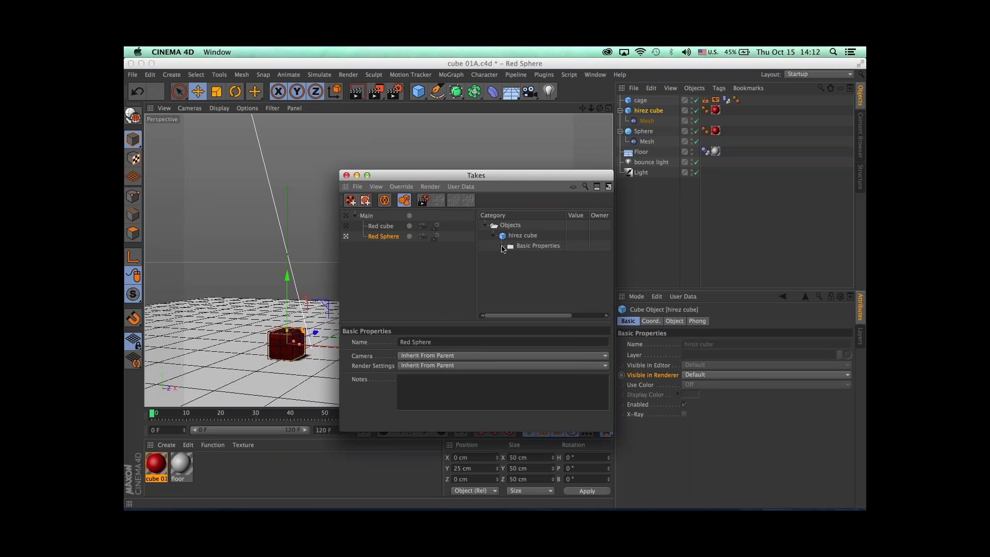
{"action": "left_click", "coordinate": [503, 246]}
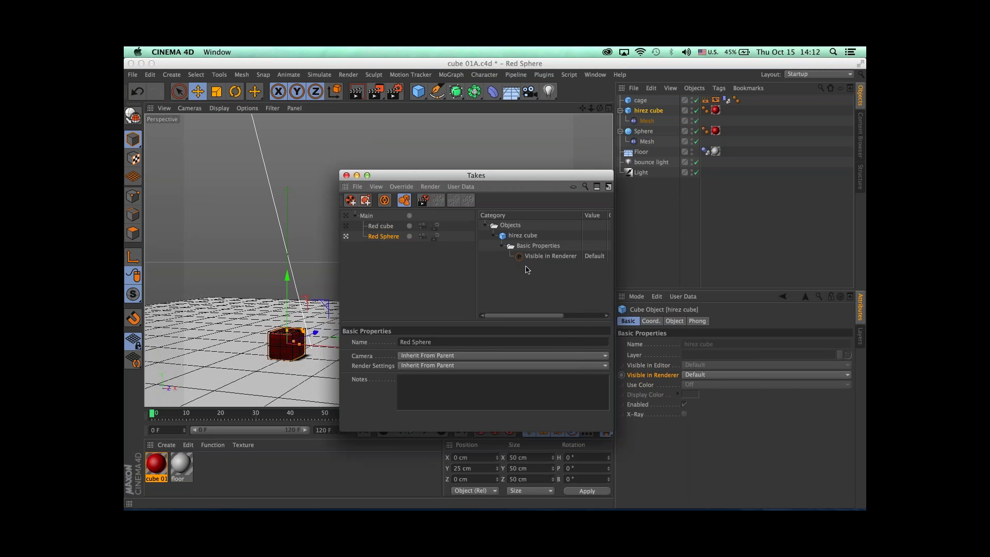
{"action": "left_click", "coordinate": [654, 366]}
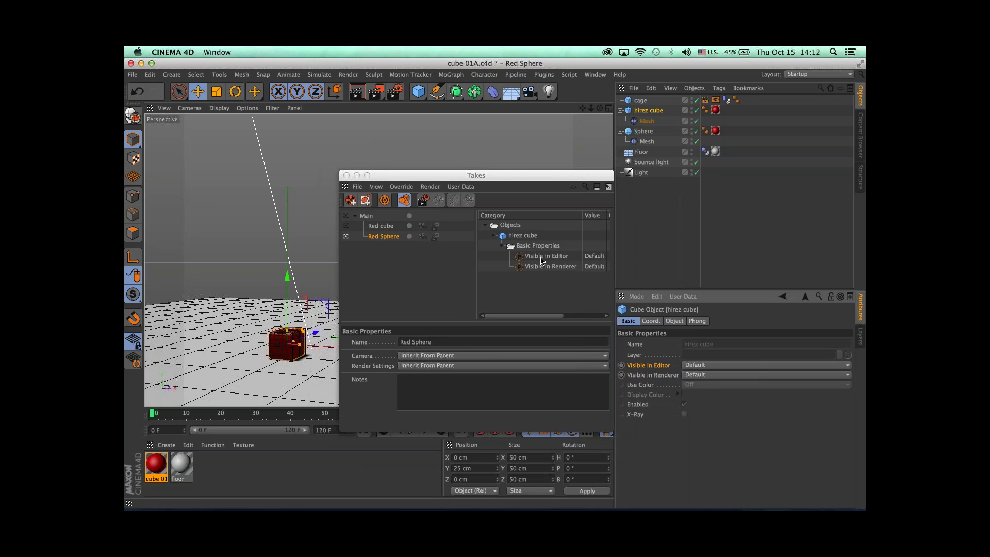
Step: Set the hirez cube's Visible in Editor and Visible in Renderer overrides to Off in the Red Sphere take
{"action": "left_click", "coordinate": [591, 258]}
{"action": "left_click", "coordinate": [591, 259]}
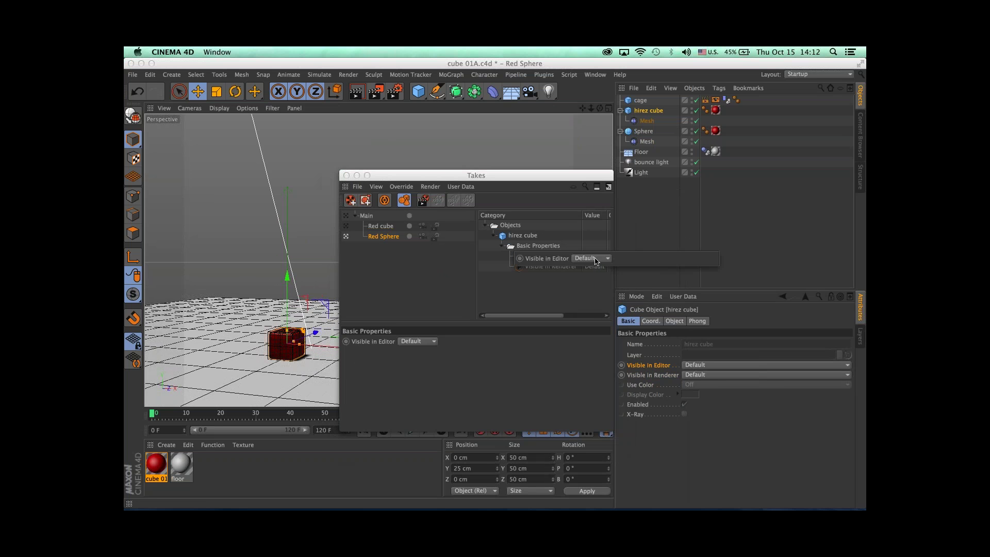
{"action": "left_click", "coordinate": [592, 258]}
{"action": "left_click", "coordinate": [592, 282]}
{"action": "left_click", "coordinate": [592, 267]}
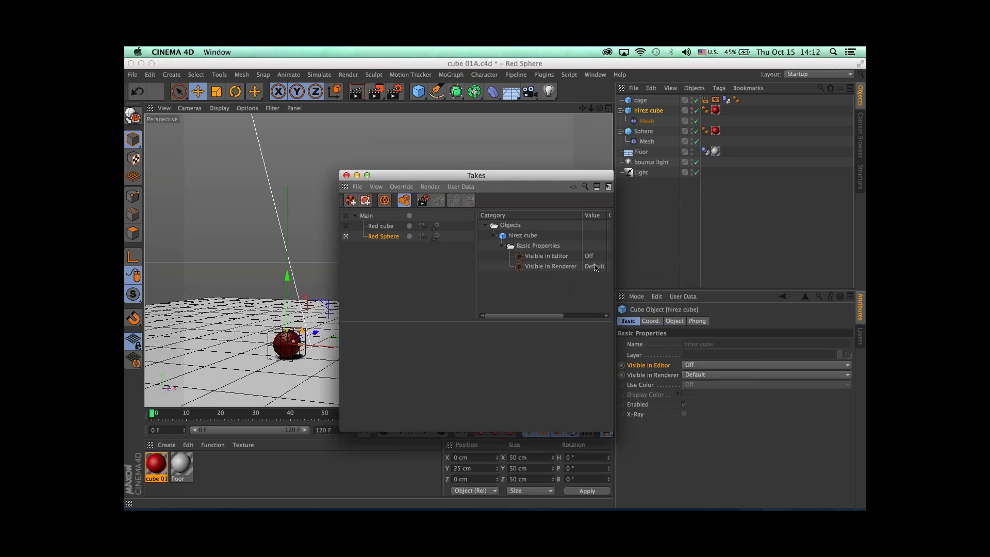
{"action": "left_click", "coordinate": [591, 267]}
{"action": "left_click", "coordinate": [598, 268]}
{"action": "left_click", "coordinate": [592, 300]}
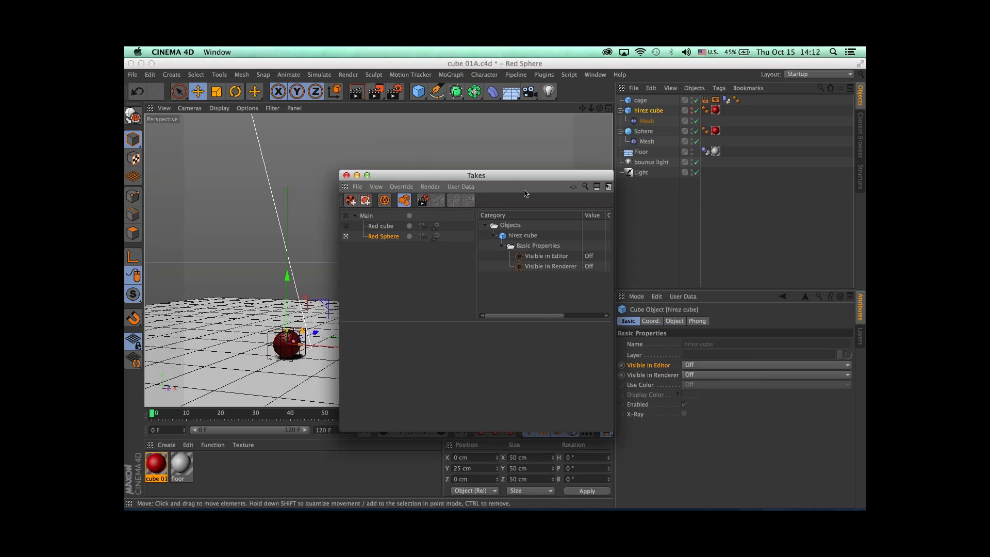
Step: Play the animation while switching the active take from Red Sphere to Red cube, Main and back to Red Sphere, and stop playback
{"action": "left_click_drag", "start_coordinate": [429, 179], "coordinate": [641, 216]}
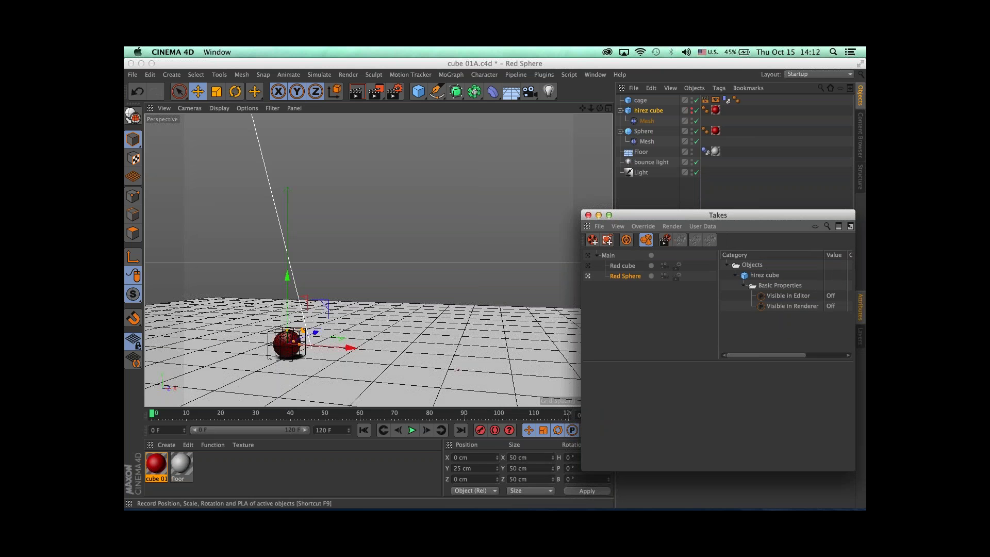
{"action": "left_click", "coordinate": [412, 430]}
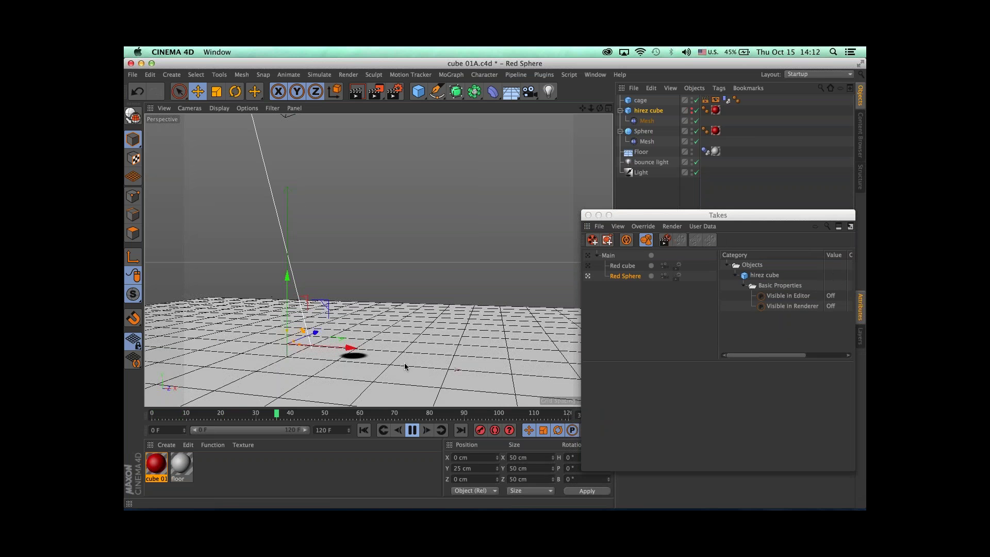
{"action": "left_click", "coordinate": [587, 265]}
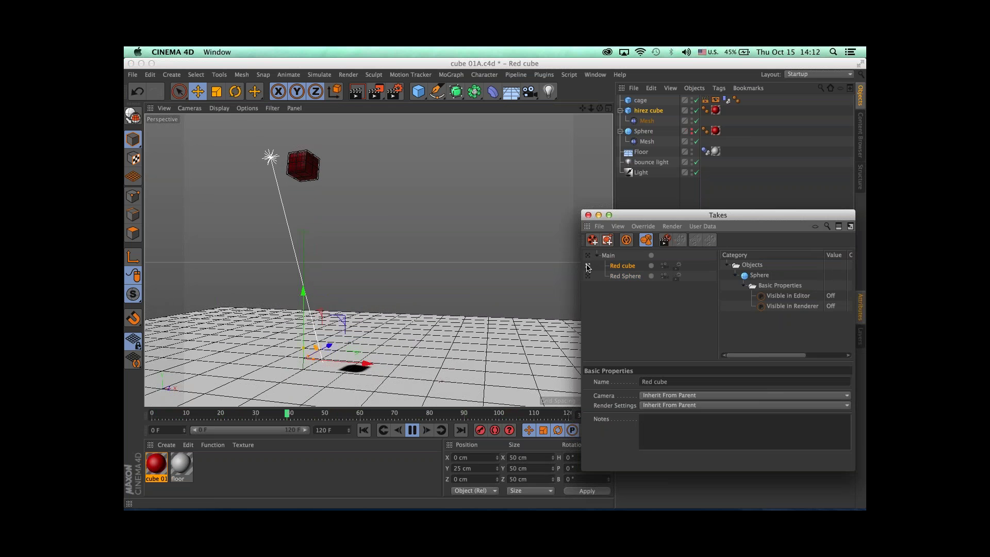
{"action": "left_click", "coordinate": [587, 255]}
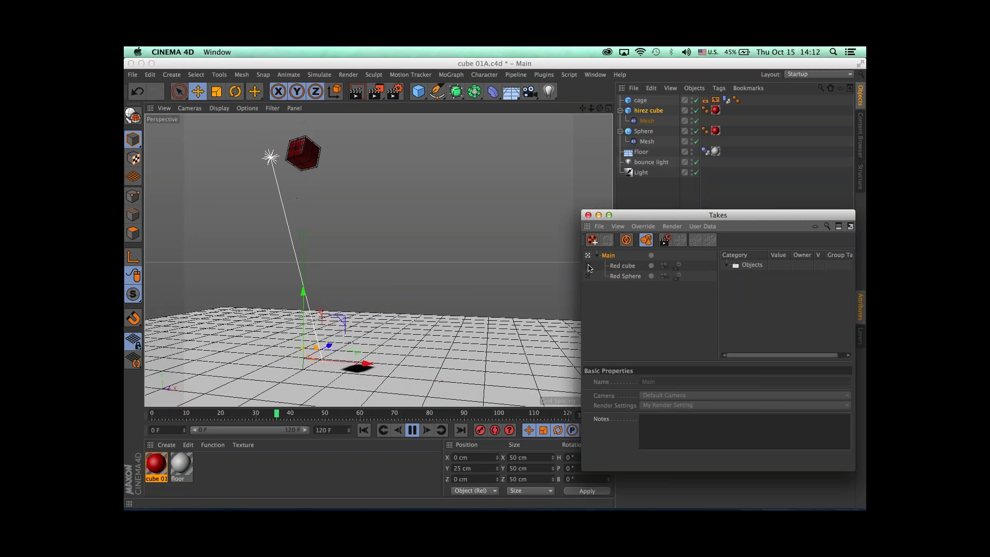
{"action": "left_click", "coordinate": [588, 276]}
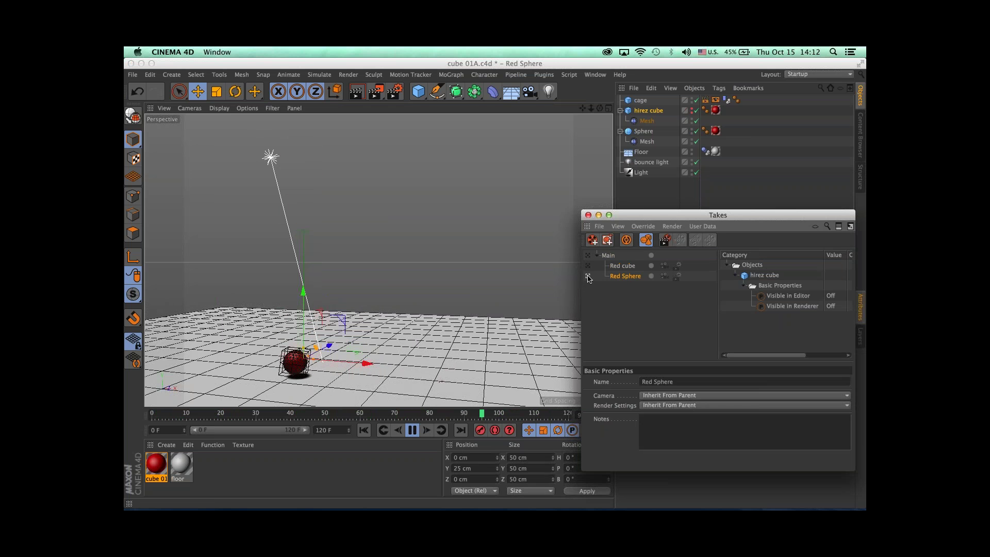
{"action": "left_click", "coordinate": [418, 430]}
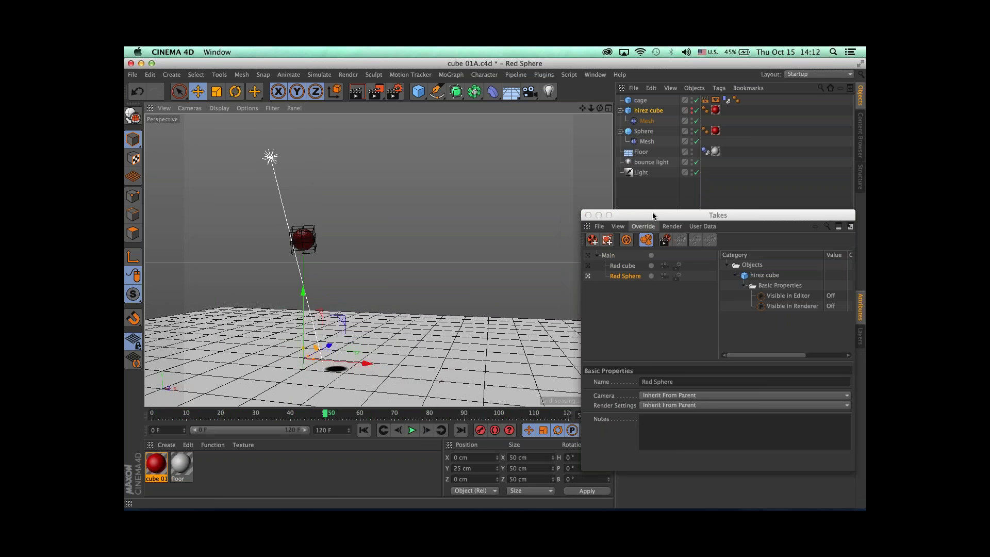
Step: Activate the Red cube take, compare it in the viewport and return to the Main take
{"action": "left_click_drag", "start_coordinate": [662, 214], "coordinate": [557, 197]}
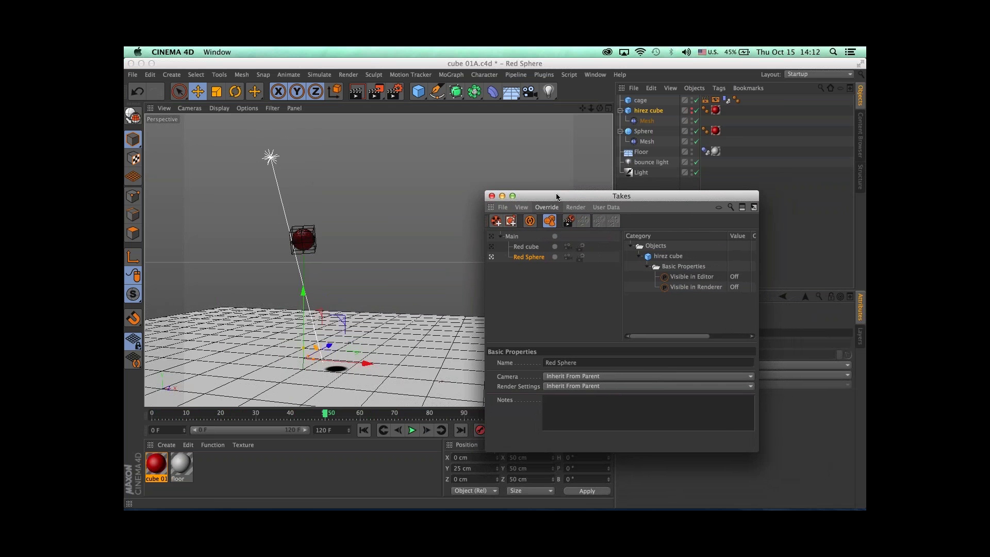
{"action": "left_click", "coordinate": [522, 247]}
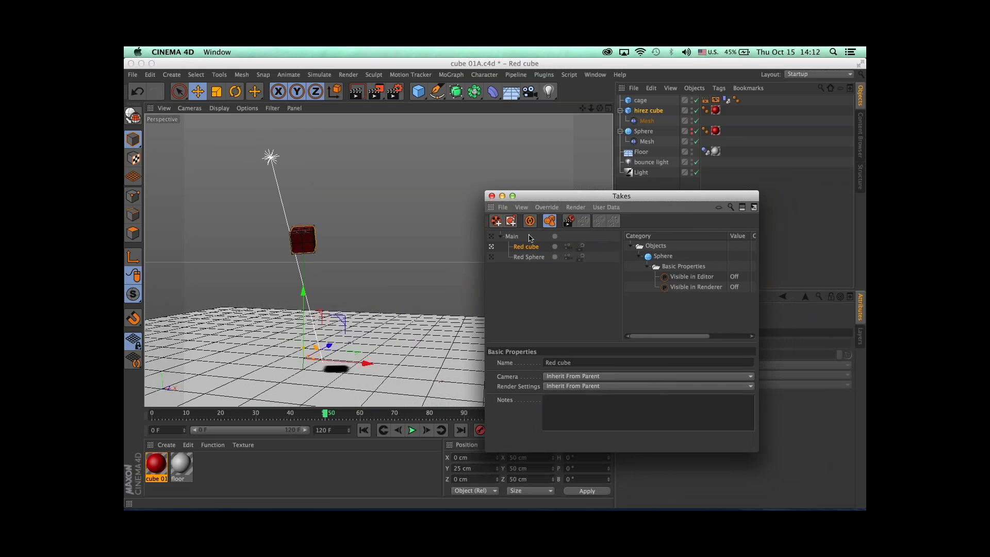
{"action": "left_click_drag", "start_coordinate": [550, 198], "coordinate": [544, 212]}
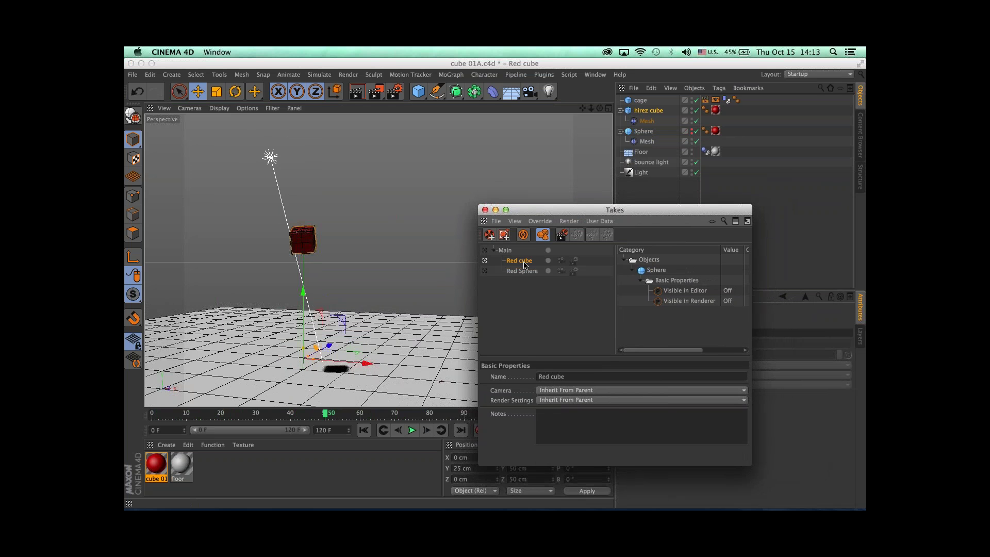
{"action": "left_click", "coordinate": [504, 251]}
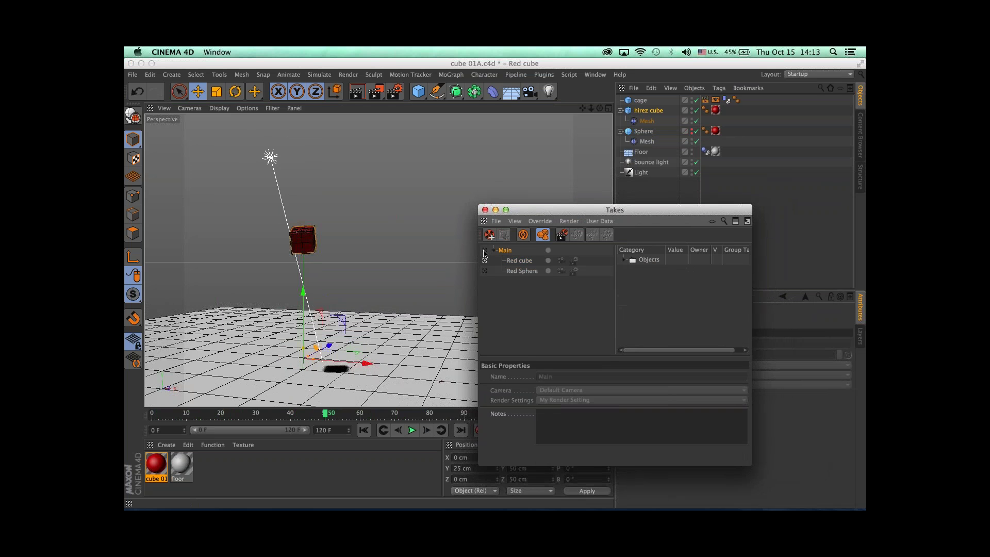
Step: Create a new material and set its color to a bright green with H 143°, S 100% and V 96%
{"action": "double_click", "coordinate": [240, 472]}
{"action": "double_click", "coordinate": [156, 466]}
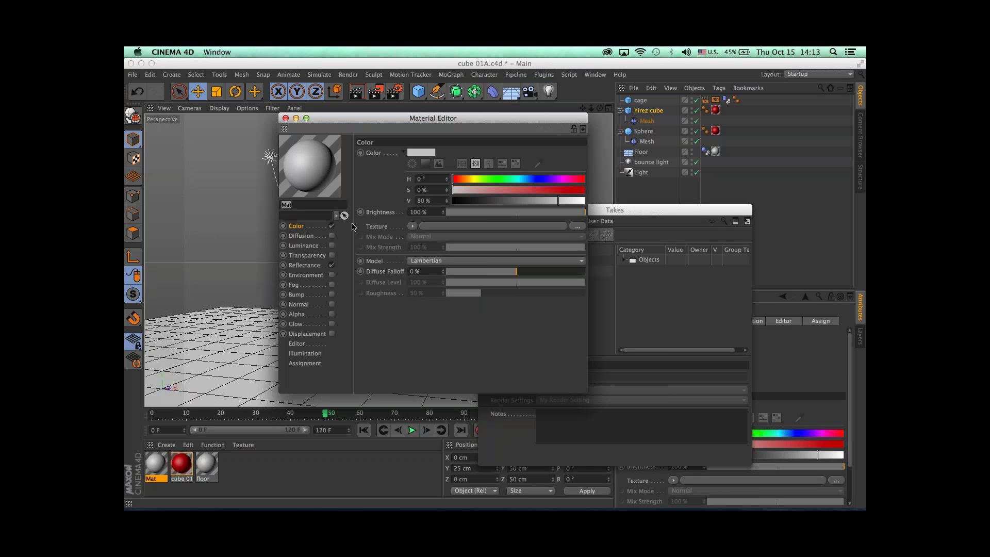
{"action": "left_click", "coordinate": [504, 179]}
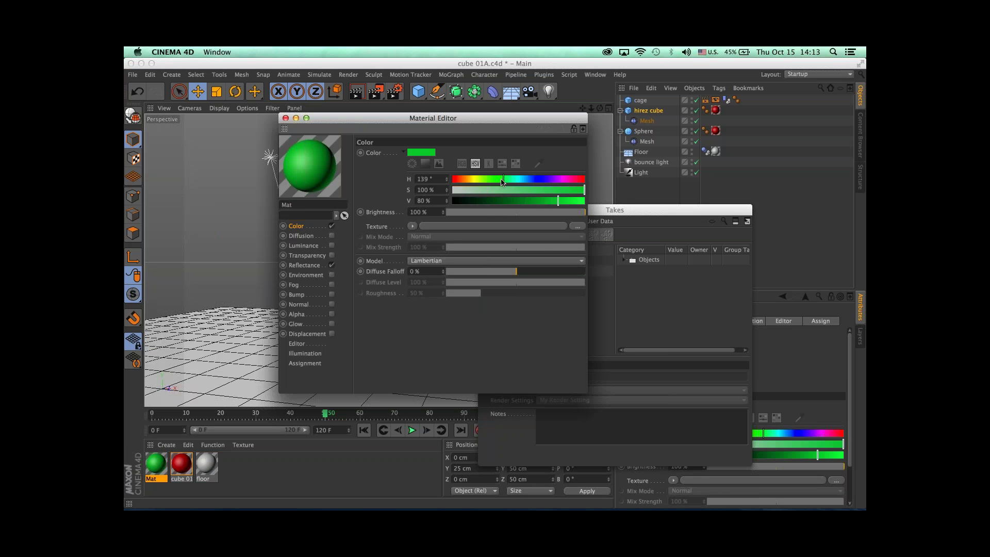
{"action": "left_click_drag", "start_coordinate": [502, 181], "coordinate": [505, 180]}
{"action": "left_click_drag", "start_coordinate": [558, 200], "coordinate": [580, 200]}
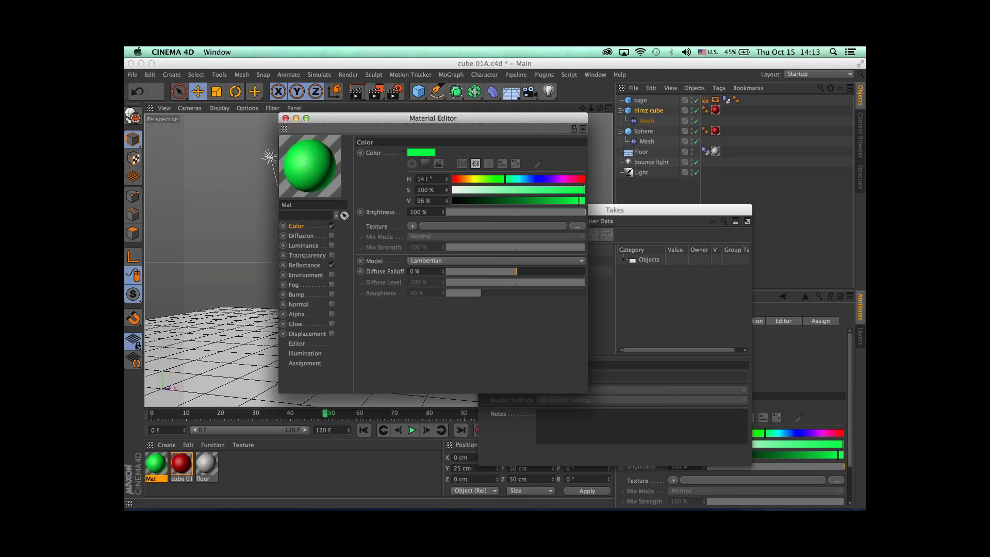
Step: Look at the color wheel, spectrum and HSV color choosers in the new material's Color channel
{"action": "left_click", "coordinate": [412, 163]}
{"action": "left_click", "coordinate": [412, 163]}
{"action": "left_click", "coordinate": [424, 164]}
{"action": "left_click", "coordinate": [424, 164]}
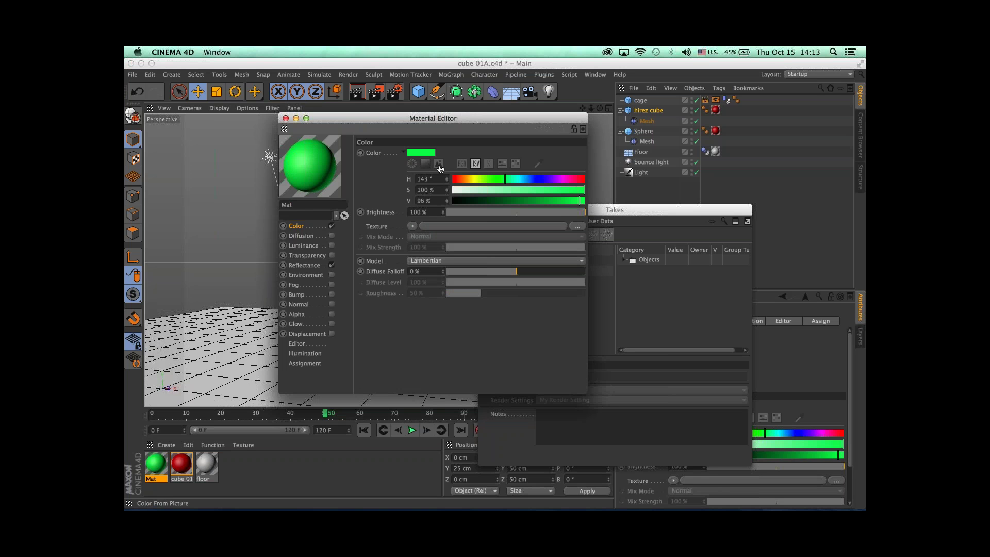
{"action": "left_click", "coordinate": [474, 164]}
{"action": "left_click", "coordinate": [475, 164]}
Step: Close the Material Editor and rename the new material "green"
{"action": "left_click", "coordinate": [285, 119]}
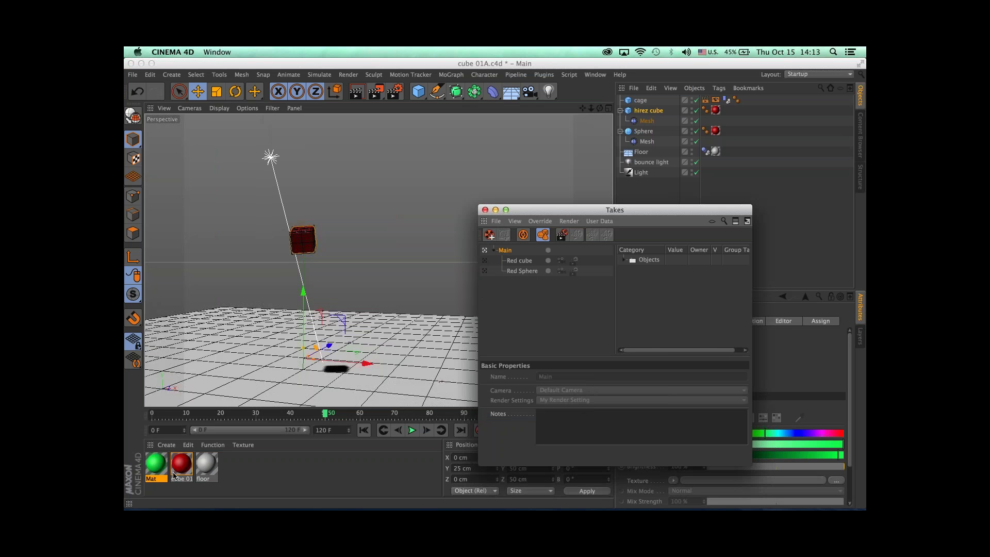
{"action": "double_click", "coordinate": [152, 480]}
{"action": "left_click_drag", "start_coordinate": [577, 234], "coordinate": [574, 212]}
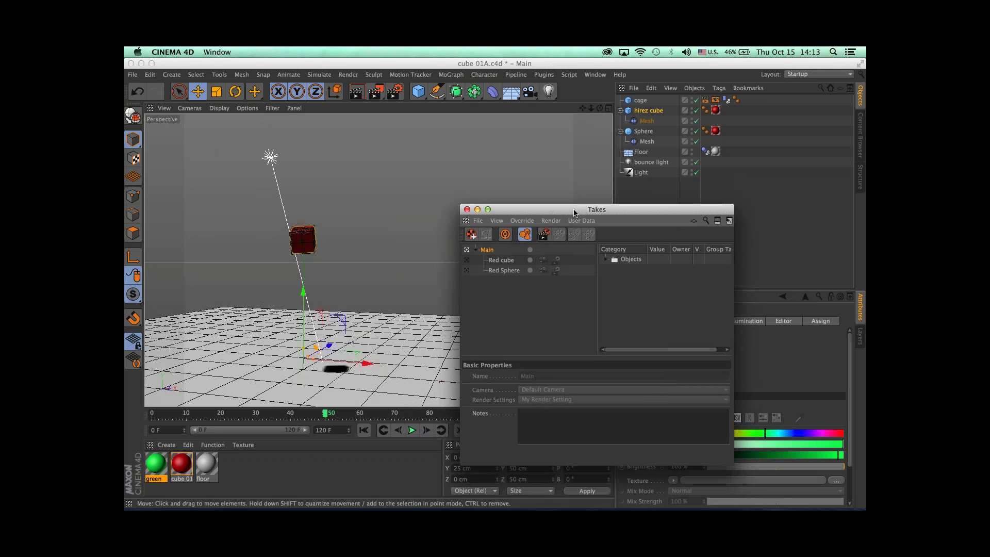
Step: Play the Main take's animation from frame 0, with the Takes window kept clear of the cube
{"action": "left_click", "coordinate": [364, 430]}
{"action": "left_click", "coordinate": [412, 430]}
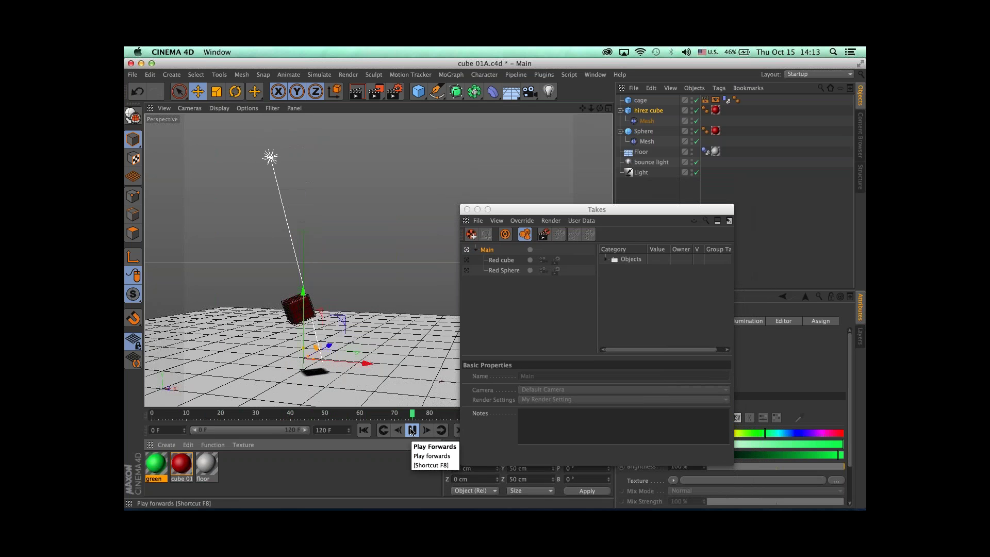
{"action": "left_click_drag", "start_coordinate": [550, 210], "coordinate": [509, 193]}
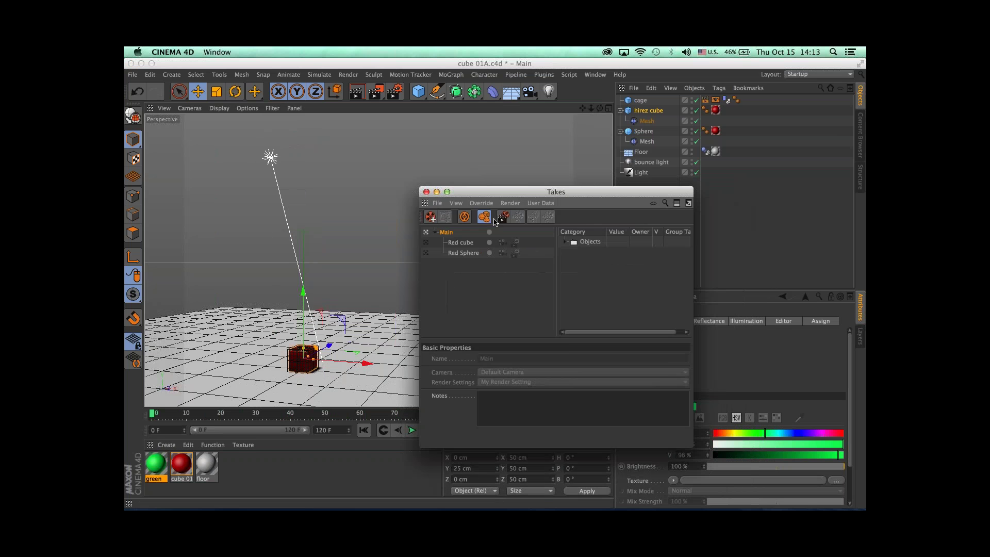
{"action": "right_click", "coordinate": [456, 236]}
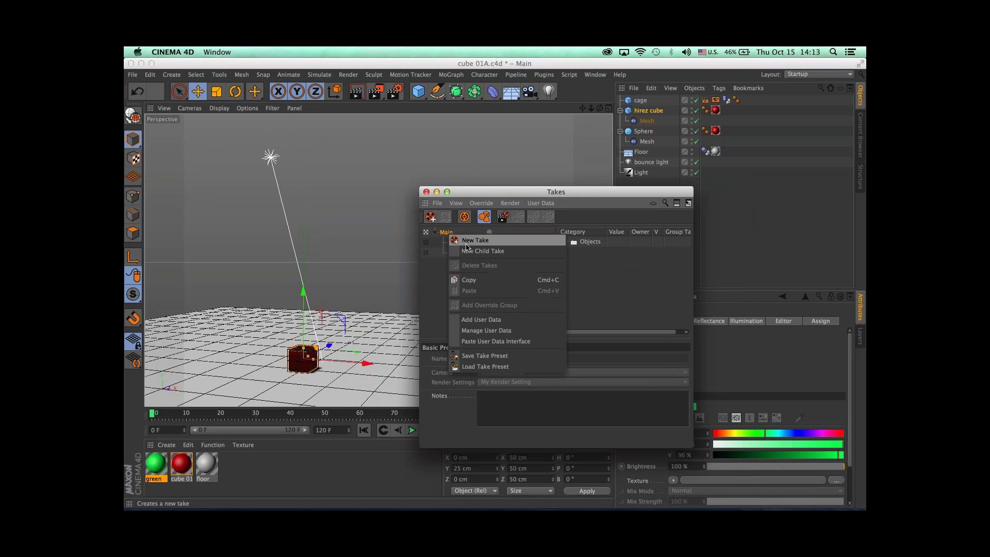
{"action": "left_click", "coordinate": [466, 245]}
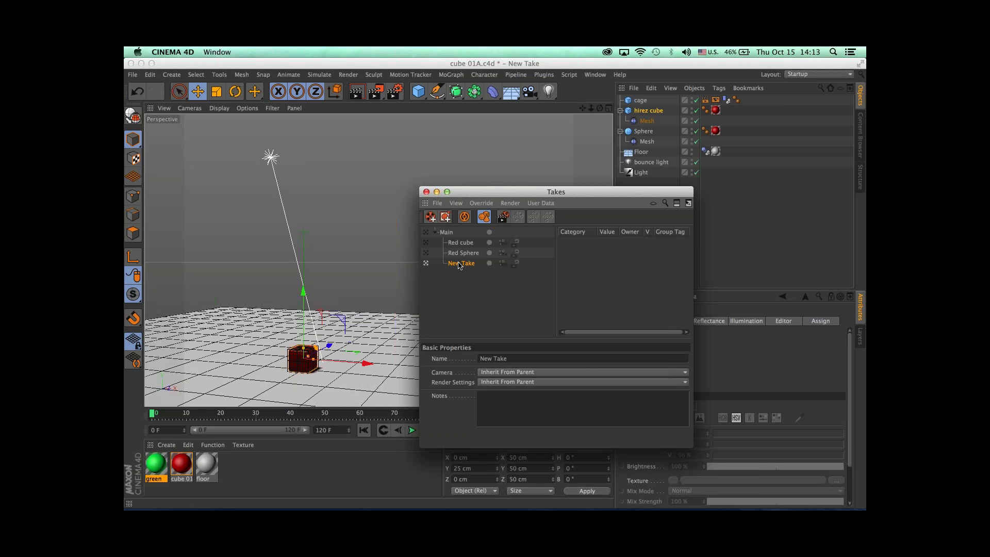
{"action": "key", "text": "BackSpace"}
{"action": "left_click", "coordinate": [463, 244]}
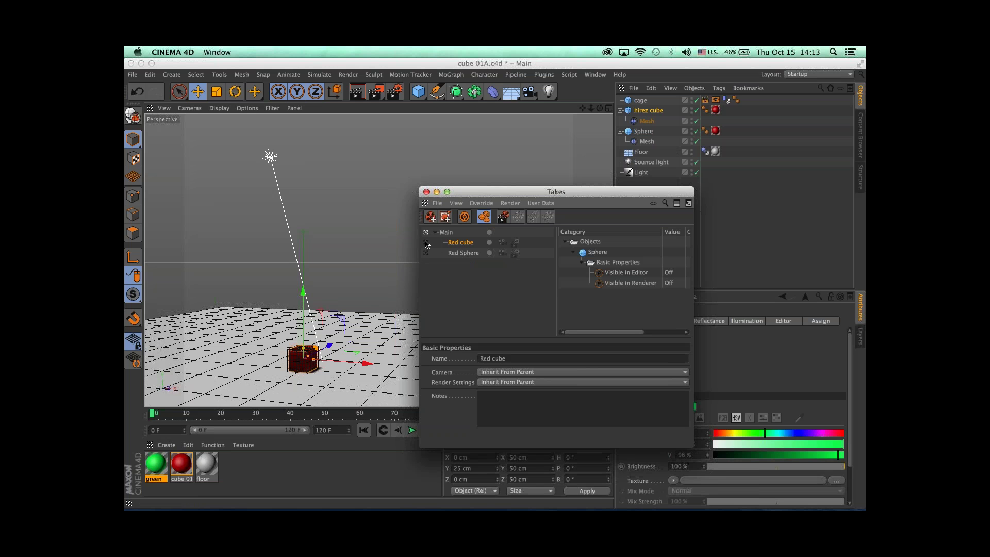
{"action": "left_click", "coordinate": [426, 243]}
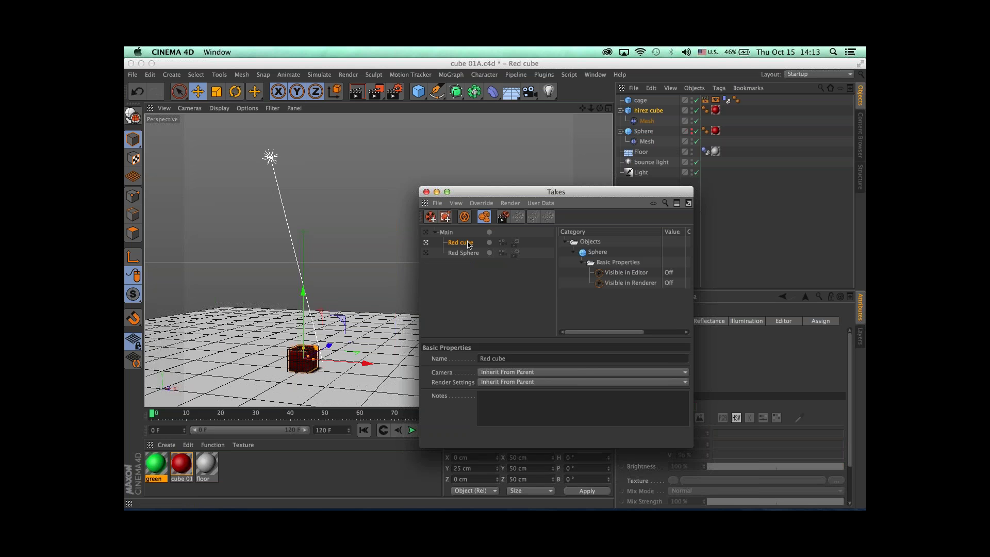
{"action": "right_click", "coordinate": [469, 244]}
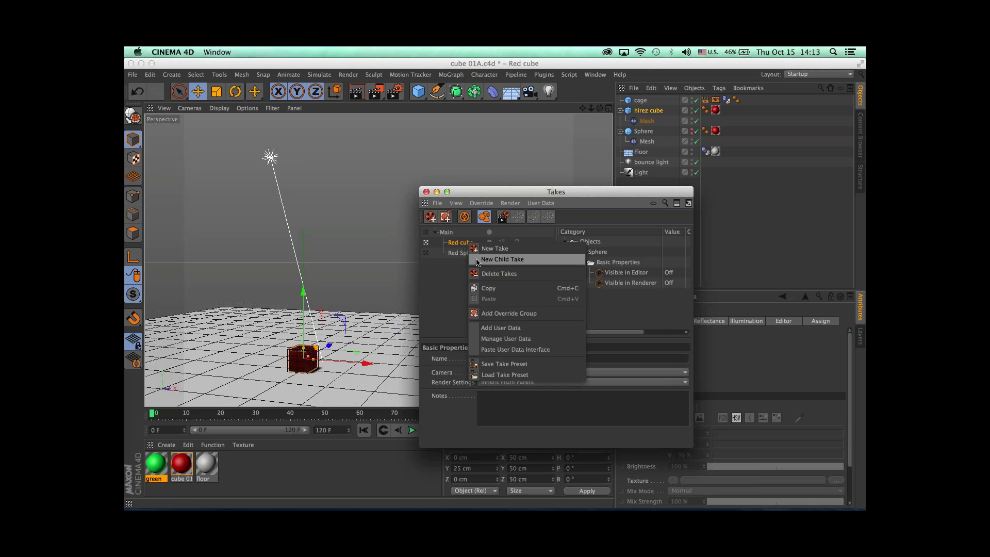
{"action": "left_click", "coordinate": [483, 249]}
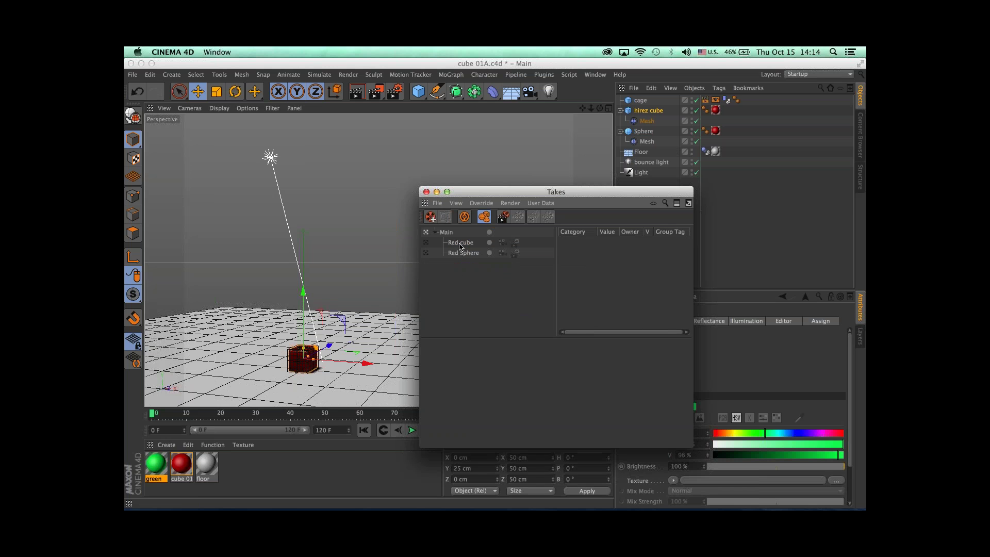
Step: Create a child take under the Red cube take and uncover the material's attributes beside the Takes window
{"action": "right_click", "coordinate": [457, 243]}
{"action": "left_click", "coordinate": [470, 259]}
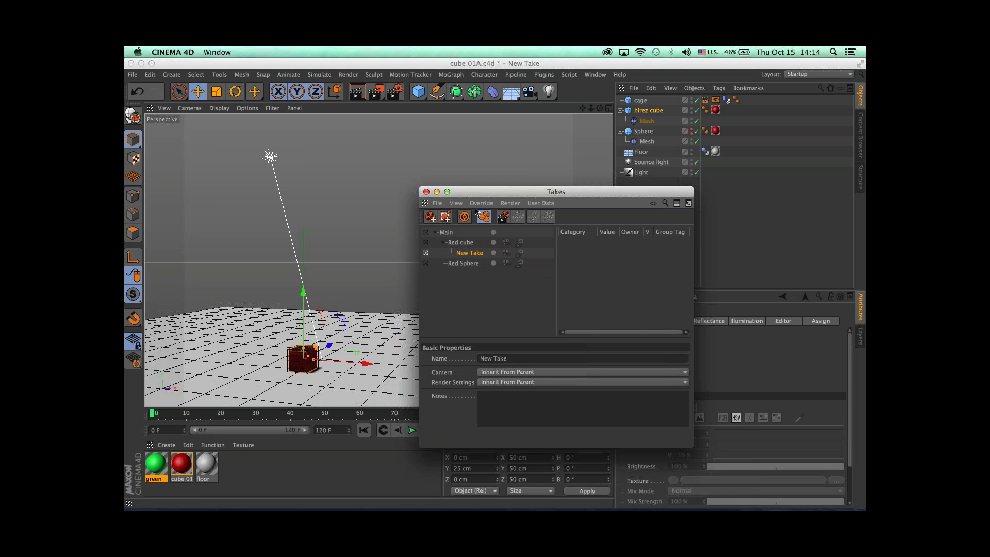
{"action": "left_click_drag", "start_coordinate": [471, 196], "coordinate": [405, 153]}
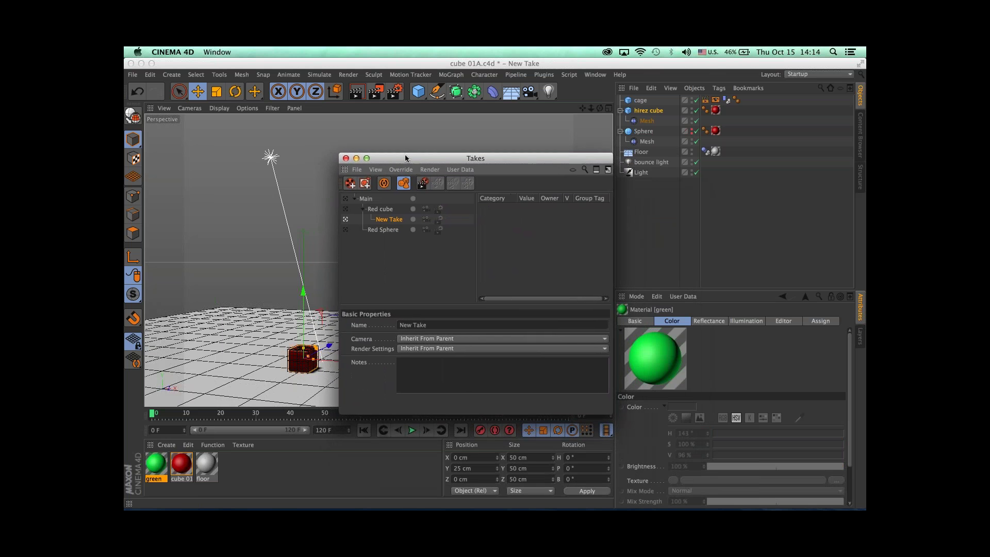
Step: Rename the new child take under Red cube as "Green Cube"
{"action": "left_click", "coordinate": [386, 208]}
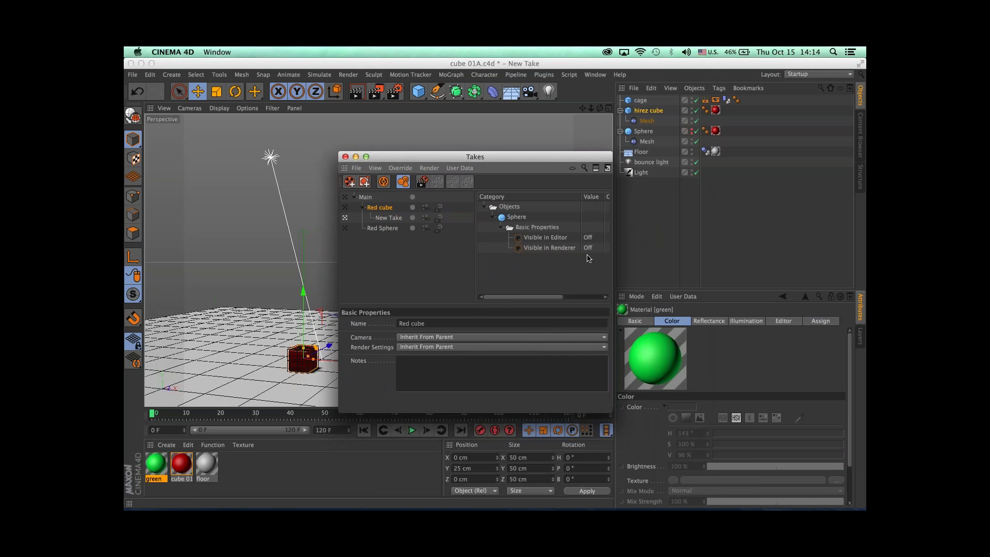
{"action": "left_click", "coordinate": [395, 219]}
{"action": "double_click", "coordinate": [395, 219]}
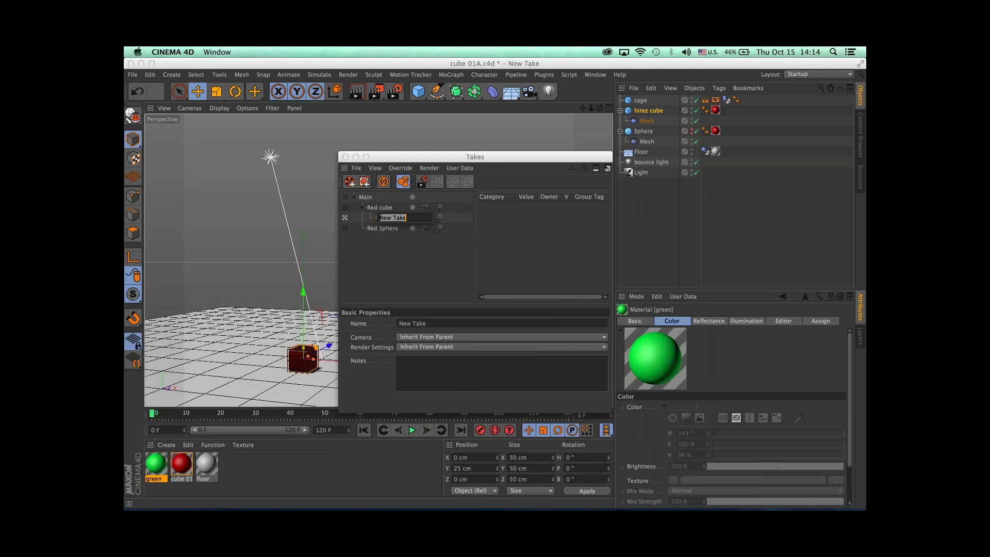
{"action": "type", "text": "Green Cube"}
{"action": "key", "text": "Return"}
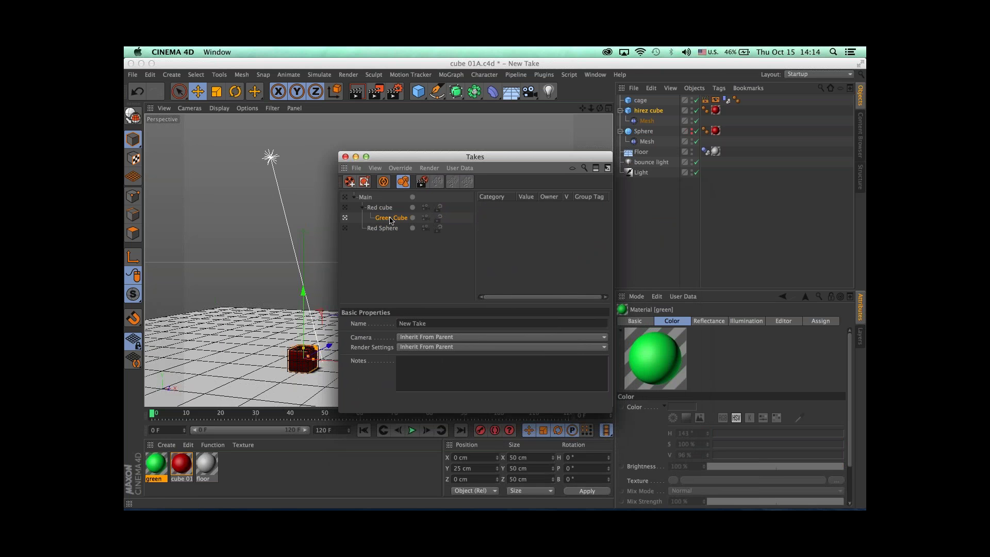
Step: Override the Material of the hirez cube's texture tag in the Green Cube take and set it to green
{"action": "left_click", "coordinate": [716, 111]}
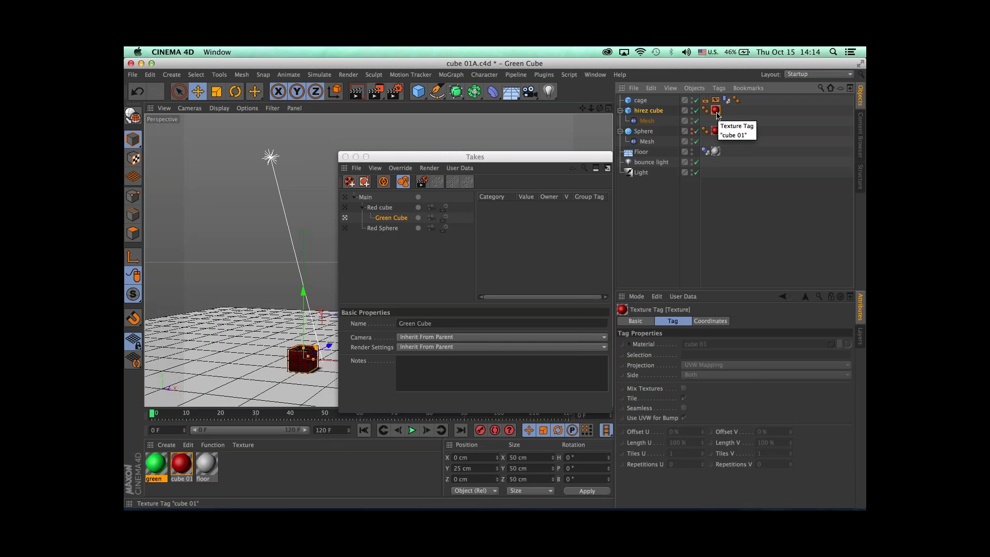
{"action": "double_click", "coordinate": [644, 347]}
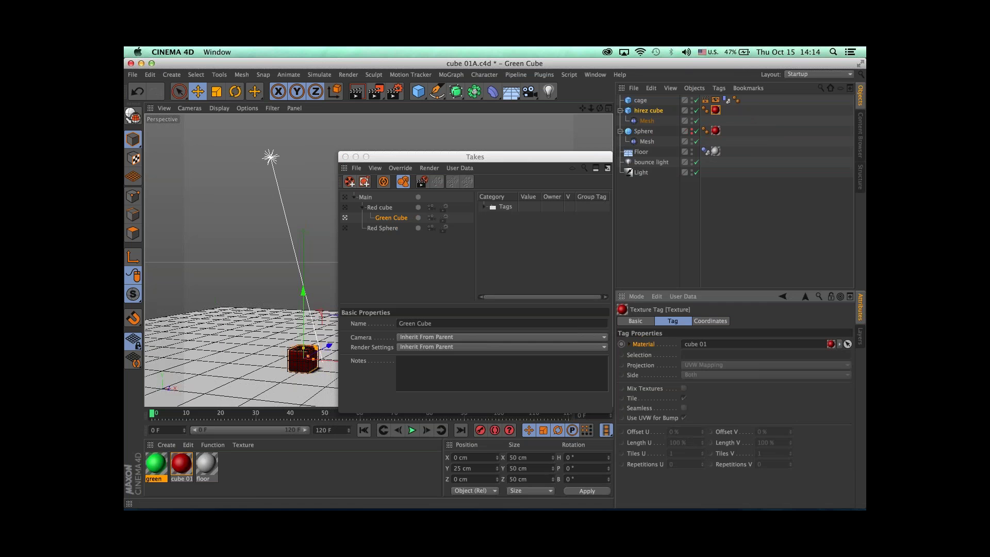
{"action": "left_click", "coordinate": [504, 218]}
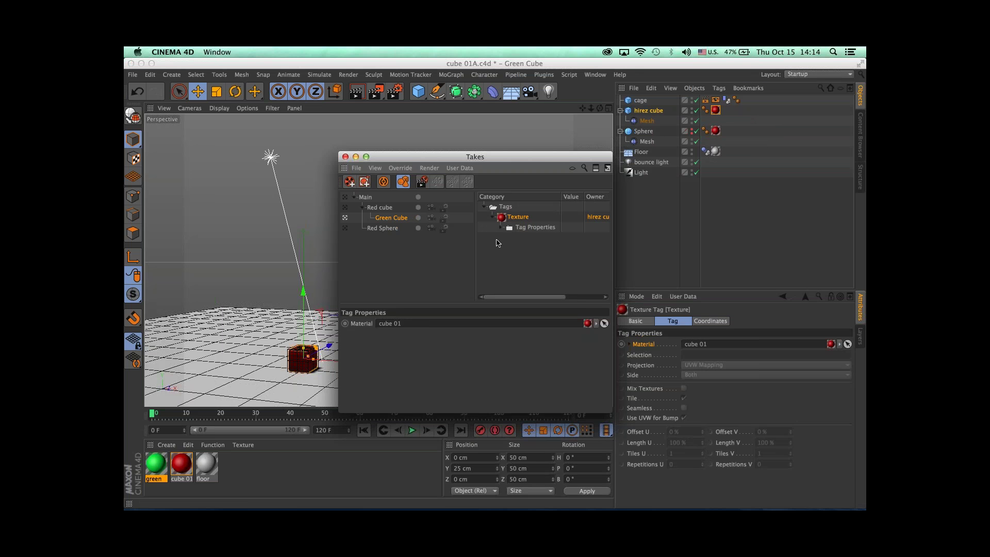
{"action": "left_click_drag", "start_coordinate": [157, 466], "coordinate": [707, 347]}
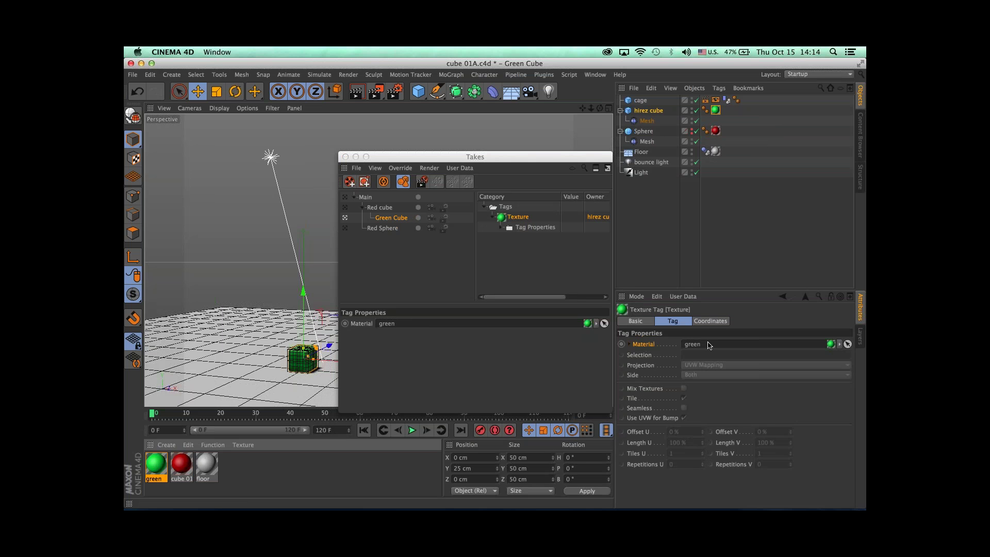
Step: Switch between the Red cube and Green Cube takes to compare the cube's color and the overrides each take holds
{"action": "left_click", "coordinate": [345, 208]}
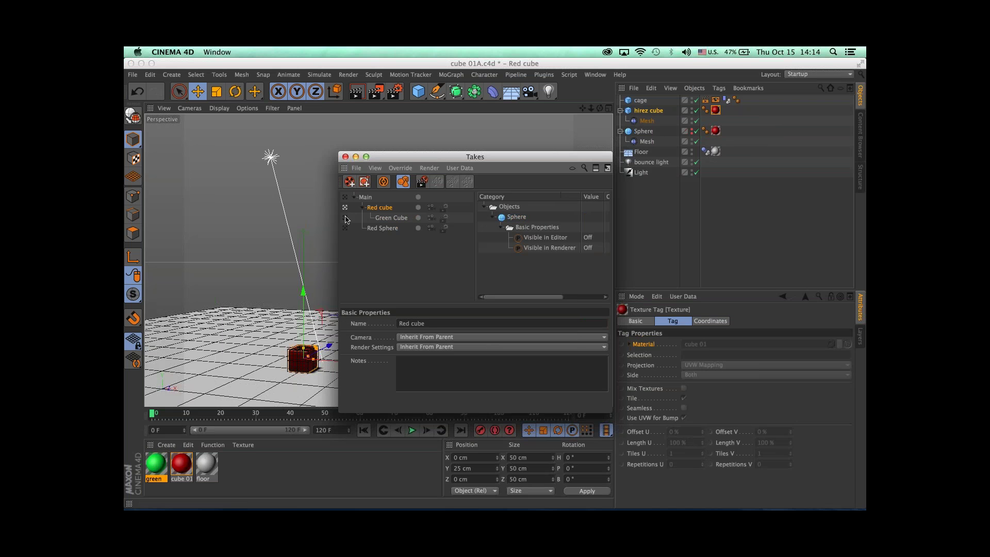
{"action": "left_click", "coordinate": [345, 219]}
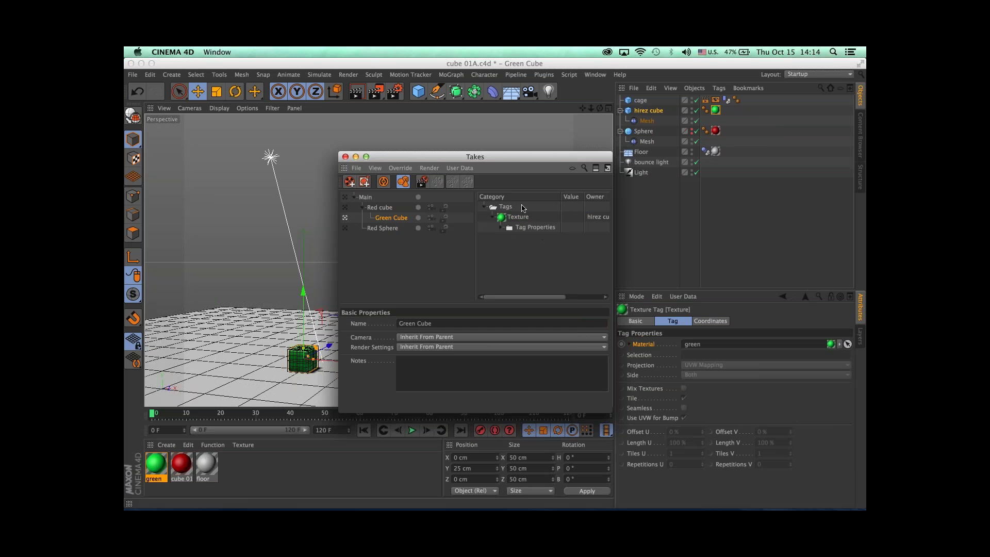
{"action": "left_click", "coordinate": [382, 209]}
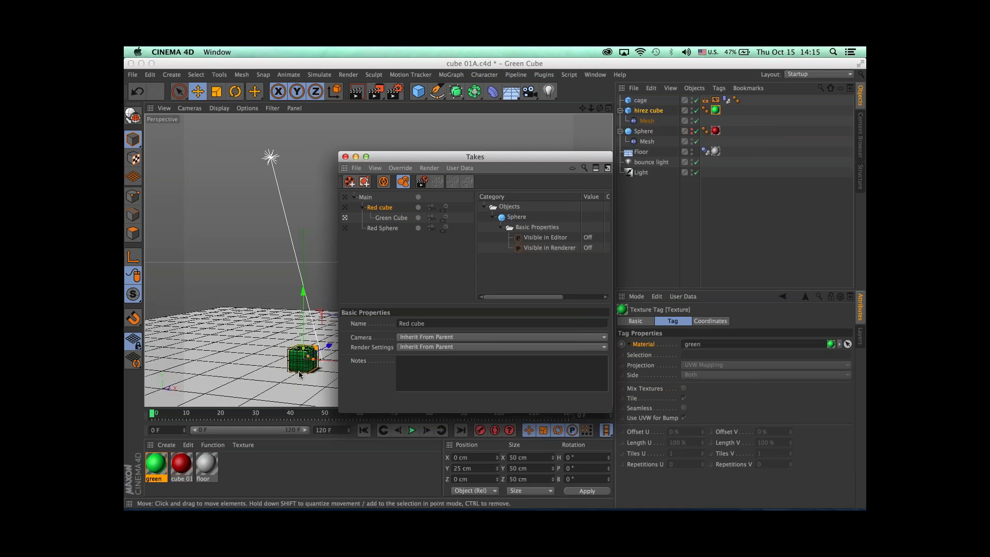
Step: Create a child take under the Red Sphere take and name it "Green Sphere"
{"action": "left_click", "coordinate": [386, 230]}
{"action": "left_click", "coordinate": [387, 231]}
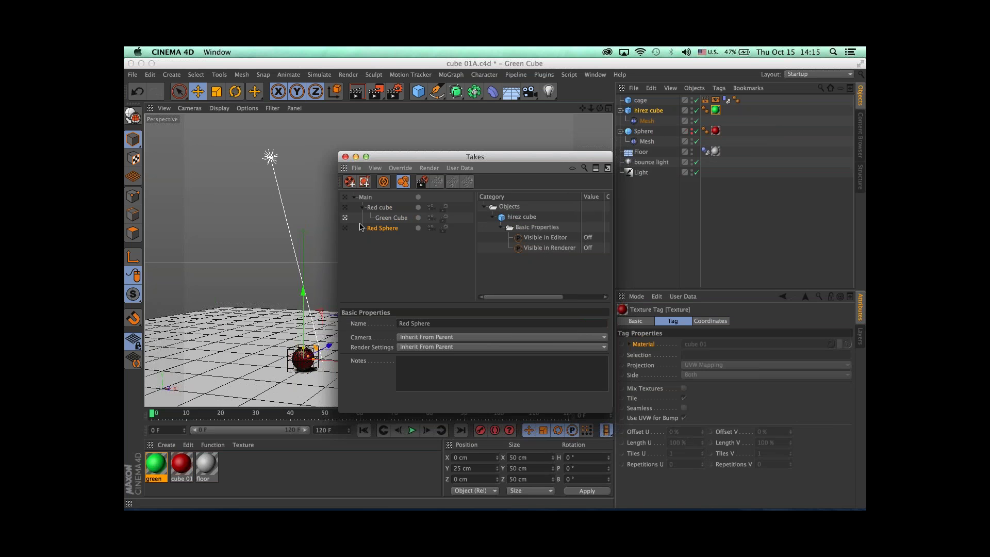
{"action": "right_click", "coordinate": [387, 231]}
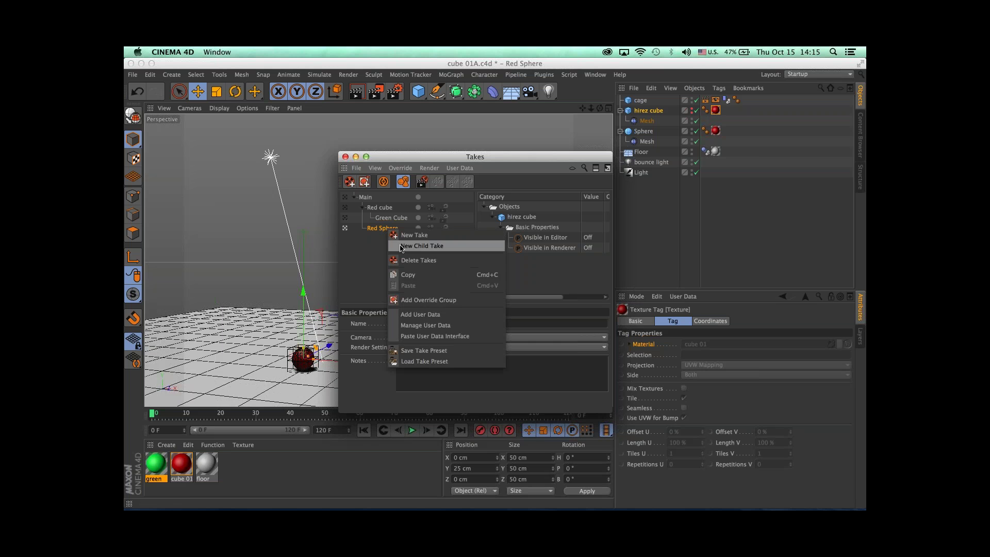
{"action": "left_click", "coordinate": [401, 247]}
{"action": "double_click", "coordinate": [396, 241]}
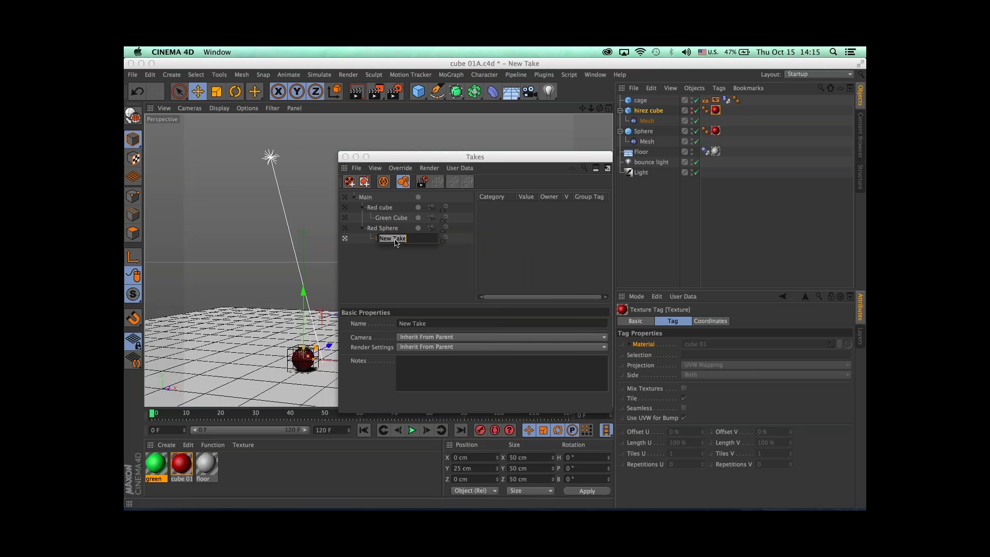
{"action": "type", "text": "Green Sphere"}
{"action": "key", "text": "Return"}
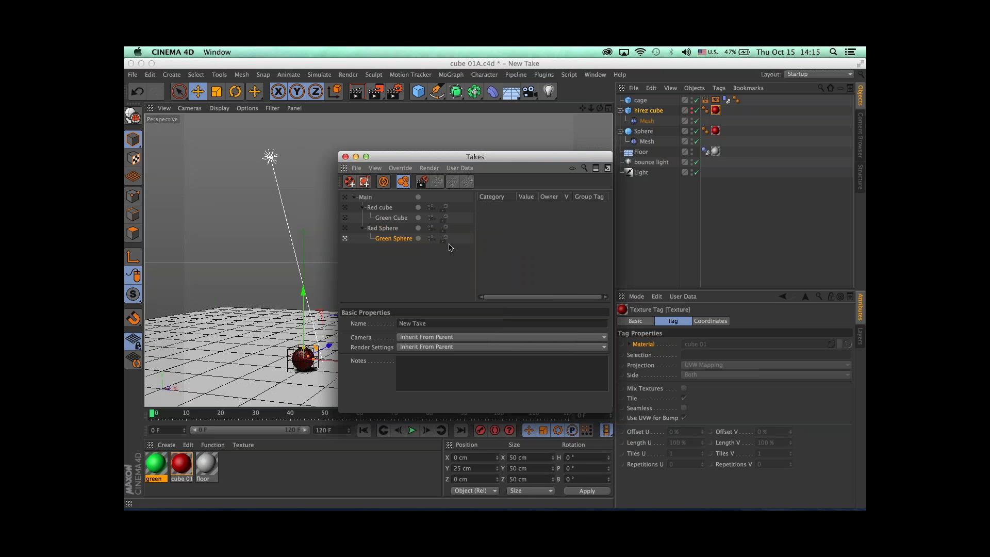
Step: Try to override the sphere's texture tag material with green in the Green Sphere take
{"action": "left_click", "coordinate": [717, 132]}
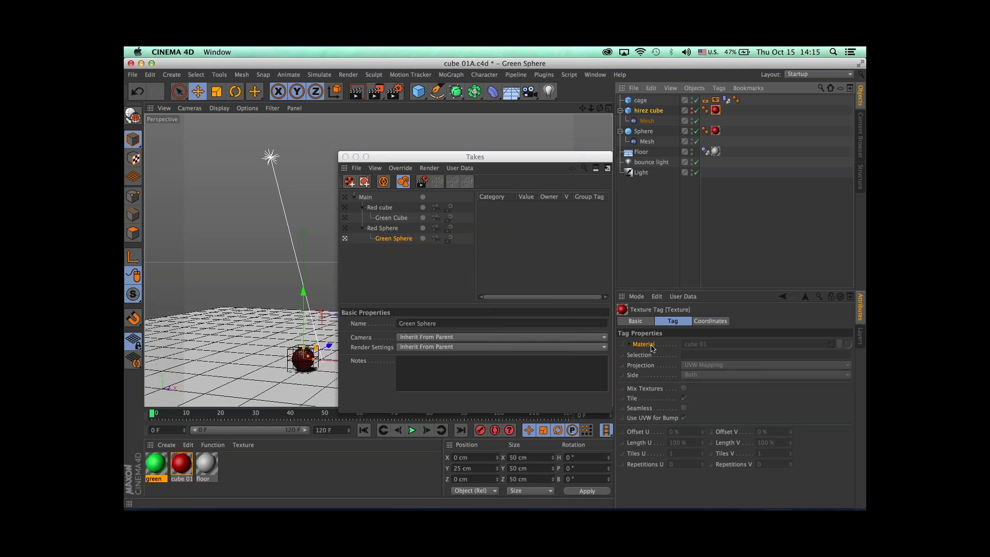
{"action": "left_click_drag", "start_coordinate": [652, 347], "coordinate": [485, 216]}
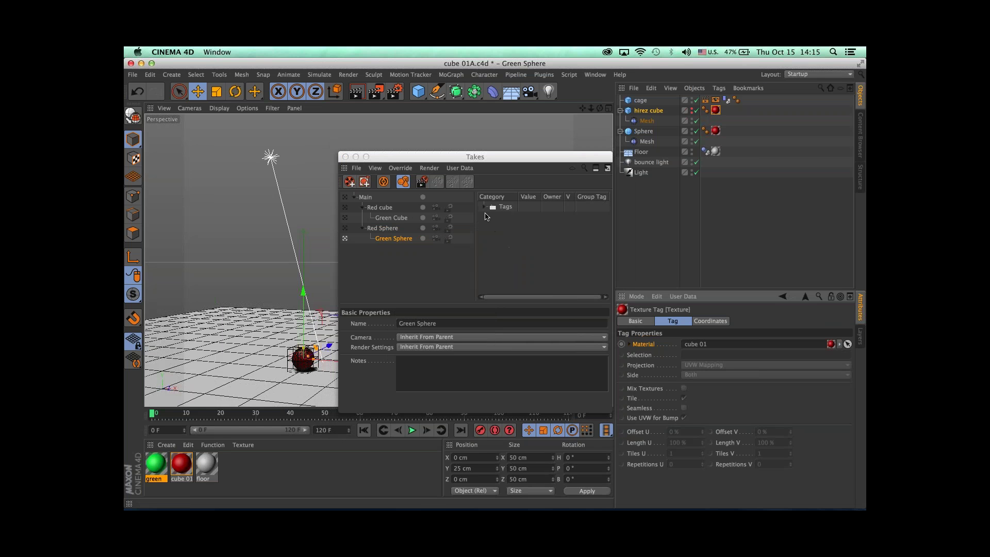
{"action": "left_click_drag", "start_coordinate": [155, 466], "coordinate": [695, 350]}
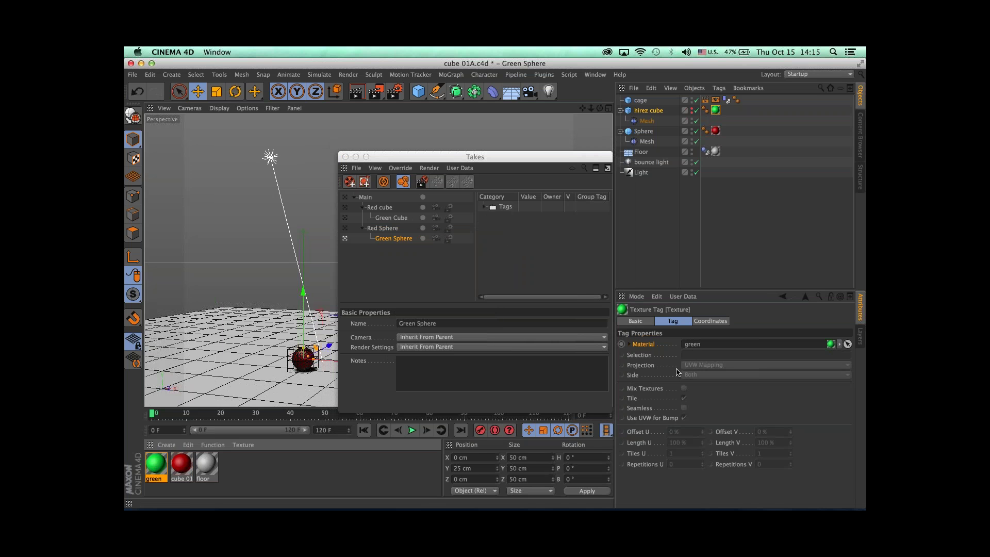
{"action": "left_click", "coordinate": [382, 255]}
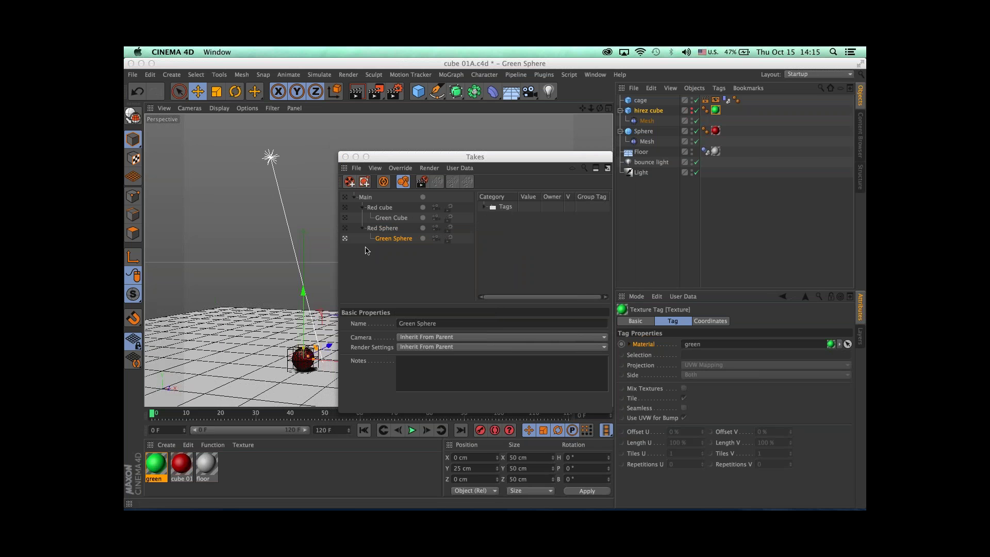
Step: Inspect the Green Sphere take's texture override and its owner, and compare it with the Red Sphere take's overrides
{"action": "left_click", "coordinate": [384, 239]}
{"action": "left_click", "coordinate": [485, 207]}
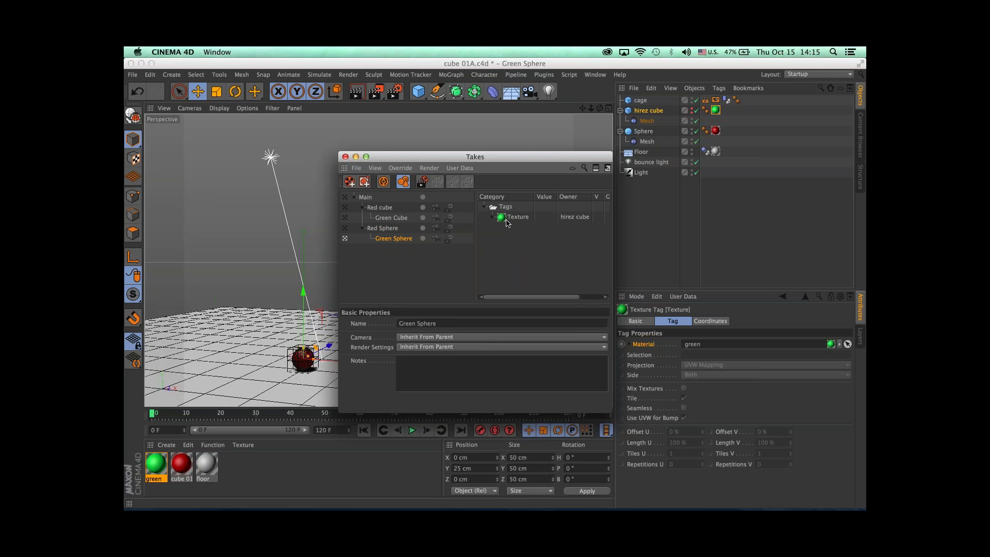
{"action": "left_click", "coordinate": [516, 218]}
{"action": "left_click", "coordinate": [344, 234]}
{"action": "left_click", "coordinate": [391, 230]}
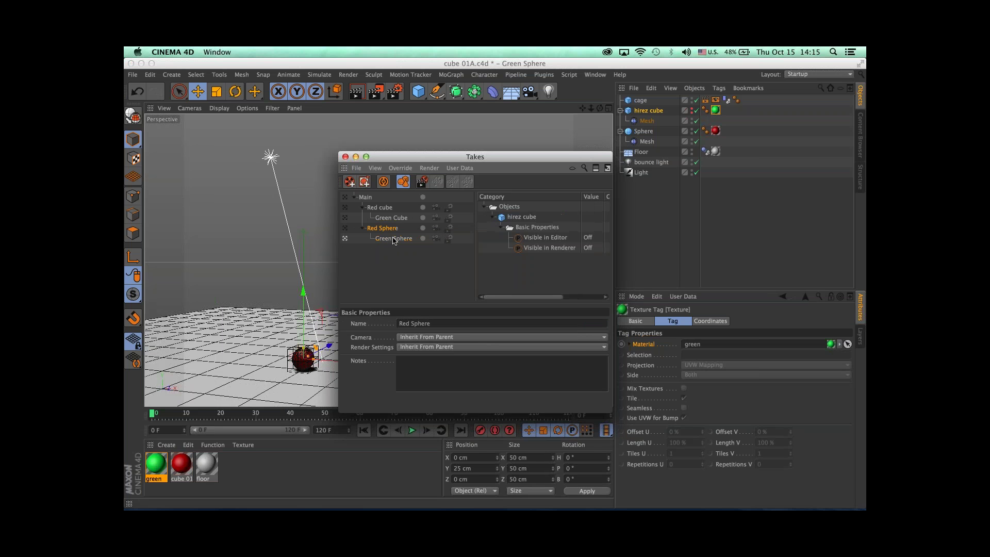
{"action": "left_click", "coordinate": [393, 239]}
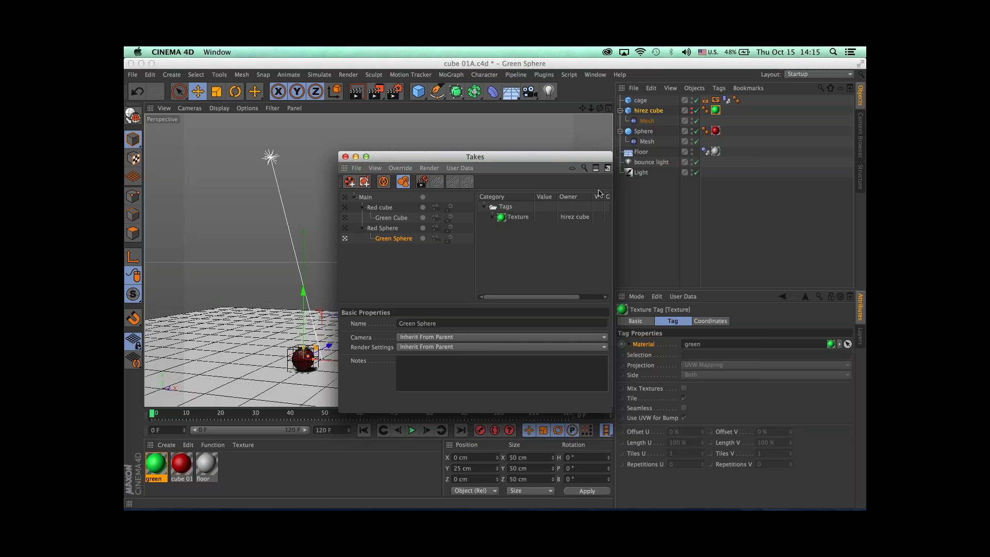
Step: Delete the hirez cube's texture override from the Green Sphere take
{"action": "left_click", "coordinate": [504, 218]}
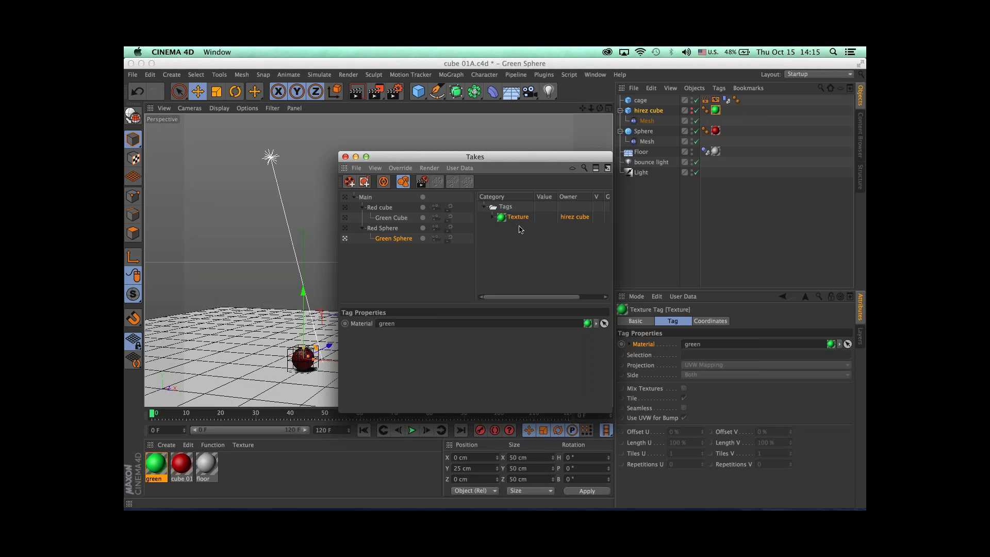
{"action": "key", "text": "Delete"}
{"action": "left_click", "coordinate": [399, 238]}
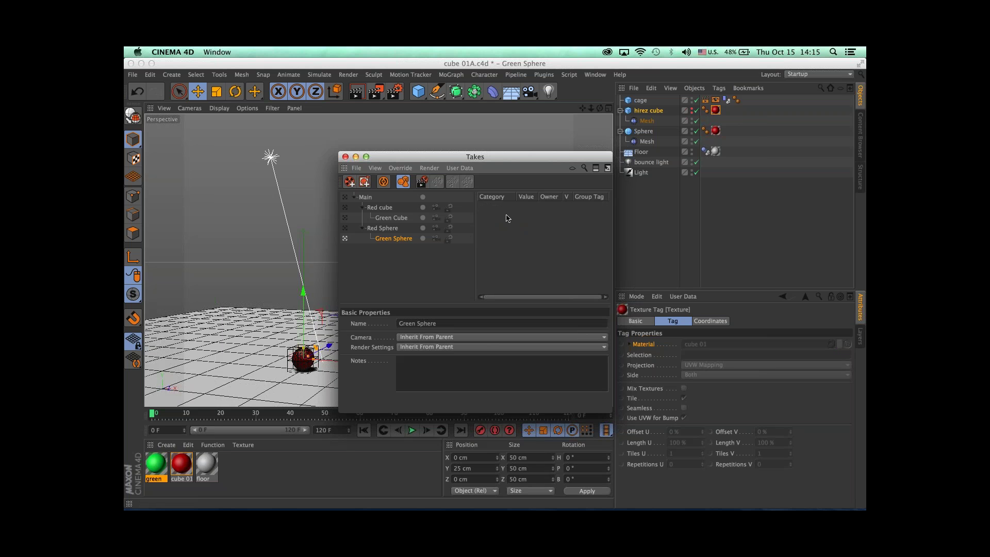
Step: Try to add the Sphere's whole texture tag as an override in the Green Sphere take, and delete its Tags group again
{"action": "left_click_drag", "start_coordinate": [715, 131], "coordinate": [507, 225]}
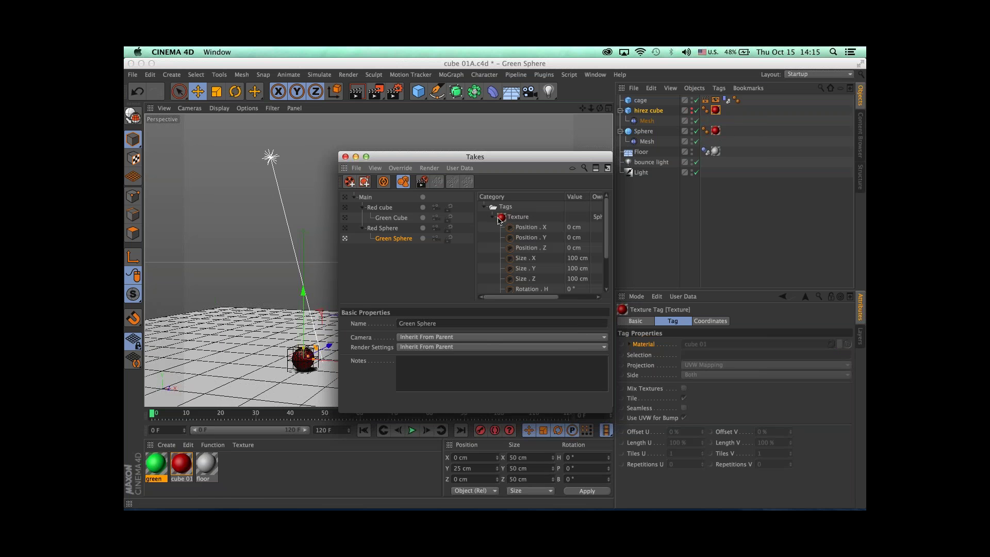
{"action": "left_click", "coordinate": [494, 219]}
{"action": "left_click", "coordinate": [502, 208]}
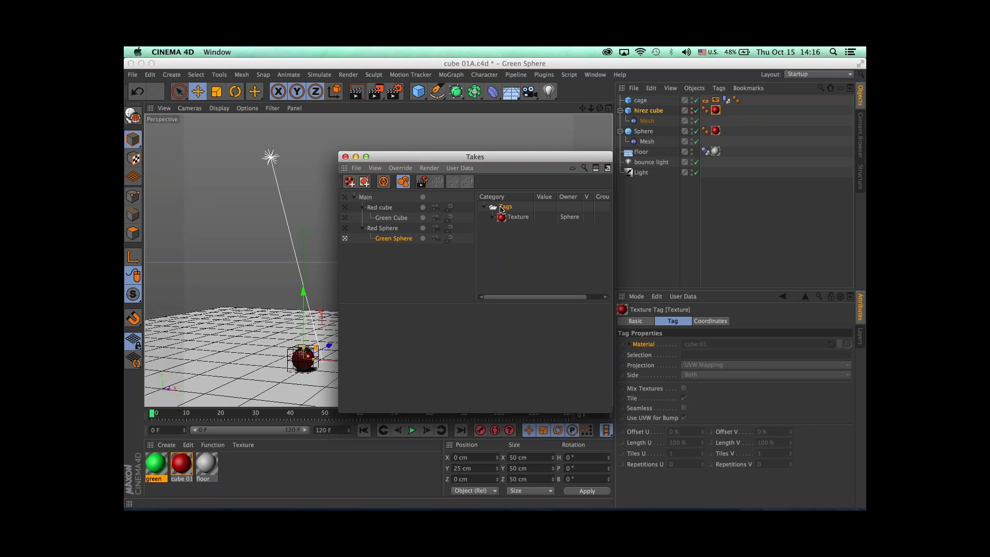
{"action": "key", "text": "Delete"}
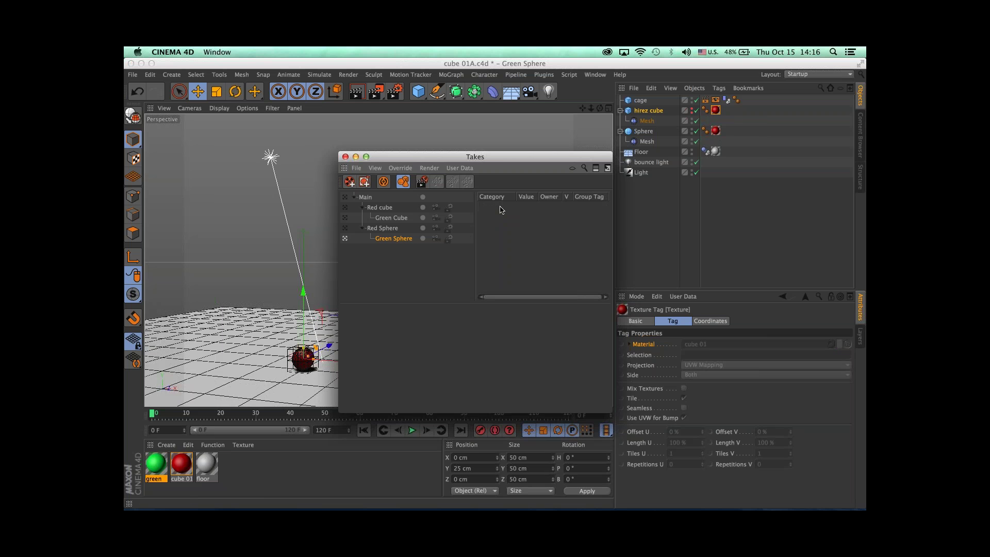
Step: Override only the Material of the Sphere's texture tag in the Green Sphere take and set it to green
{"action": "left_click", "coordinate": [716, 132]}
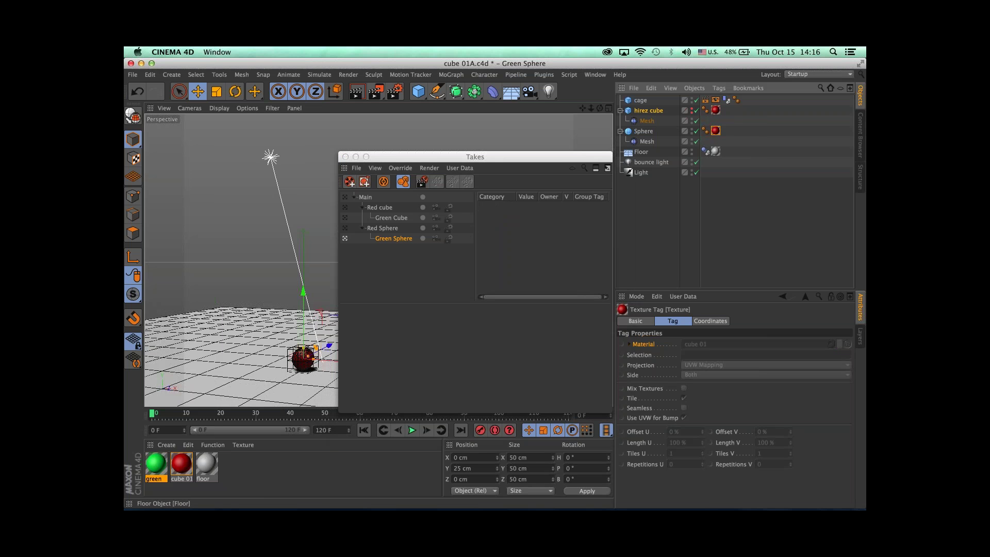
{"action": "left_click", "coordinate": [717, 113]}
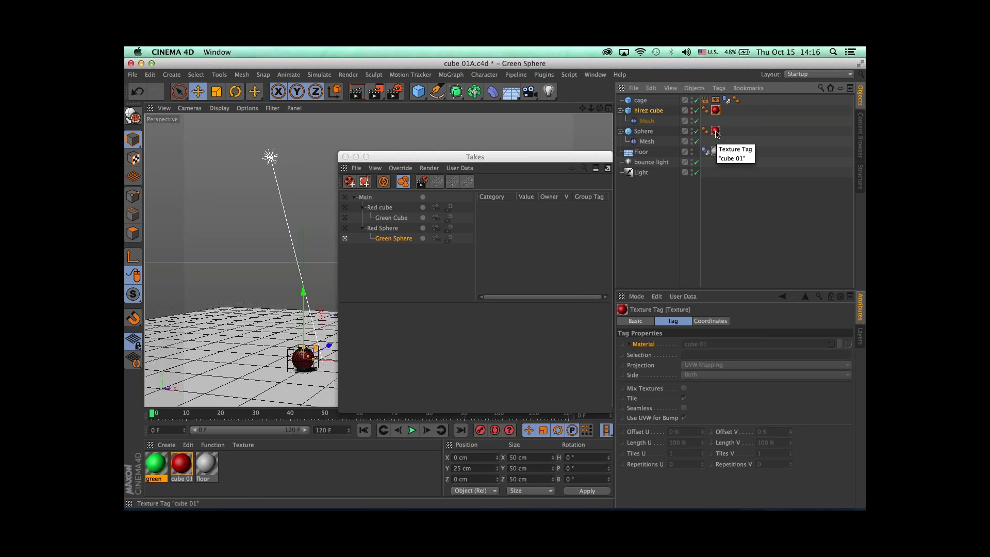
{"action": "left_click", "coordinate": [715, 131]}
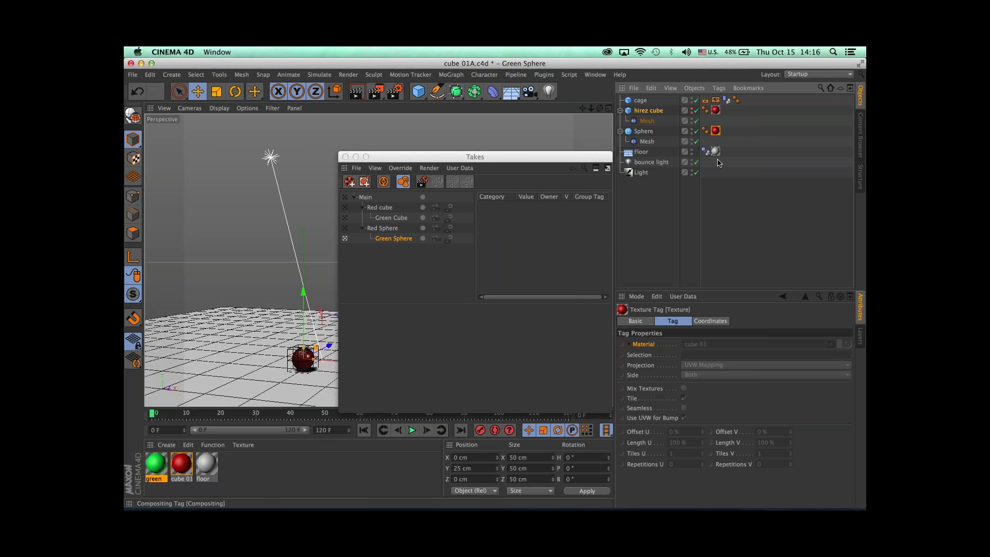
{"action": "left_click_drag", "start_coordinate": [645, 345], "coordinate": [506, 232]}
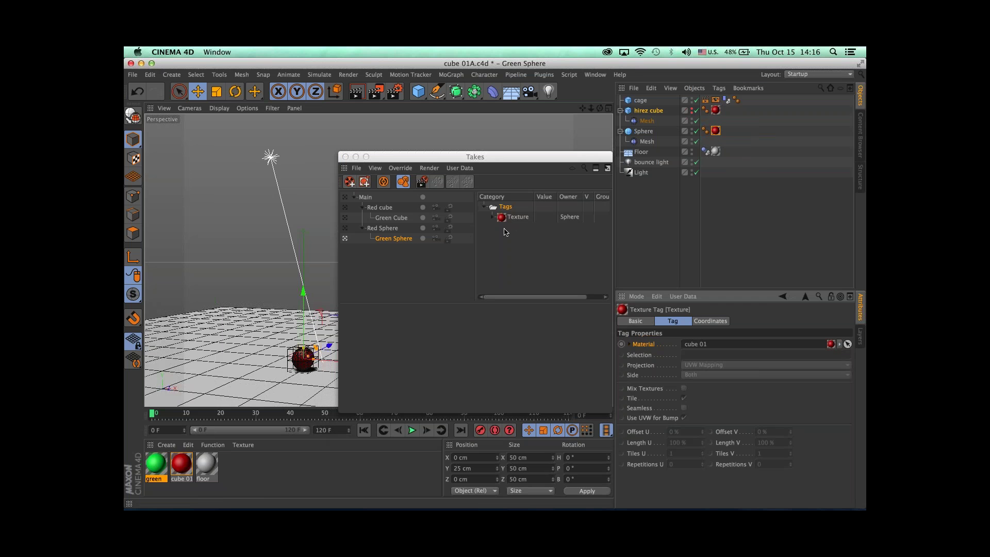
{"action": "left_click", "coordinate": [503, 219]}
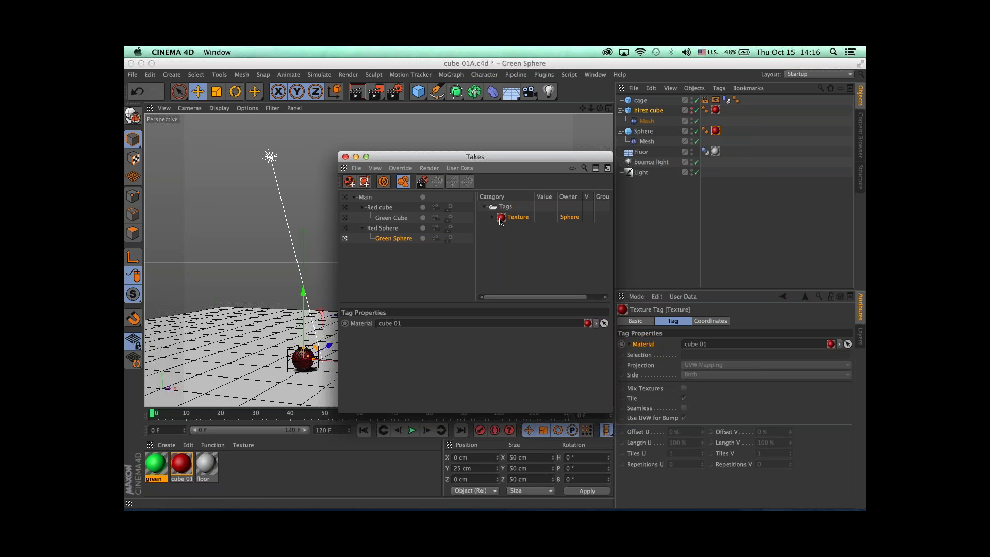
{"action": "left_click_drag", "start_coordinate": [156, 464], "coordinate": [390, 323]}
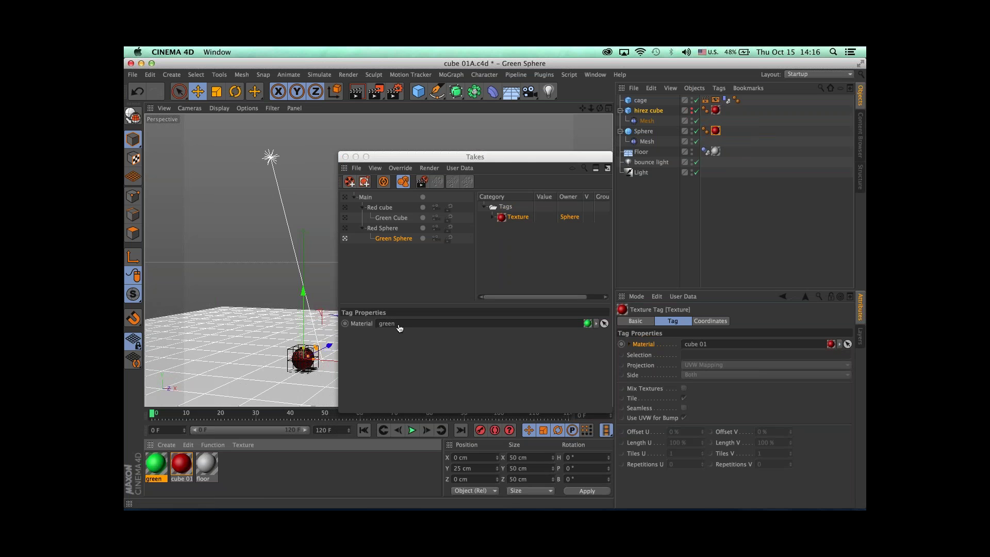
{"action": "left_click", "coordinate": [412, 273]}
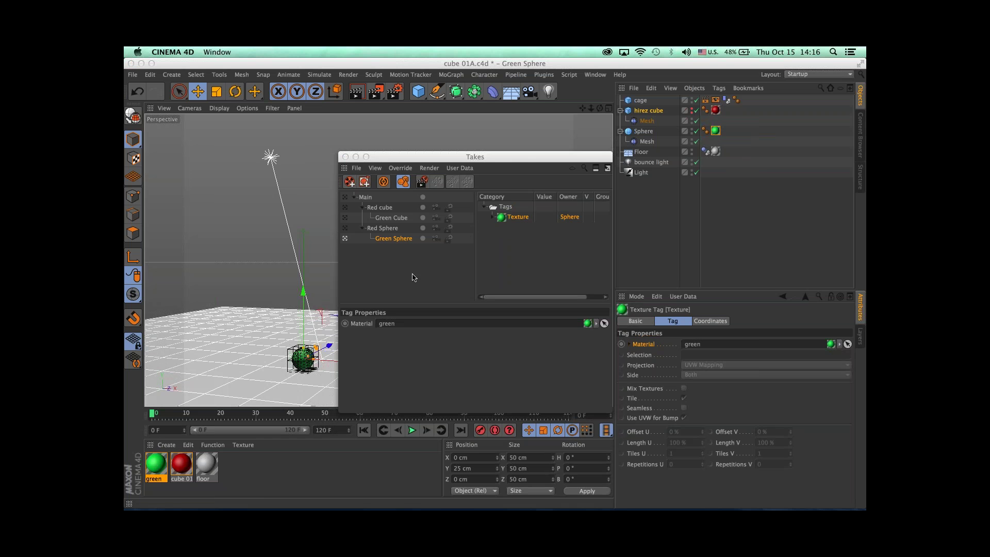
Step: Switch among the red and green takes to compare them, moving the Takes window clear of the object in the viewport
{"action": "left_click", "coordinate": [345, 228]}
{"action": "left_click", "coordinate": [345, 207]}
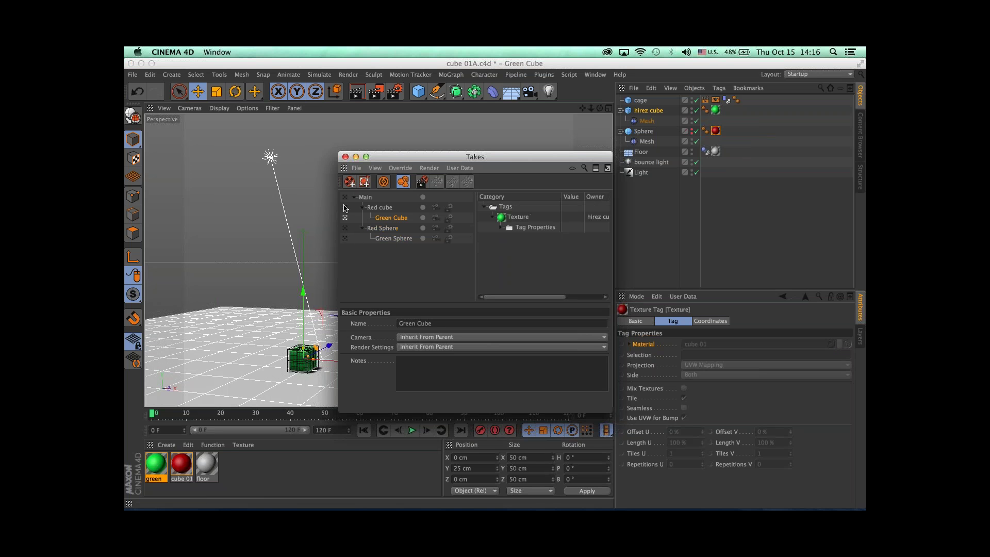
{"action": "left_click_drag", "start_coordinate": [446, 160], "coordinate": [551, 189]}
{"action": "left_click", "coordinate": [448, 248]}
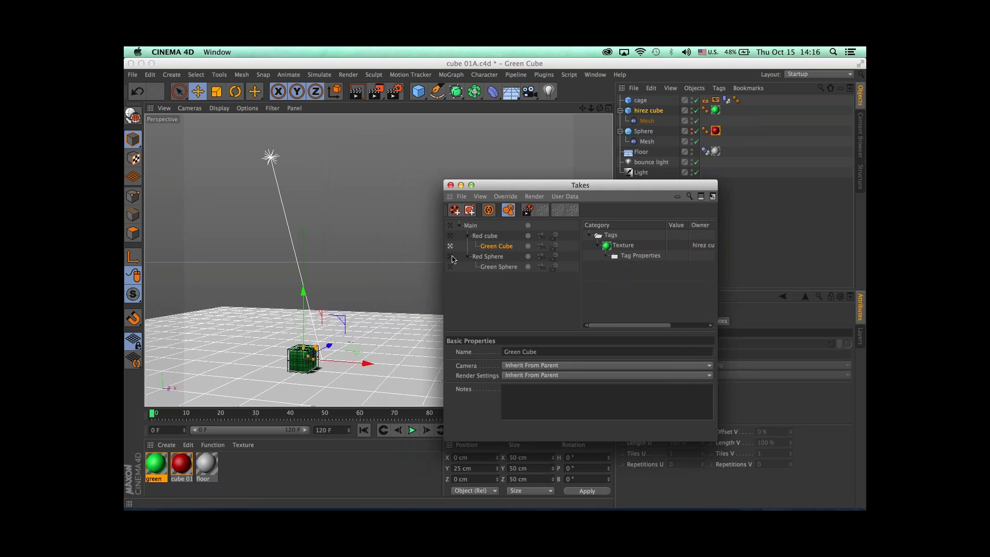
Step: Switch through the Red Sphere, Green Sphere and Red cube takes to compare them, and make Main the active take
{"action": "left_click", "coordinate": [450, 256]}
{"action": "left_click", "coordinate": [450, 266]}
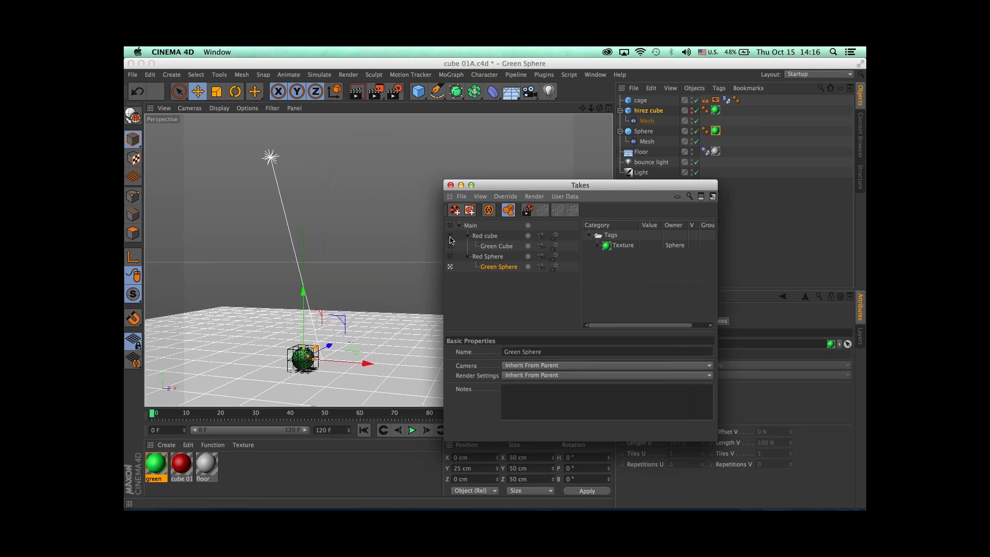
{"action": "left_click", "coordinate": [450, 237]}
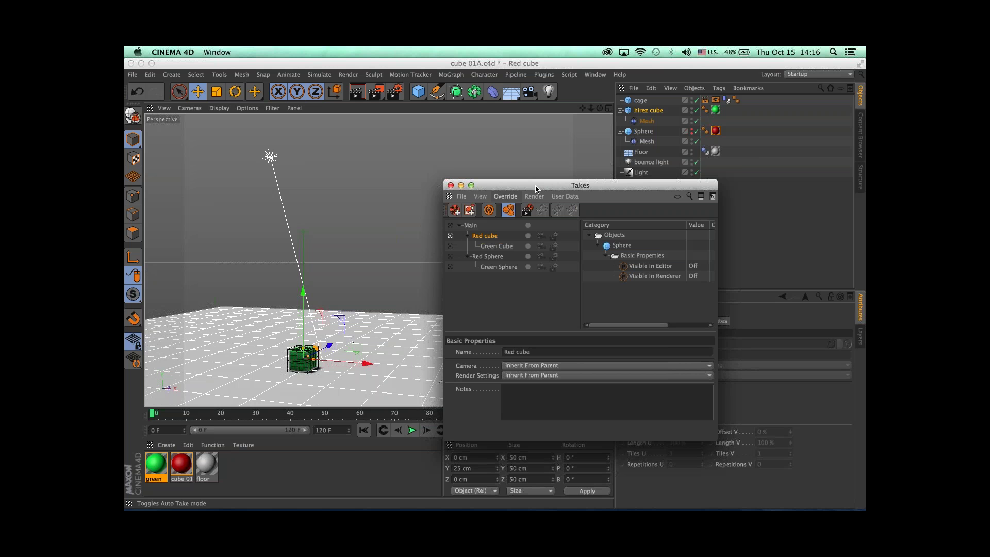
{"action": "left_click_drag", "start_coordinate": [535, 188], "coordinate": [495, 190]}
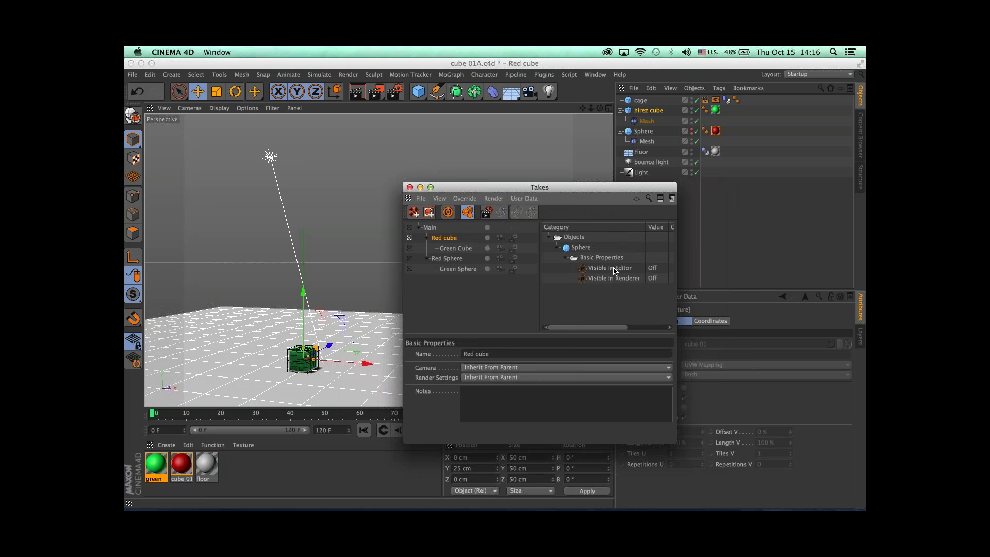
{"action": "left_click", "coordinate": [422, 229]}
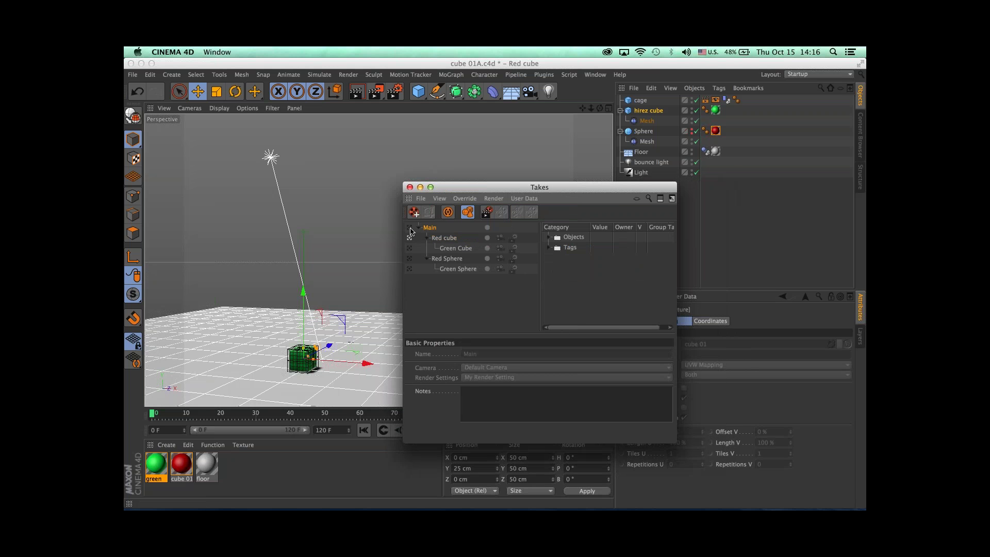
{"action": "left_click", "coordinate": [410, 228]}
{"action": "left_click_drag", "start_coordinate": [454, 208], "coordinate": [435, 229]}
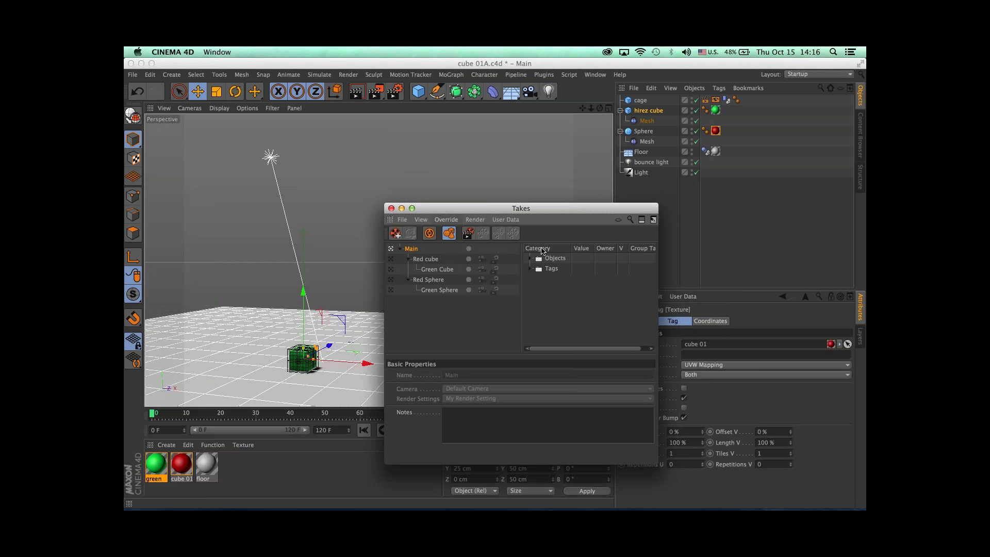
Step: Review the overrides stored in the Green Sphere, Red Sphere and Red cube takes, and select Main again
{"action": "left_click", "coordinate": [430, 289]}
{"action": "left_click", "coordinate": [429, 280]}
{"action": "left_click", "coordinate": [432, 259]}
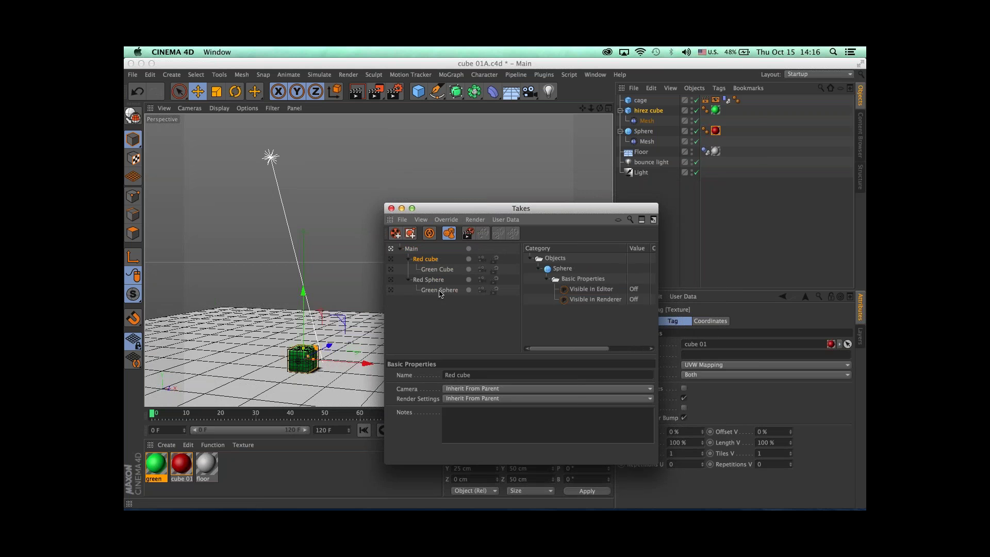
{"action": "left_click", "coordinate": [414, 250]}
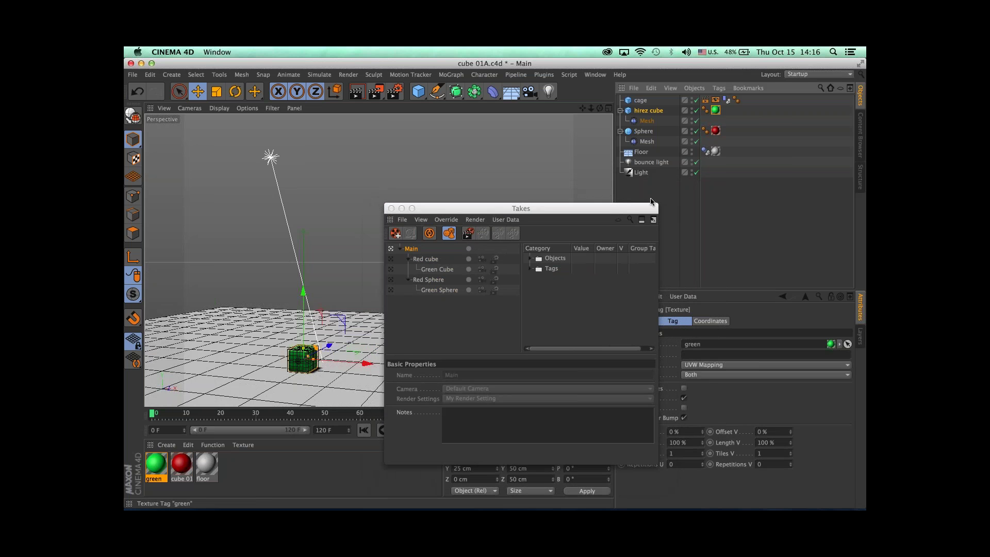
Step: With the Main take active, assign the red cube 01 material to the hirez cube's texture tag
{"action": "left_click_drag", "start_coordinate": [631, 213], "coordinate": [575, 187]}
{"action": "left_click_drag", "start_coordinate": [186, 468], "coordinate": [699, 344]}
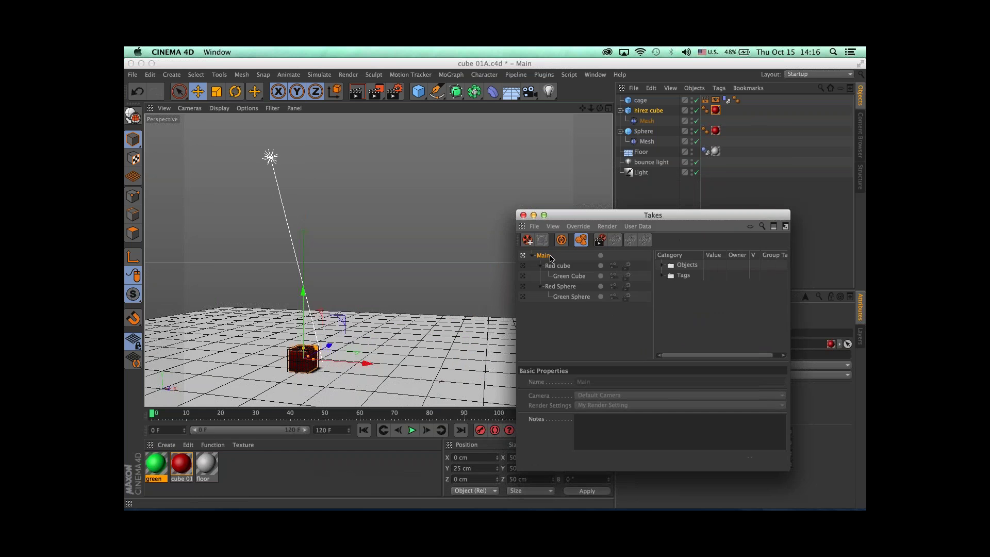
{"action": "left_click_drag", "start_coordinate": [567, 216], "coordinate": [470, 192]}
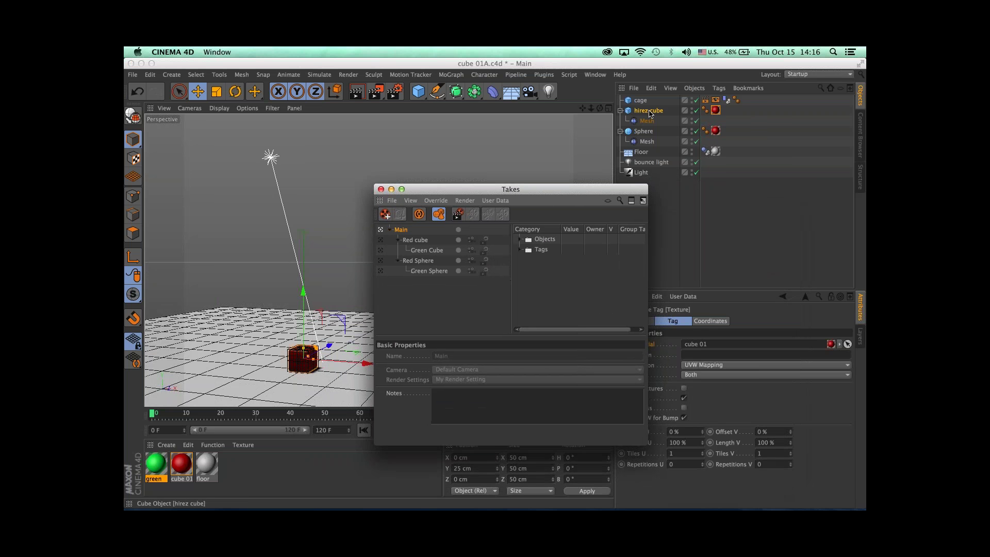
Step: Compare the Green Cube take's texture material override with the hirez cube's texture tag in the Main take
{"action": "left_click", "coordinate": [426, 250]}
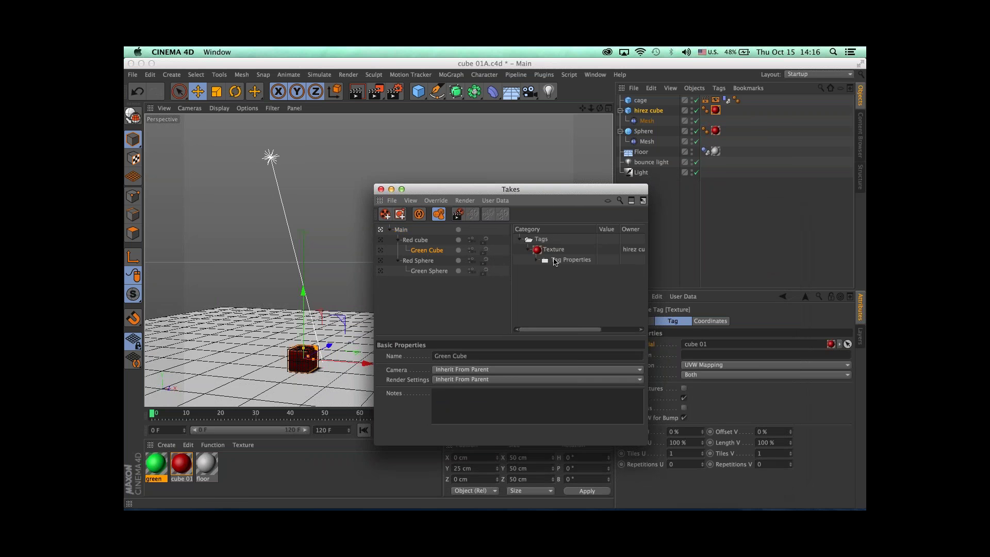
{"action": "left_click", "coordinate": [538, 250]}
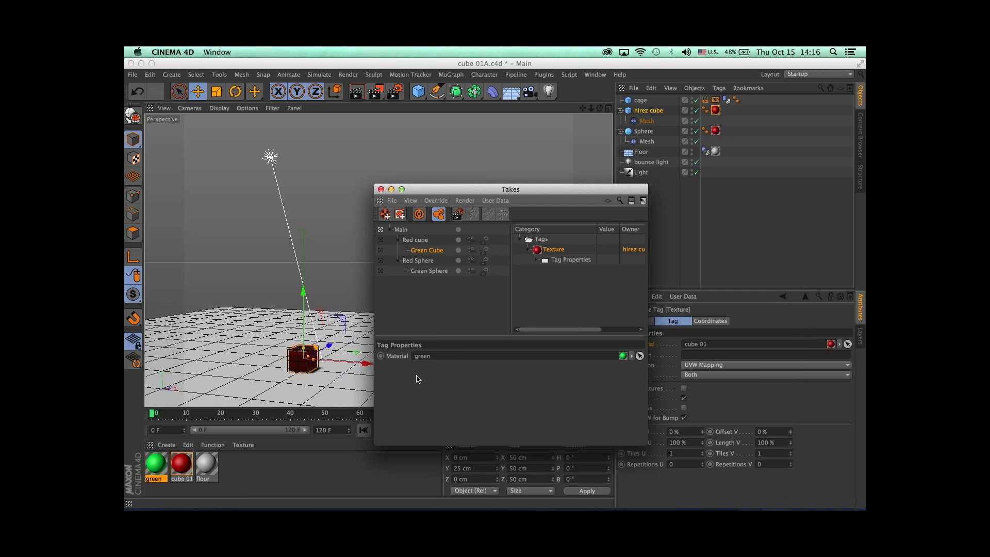
{"action": "left_click", "coordinate": [650, 110]}
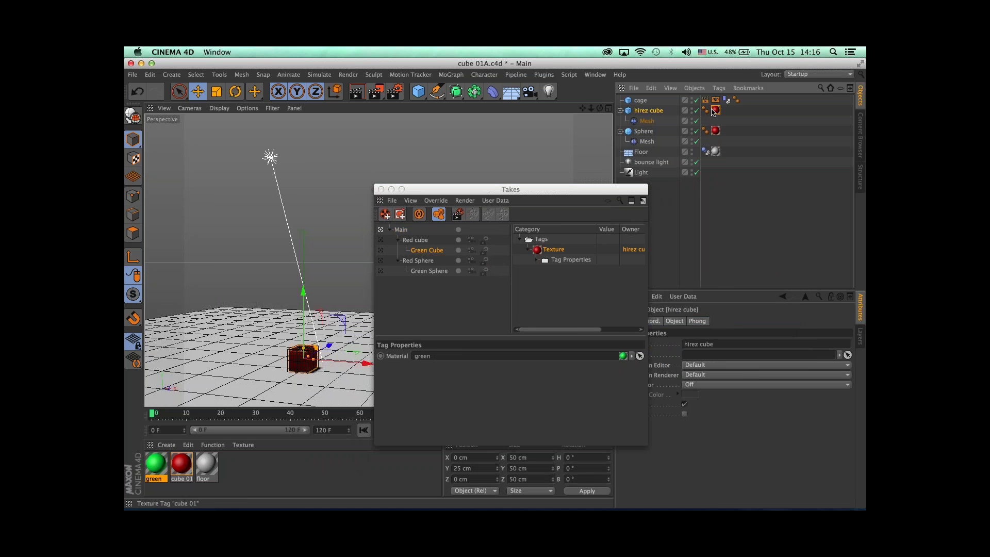
{"action": "left_click", "coordinate": [715, 110]}
{"action": "left_click", "coordinate": [401, 230]}
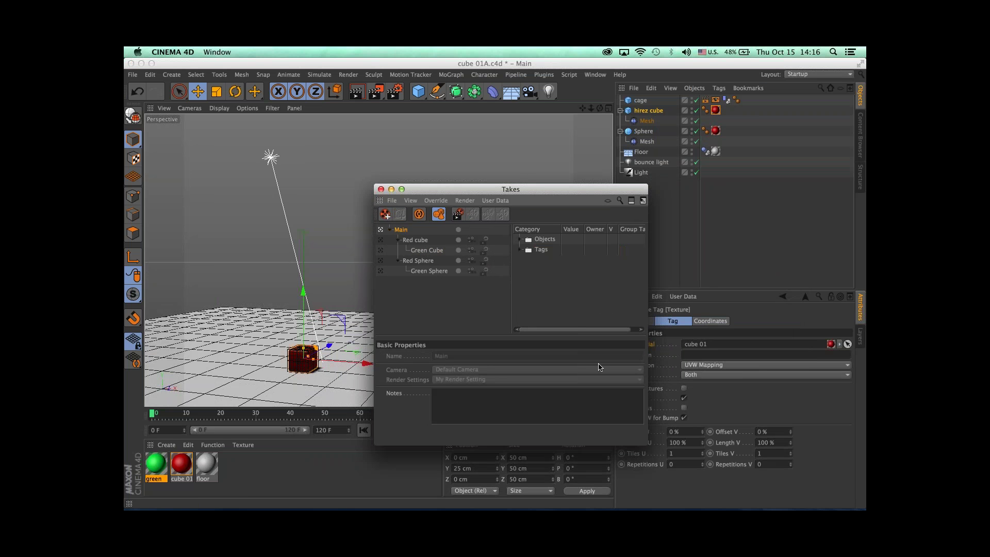
Step: Activate the Red cube, Green Cube, Red Sphere and Green Sphere takes one by one to check their materials in the viewport
{"action": "left_click_drag", "start_coordinate": [469, 190], "coordinate": [425, 148]}
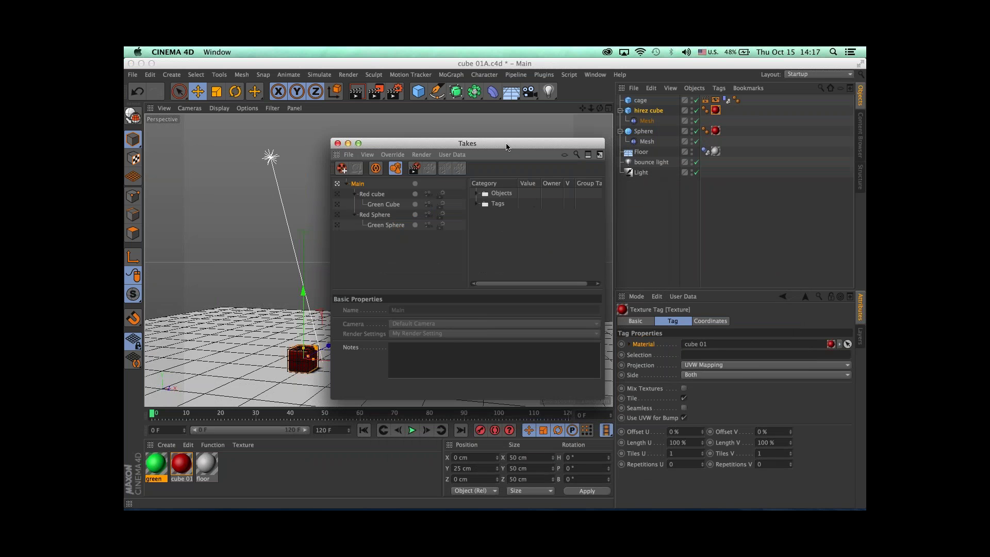
{"action": "left_click_drag", "start_coordinate": [507, 147], "coordinate": [511, 143]}
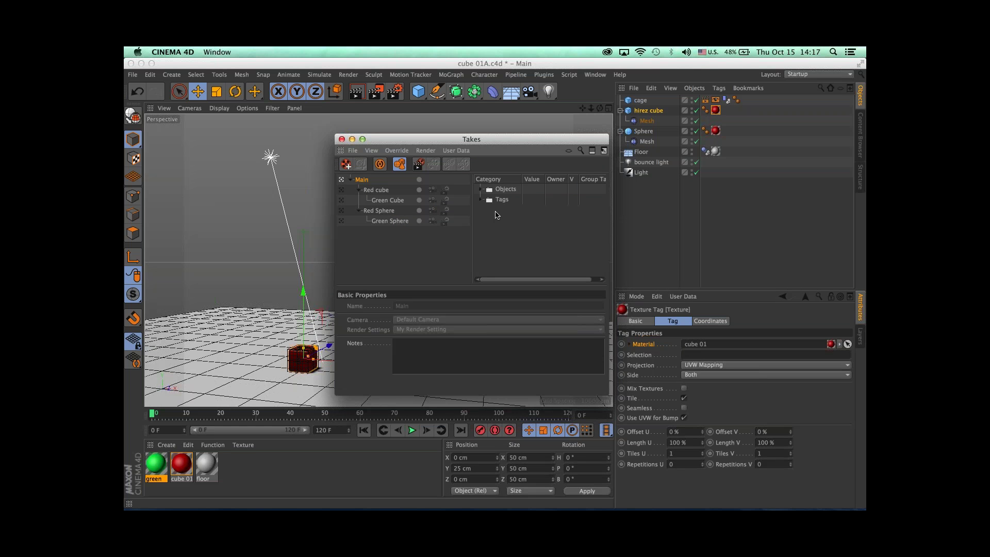
{"action": "left_click", "coordinate": [342, 190]}
{"action": "left_click", "coordinate": [341, 200]}
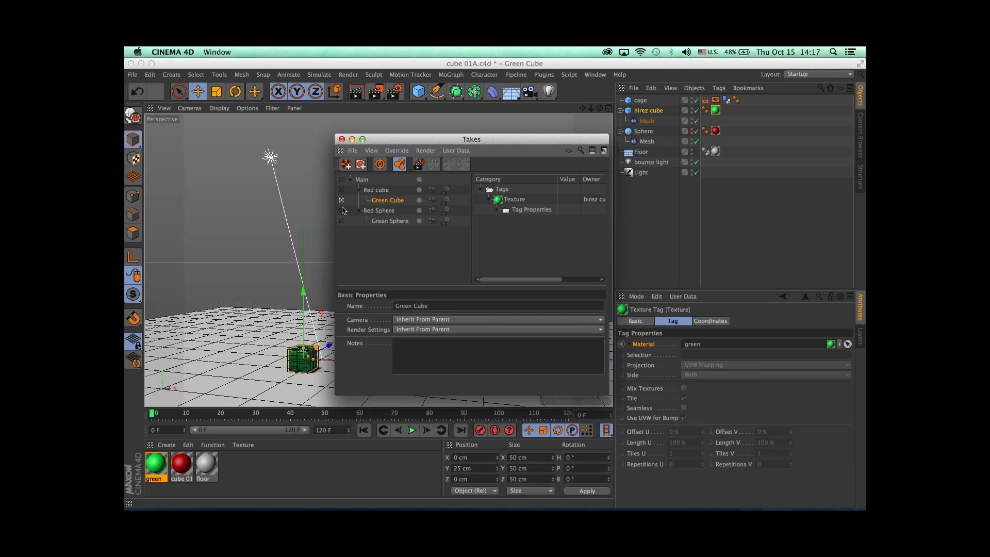
{"action": "left_click", "coordinate": [342, 211]}
{"action": "left_click", "coordinate": [342, 221]}
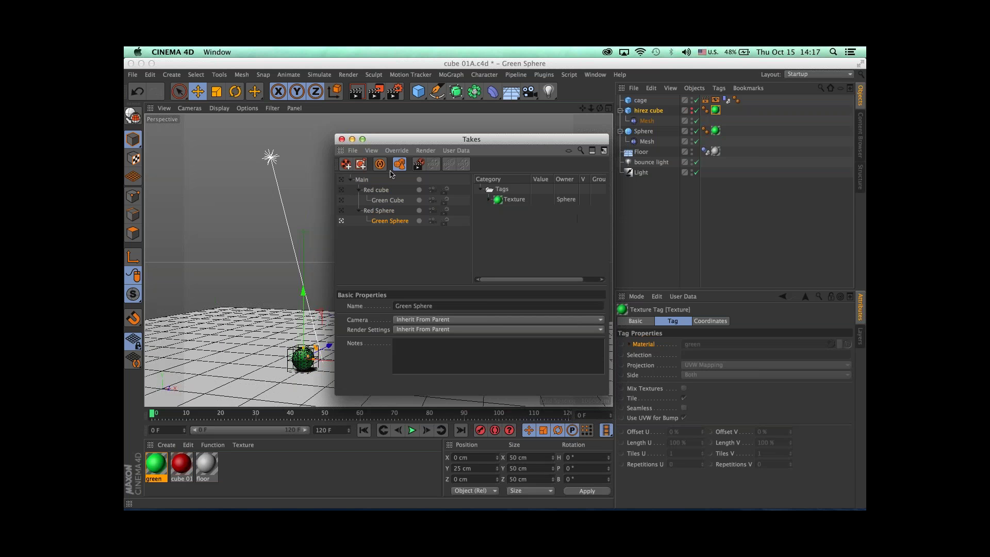
{"action": "left_click_drag", "start_coordinate": [409, 135], "coordinate": [418, 116]}
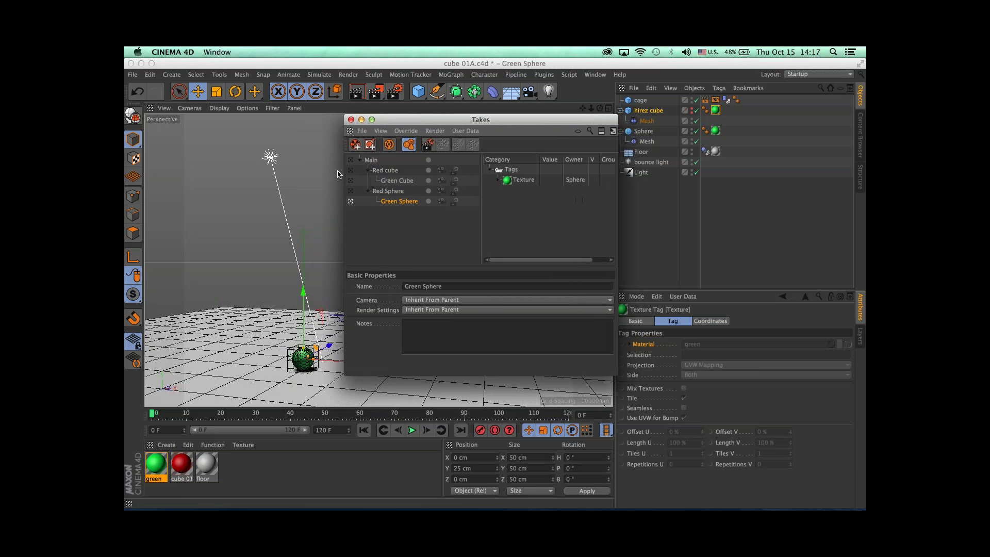
Step: Make Main the active take again and check which material the hirez cube's texture tag uses
{"action": "left_click", "coordinate": [374, 160]}
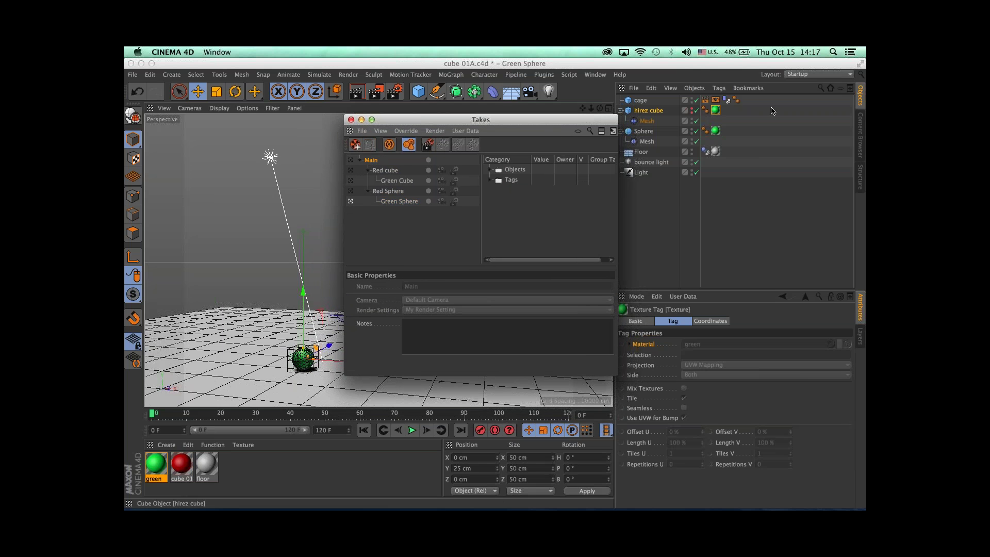
{"action": "left_click", "coordinate": [715, 111]}
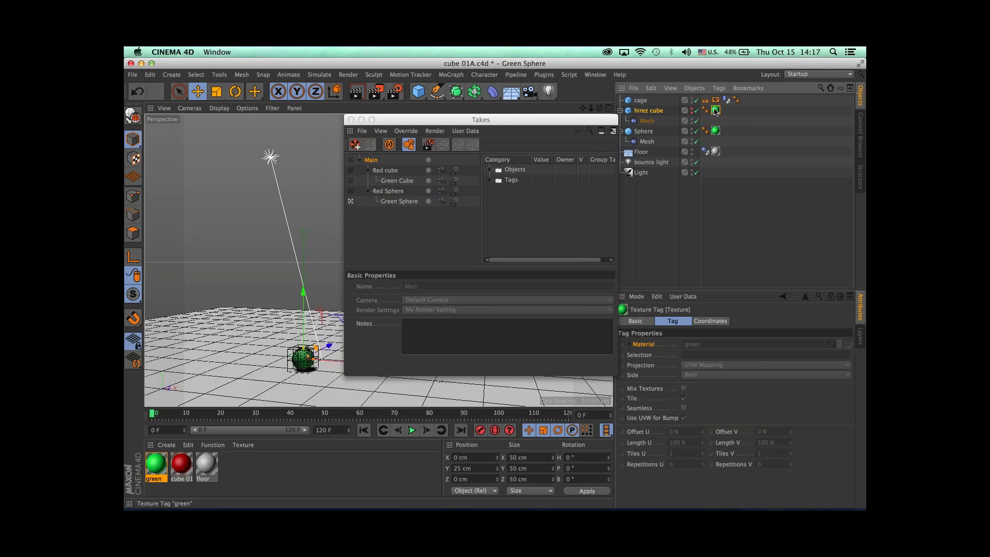
{"action": "left_click", "coordinate": [351, 161]}
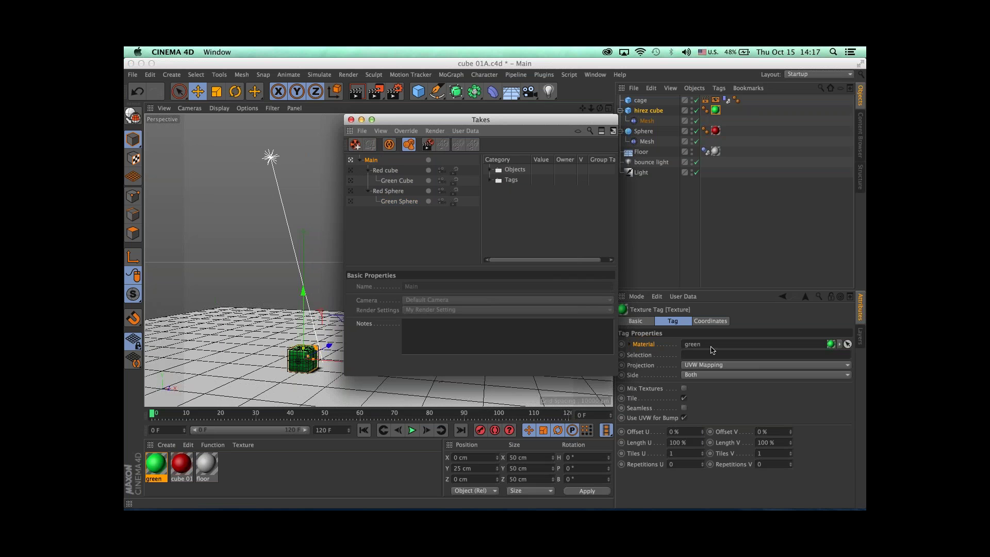
{"action": "left_click_drag", "start_coordinate": [581, 121], "coordinate": [573, 130]}
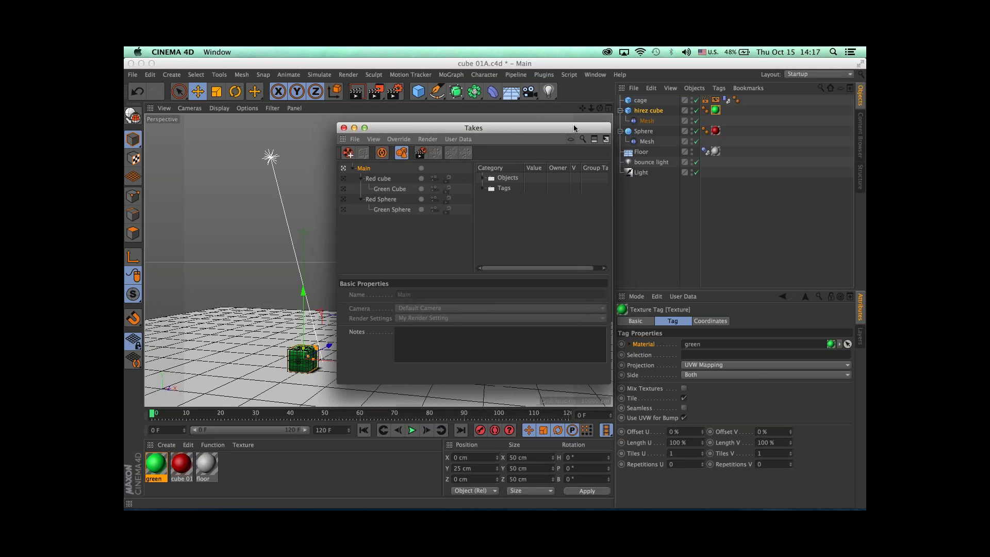
Step: Inspect the hirez cube's entry in the Main take's Objects group, and collapse the group again
{"action": "left_click", "coordinate": [483, 178]}
{"action": "left_click", "coordinate": [513, 199]}
{"action": "left_click", "coordinate": [494, 198]}
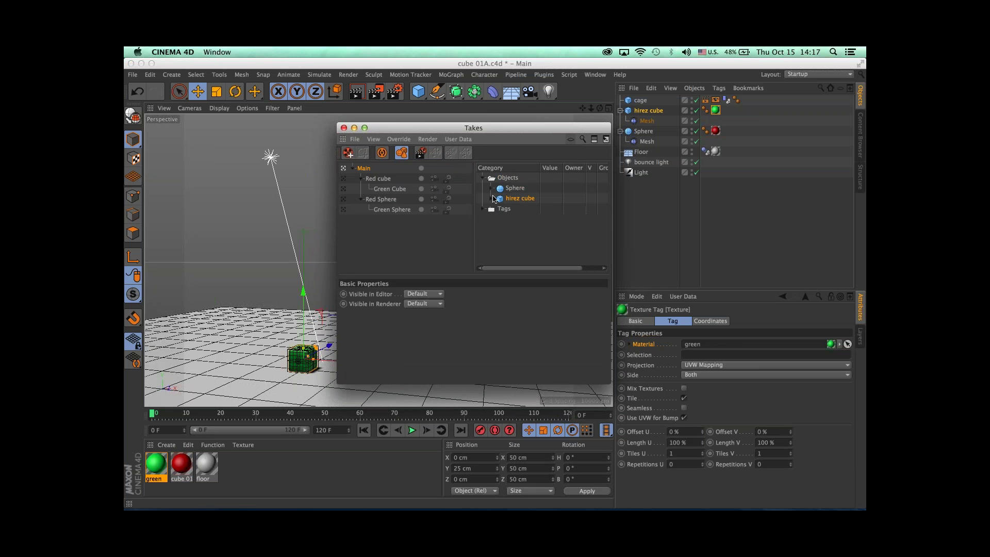
{"action": "left_click", "coordinate": [490, 198]}
{"action": "left_click", "coordinate": [484, 178]}
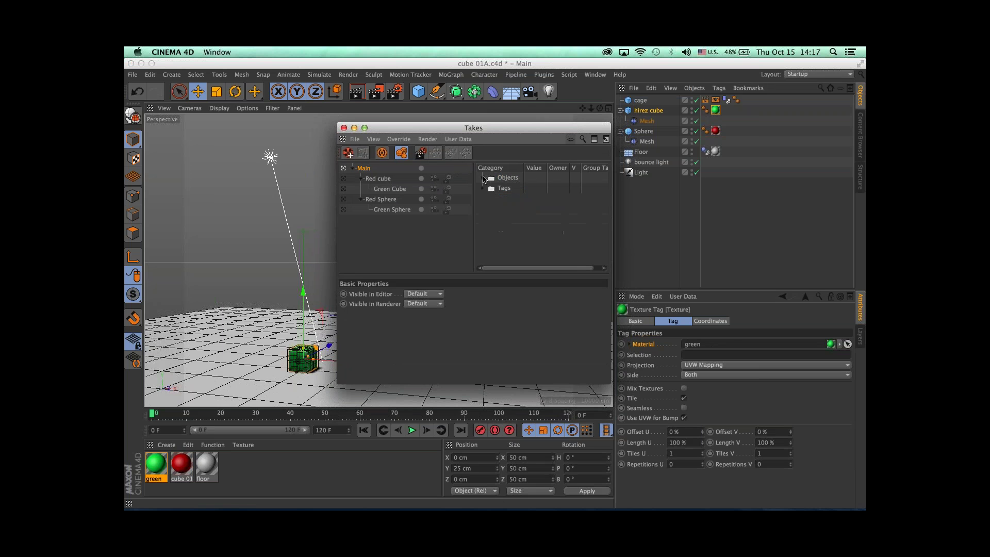
Step: Activate the Red cube take and return to Main to compare the cube's colour, keeping the Takes window clear of it
{"action": "left_click_drag", "start_coordinate": [413, 129], "coordinate": [653, 195]}
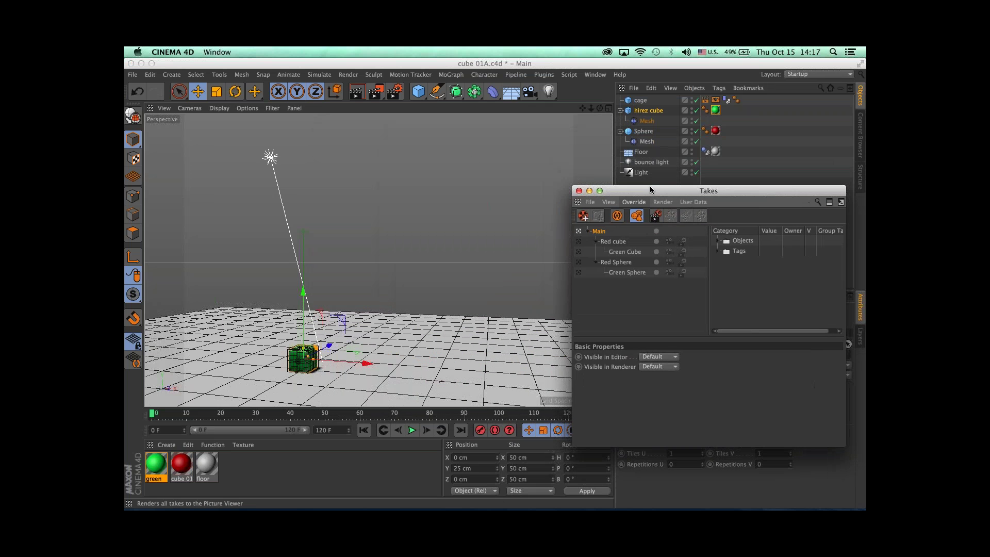
{"action": "left_click", "coordinate": [581, 237]}
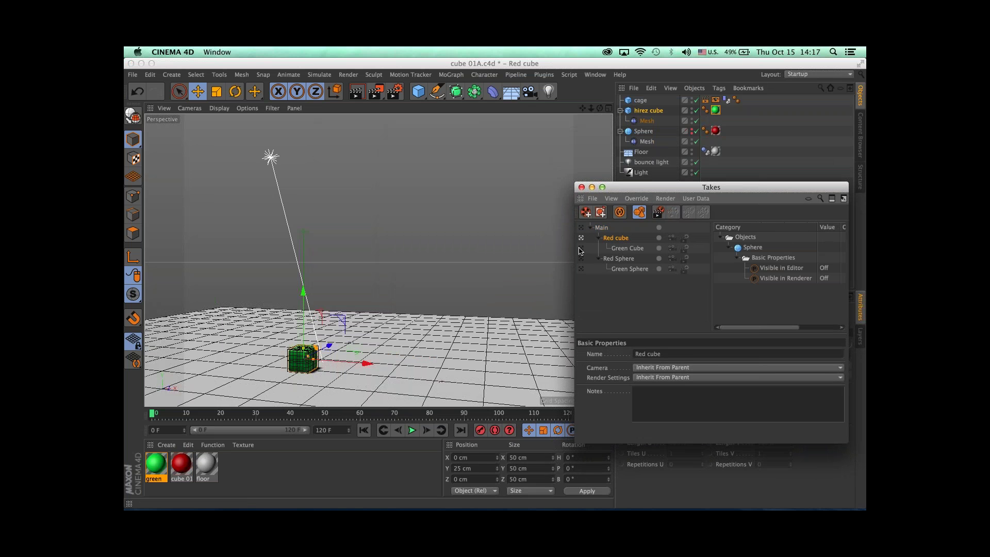
{"action": "left_click", "coordinate": [582, 228]}
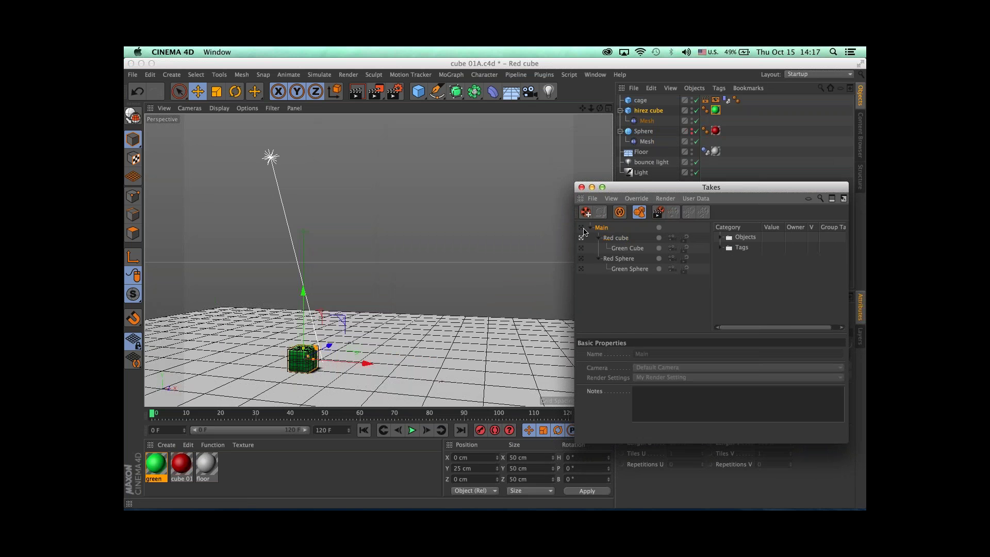
{"action": "left_click_drag", "start_coordinate": [637, 190], "coordinate": [462, 189]}
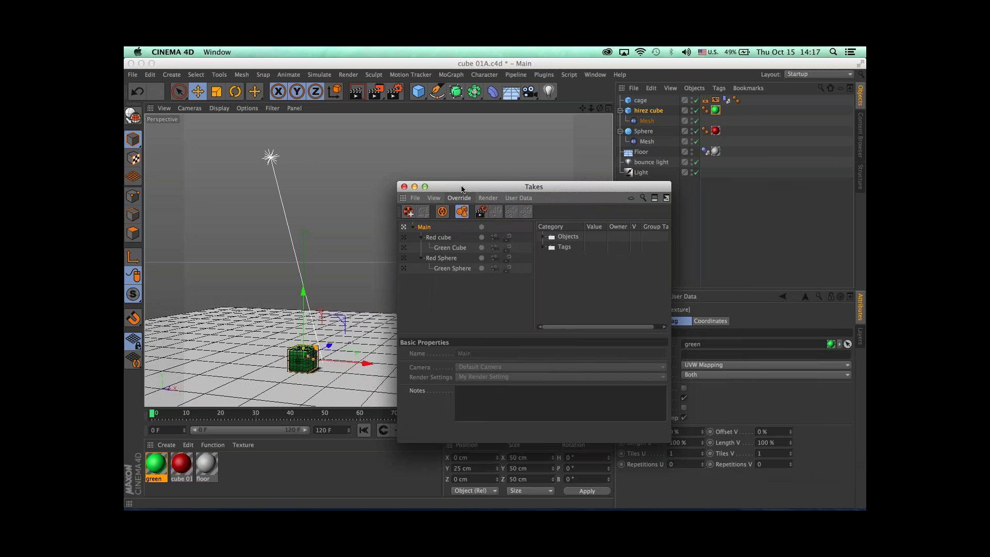
{"action": "left_click_drag", "start_coordinate": [557, 194], "coordinate": [514, 187]}
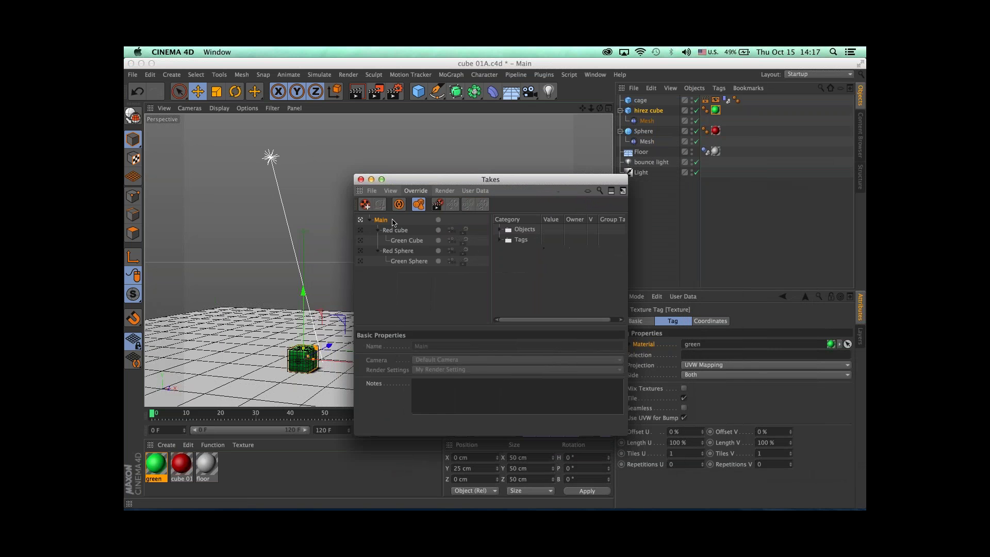
Step: Examine how the Red cube and Green Cube takes' overrides relate to the Objects and Tags groups listed under Main
{"action": "left_click", "coordinate": [395, 230]}
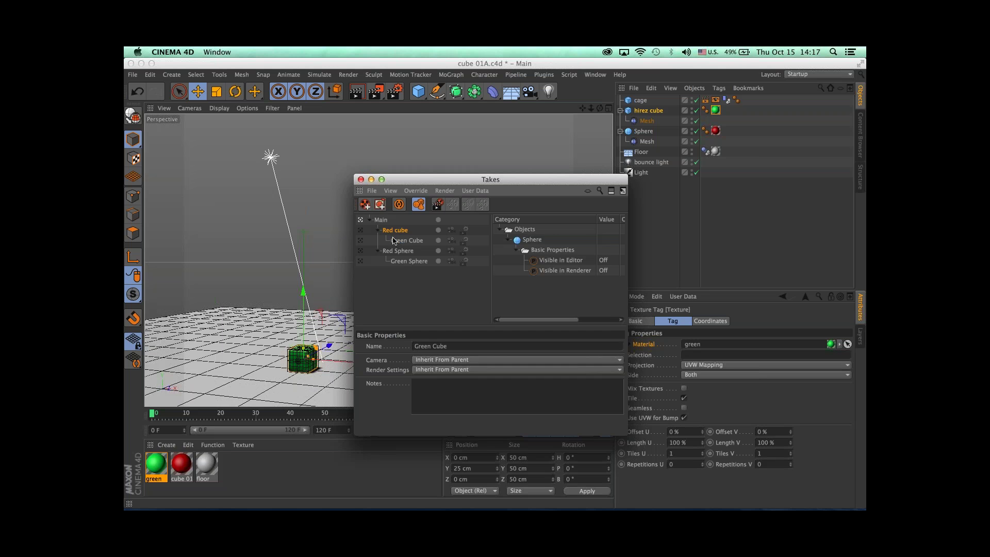
{"action": "left_click", "coordinate": [513, 232]}
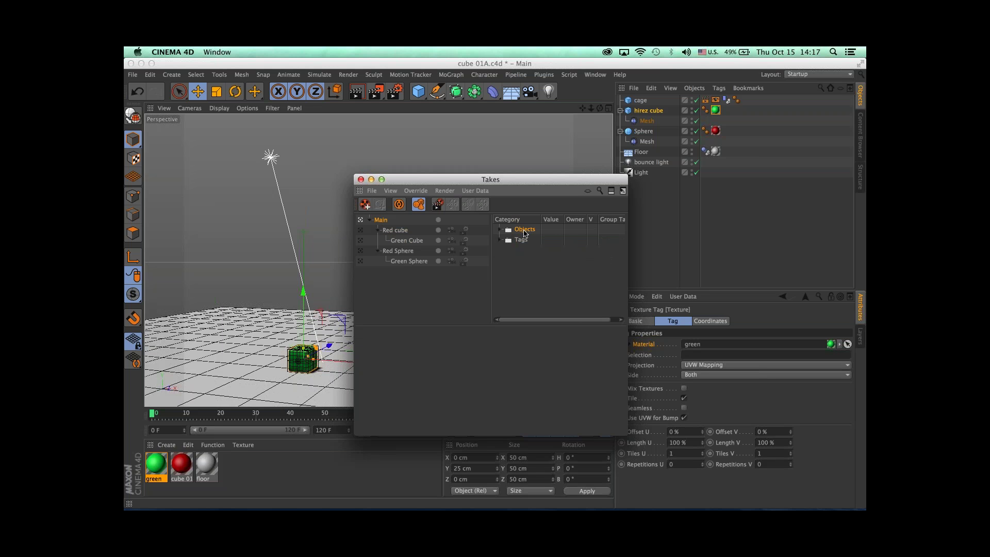
{"action": "left_click_drag", "start_coordinate": [533, 183], "coordinate": [515, 125]}
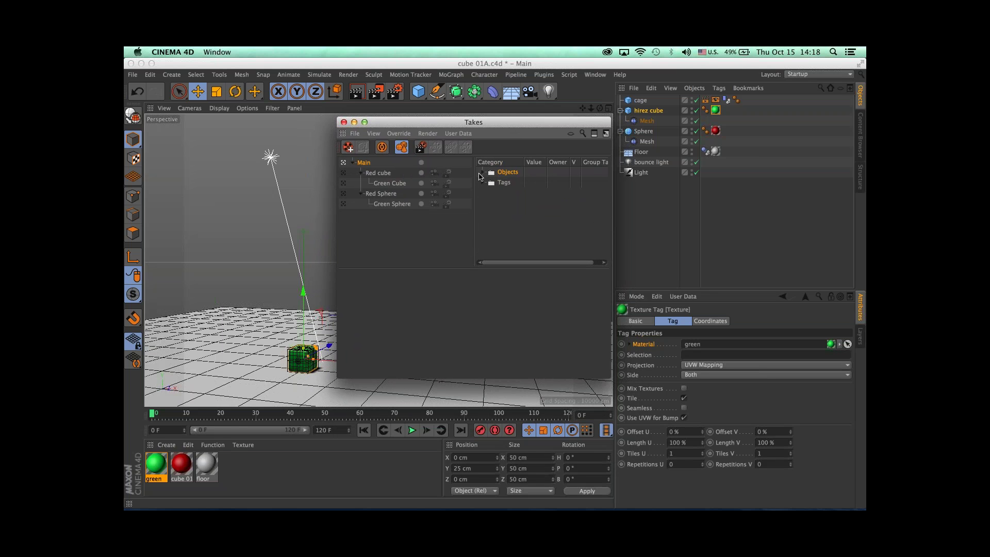
{"action": "left_click", "coordinate": [484, 173]}
{"action": "left_click", "coordinate": [483, 173]}
{"action": "left_click", "coordinate": [495, 179]}
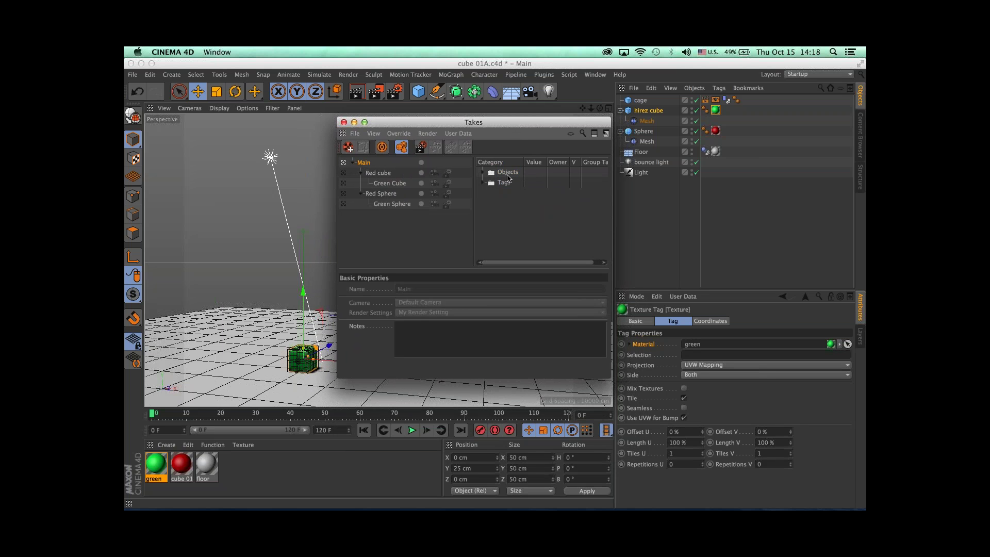
{"action": "left_click", "coordinate": [510, 175]}
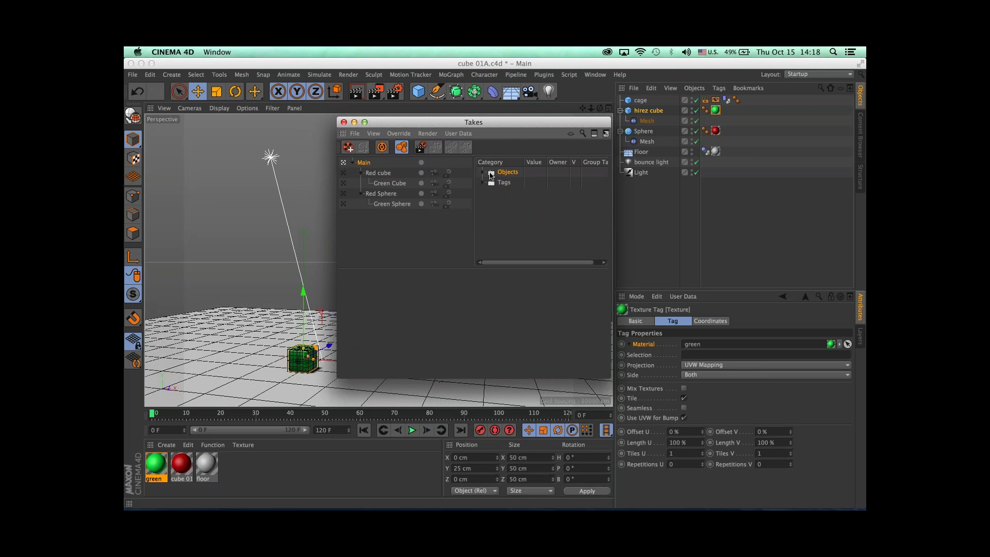
{"action": "left_click", "coordinate": [503, 182]}
{"action": "left_click", "coordinate": [390, 183]}
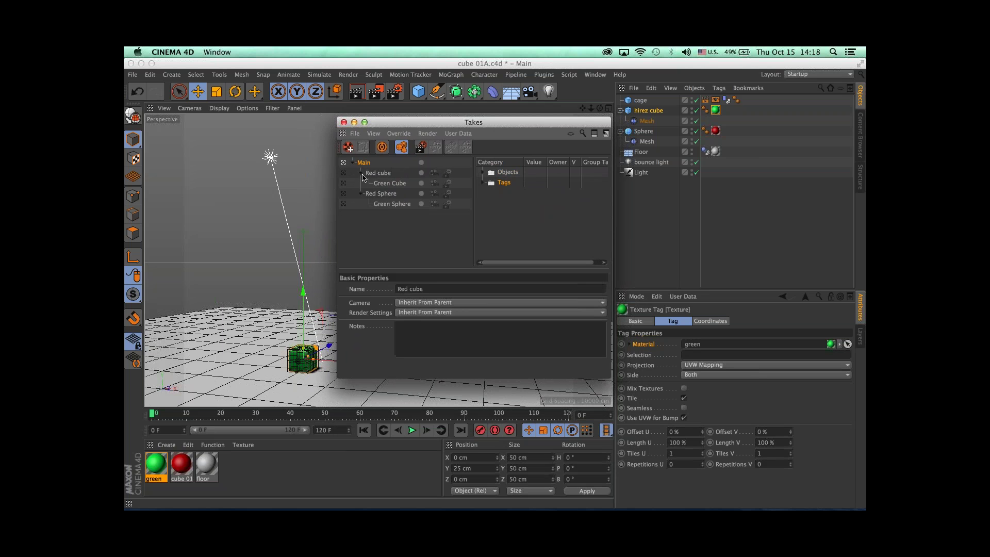
Step: Activate the cube and sphere takes in turn, and return to Main to compare the cube's material
{"action": "left_click", "coordinate": [344, 183]}
{"action": "left_click", "coordinate": [344, 193]}
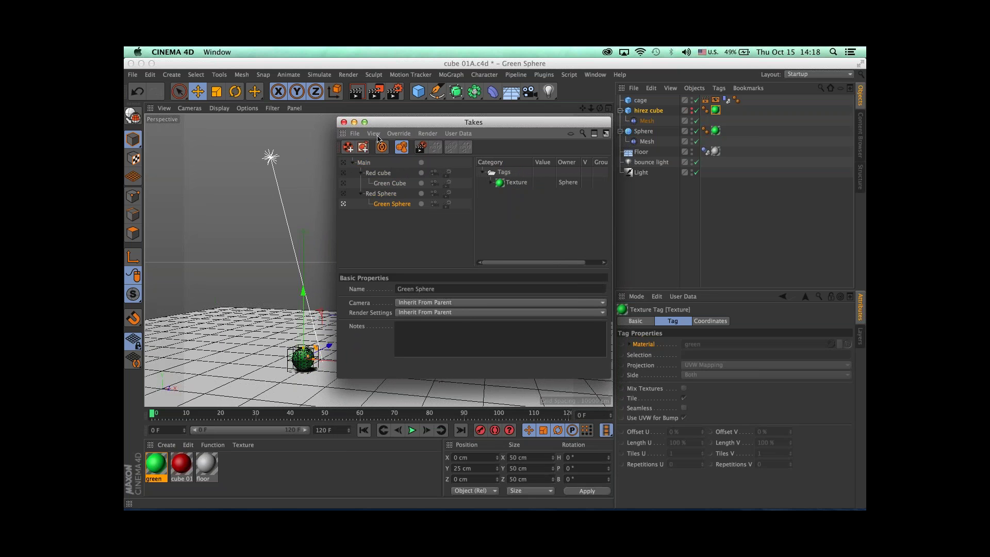
{"action": "left_click", "coordinate": [343, 183]}
{"action": "left_click", "coordinate": [343, 163]}
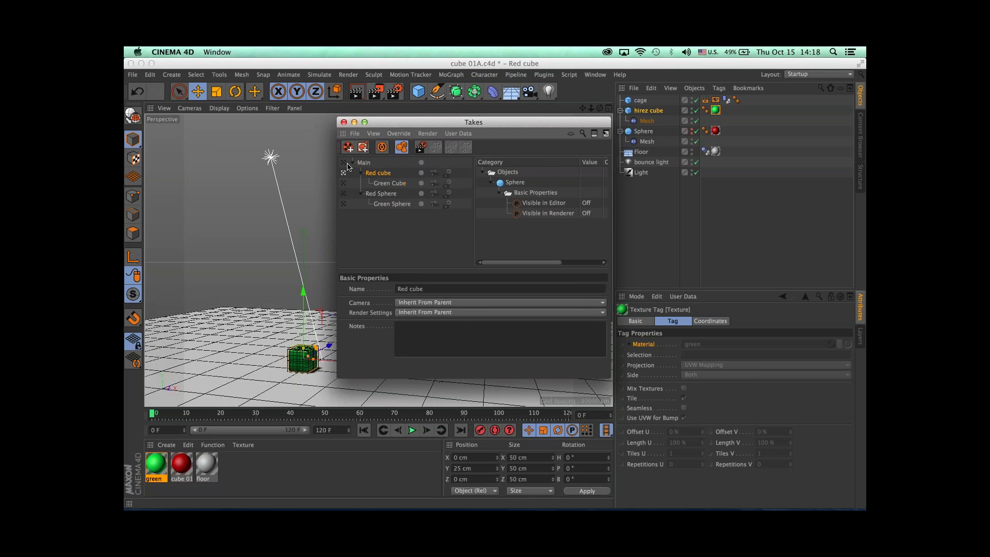
Step: Assign the cube 01 material to the hirez cube's texture tag in the Main take
{"action": "left_click", "coordinate": [716, 113]}
{"action": "left_click_drag", "start_coordinate": [181, 464], "coordinate": [308, 354]}
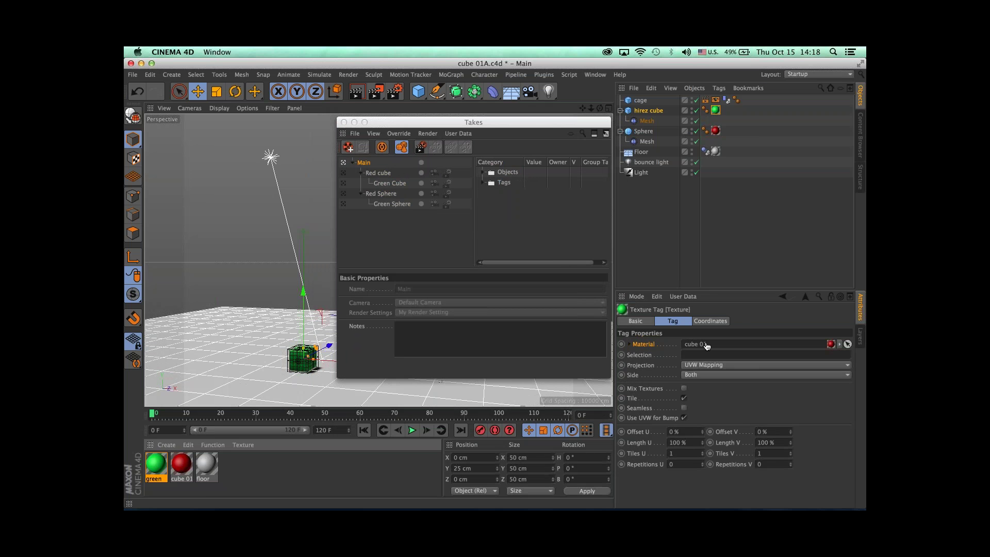
Step: Switch repeatedly between the cube and sphere takes and Main to check whether the hirez cube's material assignment persists
{"action": "left_click", "coordinate": [344, 183]}
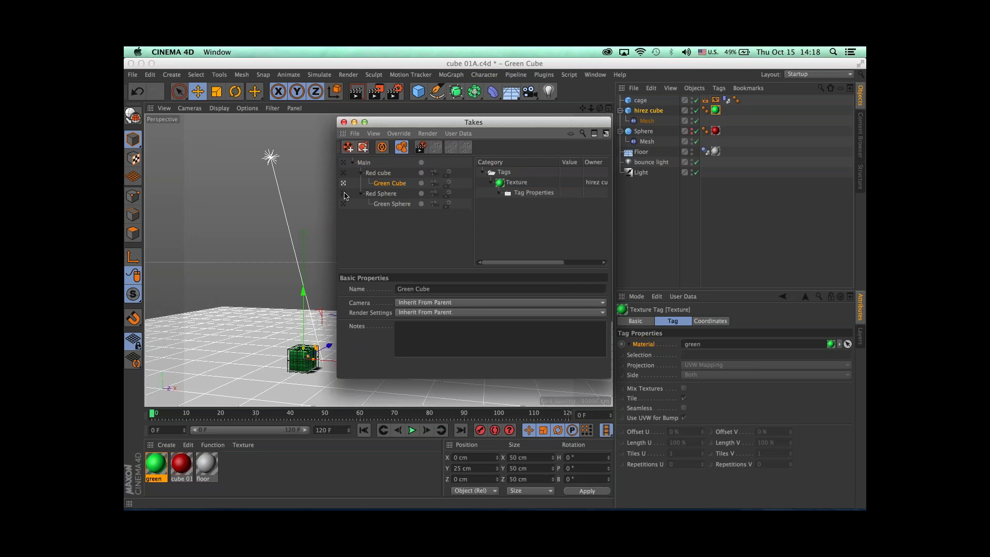
{"action": "left_click", "coordinate": [343, 193]}
{"action": "left_click", "coordinate": [344, 203]}
{"action": "left_click", "coordinate": [343, 183]}
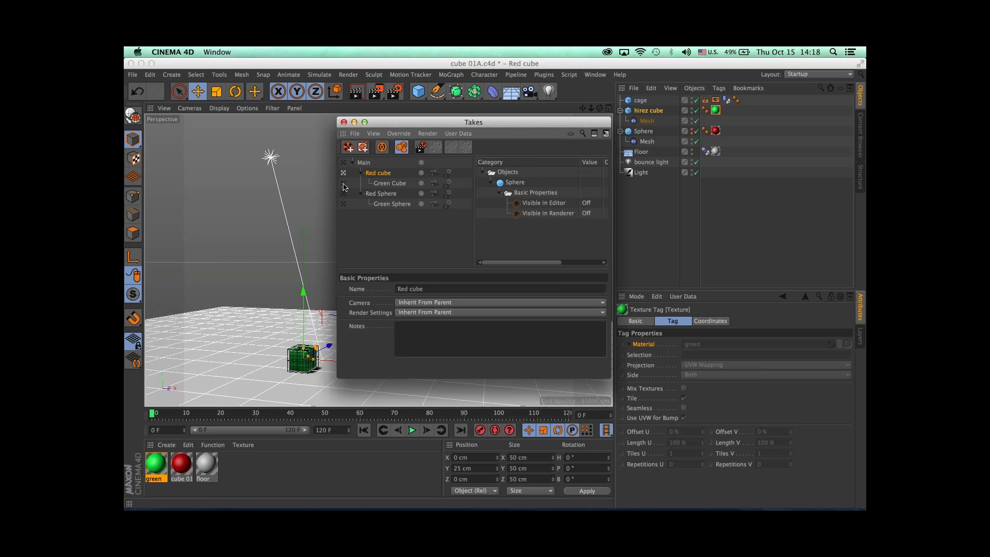
{"action": "left_click", "coordinate": [343, 204]}
{"action": "left_click", "coordinate": [343, 174]}
{"action": "left_click", "coordinate": [343, 163]}
{"action": "left_click", "coordinate": [343, 173]}
{"action": "left_click", "coordinate": [343, 162]}
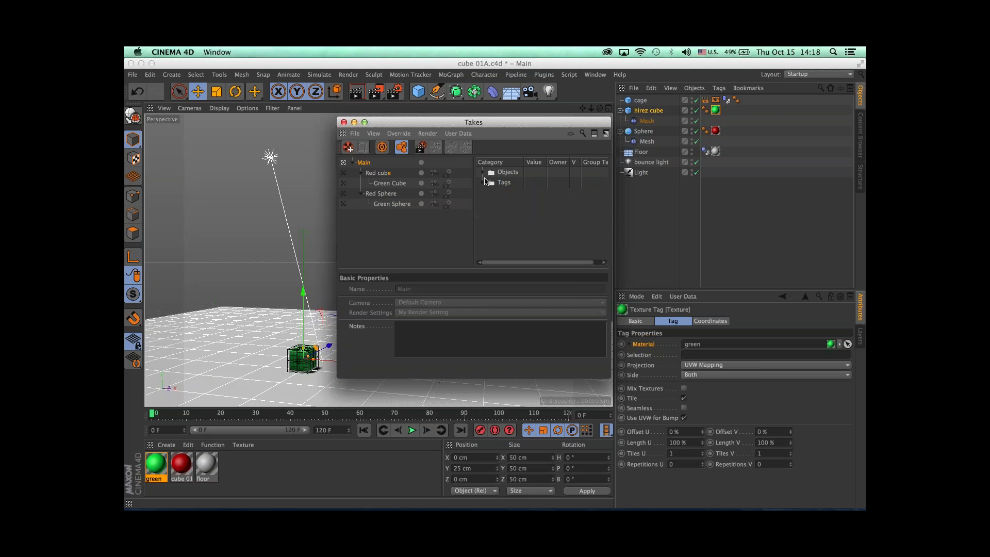
{"action": "left_click", "coordinate": [343, 172]}
{"action": "left_click", "coordinate": [343, 163]}
Step: Inspect the overrides listed for the child takes and the Objects group listed under Main
{"action": "left_click_drag", "start_coordinate": [514, 128], "coordinate": [512, 128]}
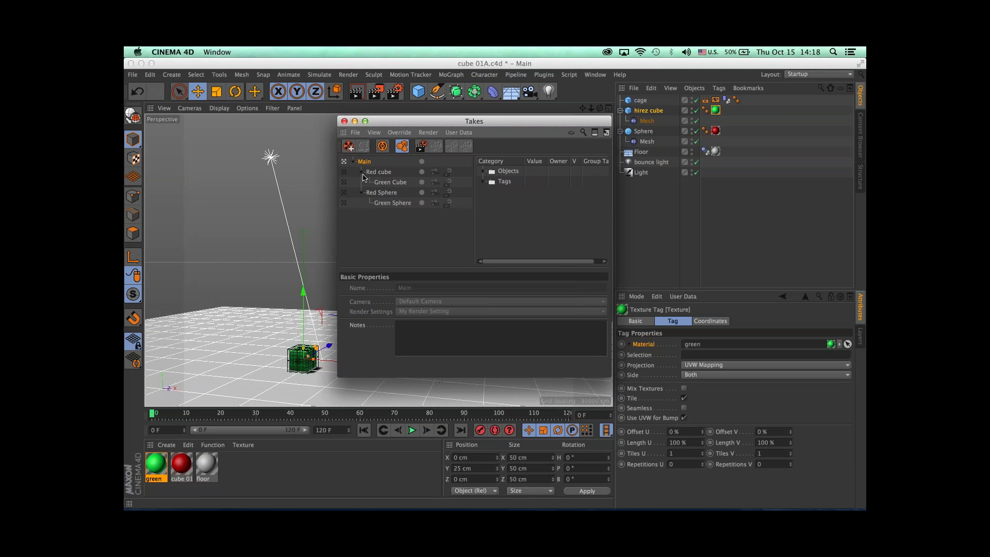
{"action": "left_click", "coordinate": [391, 182]}
{"action": "left_click", "coordinate": [364, 161]}
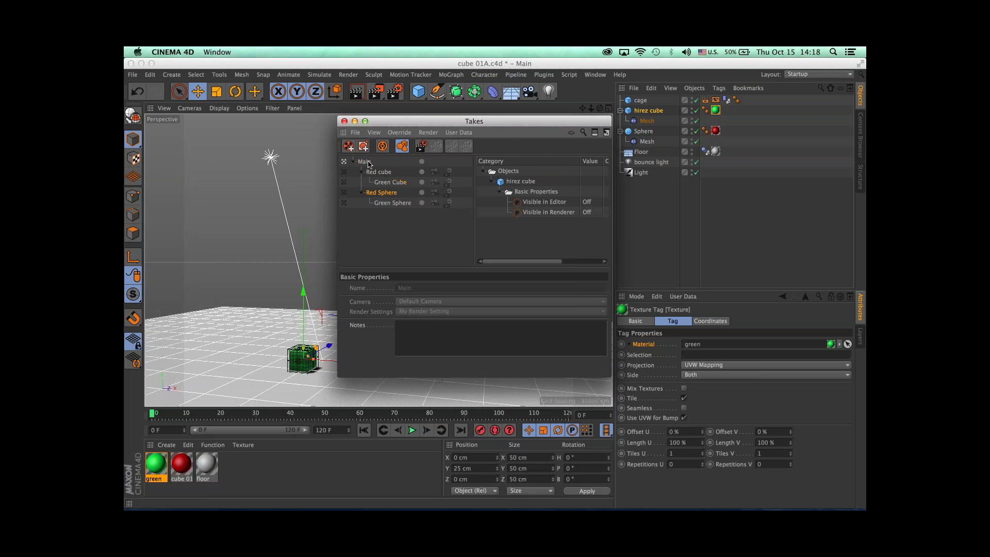
{"action": "left_click", "coordinate": [506, 170]}
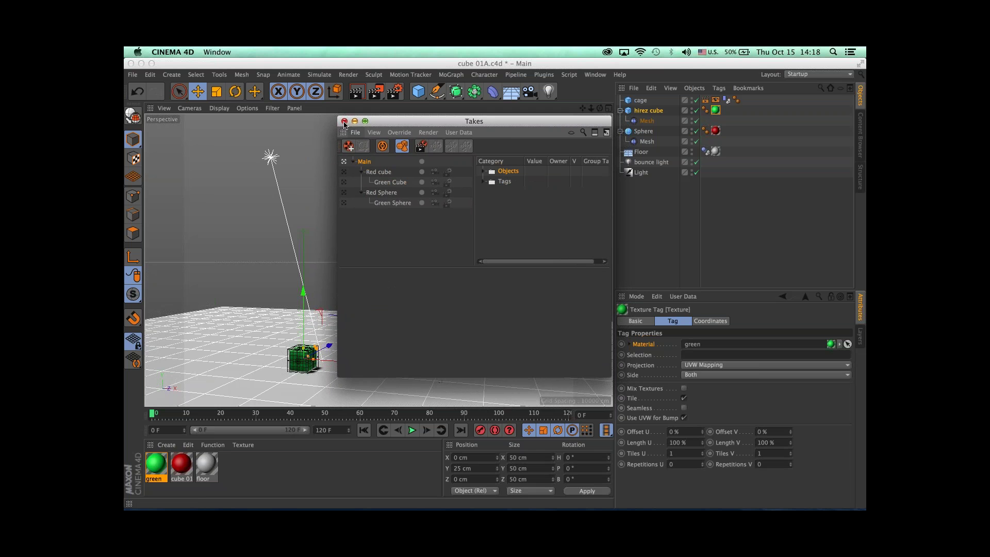
{"action": "left_click", "coordinate": [496, 237]}
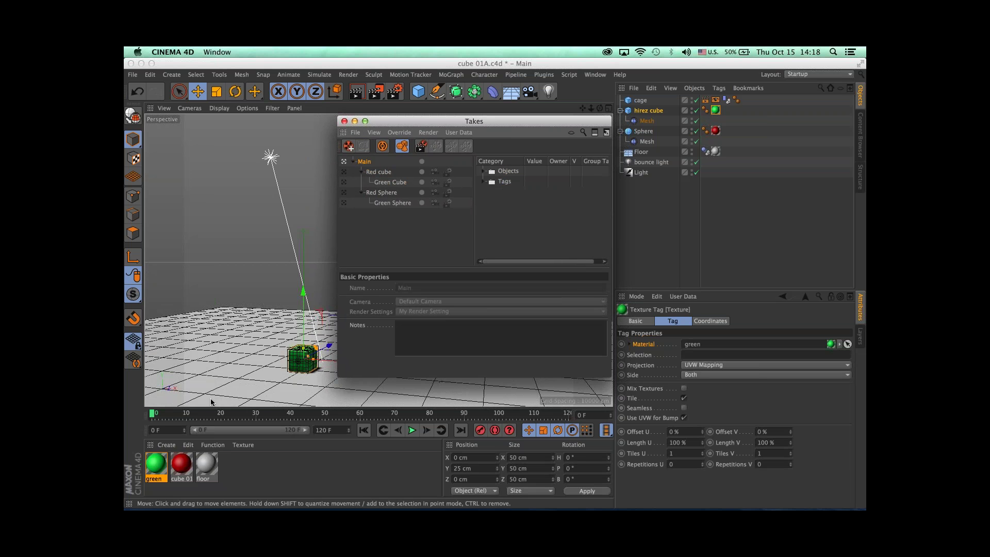
Step: Reassign cube 01 to the hirez cube's texture tag in Main, and test it by activating Red cube, Green Cube and Main
{"action": "left_click_drag", "start_coordinate": [183, 465], "coordinate": [748, 344]}
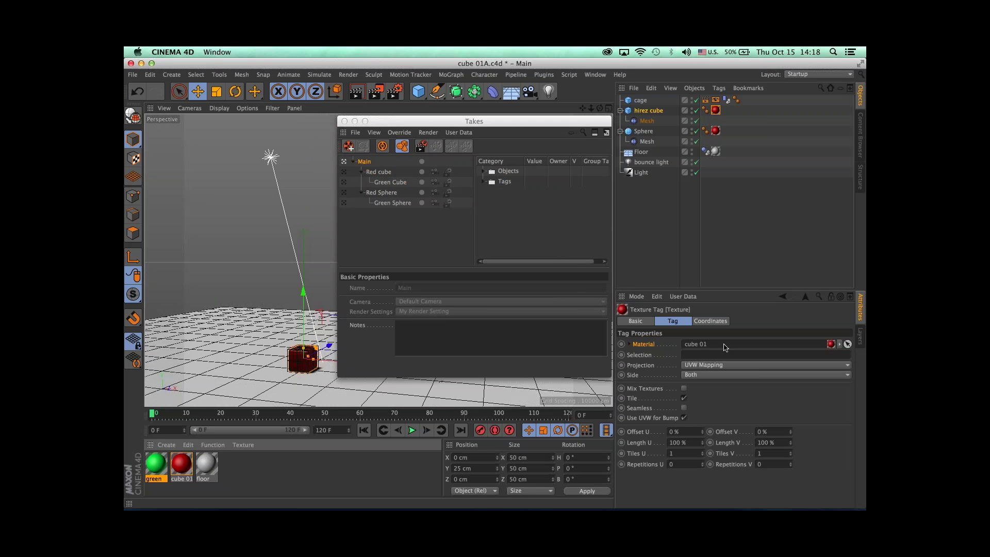
{"action": "left_click", "coordinate": [344, 172]}
{"action": "left_click", "coordinate": [344, 182]}
{"action": "left_click", "coordinate": [343, 161]}
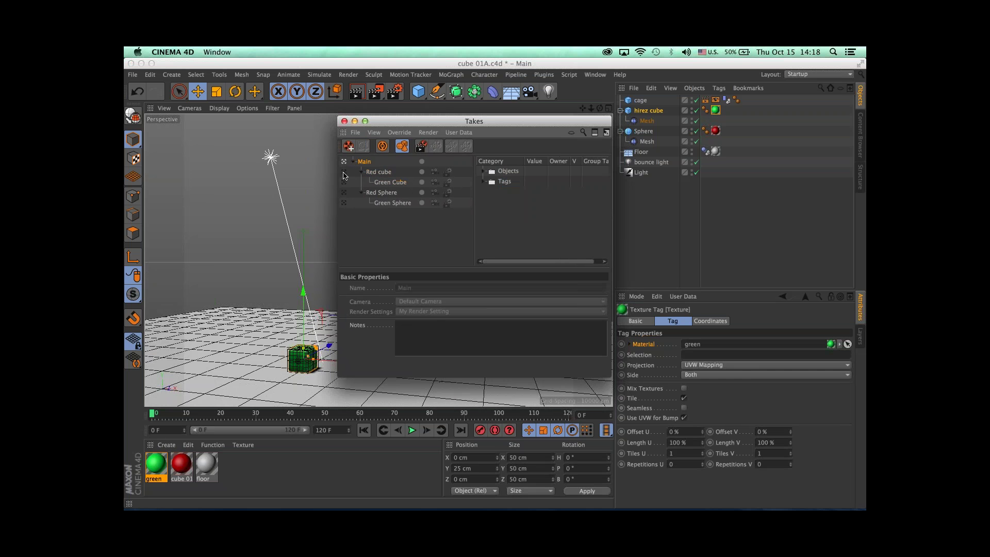
Step: Activate each child take in turn and finish on Red cube to examine which overrides it holds
{"action": "left_click", "coordinate": [343, 172]}
{"action": "left_click", "coordinate": [344, 182]}
{"action": "left_click", "coordinate": [344, 193]}
{"action": "left_click", "coordinate": [344, 203]}
{"action": "left_click", "coordinate": [344, 182]}
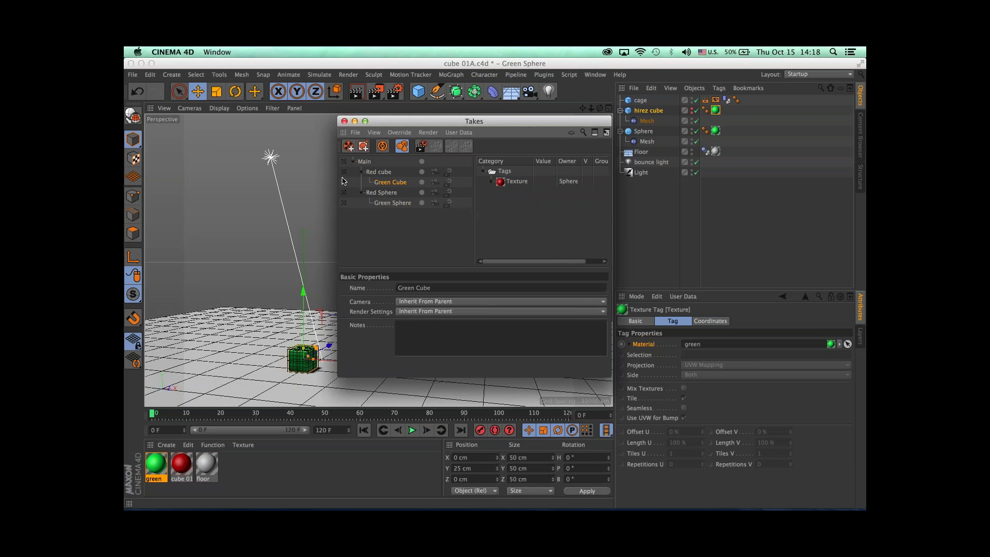
{"action": "left_click", "coordinate": [343, 172]}
{"action": "left_click", "coordinate": [380, 173]}
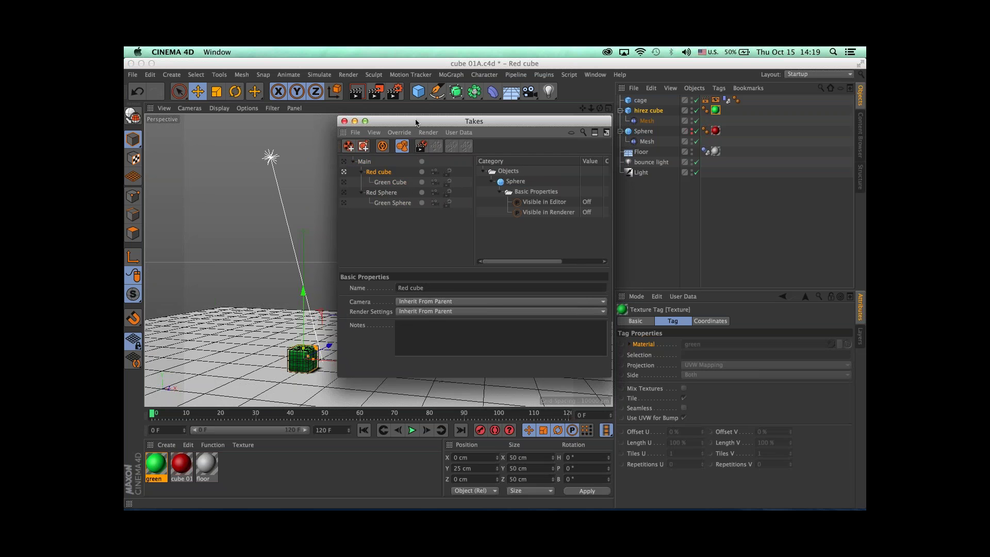
Step: Inspect the Green Cube take's texture override, compare the sphere takes, and make Main active again
{"action": "left_click_drag", "start_coordinate": [416, 122], "coordinate": [418, 121]}
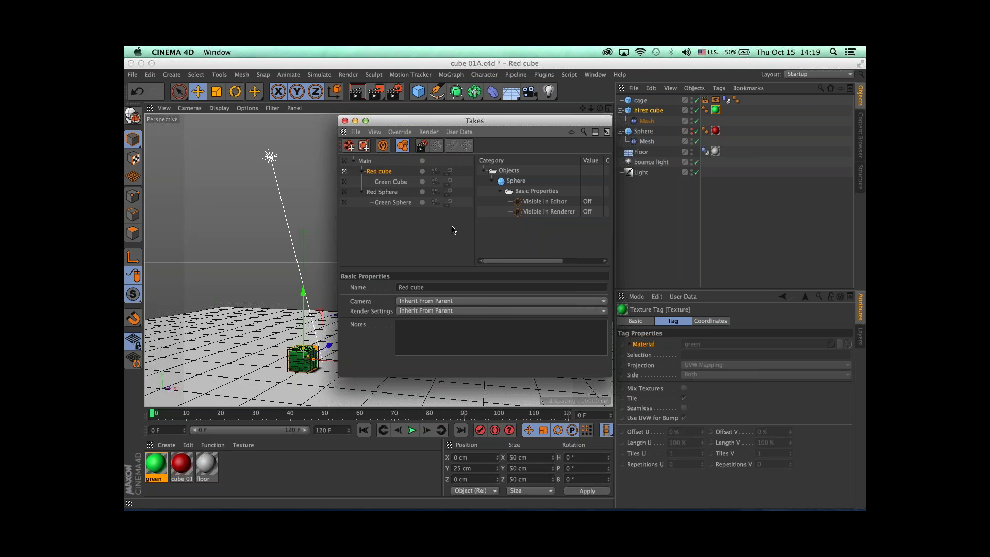
{"action": "left_click", "coordinate": [382, 182]}
{"action": "left_click", "coordinate": [344, 181]}
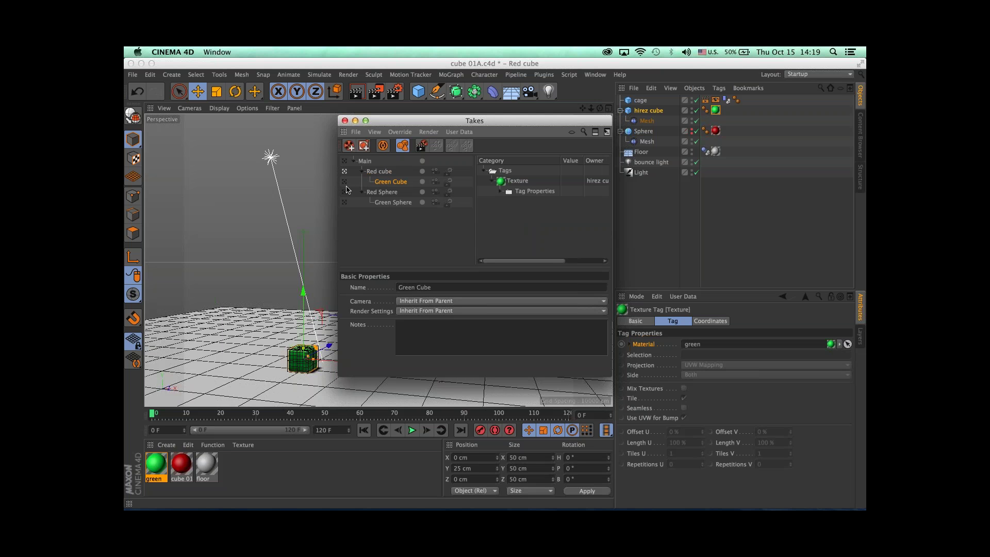
{"action": "left_click", "coordinate": [345, 202]}
{"action": "left_click", "coordinate": [344, 191]}
{"action": "left_click", "coordinate": [344, 160]}
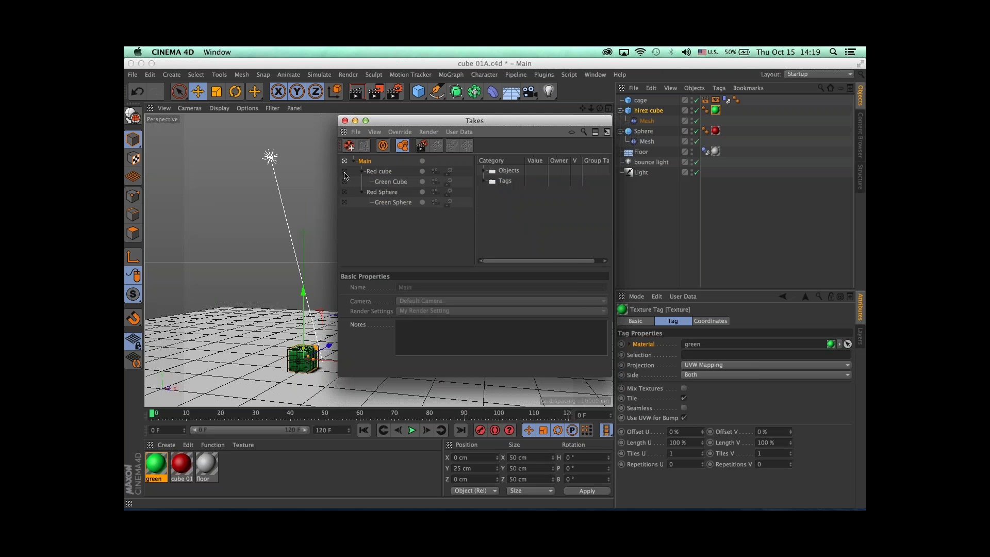
Step: Add the hirez cube texture tag's Material as an override in the Red cube take and set it to cube 01
{"action": "left_click", "coordinate": [345, 171]}
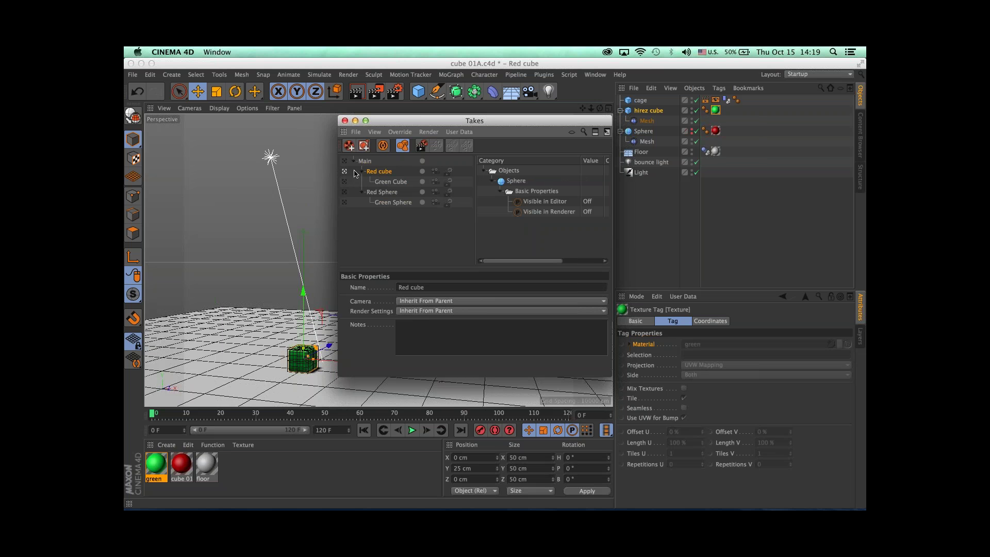
{"action": "left_click", "coordinate": [484, 170]}
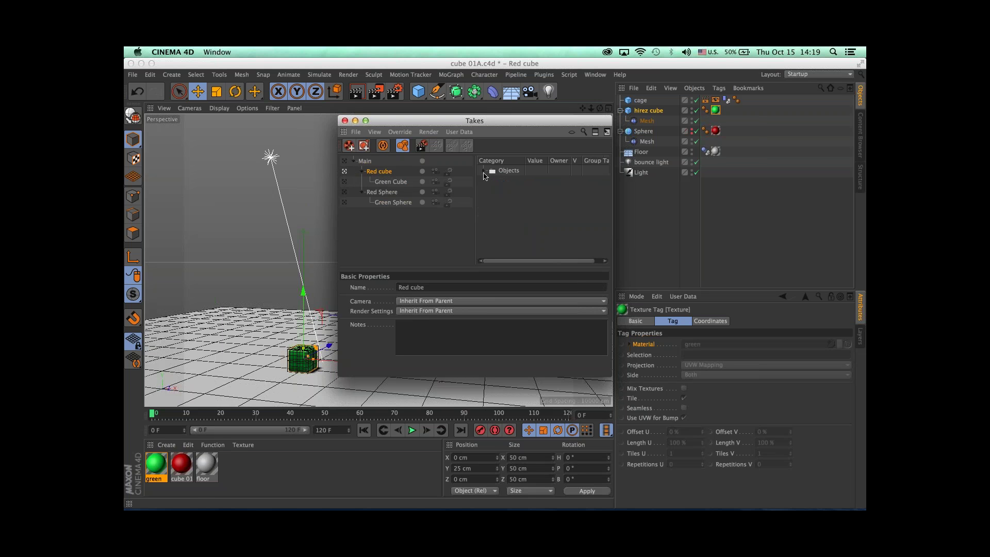
{"action": "left_click", "coordinate": [714, 111]}
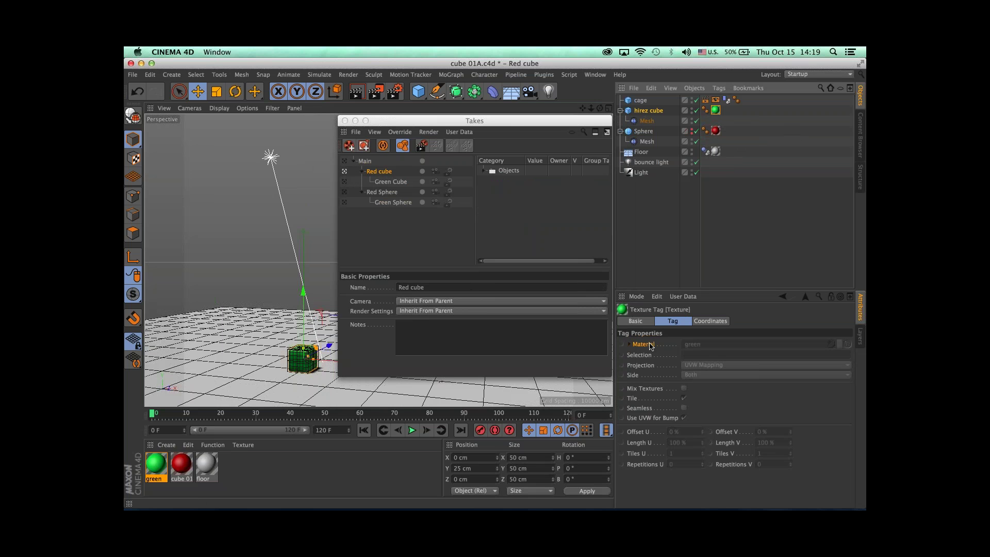
{"action": "left_click_drag", "start_coordinate": [651, 345], "coordinate": [495, 191]}
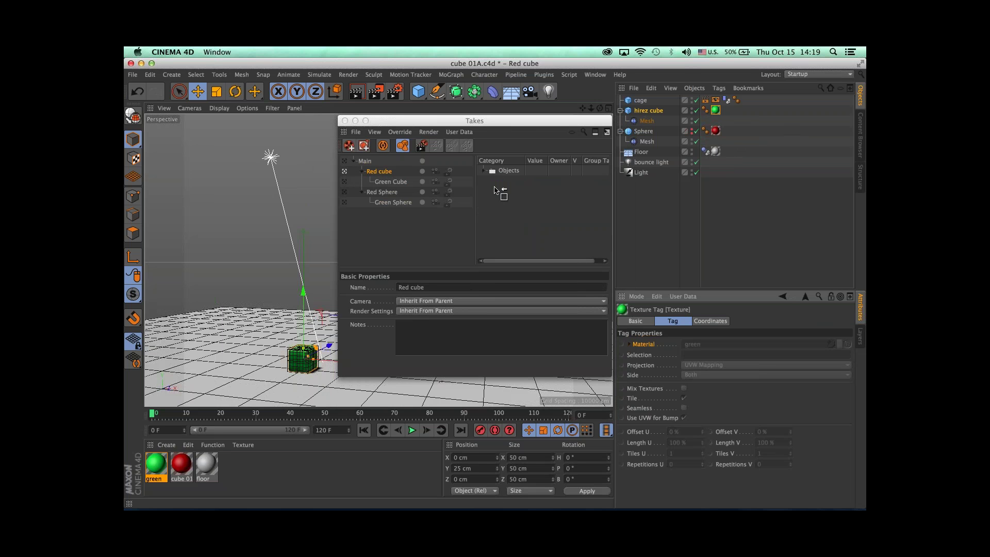
{"action": "left_click_drag", "start_coordinate": [495, 190], "coordinate": [501, 194]}
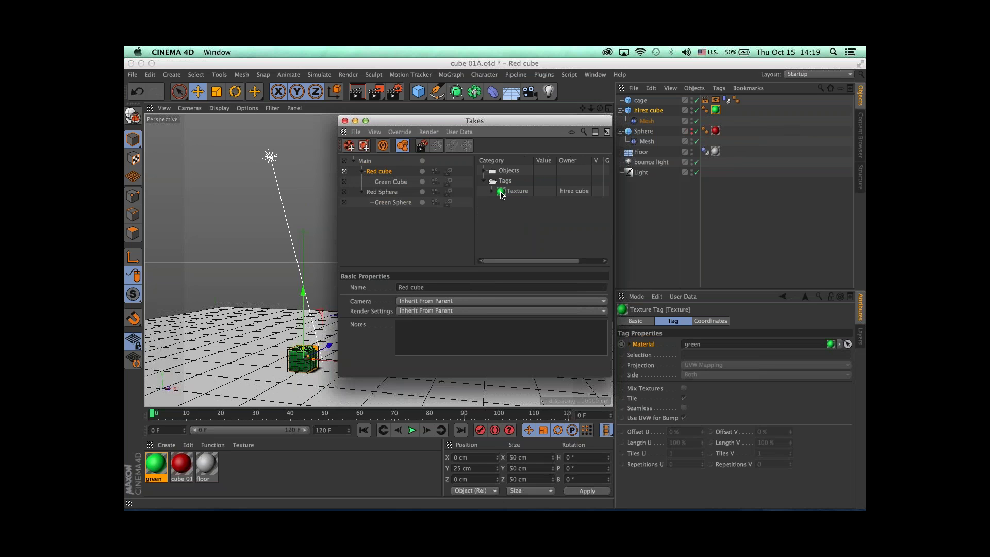
{"action": "left_click_drag", "start_coordinate": [178, 461], "coordinate": [432, 288]}
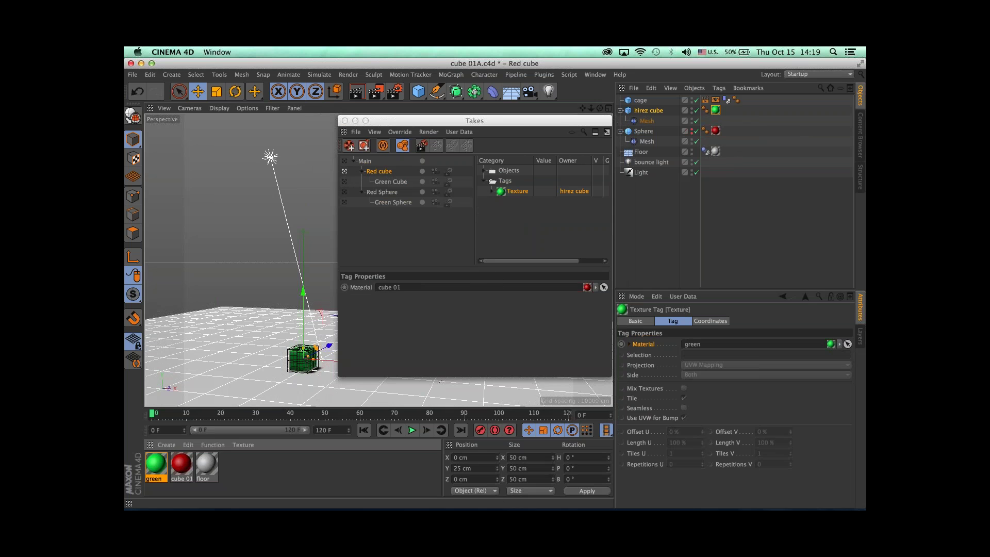
Step: Test the new Red cube override by activating Main and each child take, finishing with Red cube active
{"action": "left_click", "coordinate": [362, 162]}
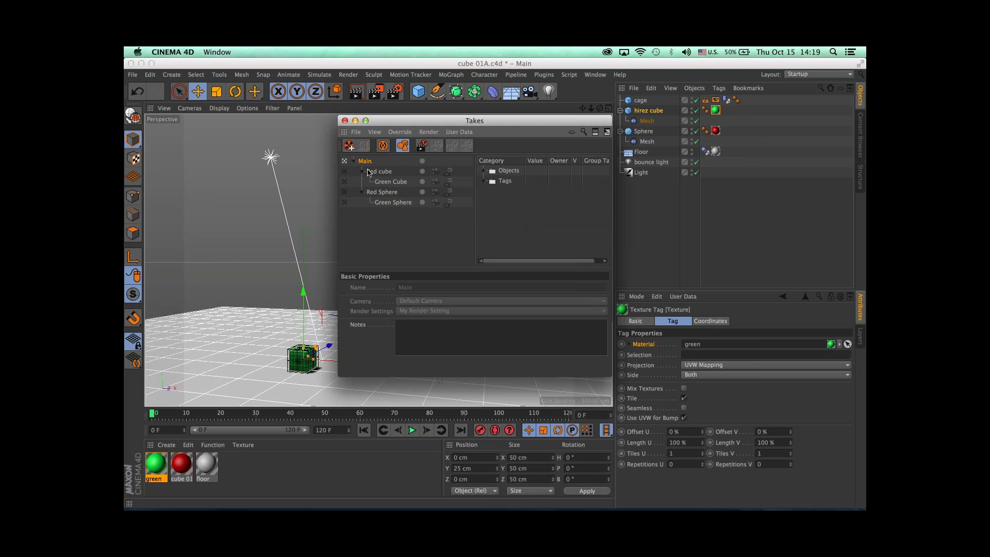
{"action": "left_click", "coordinate": [345, 173]}
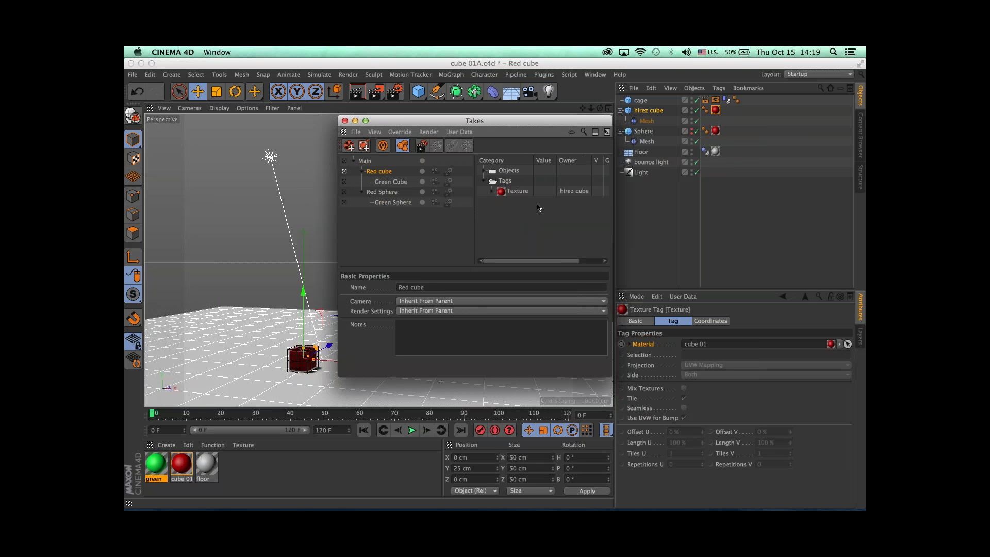
{"action": "left_click", "coordinate": [344, 182]}
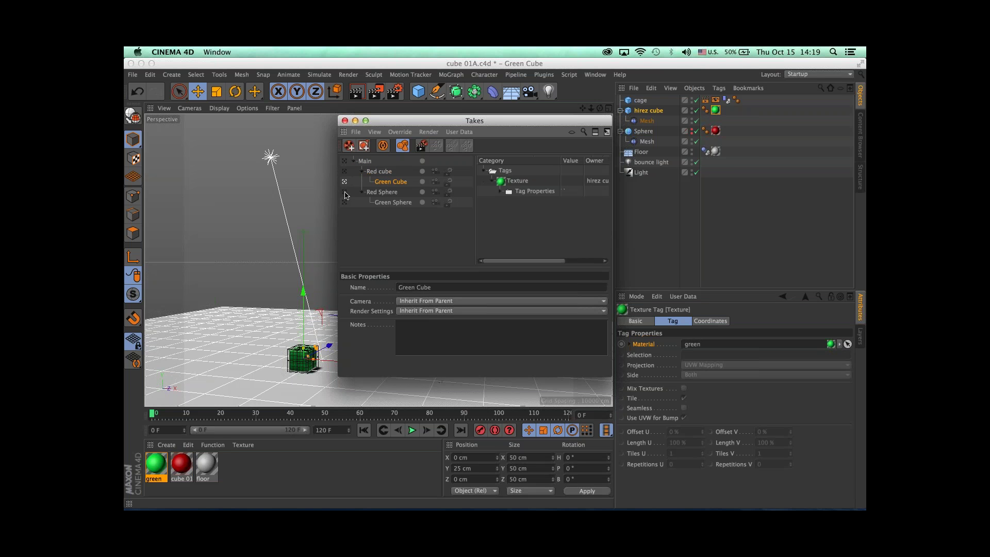
{"action": "left_click", "coordinate": [344, 191]}
{"action": "left_click", "coordinate": [345, 202]}
{"action": "left_click", "coordinate": [344, 192]}
{"action": "left_click", "coordinate": [345, 172]}
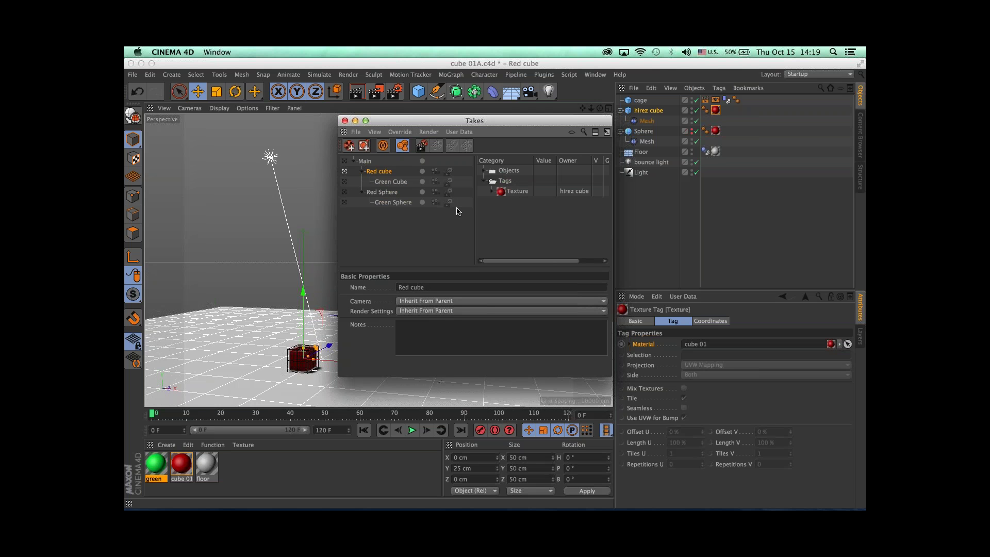
Step: Cycle through all four child takes again and review each one's overrides, keeping Red cube active
{"action": "left_click", "coordinate": [345, 182]}
{"action": "left_click", "coordinate": [345, 191]}
{"action": "left_click", "coordinate": [345, 202]}
{"action": "left_click", "coordinate": [345, 192]}
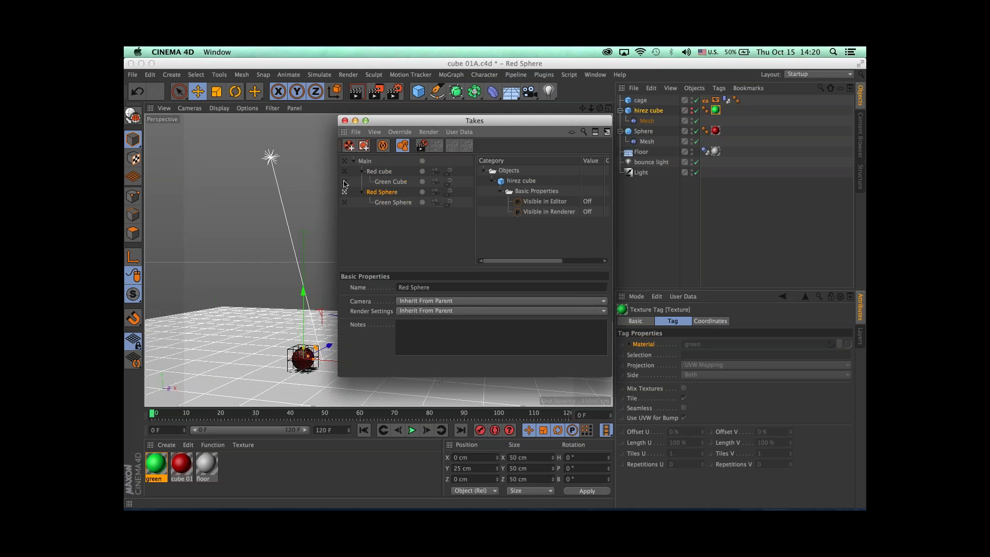
{"action": "left_click", "coordinate": [344, 182]}
{"action": "left_click", "coordinate": [344, 171]}
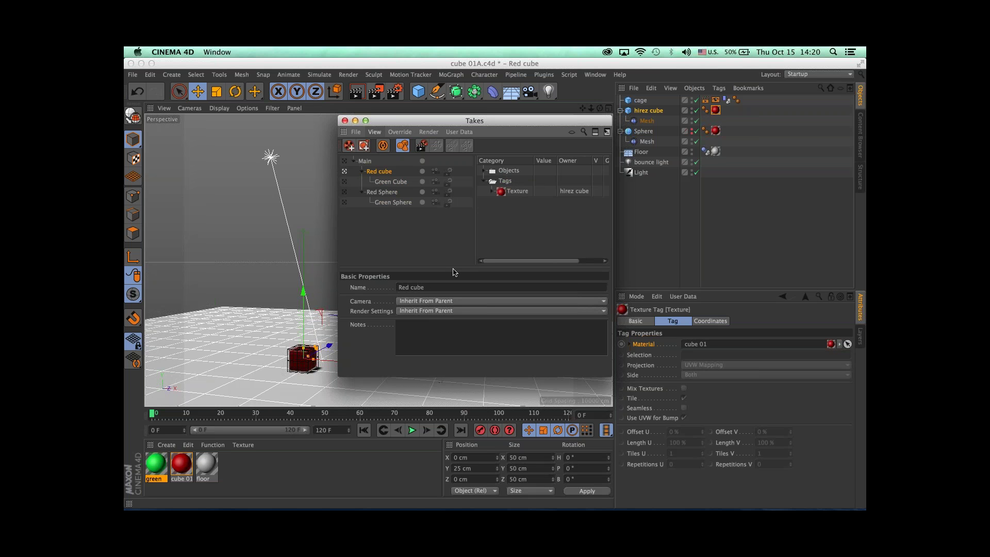
{"action": "left_click", "coordinate": [387, 182]}
{"action": "left_click", "coordinate": [388, 192]}
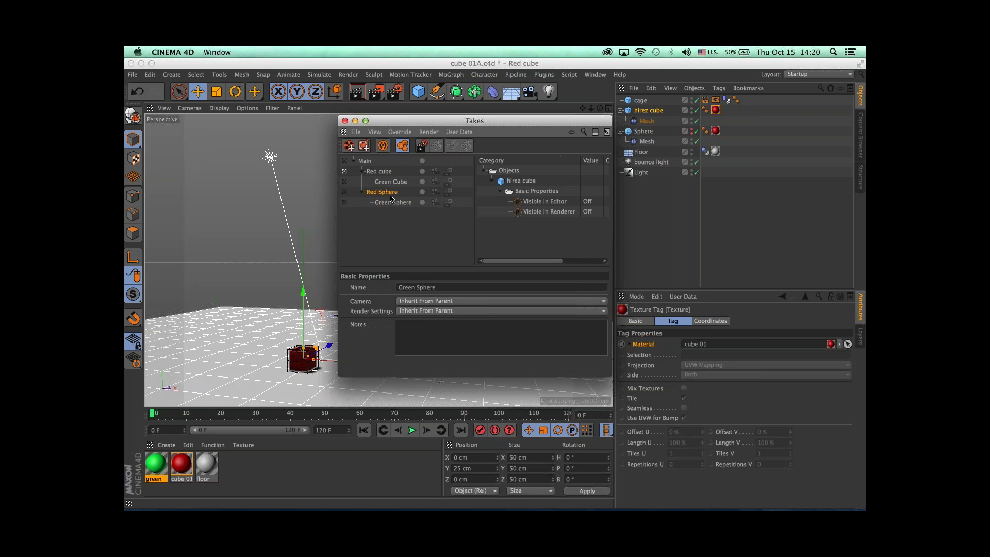
{"action": "left_click", "coordinate": [400, 173]}
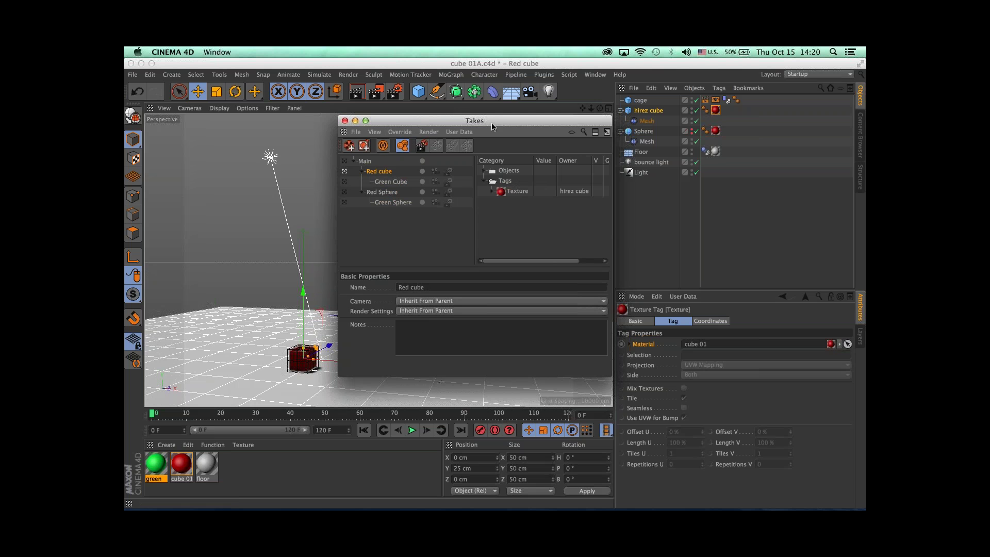
Step: Mark the Red cube, Green Cube, Red Sphere and Green Sphere takes for rendering, and review the available take render commands
{"action": "left_click", "coordinate": [431, 133]}
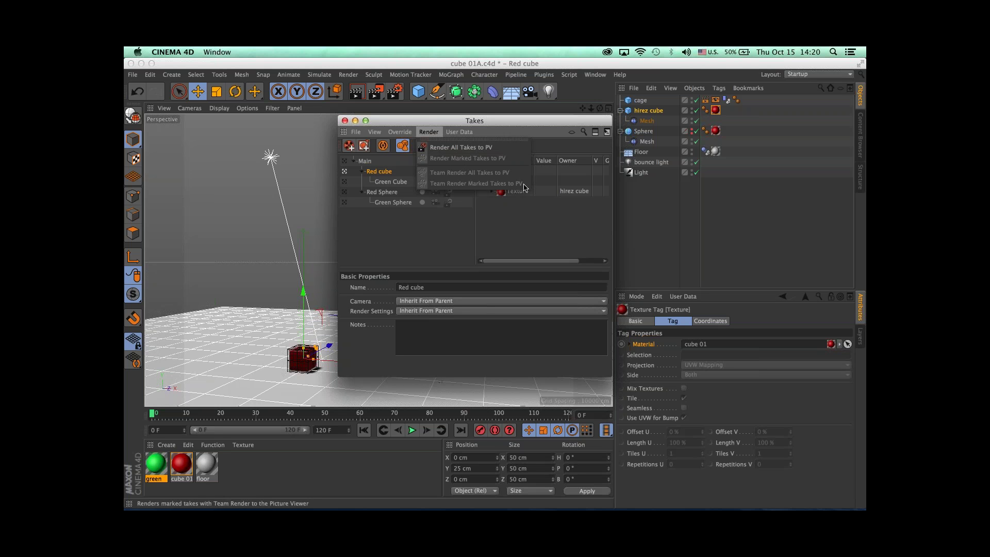
{"action": "left_click", "coordinate": [484, 240]}
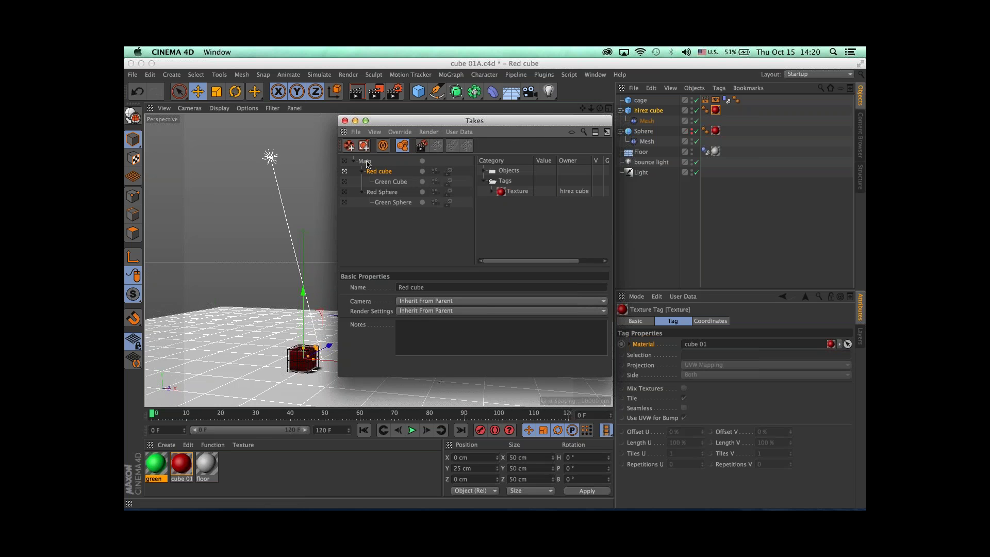
{"action": "left_click", "coordinate": [422, 171]}
{"action": "left_click", "coordinate": [422, 182]}
{"action": "left_click", "coordinate": [423, 192]}
{"action": "left_click", "coordinate": [423, 202]}
{"action": "left_click", "coordinate": [429, 132]}
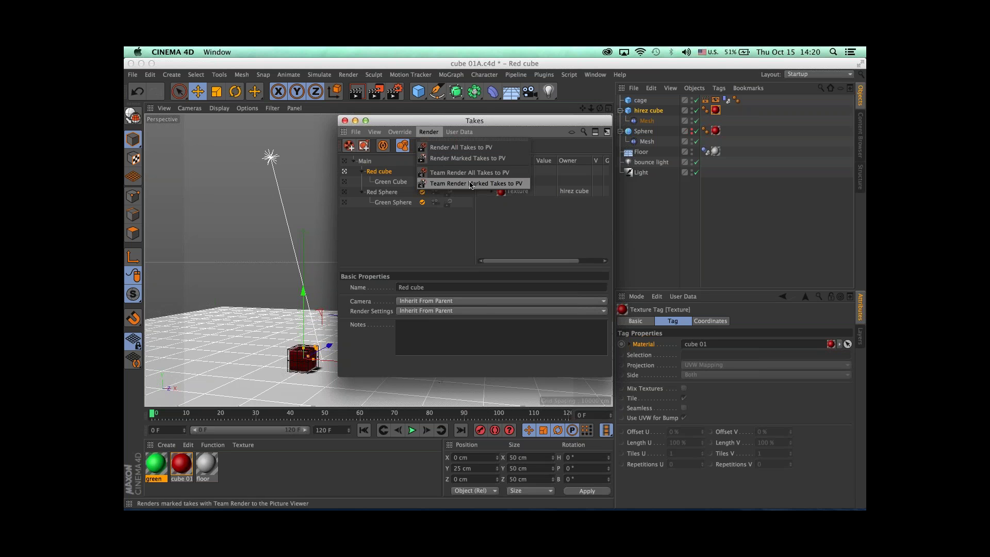
{"action": "left_click", "coordinate": [452, 245]}
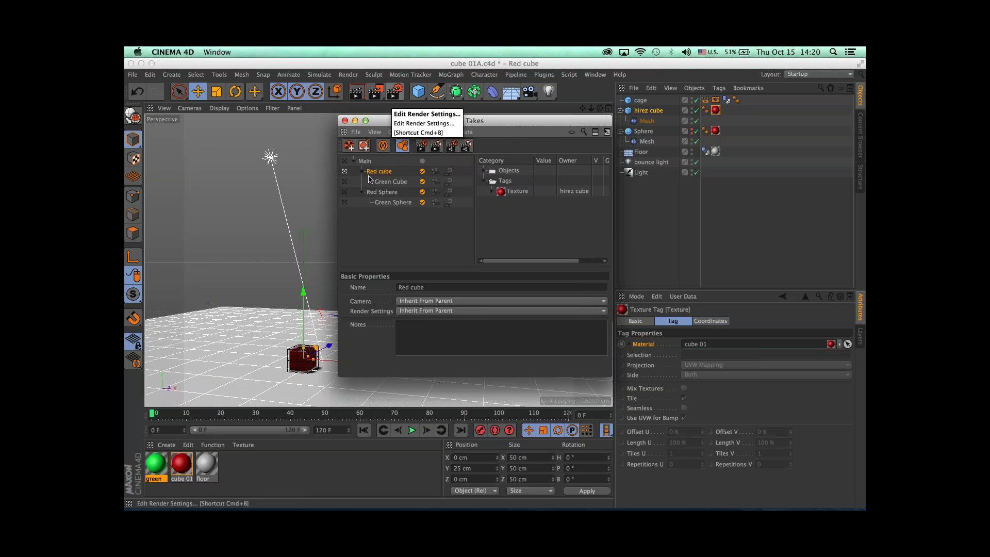
Step: Set the render output to a manual frame range from frame 0 to frame 10
{"action": "left_click", "coordinate": [400, 95]}
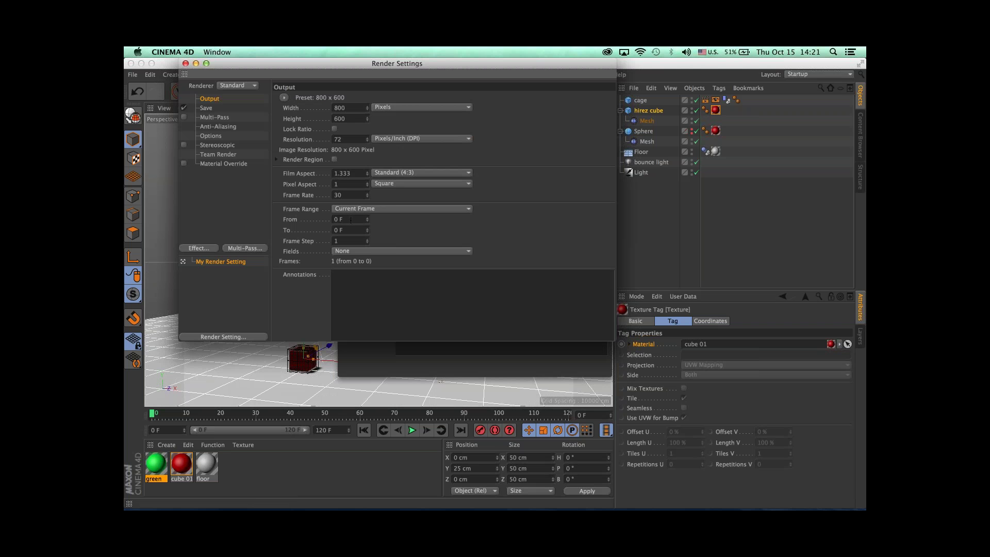
{"action": "type", "text": "10"}
{"action": "key", "text": "Return"}
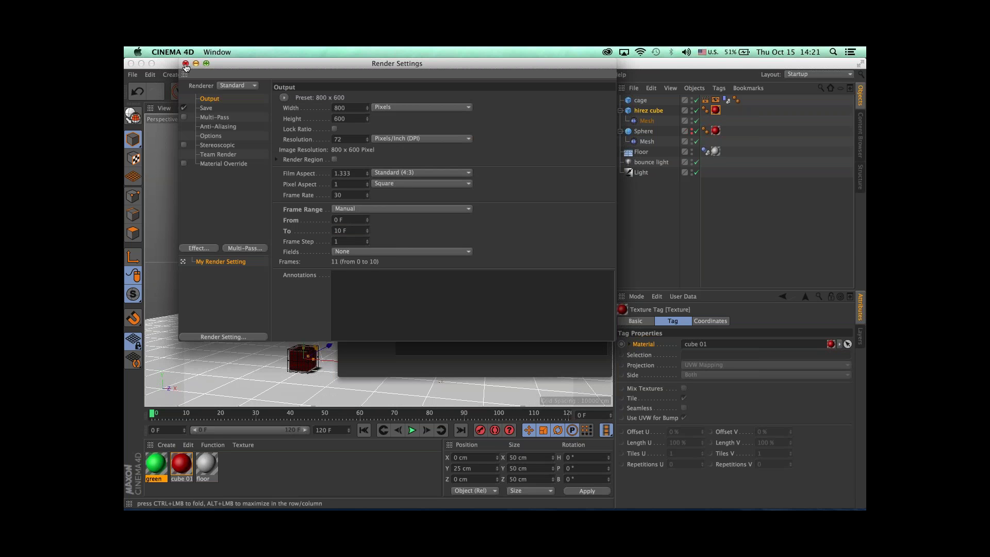
Step: Review the render save options and the available file name tokens, including Current Take Name, and close the render settings
{"action": "left_click", "coordinate": [206, 108]}
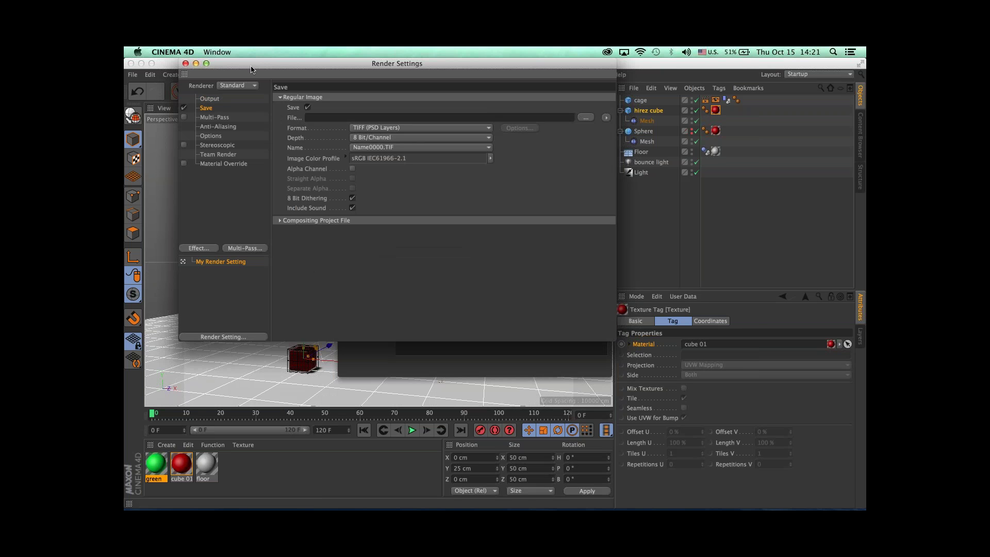
{"action": "left_click_drag", "start_coordinate": [254, 72], "coordinate": [374, 216]}
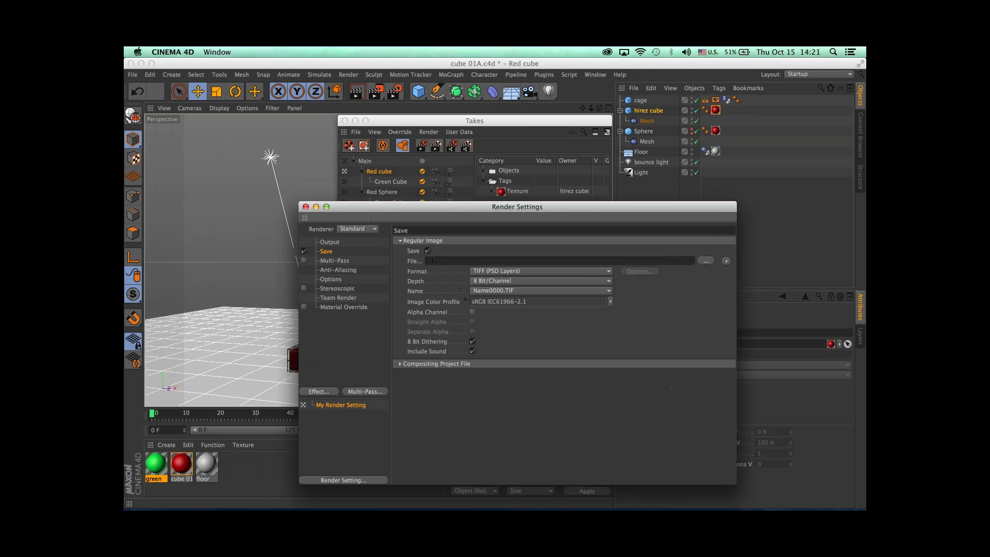
{"action": "left_click", "coordinate": [726, 261]}
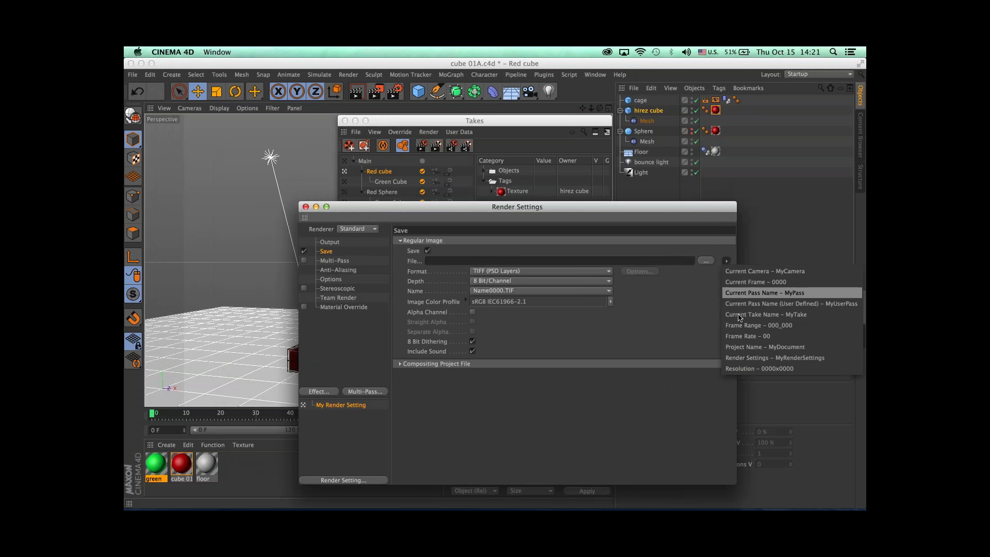
{"action": "left_click", "coordinate": [678, 342]}
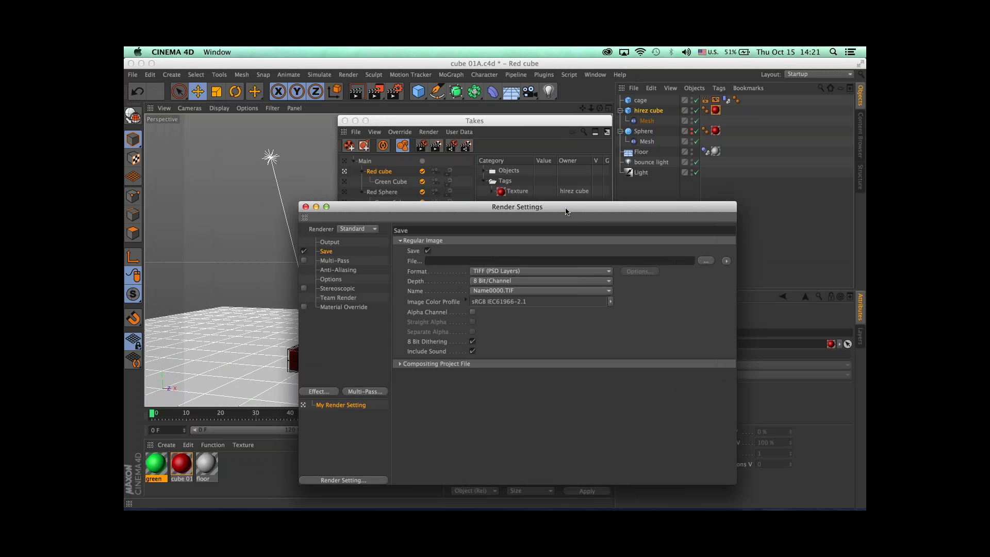
{"action": "left_click_drag", "start_coordinate": [561, 217], "coordinate": [609, 236]}
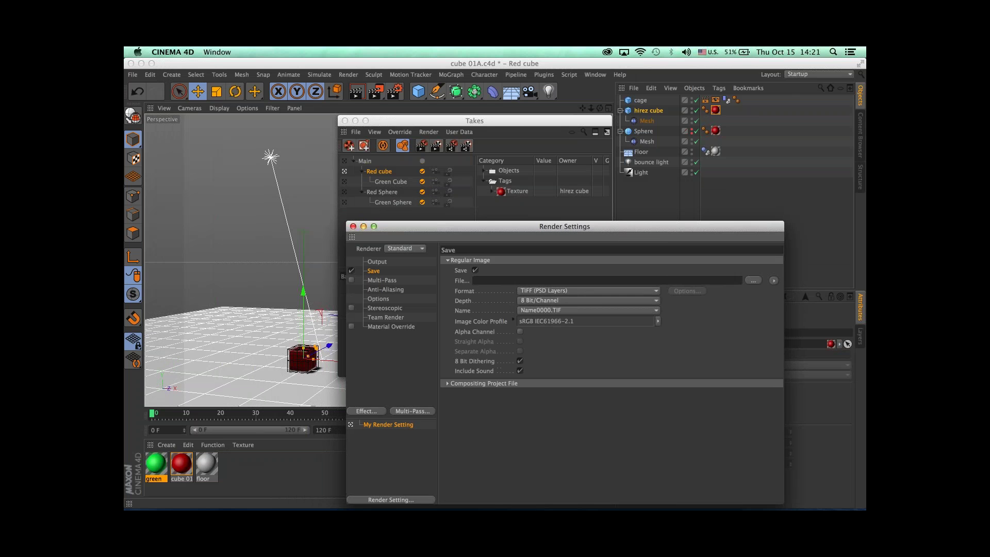
{"action": "left_click", "coordinate": [353, 227]}
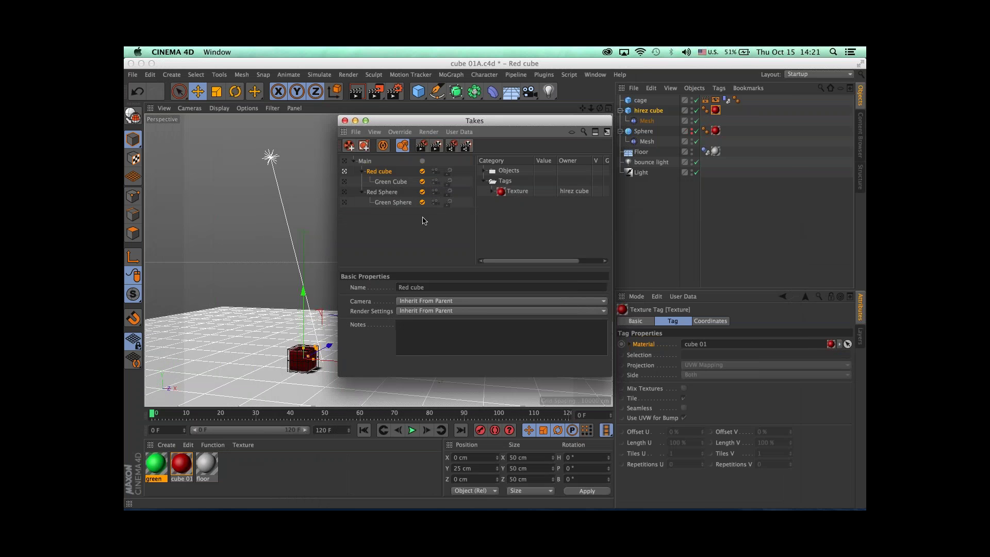
Step: Render the marked takes to the Picture Viewer, accepting the dynamic simulation warning
{"action": "left_click", "coordinate": [429, 132]}
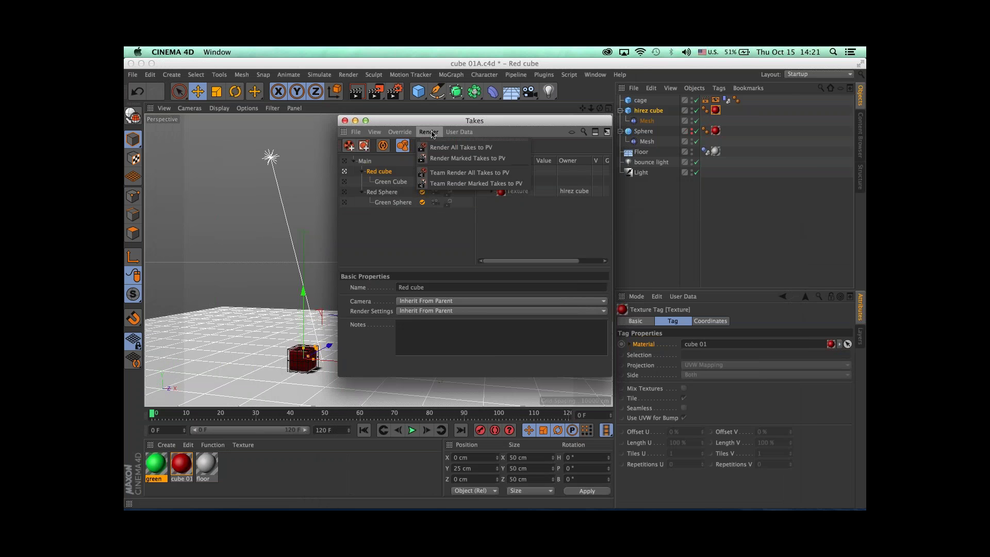
{"action": "left_click", "coordinate": [449, 160]}
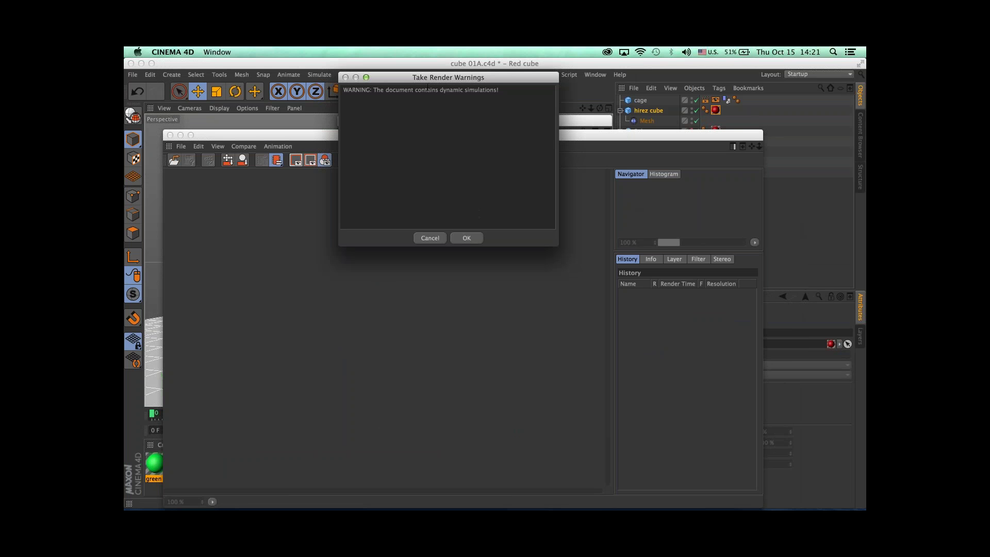
{"action": "left_click_drag", "start_coordinate": [472, 80], "coordinate": [468, 100]}
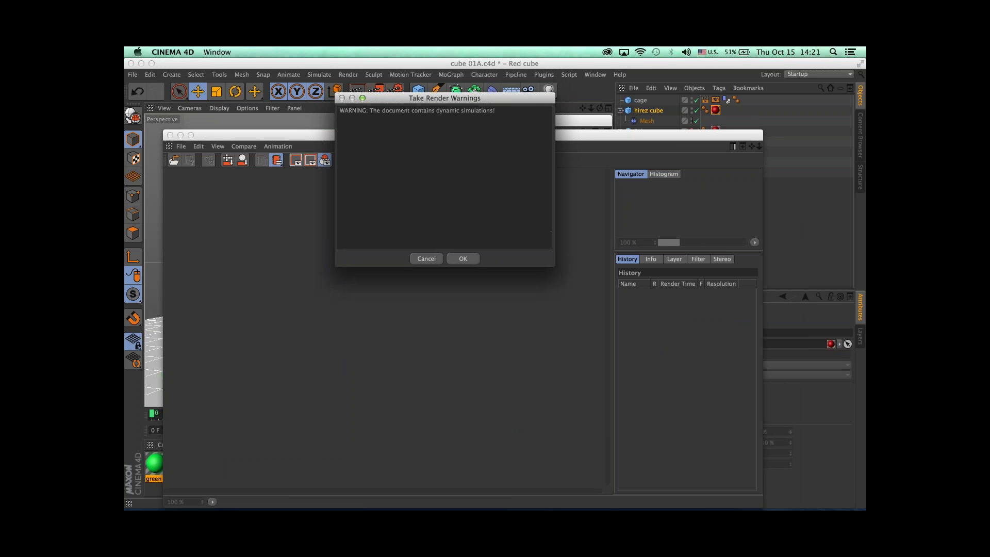
{"action": "left_click", "coordinate": [462, 257]}
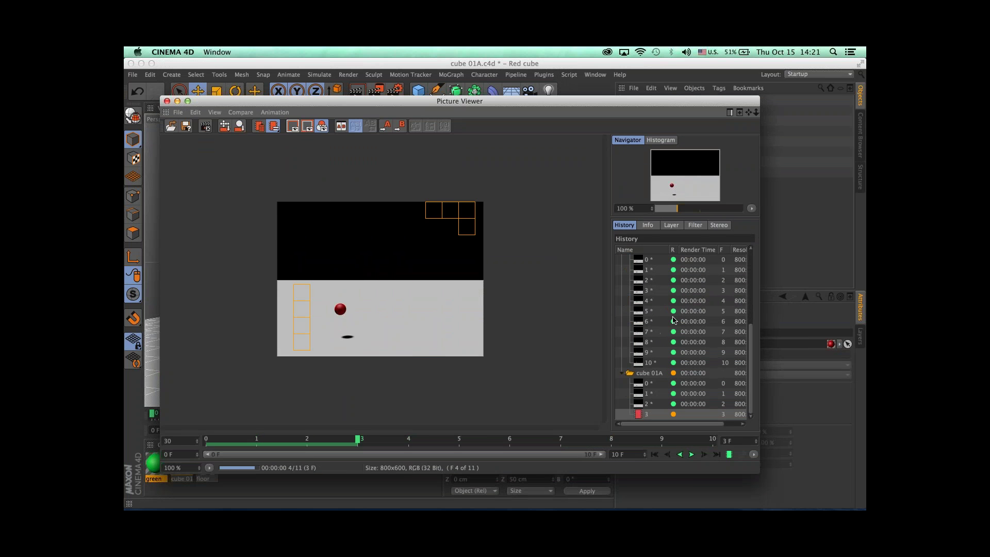
Step: Collapse the four rendered cube 01A sequences in the Picture Viewer history
{"action": "scroll", "coordinate": [632, 299], "scroll_direction": "up", "scroll_amount": 3}
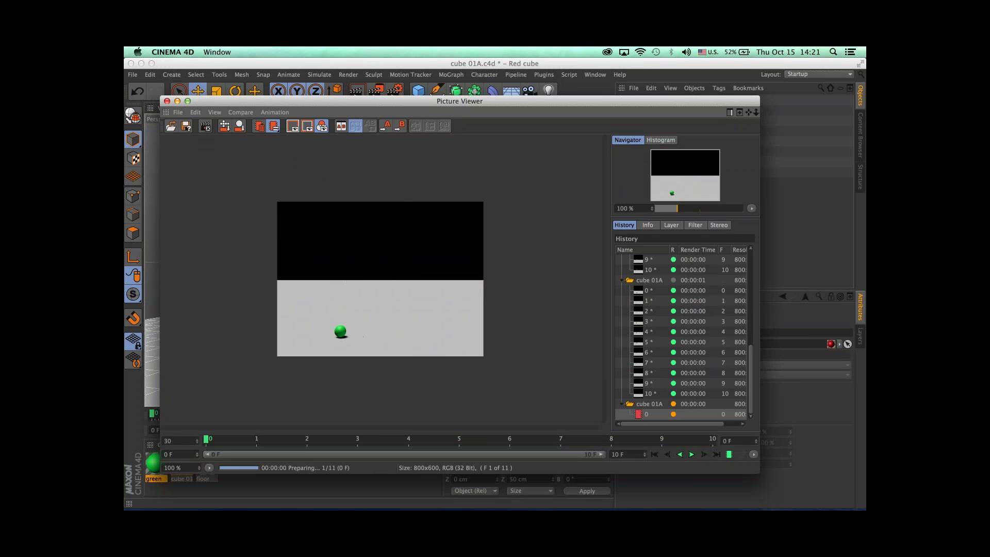
{"action": "left_click", "coordinate": [621, 259]}
{"action": "left_click", "coordinate": [622, 270]}
{"action": "left_click", "coordinate": [622, 280]}
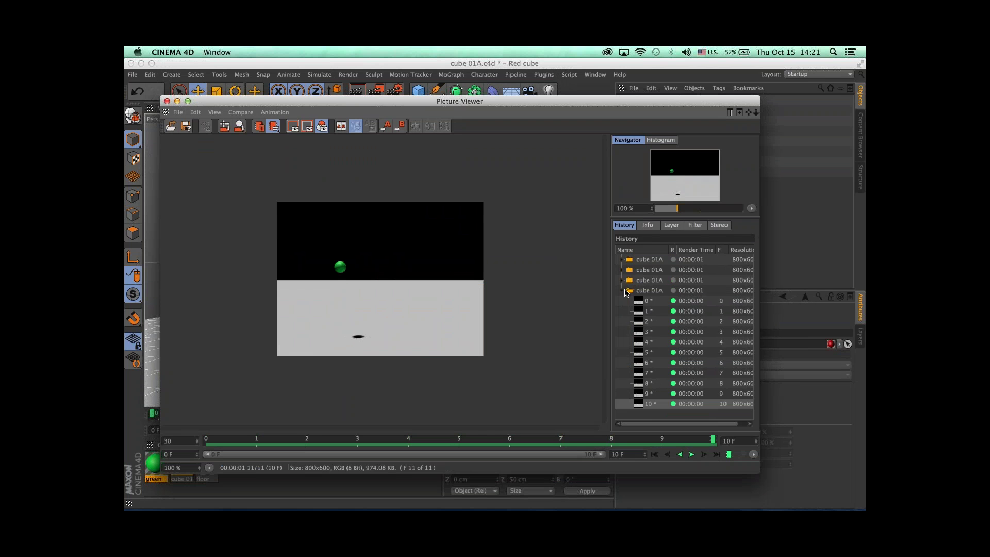
{"action": "left_click", "coordinate": [622, 290]}
Step: Play back the first rendered sequence, switch through the other three while it plays, and stop on the last
{"action": "left_click", "coordinate": [649, 259]}
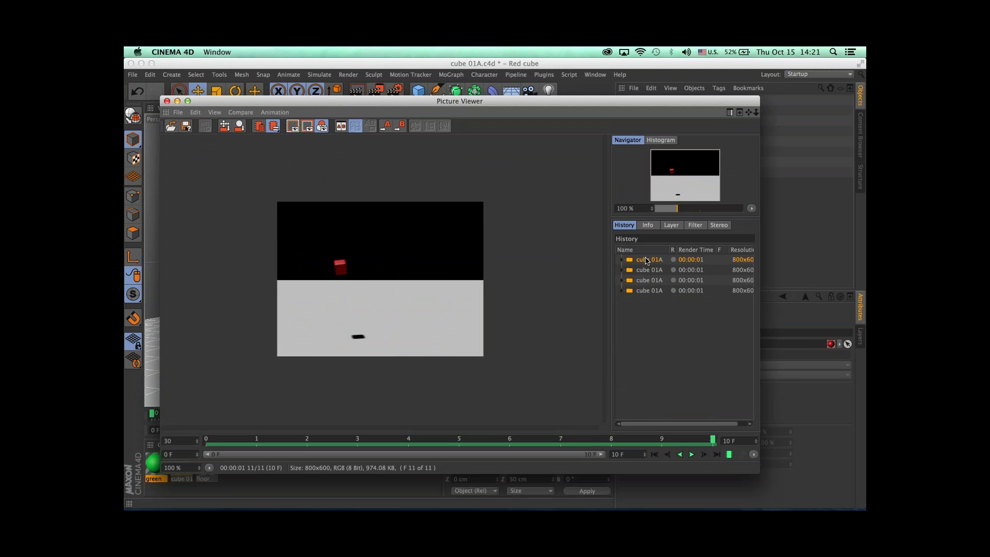
{"action": "left_click", "coordinate": [691, 455]}
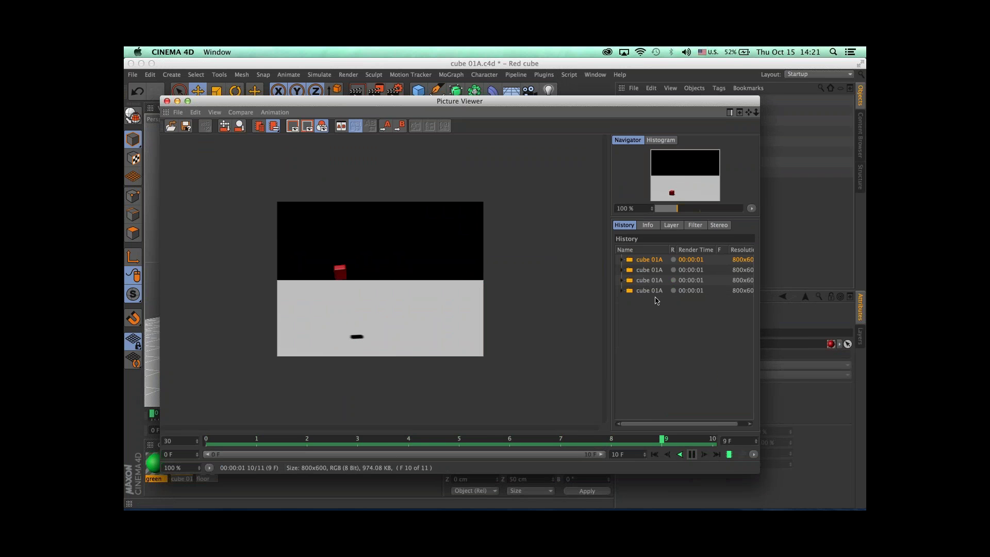
{"action": "left_click", "coordinate": [647, 271]}
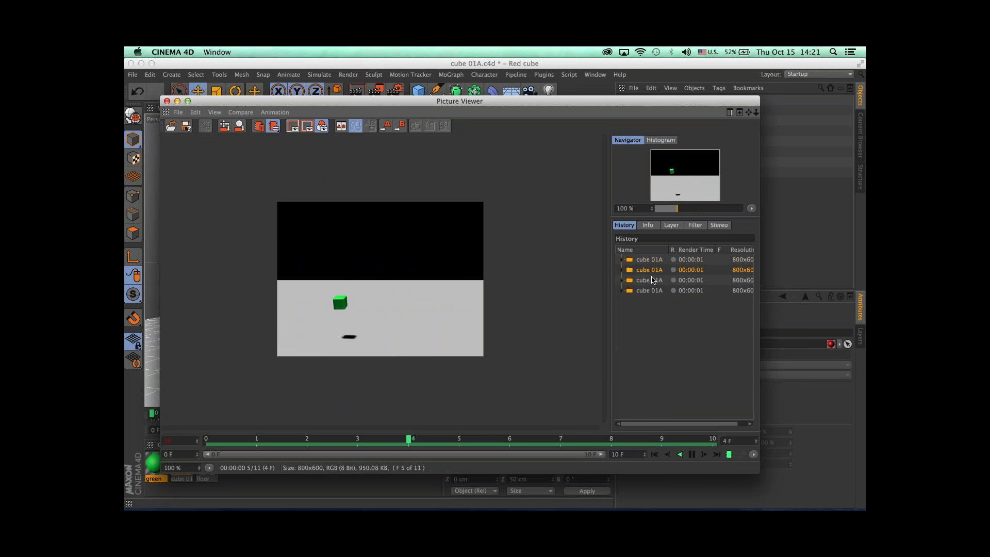
{"action": "left_click", "coordinate": [648, 281]}
{"action": "left_click", "coordinate": [650, 291]}
{"action": "left_click", "coordinate": [692, 454]}
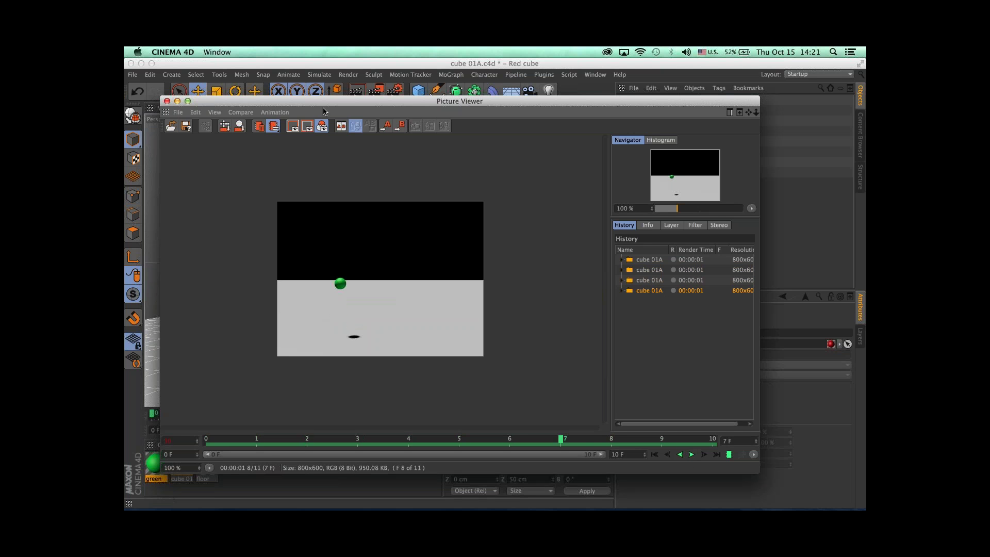
Step: Compare the four rendered takes on a still frame, and shrink and move the Picture Viewer to uncover the takes
{"action": "left_click_drag", "start_coordinate": [326, 107], "coordinate": [390, 116]}
{"action": "left_click", "coordinate": [721, 268]}
{"action": "left_click", "coordinate": [721, 279]}
{"action": "left_click", "coordinate": [718, 289]}
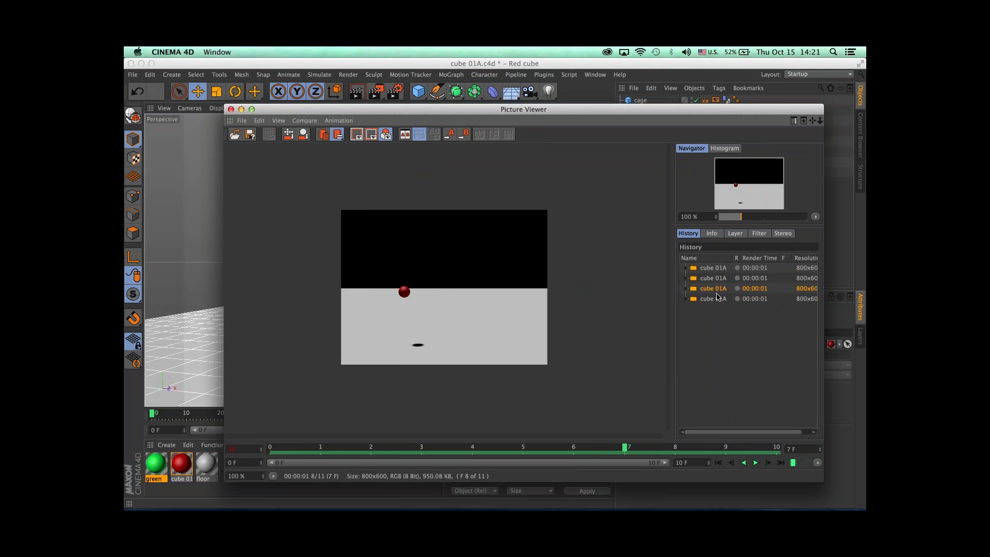
{"action": "left_click", "coordinate": [717, 298]}
{"action": "left_click_drag", "start_coordinate": [820, 479], "coordinate": [618, 371]}
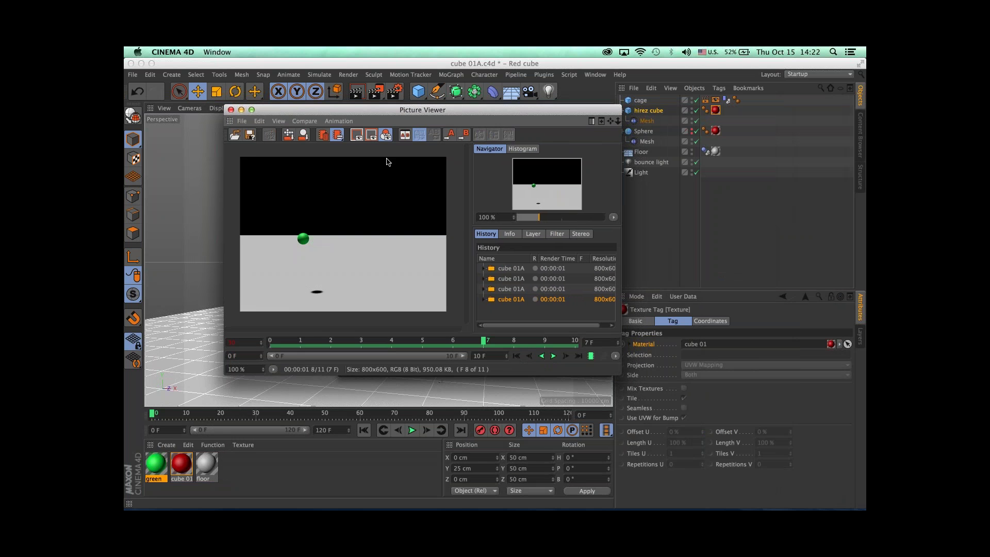
{"action": "left_click_drag", "start_coordinate": [361, 112], "coordinate": [543, 194]}
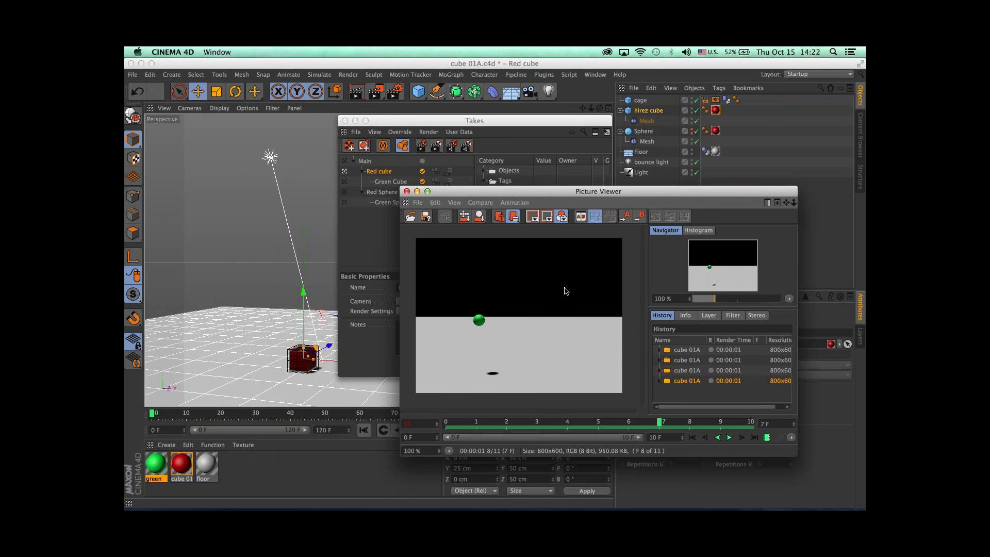
Step: Close the Picture Viewer, add a new light at about X 198.7 cm, Y 264 cm, and close the Take Manager
{"action": "left_click", "coordinate": [407, 191]}
{"action": "left_click_drag", "start_coordinate": [400, 121], "coordinate": [674, 229]}
{"action": "left_click", "coordinate": [549, 91]}
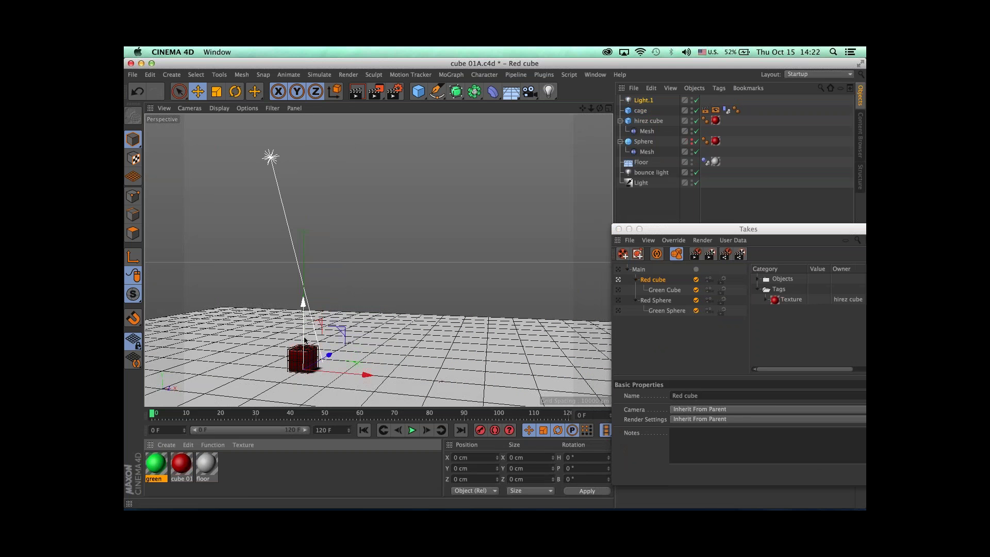
{"action": "left_click_drag", "start_coordinate": [304, 339], "coordinate": [456, 258]}
{"action": "left_click", "coordinate": [619, 229]}
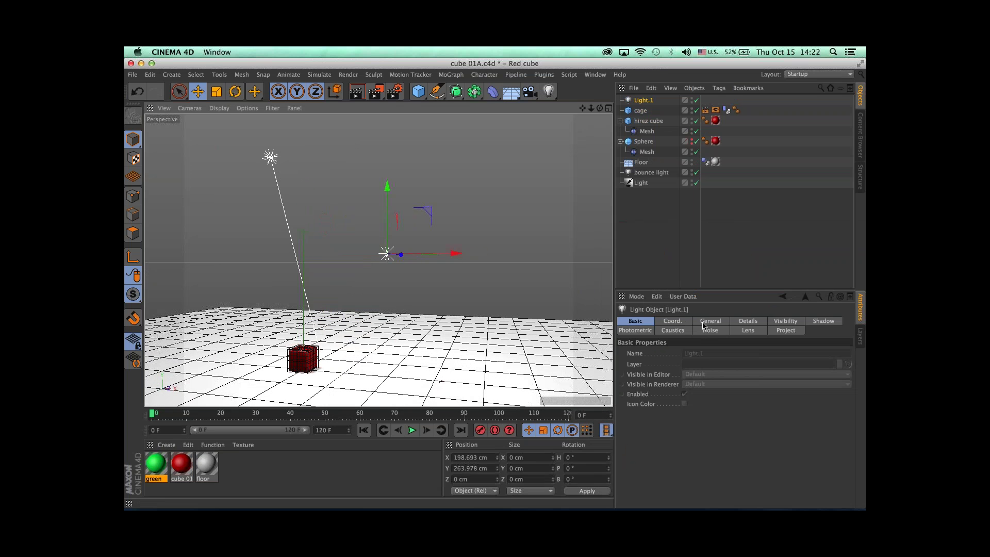
Step: Show the new light's General properties and make Main the active take so they can be edited
{"action": "left_click", "coordinate": [706, 321]}
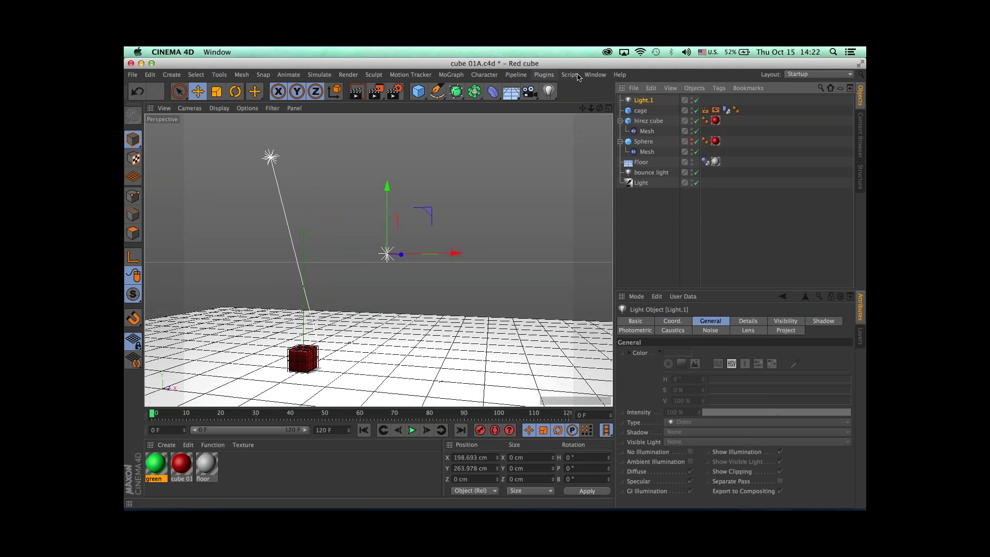
{"action": "left_click", "coordinate": [592, 75]}
{"action": "left_click", "coordinate": [613, 138]}
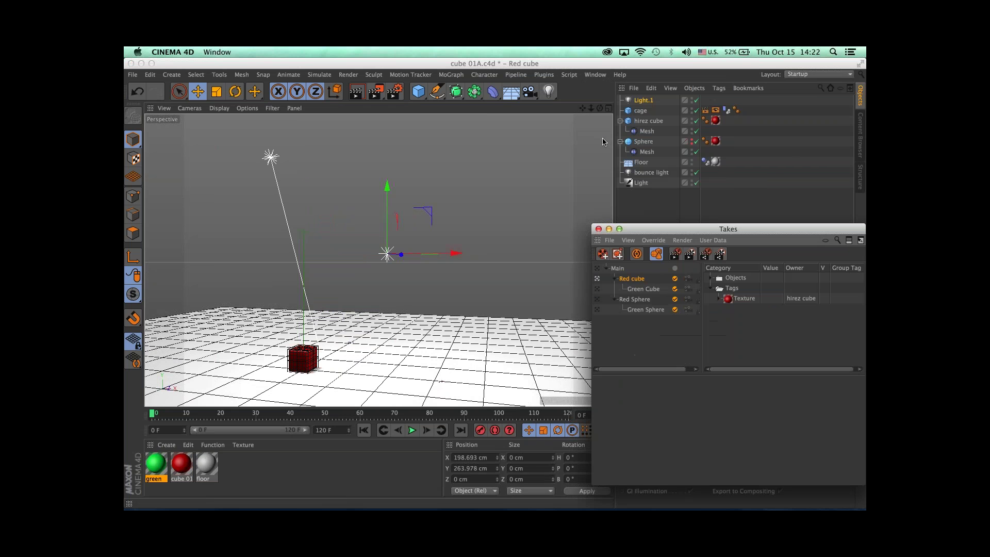
{"action": "left_click", "coordinate": [618, 268]}
{"action": "left_click_drag", "start_coordinate": [629, 229], "coordinate": [361, 296]}
{"action": "left_click", "coordinate": [330, 297]}
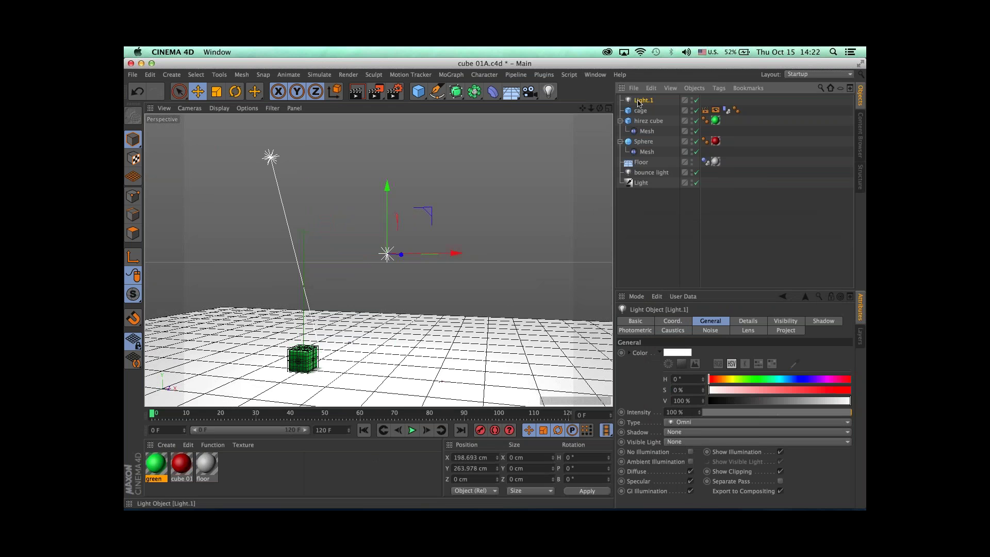
Step: Set the new light's color to cyan with H 181° and S 76%, and preview the render in the viewport
{"action": "mouse_move", "coordinate": [767, 390]}
{"action": "left_mouse_down"}
{"action": "mouse_move", "coordinate": [820, 390]}
{"action": "mouse_move", "coordinate": [770, 380]}
{"action": "mouse_move", "coordinate": [780, 373]}
{"action": "left_mouse_up"}
{"action": "key", "text": "ctrl+r"}
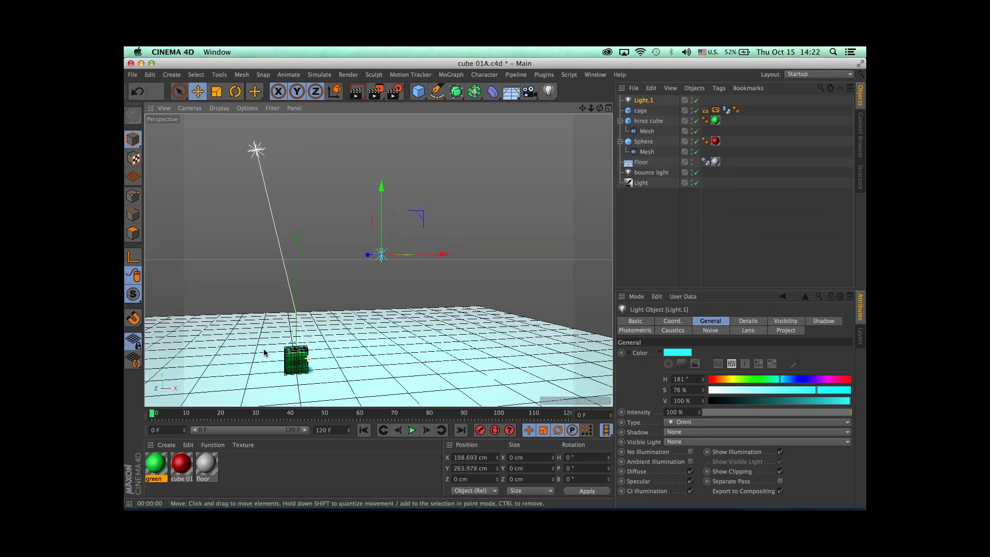
{"action": "left_click_drag", "start_coordinate": [264, 348], "coordinate": [400, 317], "text": "alt"}
Step: Reopen the Take Manager and render the marked takes to the Picture Viewer again with the cyan light
{"action": "left_click", "coordinate": [595, 74]}
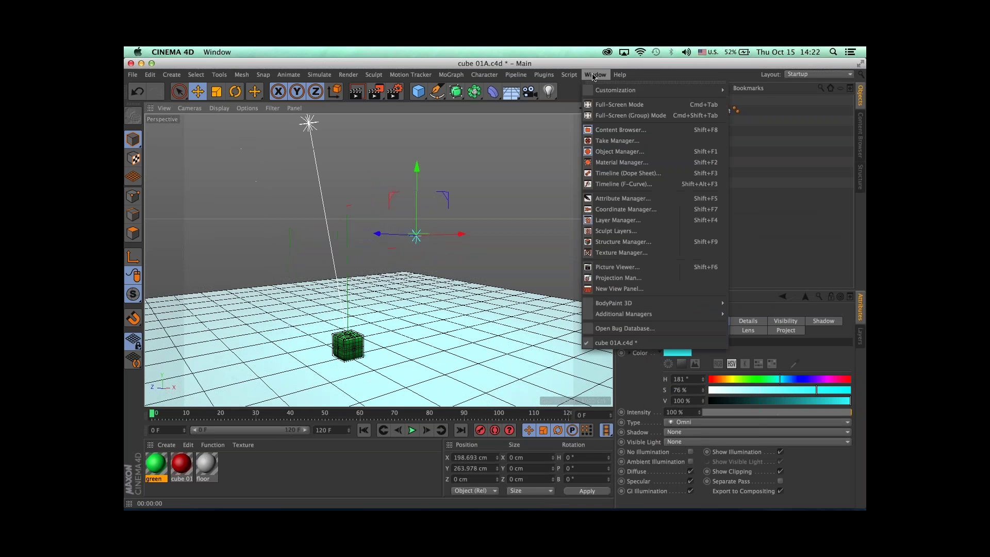
{"action": "left_click", "coordinate": [613, 138]}
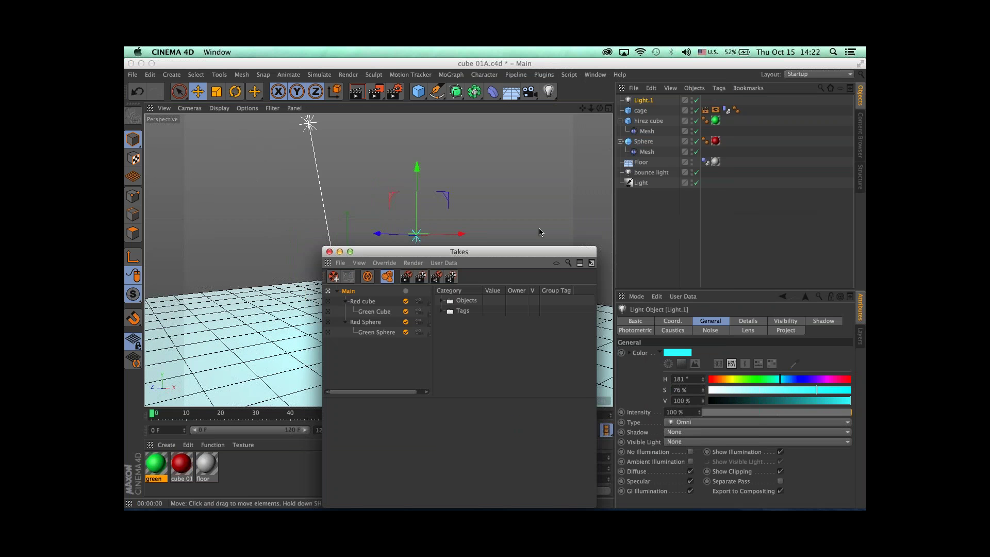
{"action": "left_click_drag", "start_coordinate": [536, 252], "coordinate": [590, 161]}
{"action": "left_click", "coordinate": [475, 175]}
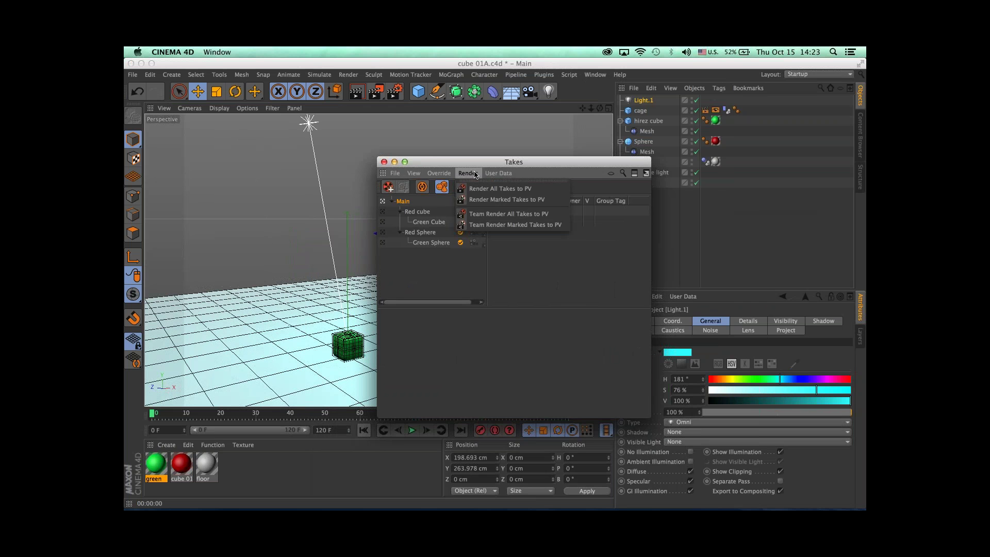
{"action": "left_click", "coordinate": [527, 201]}
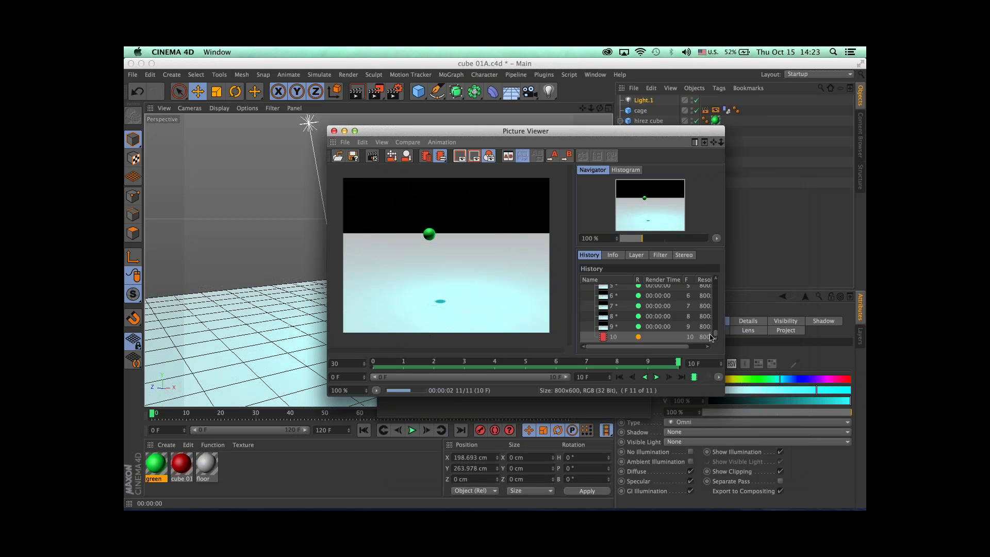
Step: Browse the render history for the newly rendered take sequences and collapse their expanded frame lists
{"action": "left_click_drag", "start_coordinate": [715, 334], "coordinate": [716, 286]}
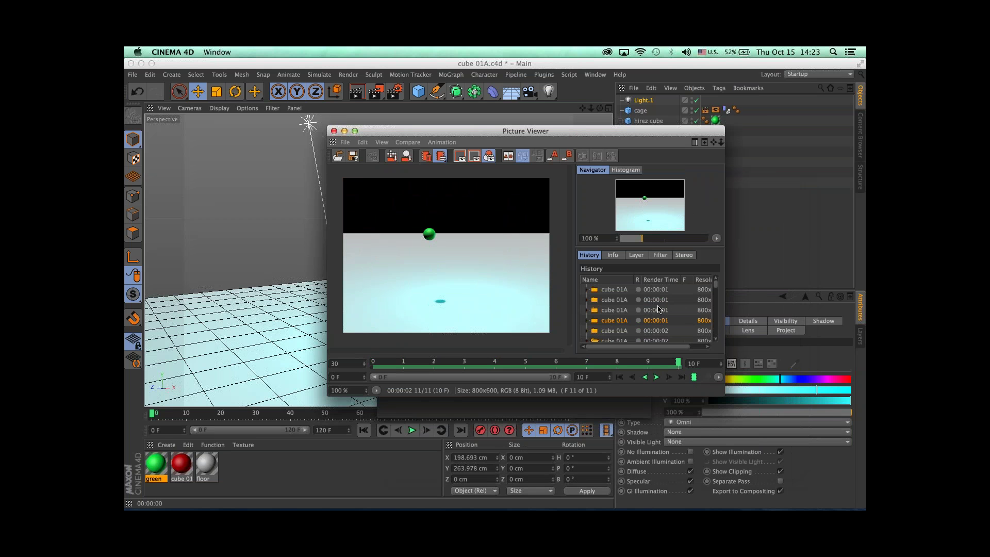
{"action": "scroll", "coordinate": [619, 315], "scroll_direction": "down", "scroll_amount": 3}
{"action": "scroll", "coordinate": [616, 314], "scroll_direction": "down", "scroll_amount": 2}
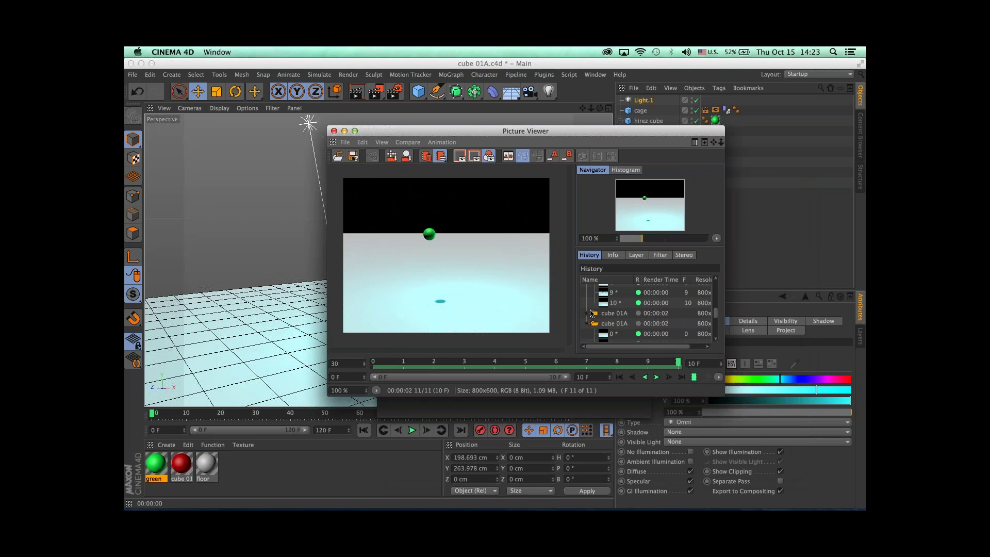
{"action": "scroll", "coordinate": [606, 312], "scroll_direction": "down", "scroll_amount": 3}
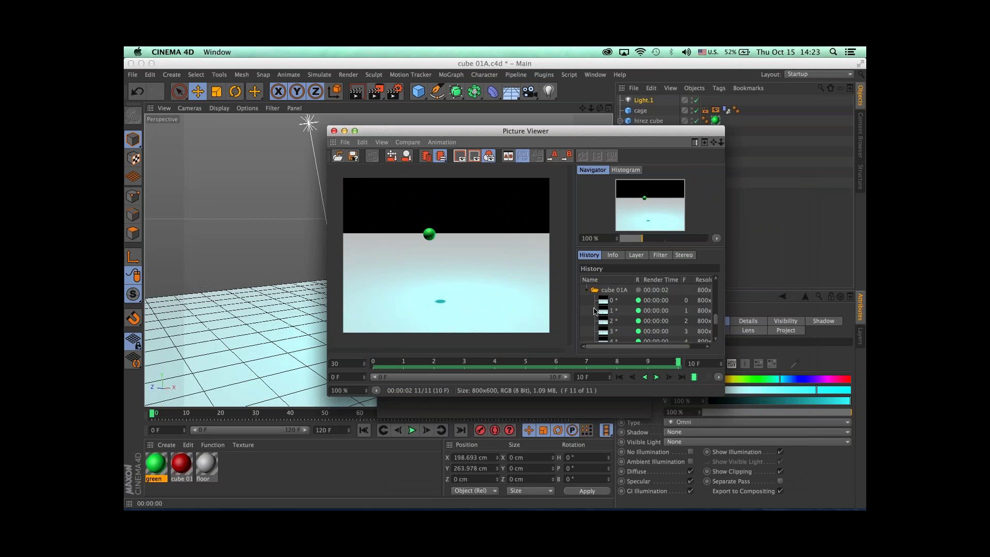
{"action": "scroll", "coordinate": [606, 307], "scroll_direction": "up", "scroll_amount": 6}
{"action": "left_click", "coordinate": [587, 313]}
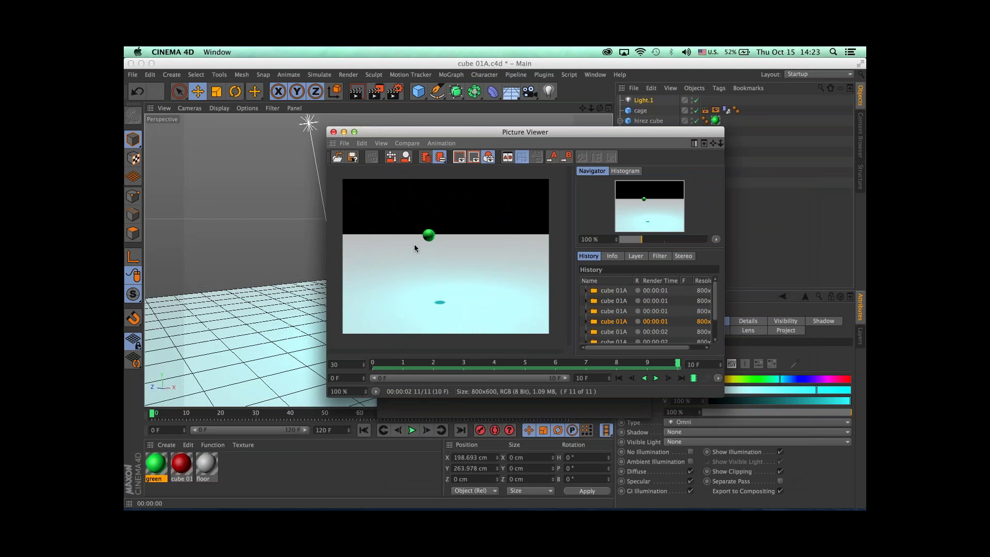
Step: Move the Picture Viewer and Takes windows apart, and close the Picture Viewer to leave the Take Manager unobstructed
{"action": "left_click_drag", "start_coordinate": [548, 131], "coordinate": [645, 253]}
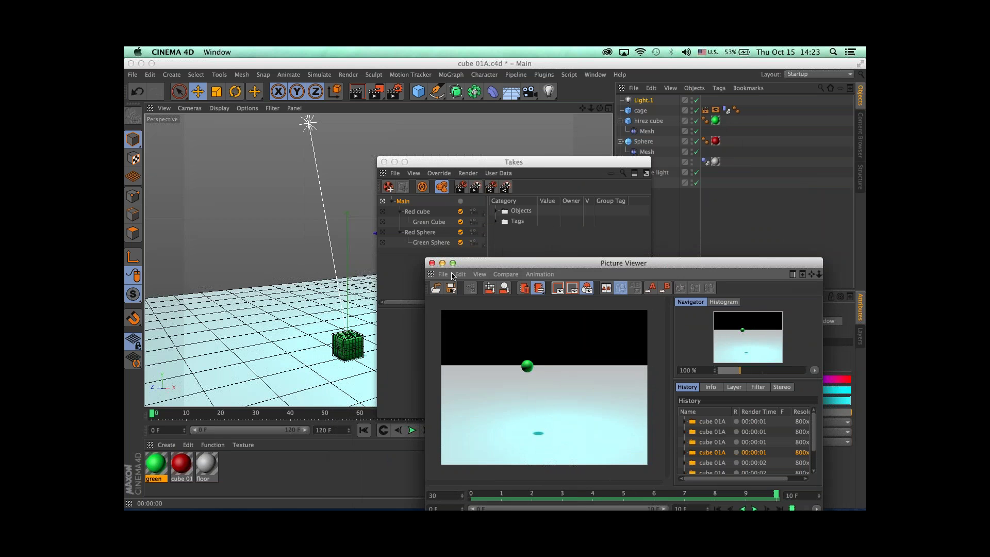
{"action": "left_click_drag", "start_coordinate": [500, 261], "coordinate": [499, 252]}
{"action": "left_click_drag", "start_coordinate": [436, 259], "coordinate": [399, 118]}
{"action": "left_click", "coordinate": [414, 186]}
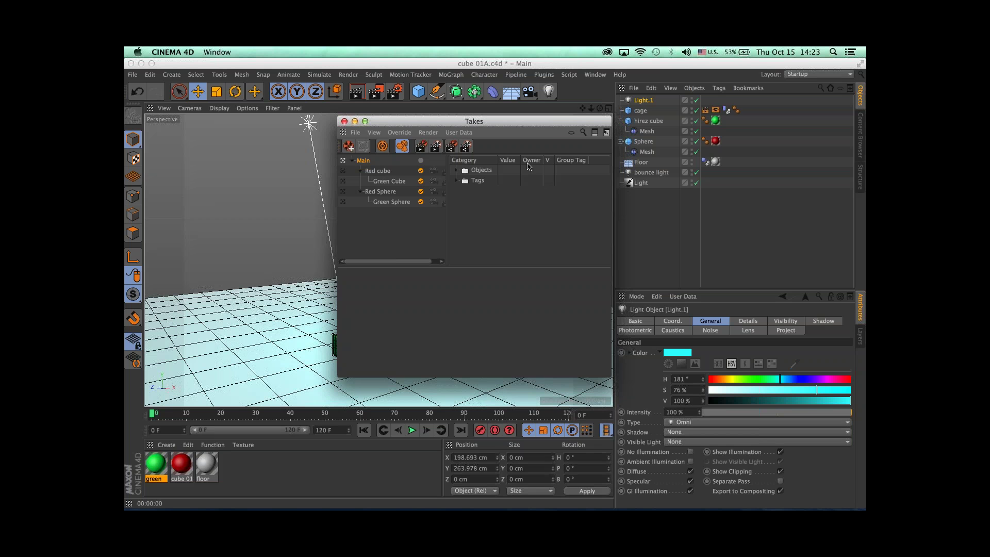
Step: Reopen the Picture Viewer to review the earlier green cube render, and close it again
{"action": "left_click", "coordinate": [595, 75]}
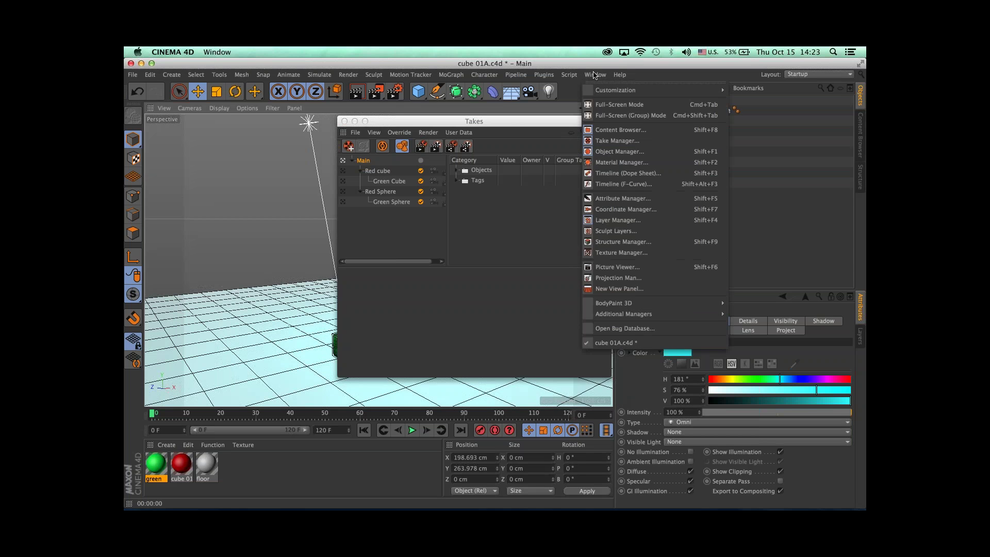
{"action": "left_click", "coordinate": [629, 269]}
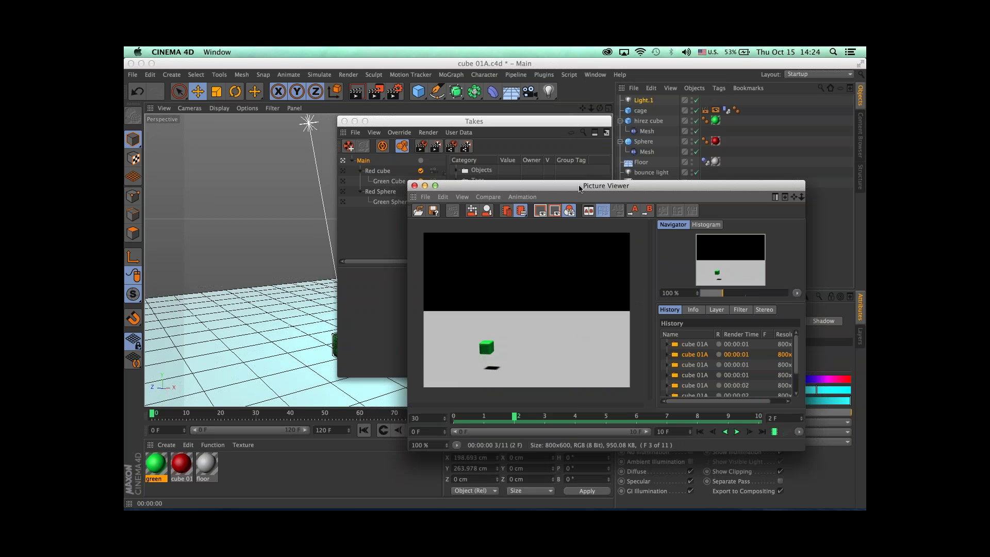
{"action": "left_click", "coordinate": [414, 187]}
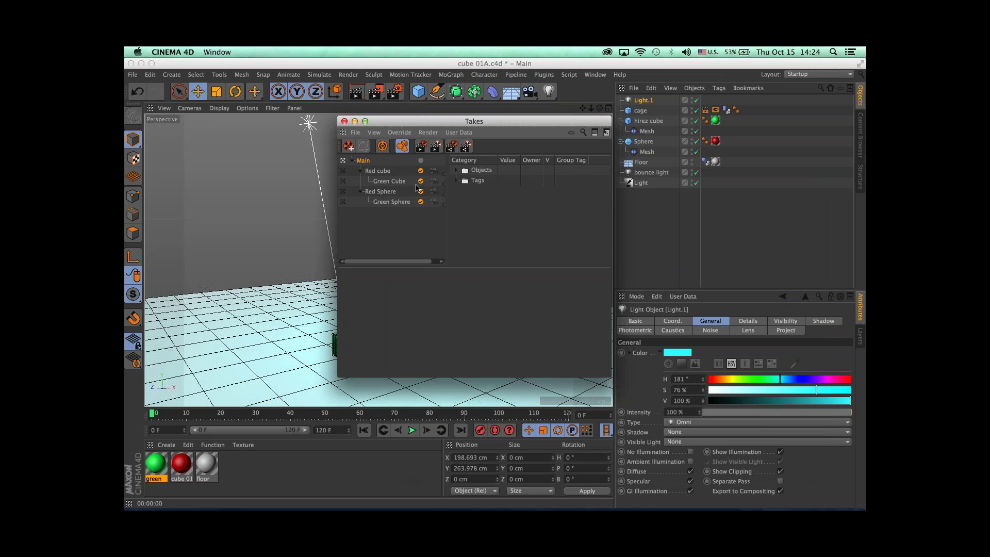
Step: Switch to Keynote and present the Tokens slide full screen to review the available file name tokens
{"action": "key", "text": "super+Tab"}
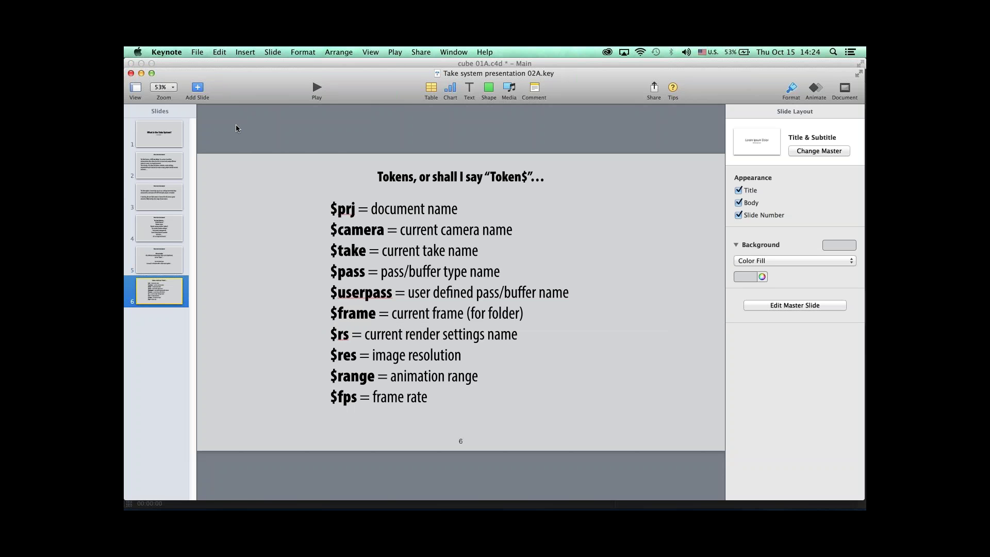
{"action": "left_click", "coordinate": [316, 89]}
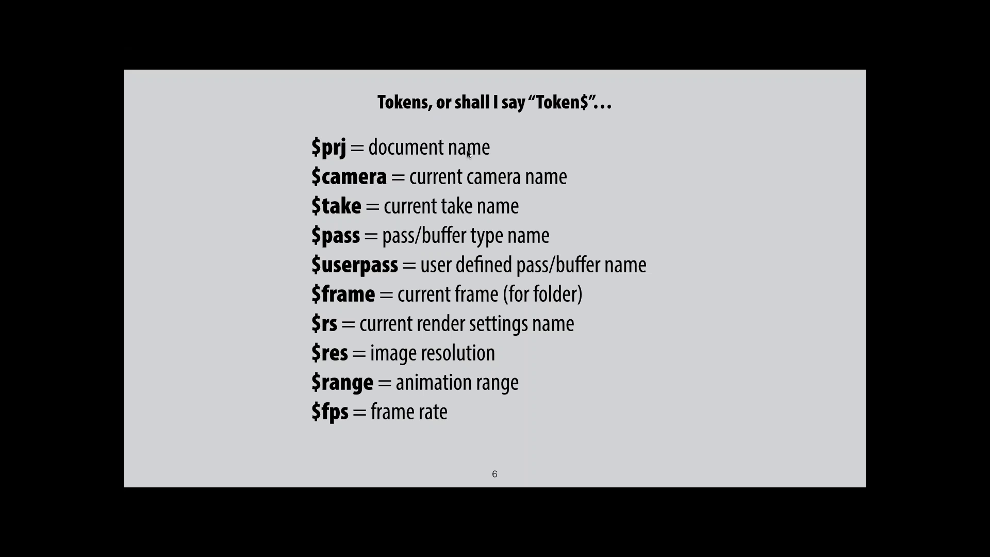
{"action": "key", "text": "Escape"}
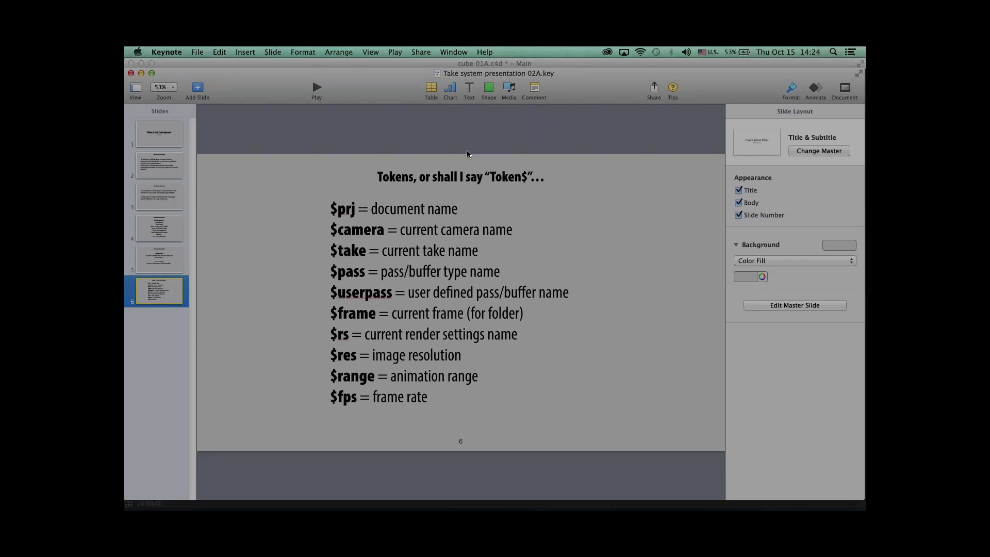
{"action": "key", "text": "super+Tab"}
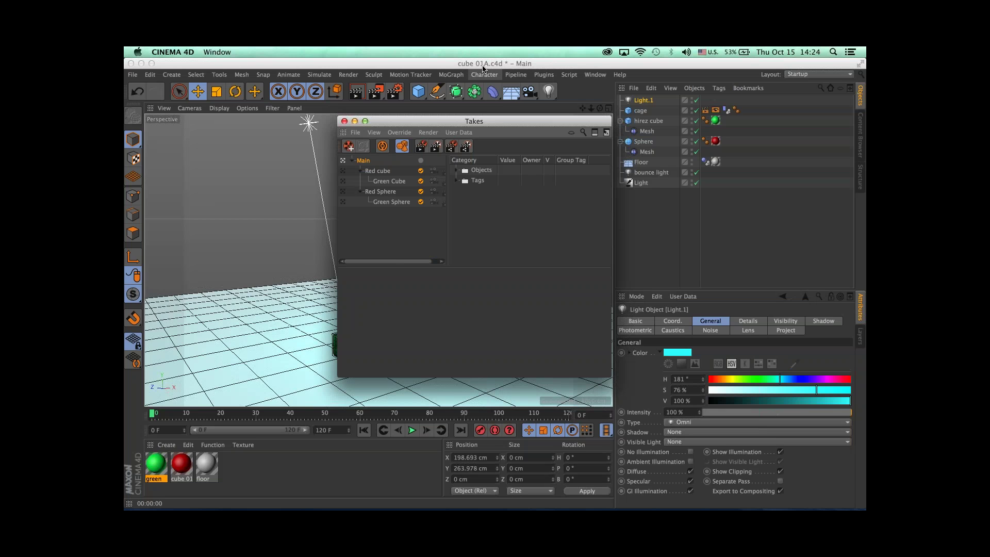
{"action": "key", "text": "super+Tab"}
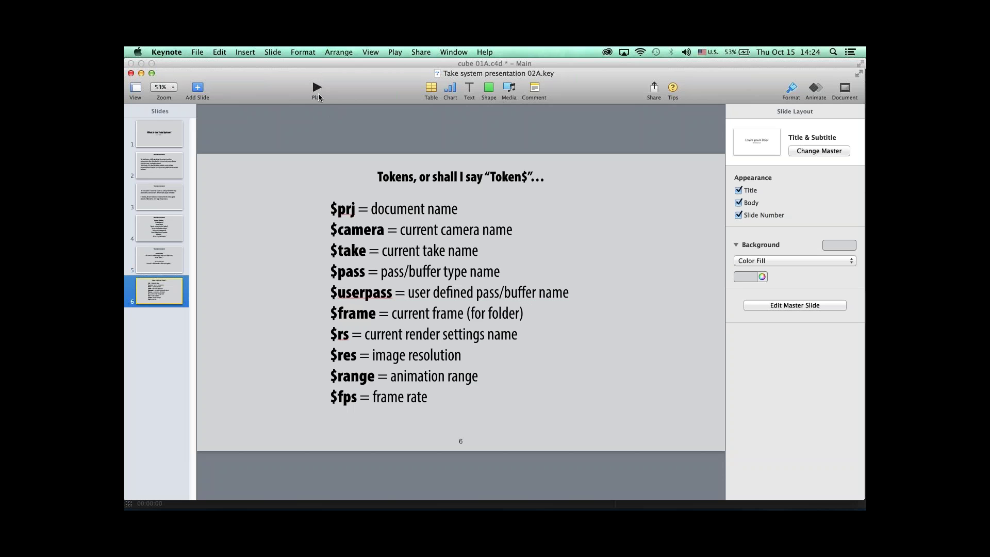
{"action": "left_click", "coordinate": [318, 97]}
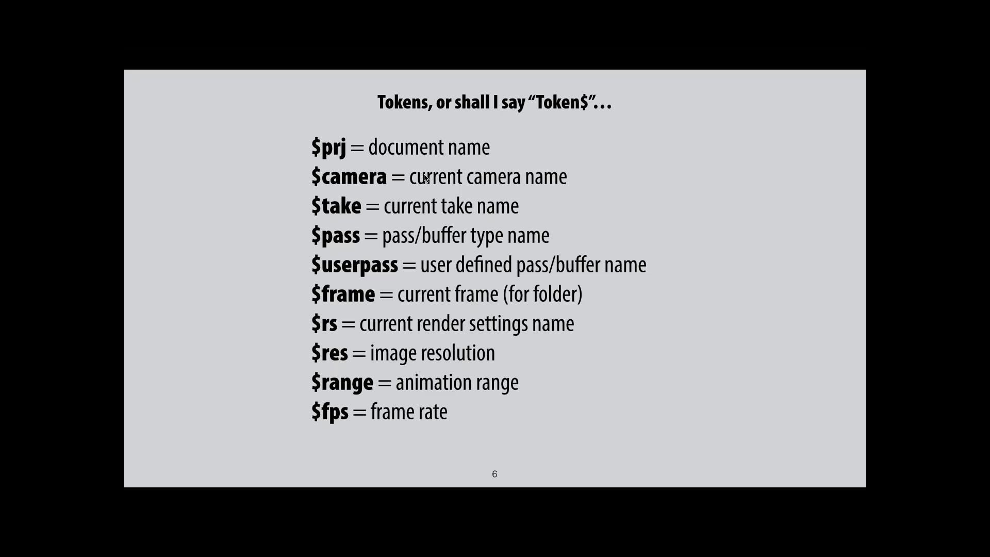
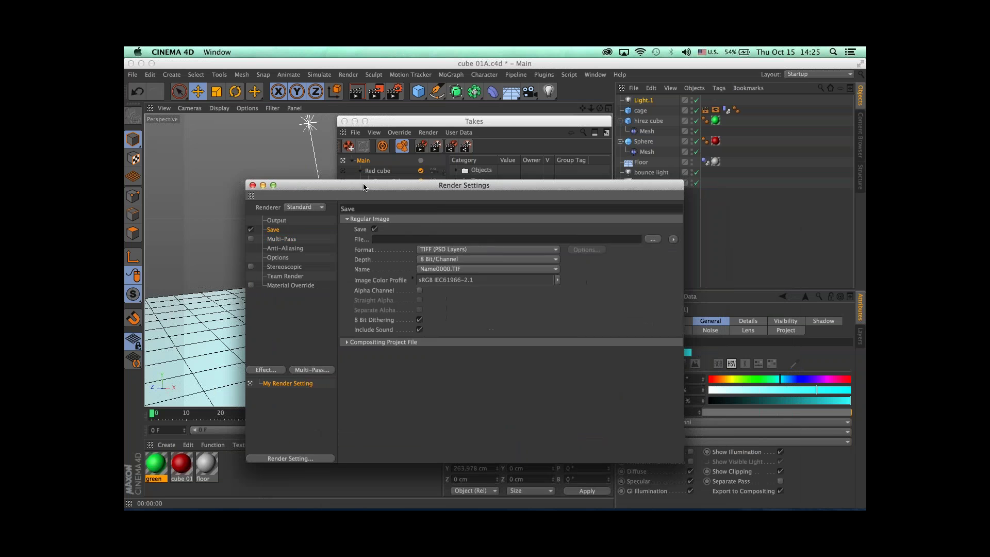
Step: In Cinema 4D's render settings, enable Multi-Pass and add an Object Buffer pass renamed "hello everyone"
{"action": "left_click", "coordinate": [281, 239]}
{"action": "left_click", "coordinate": [250, 239]}
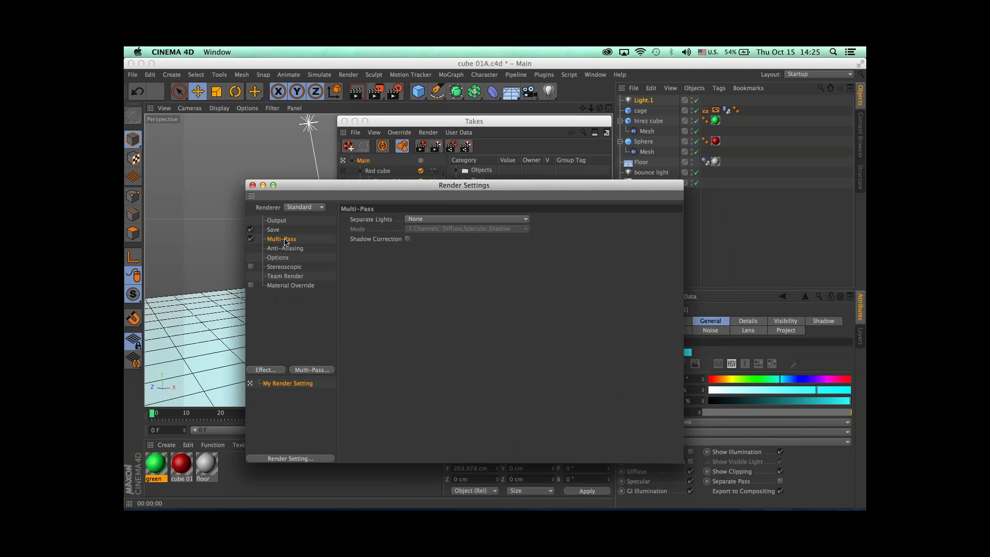
{"action": "right_click", "coordinate": [285, 241]}
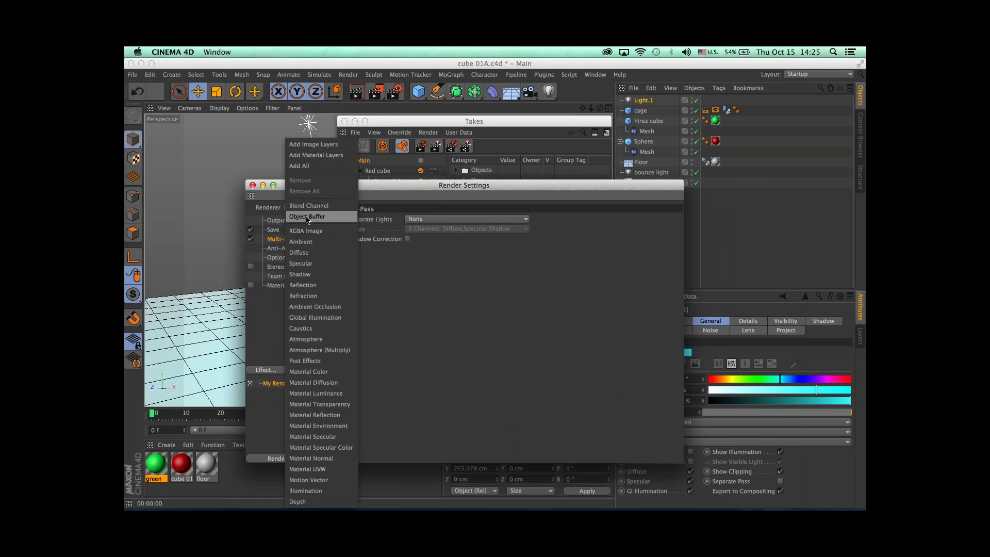
{"action": "left_click", "coordinate": [306, 217]}
{"action": "double_click", "coordinate": [297, 249]}
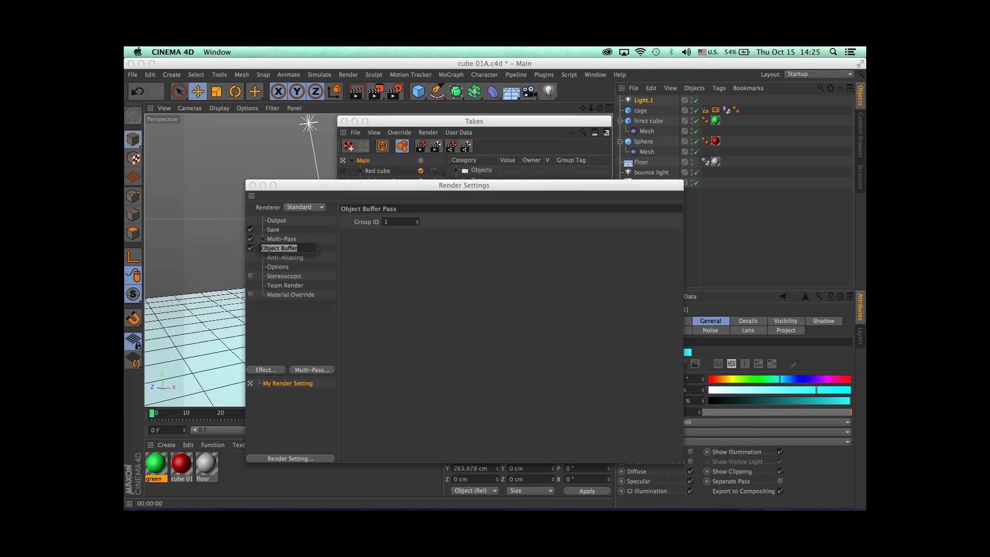
{"action": "type", "text": "hello everyone"}
{"action": "key", "text": "Return"}
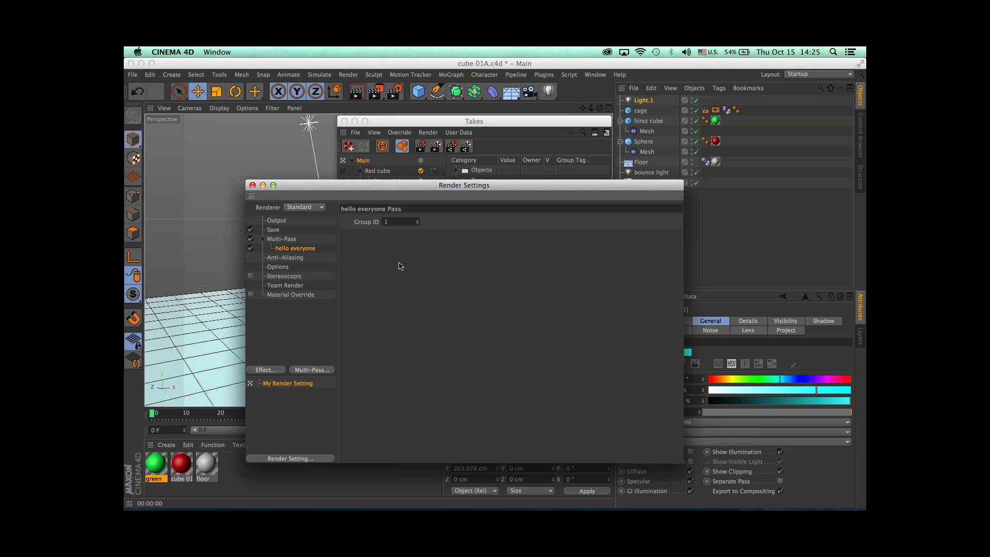
Step: Try Group ID 3 for the "hello everyone" pass, and enable User Defined Layer Name in the multi-pass save options
{"action": "left_click", "coordinate": [419, 220]}
{"action": "left_click", "coordinate": [421, 220]}
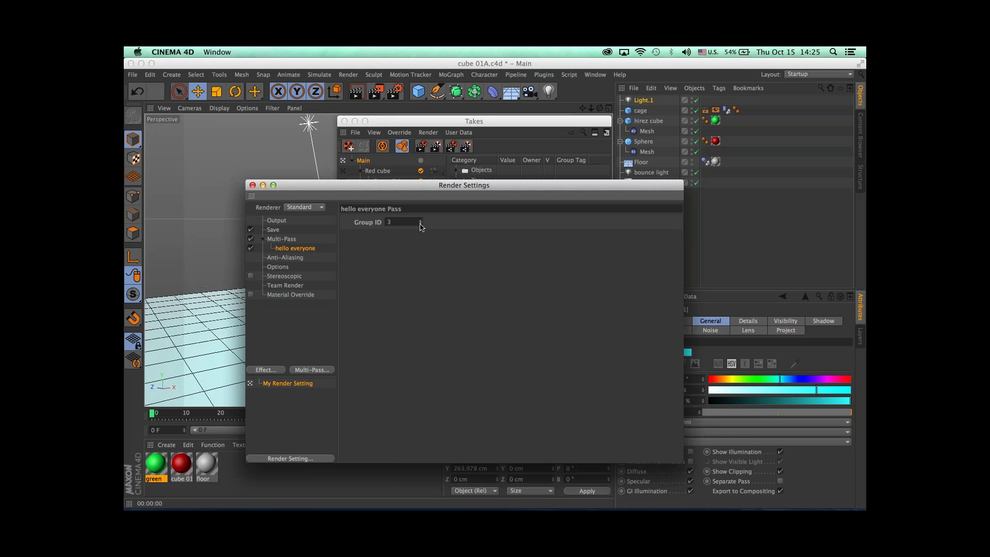
{"action": "left_click", "coordinate": [274, 229]}
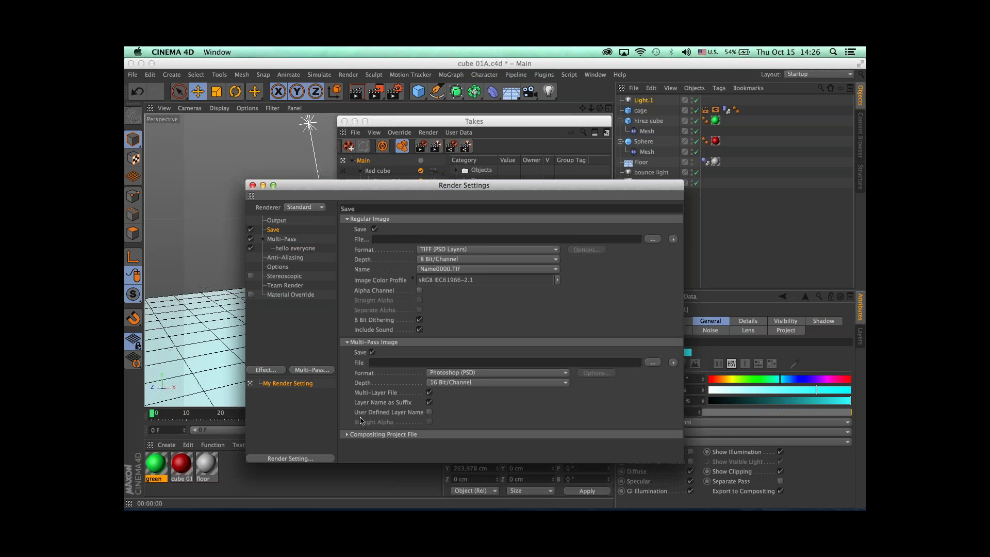
{"action": "left_click", "coordinate": [429, 413]}
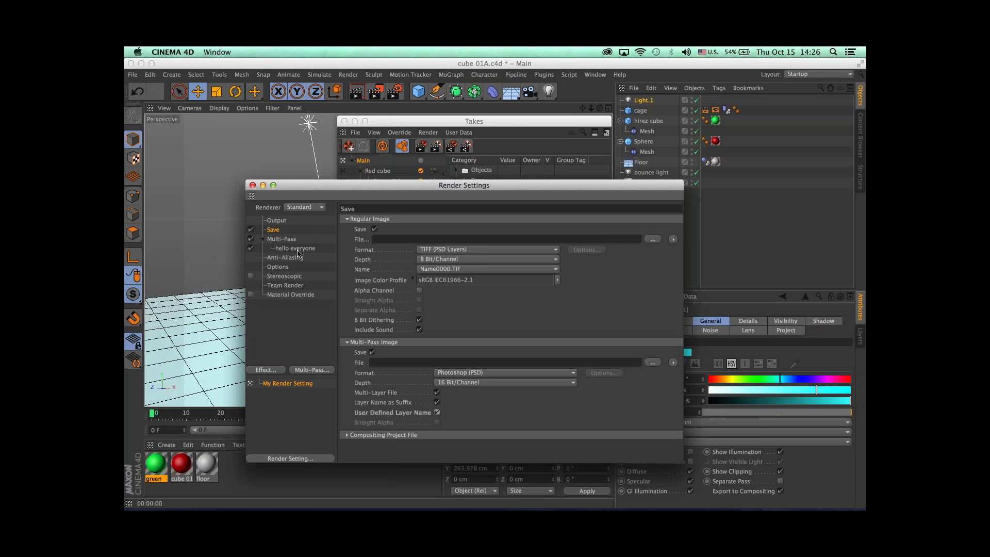
Step: Disable Multi-Pass and set the regular image's save format to PNG
{"action": "left_click", "coordinate": [297, 250]}
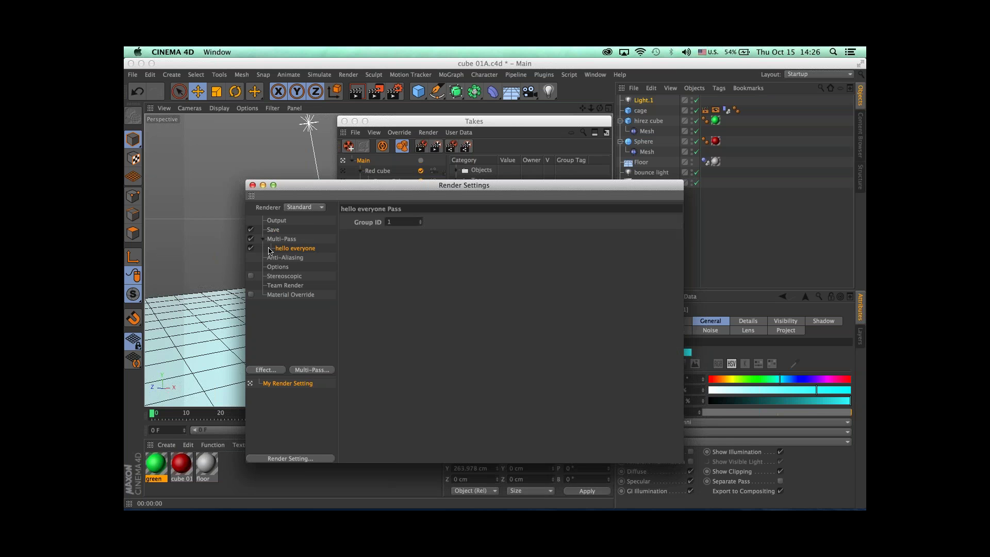
{"action": "left_click", "coordinate": [250, 238]}
{"action": "left_click", "coordinate": [273, 229]}
{"action": "left_click_drag", "start_coordinate": [333, 189], "coordinate": [328, 223]}
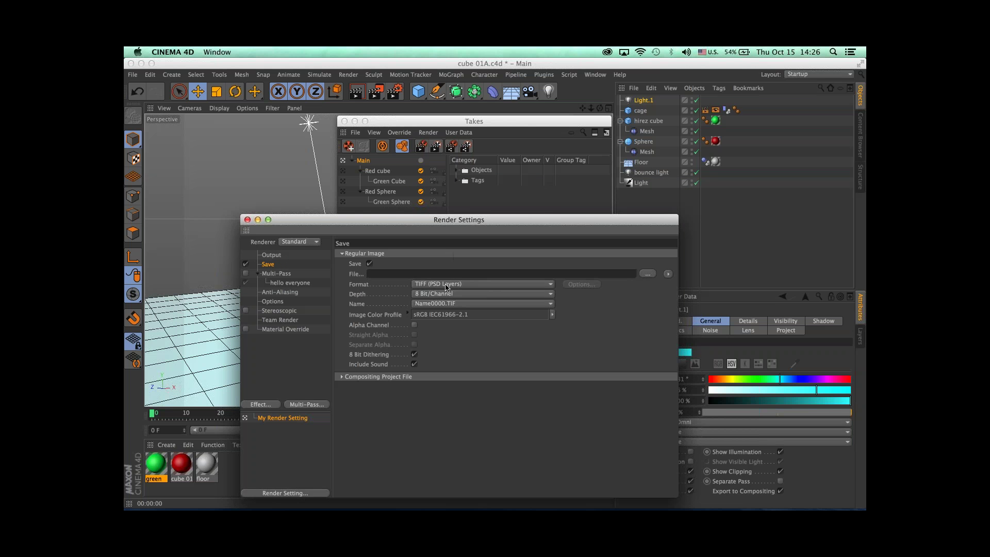
{"action": "left_click", "coordinate": [446, 284]}
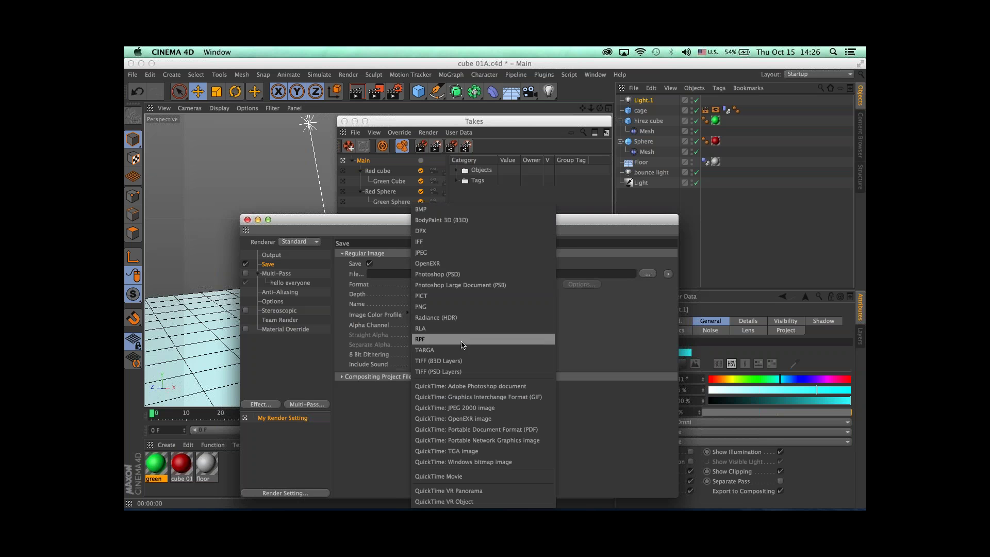
{"action": "left_click", "coordinate": [466, 308]}
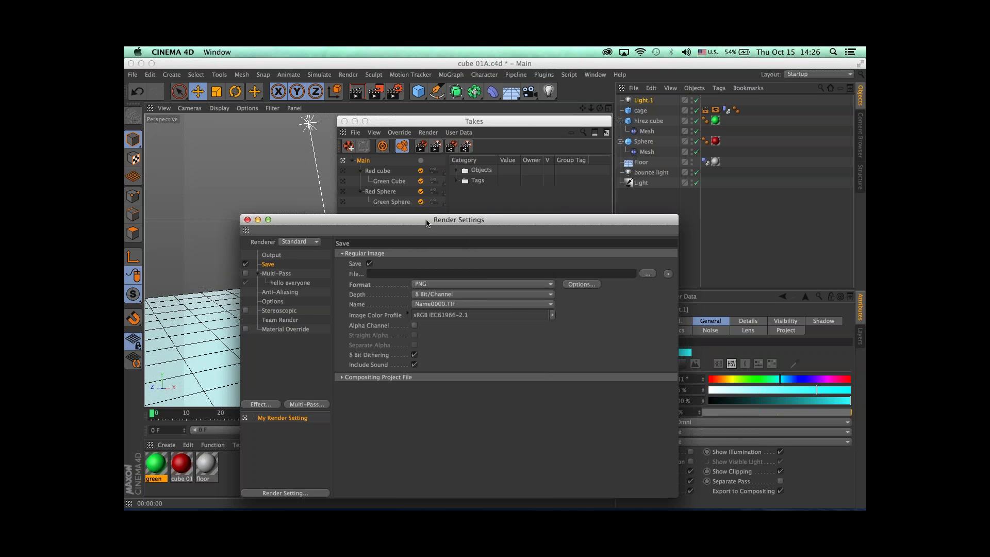
Step: Choose a save location for the regular image and create a Desktop folder named "today's renders" for it
{"action": "left_click_drag", "start_coordinate": [411, 215], "coordinate": [390, 203]}
{"action": "left_click", "coordinate": [625, 261]}
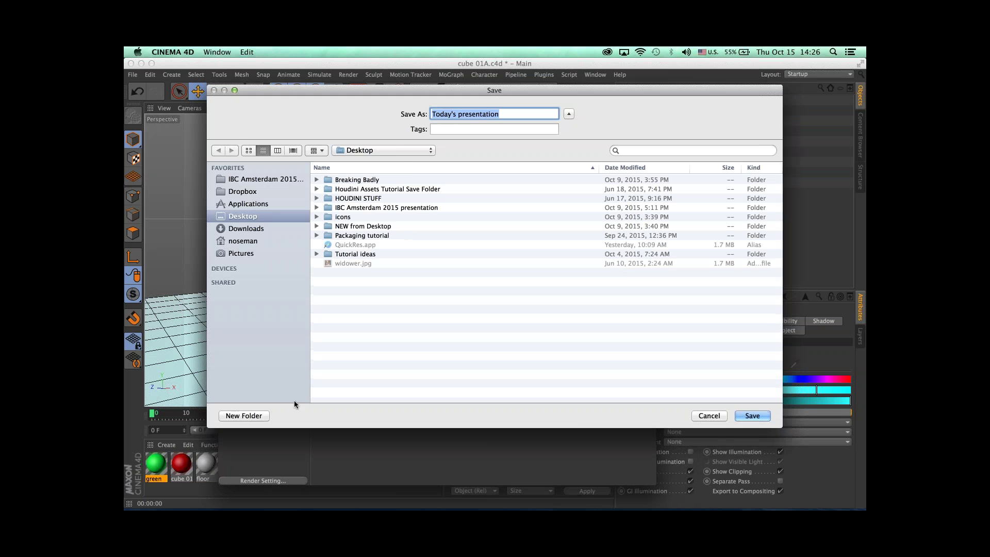
{"action": "left_click", "coordinate": [253, 415]}
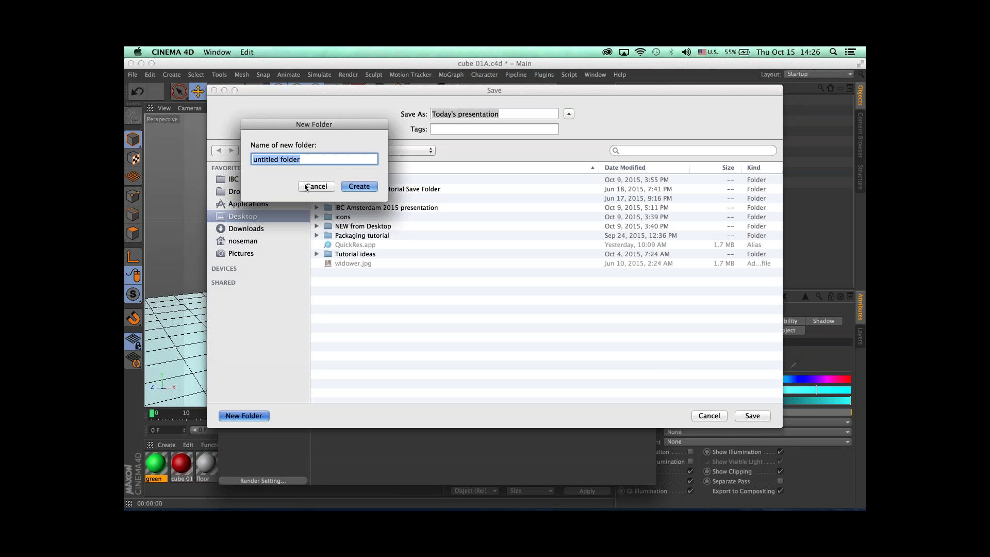
{"action": "type", "text": "today's renders"}
{"action": "left_click", "coordinate": [354, 186]}
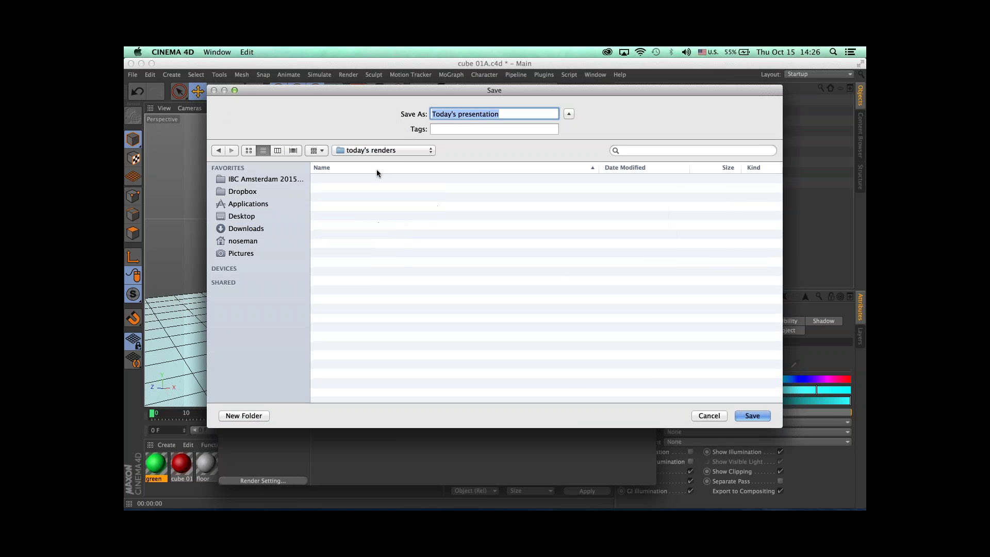
Step: Name the render output file 123 and save the path in the "today's renders" folder
{"action": "double_click", "coordinate": [444, 114]}
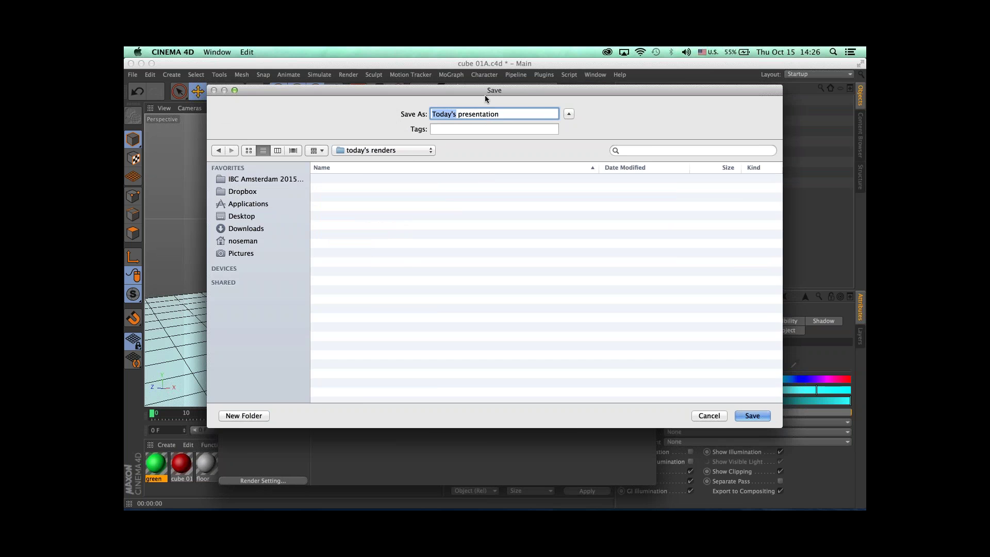
{"action": "left_click_drag", "start_coordinate": [484, 94], "coordinate": [665, 125]}
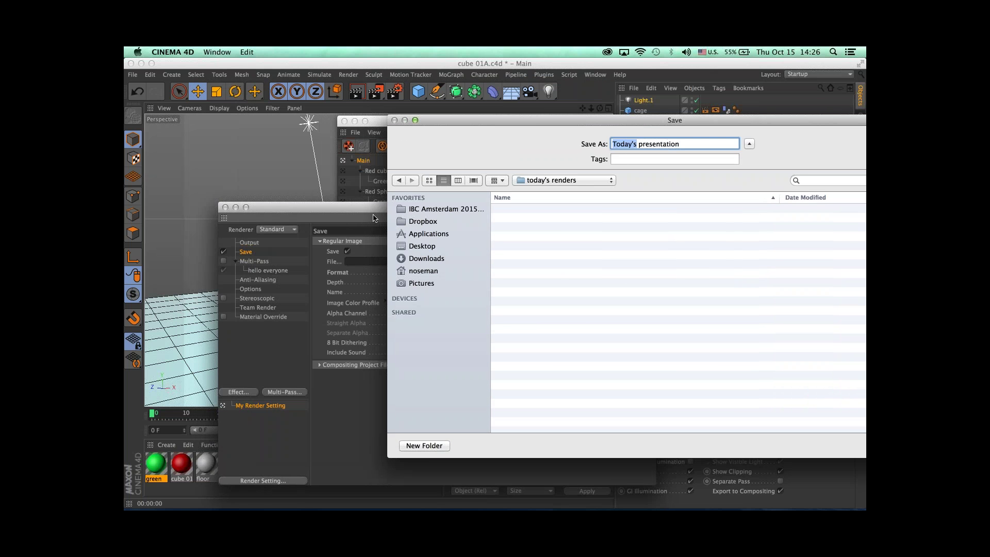
{"action": "triple_click", "coordinate": [615, 144]}
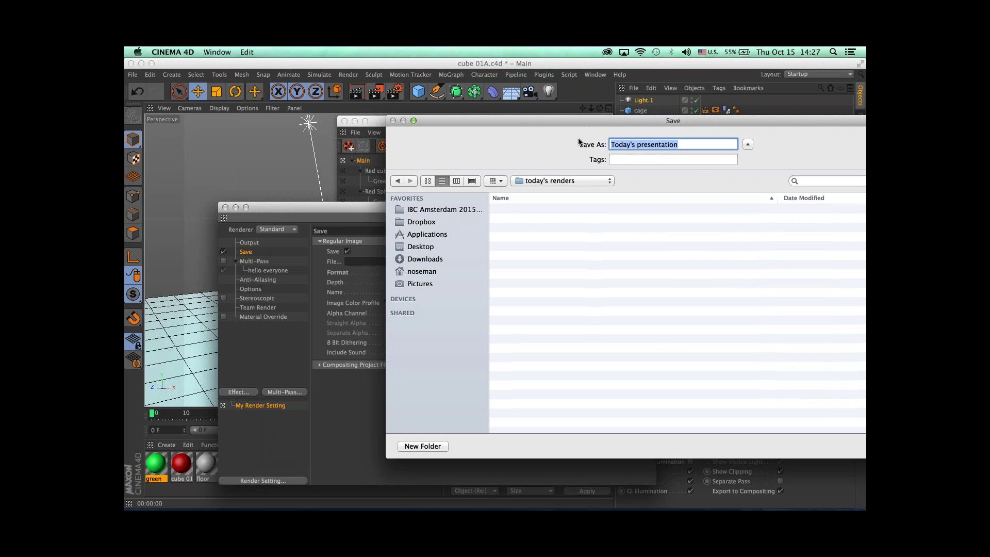
{"action": "left_click", "coordinate": [595, 163]}
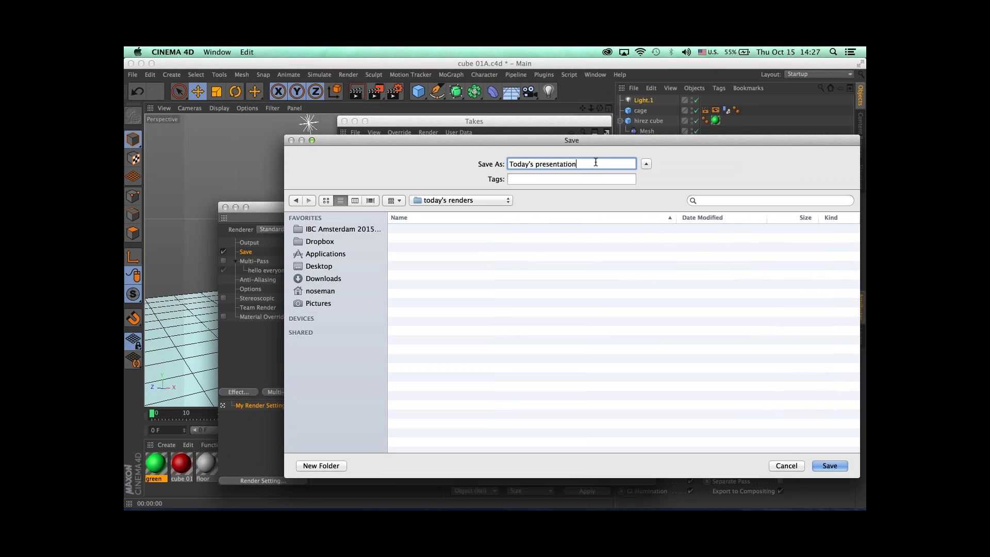
{"action": "key", "text": "super+a"}
{"action": "type", "text": "123"}
{"action": "left_click", "coordinate": [829, 465]}
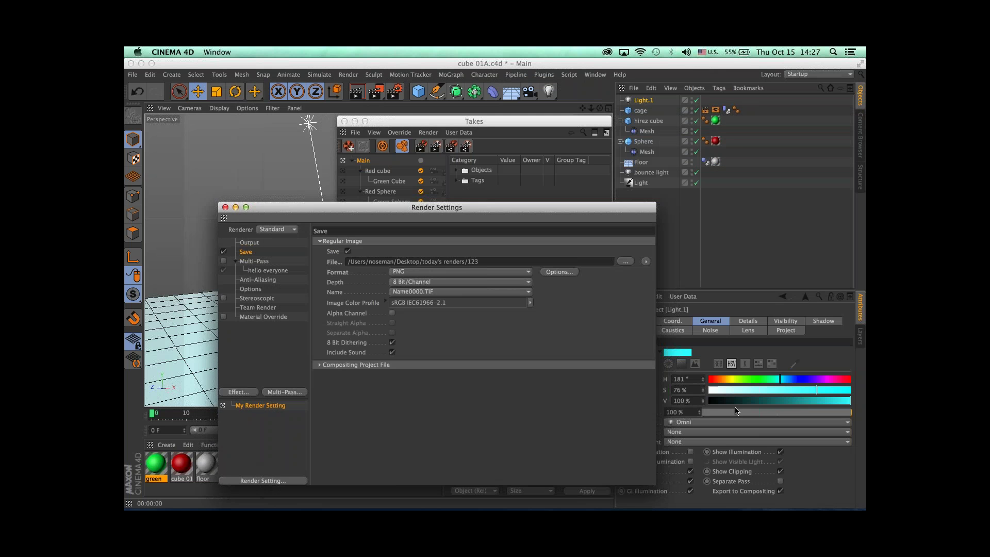
{"action": "left_click_drag", "start_coordinate": [480, 208], "coordinate": [511, 190]}
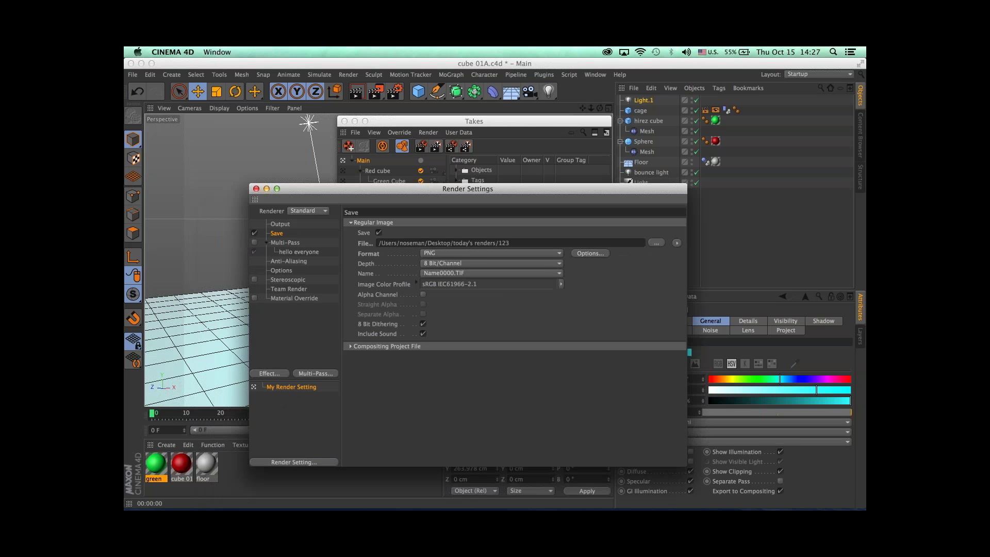
Step: Consult the Keynote token slide, replace 123 in the Cinema 4D render path with $prj, and show the list of available tokens
{"action": "key", "text": "super+Tab"}
{"action": "key", "text": "Tab"}
{"action": "key", "text": "super+shift+Tab"}
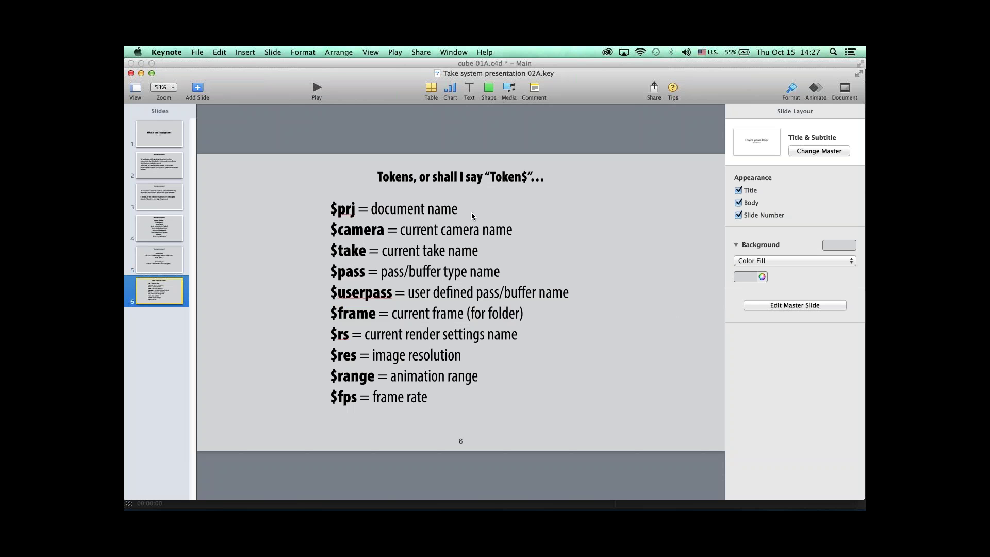
{"action": "key", "text": "super+Tab"}
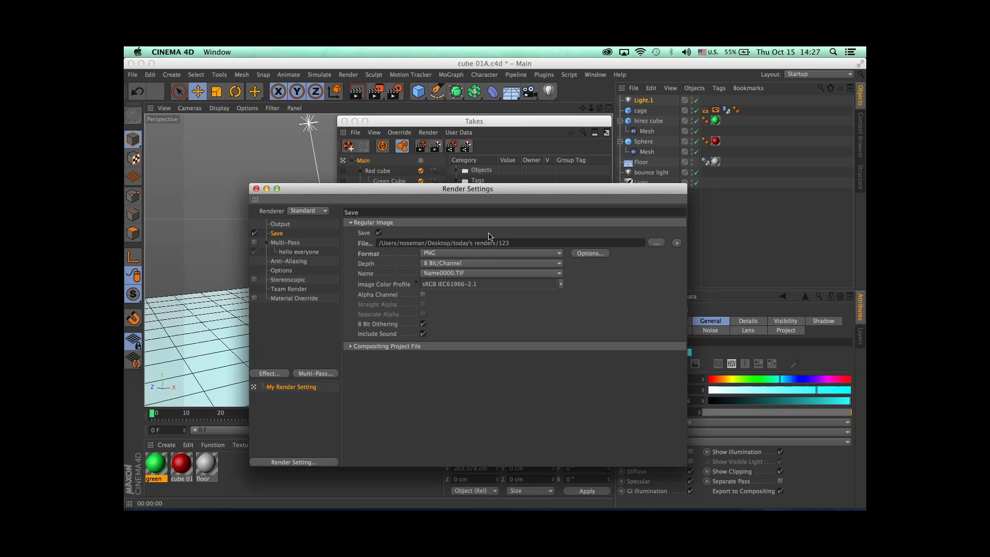
{"action": "left_click_drag", "start_coordinate": [498, 243], "coordinate": [533, 243]}
{"action": "type", "text": "$prj"}
{"action": "left_click", "coordinate": [677, 244]}
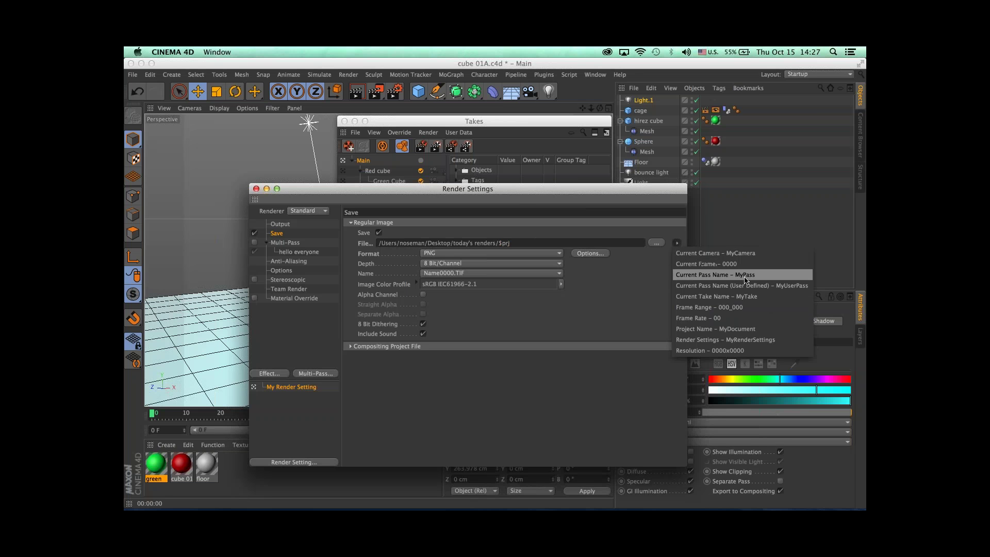
Step: Add the current pass name token to the render path with slash separators so it ends in $prj/$pass/
{"action": "left_click", "coordinate": [720, 277]}
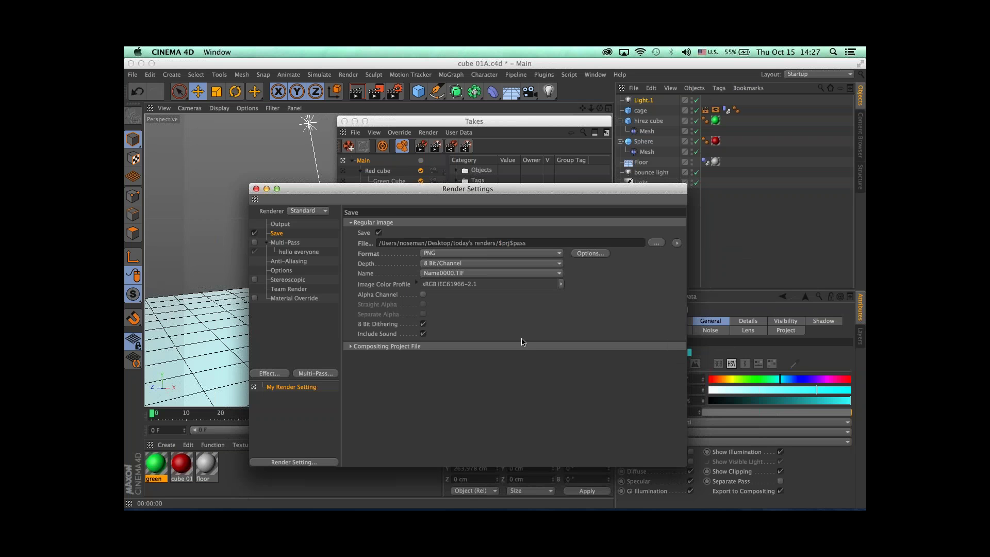
{"action": "type", "text": "/"}
{"action": "left_click", "coordinate": [513, 243]}
{"action": "type", "text": "/"}
{"action": "left_click_drag", "start_coordinate": [521, 190], "coordinate": [504, 221]}
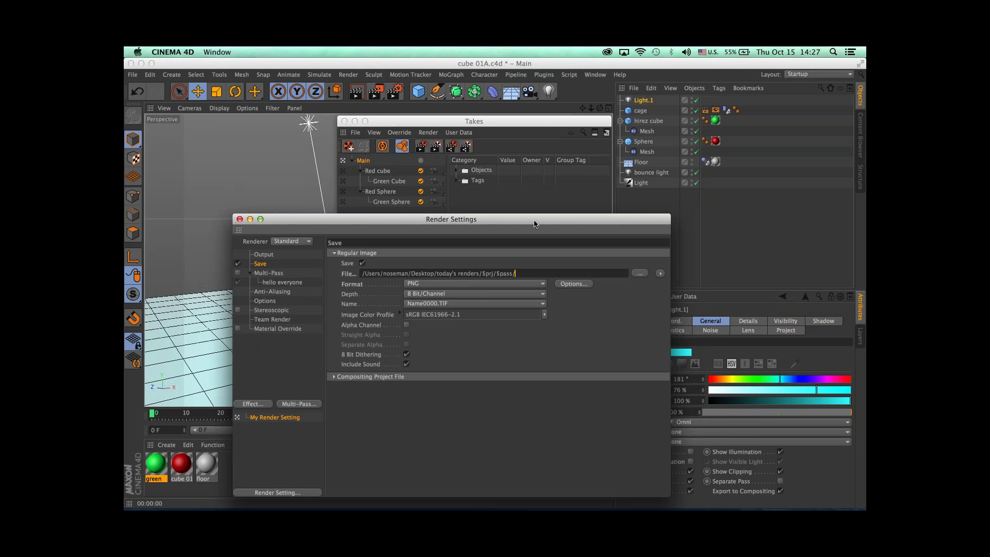
{"action": "left_click_drag", "start_coordinate": [536, 222], "coordinate": [540, 197]}
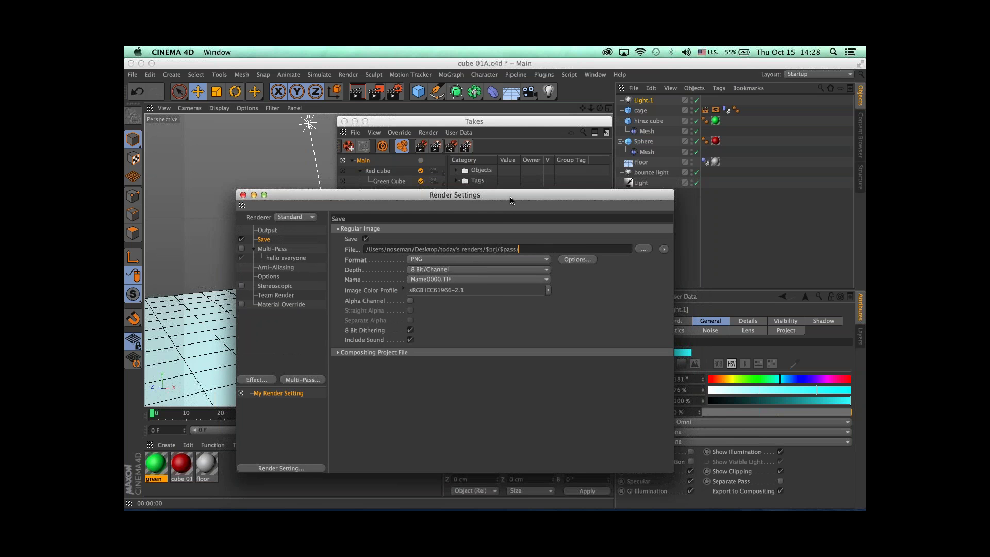
{"action": "left_click_drag", "start_coordinate": [513, 198], "coordinate": [510, 204]}
{"action": "left_click", "coordinate": [526, 258]}
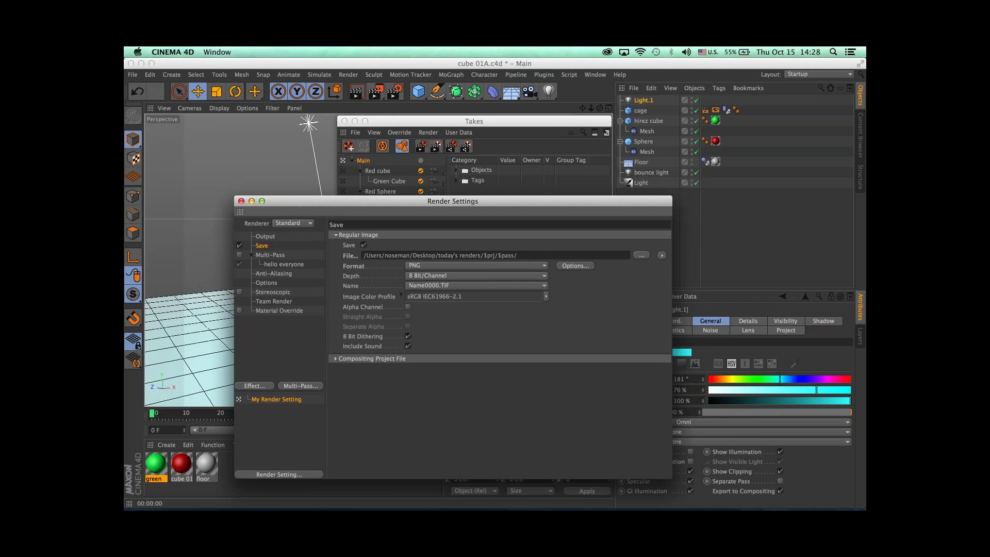
Step: Insert the current take name token and remove $pass so the render path ends in $prj/$take/
{"action": "left_click", "coordinate": [662, 255]}
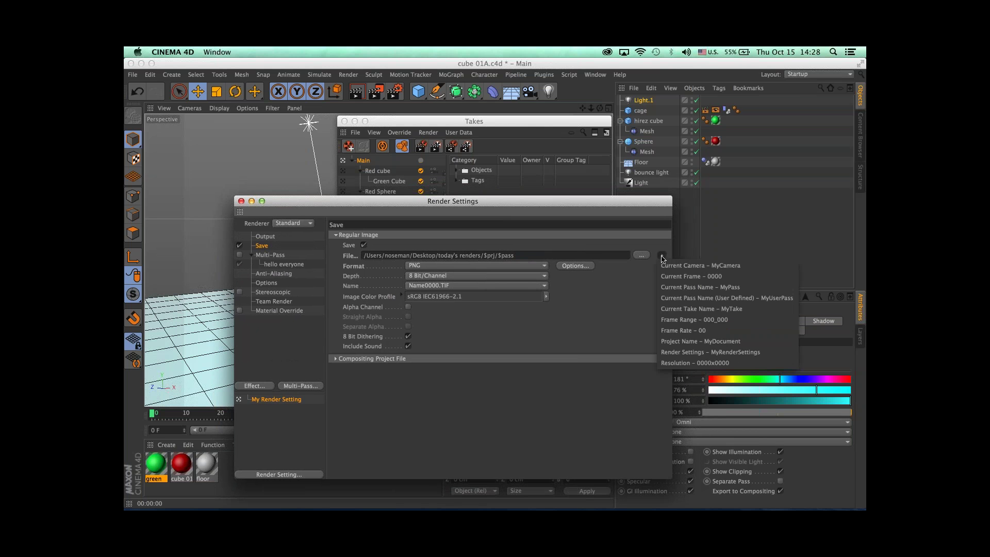
{"action": "left_click", "coordinate": [675, 308]}
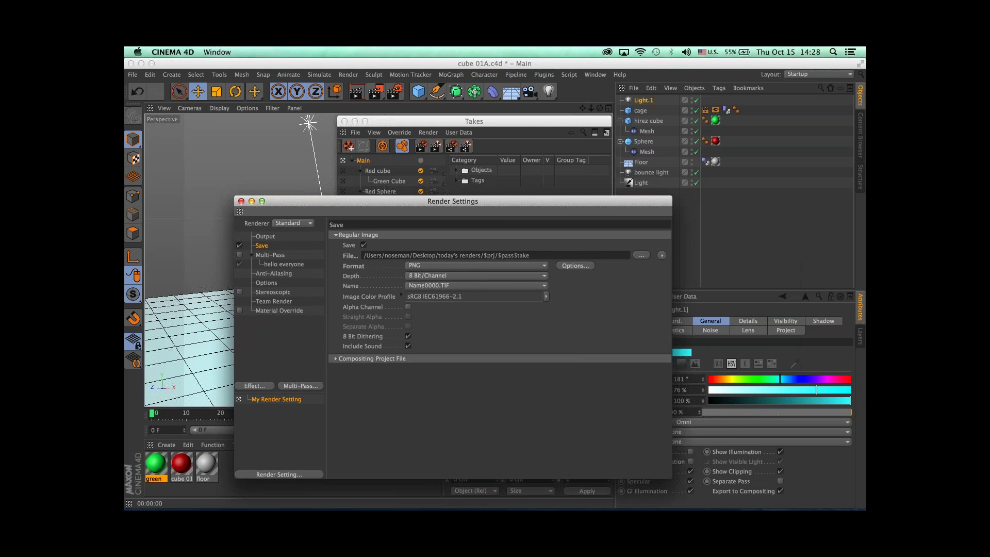
{"action": "left_click", "coordinate": [515, 255]}
{"action": "key", "text": "BackSpace"}
{"action": "key", "text": "BackSpace"}
{"action": "key", "text": "BackSpace"}
{"action": "key", "text": "BackSpace"}
{"action": "key", "text": "BackSpace"}
{"action": "left_click", "coordinate": [522, 256]}
{"action": "left_click_drag", "start_coordinate": [398, 219], "coordinate": [400, 242]}
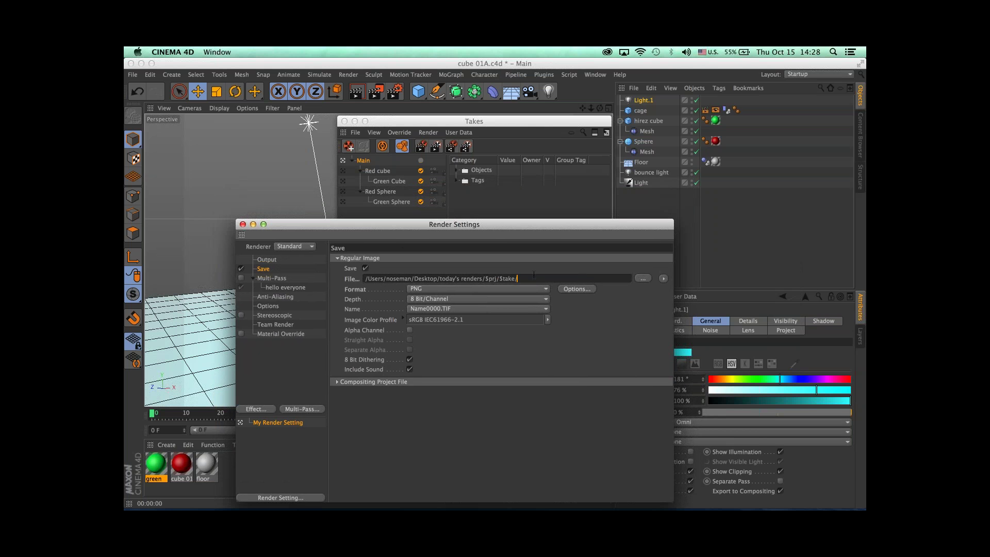
Step: Copy the $take token to the end of the render path and add an underscore after it
{"action": "left_click", "coordinate": [503, 279]}
{"action": "left_click", "coordinate": [503, 278]}
{"action": "double_click", "coordinate": [501, 279]}
{"action": "key", "text": "super+c"}
{"action": "key", "text": "super+Right"}
{"action": "key", "text": "super+v"}
{"action": "type", "text": "_"}
Step: Check the token list in Keynote and return to Cinema 4D to complete the render path as $prj/$take/$take_$frame
{"action": "key", "text": "super+Tab"}
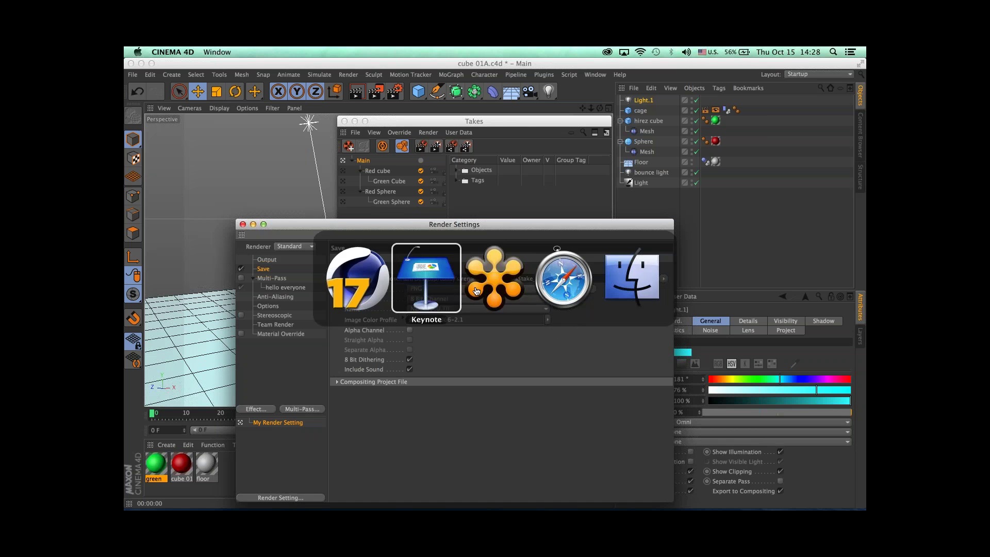
{"action": "left_click", "coordinate": [439, 287]}
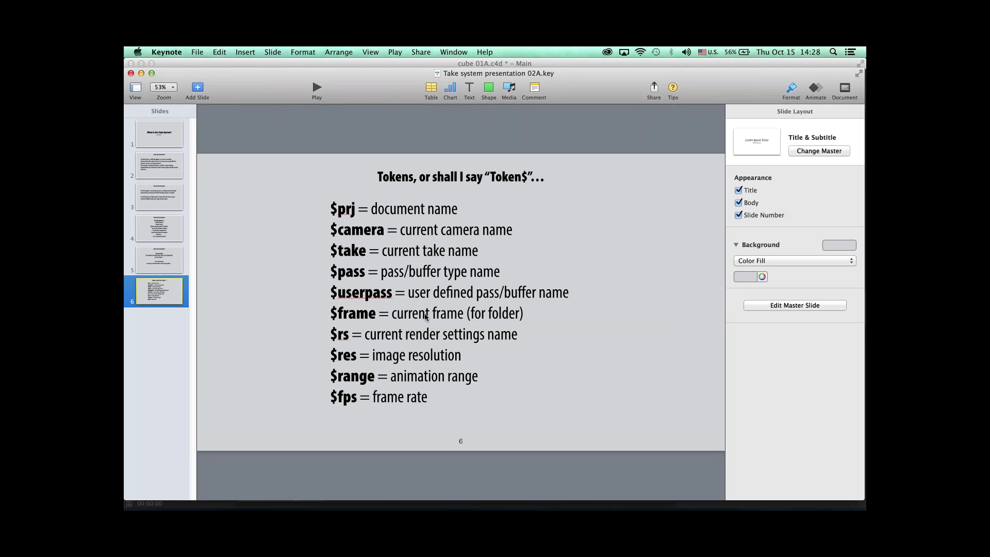
{"action": "key", "text": "super+Tab"}
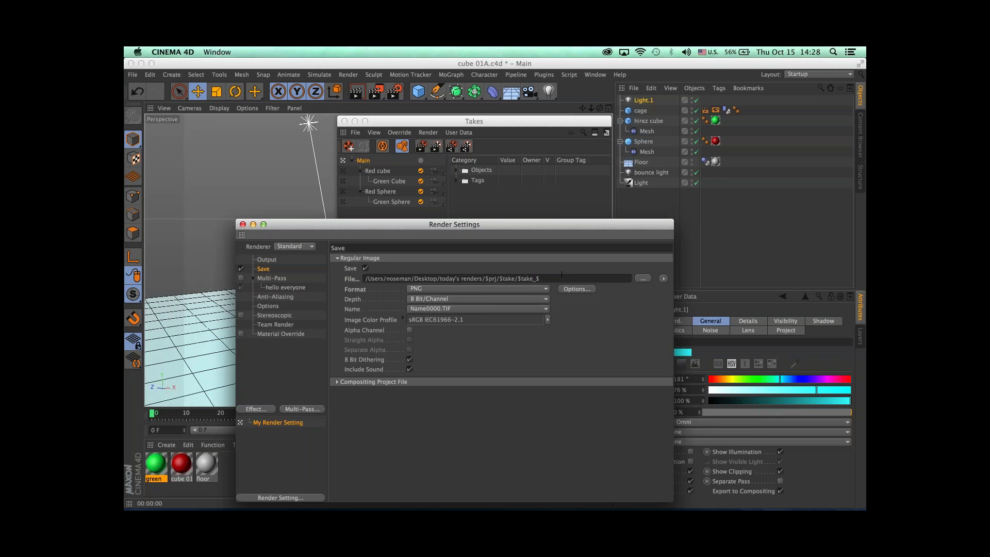
{"action": "type", "text": "frame"}
Step: Render the marked takes to the Picture Viewer and enlarge the viewer window
{"action": "left_click_drag", "start_coordinate": [435, 226], "coordinate": [435, 226]}
{"action": "left_click_drag", "start_coordinate": [524, 208], "coordinate": [485, 222]}
{"action": "left_click", "coordinate": [439, 132]}
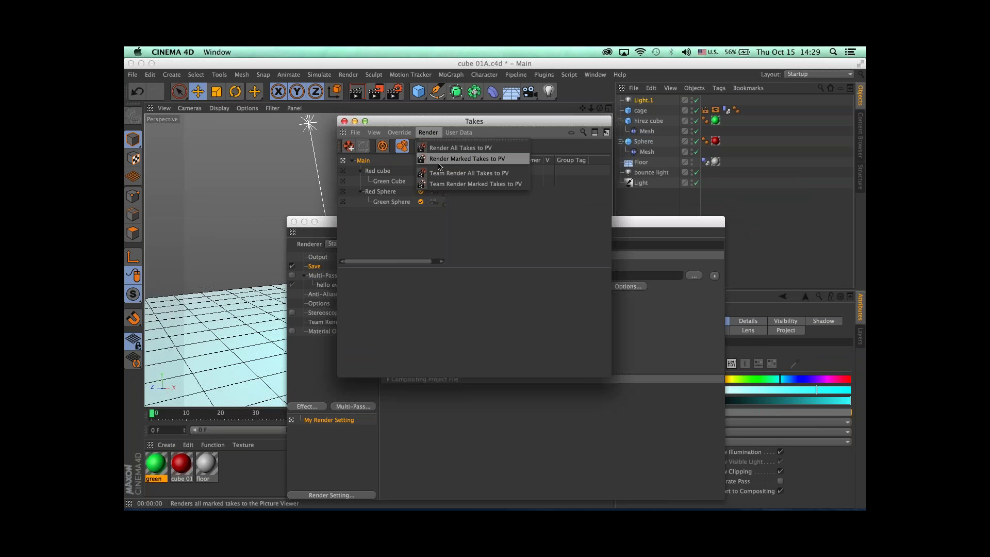
{"action": "left_click", "coordinate": [438, 160]}
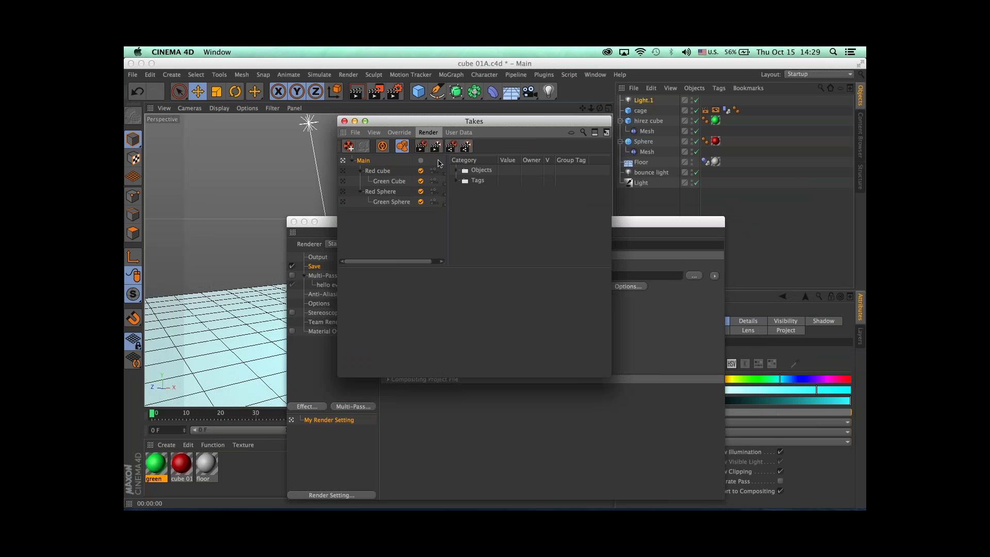
{"action": "left_click", "coordinate": [462, 240]}
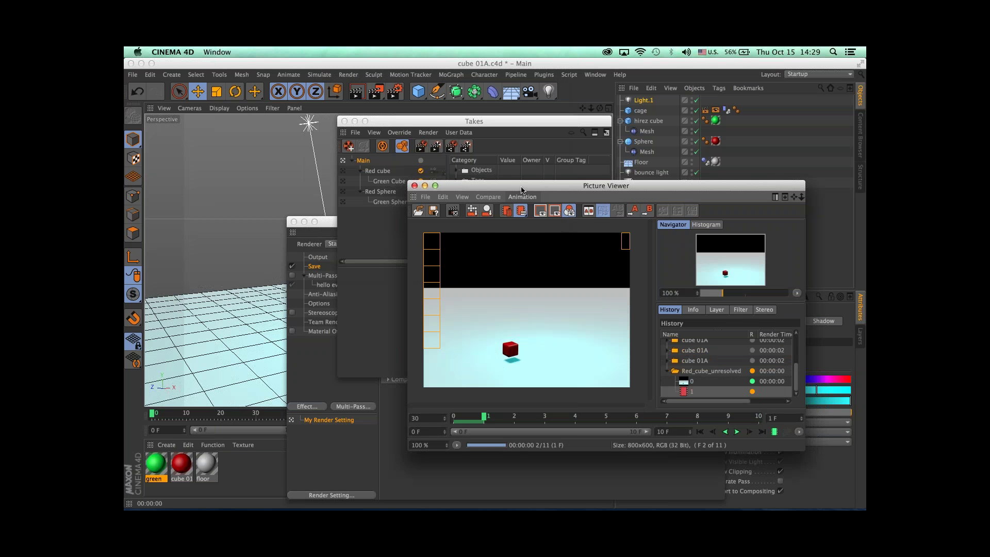
{"action": "left_click_drag", "start_coordinate": [521, 189], "coordinate": [417, 143]}
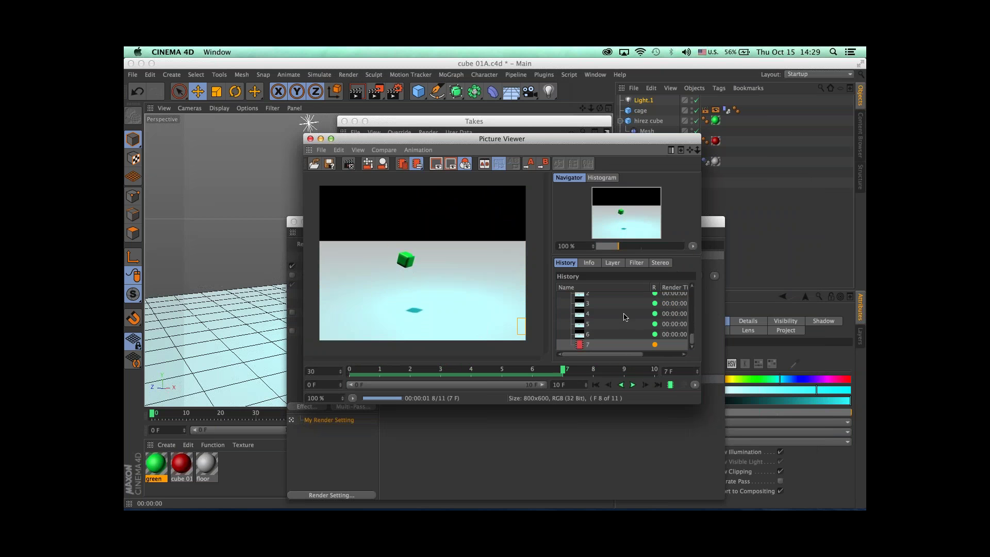
{"action": "left_click_drag", "start_coordinate": [700, 403], "coordinate": [823, 494]}
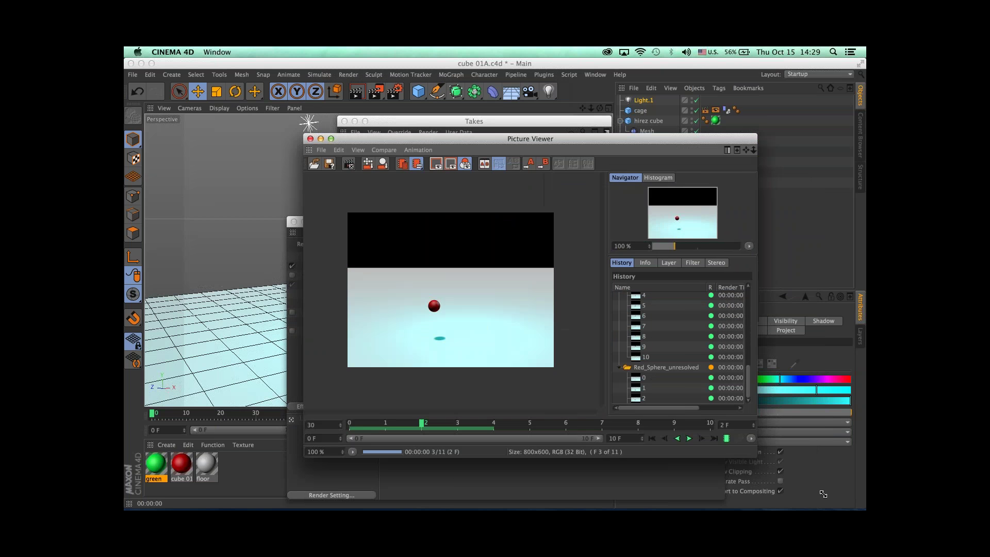
Step: Switch to Finder, open the cube_01A folder inside today's renders on the Desktop, and arrange the windows to compare it with the Takes list
{"action": "key", "text": "super+Tab"}
{"action": "key", "text": "super+Tab"}
{"action": "key", "text": "super+Tab"}
{"action": "key", "text": "super+Tab"}
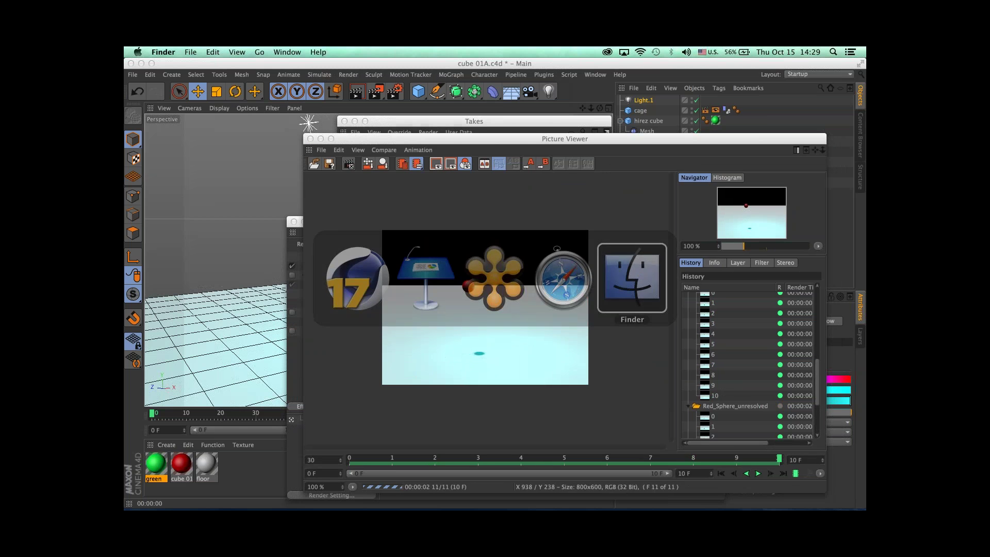
{"action": "key", "text": "super+n"}
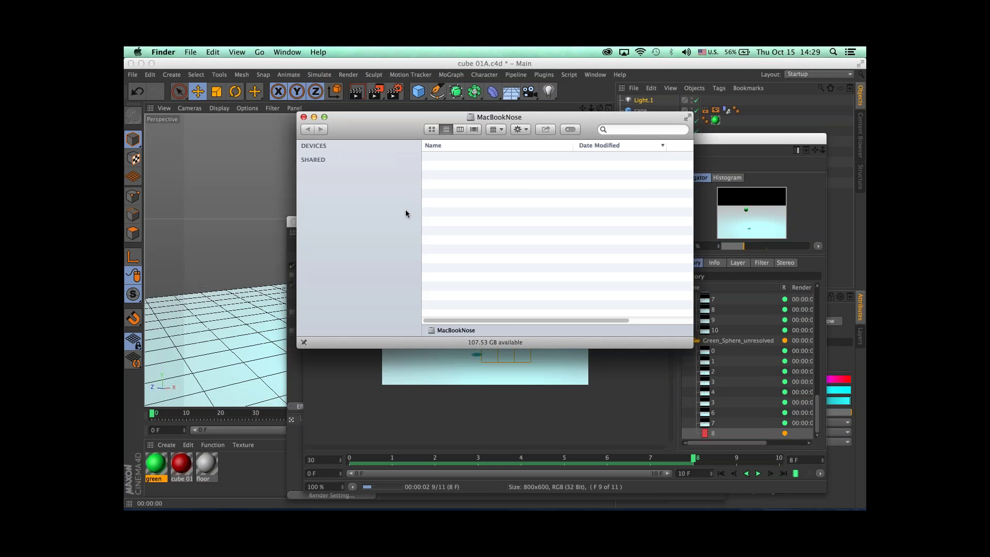
{"action": "left_click", "coordinate": [406, 218]}
{"action": "left_click", "coordinate": [470, 161]}
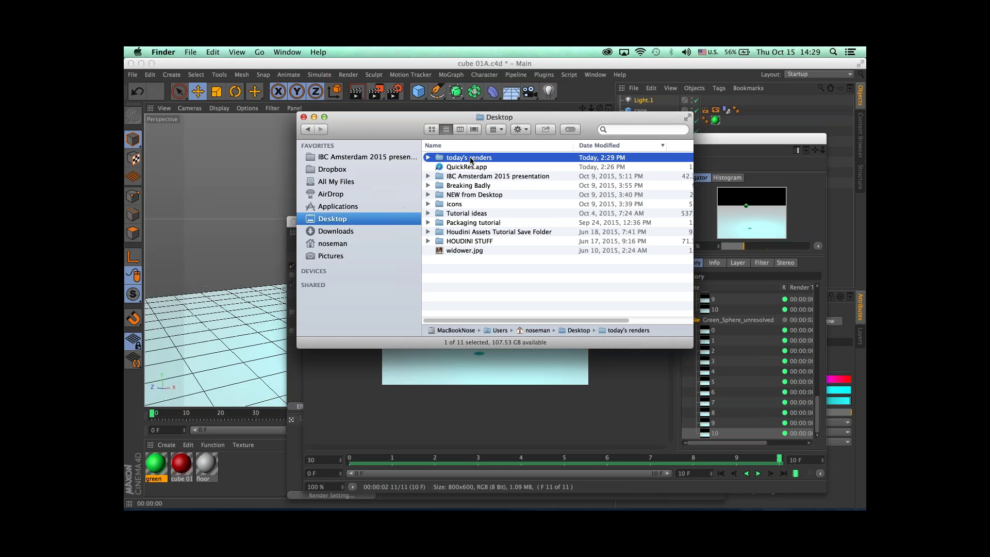
{"action": "double_click", "coordinate": [470, 158]}
{"action": "left_click_drag", "start_coordinate": [368, 133], "coordinate": [291, 161]}
{"action": "double_click", "coordinate": [389, 187]}
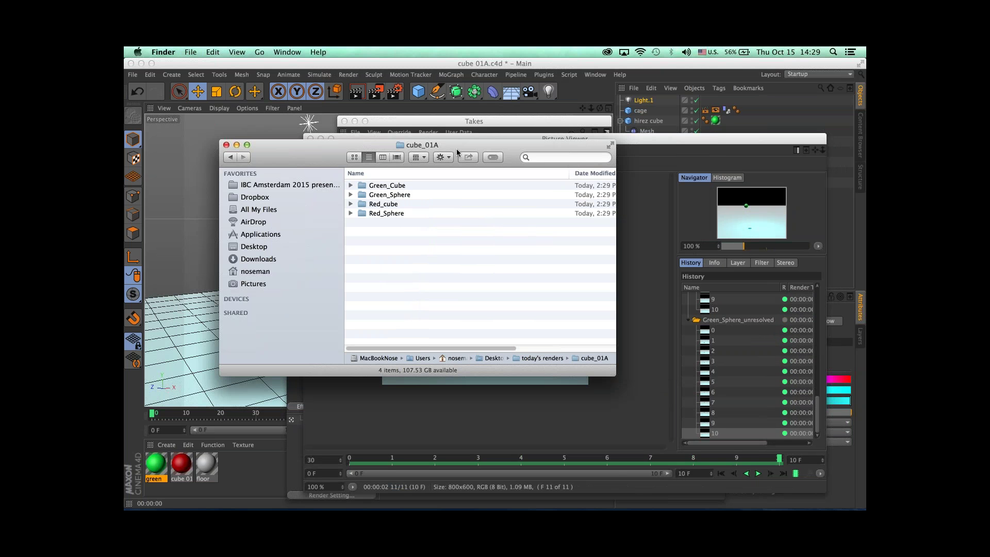
{"action": "left_click_drag", "start_coordinate": [457, 150], "coordinate": [440, 248]}
{"action": "left_click_drag", "start_coordinate": [479, 139], "coordinate": [484, 224]}
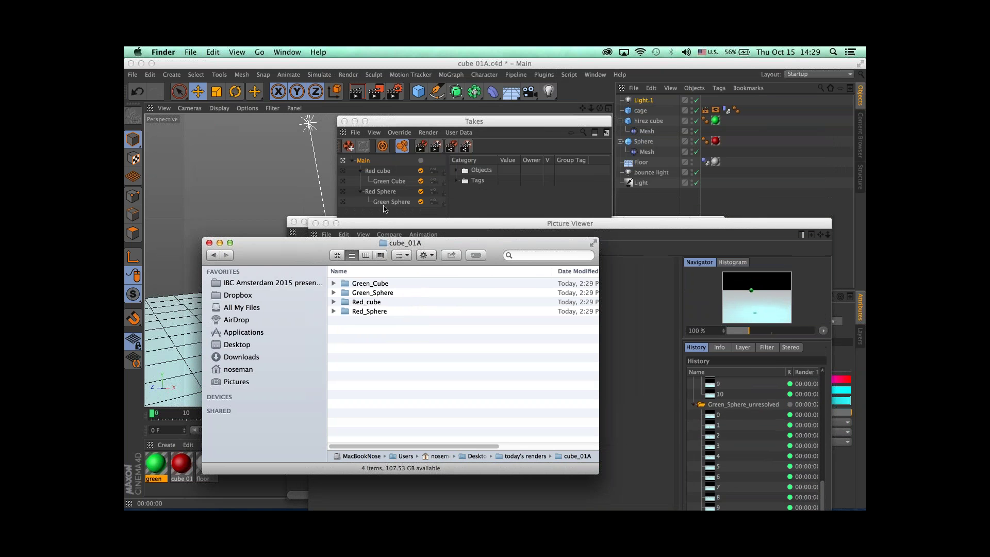
Step: Examine the rendered files in the Green_Cube, Green_Sphere, Red_cube and Red_Sphere folders
{"action": "double_click", "coordinate": [377, 285]}
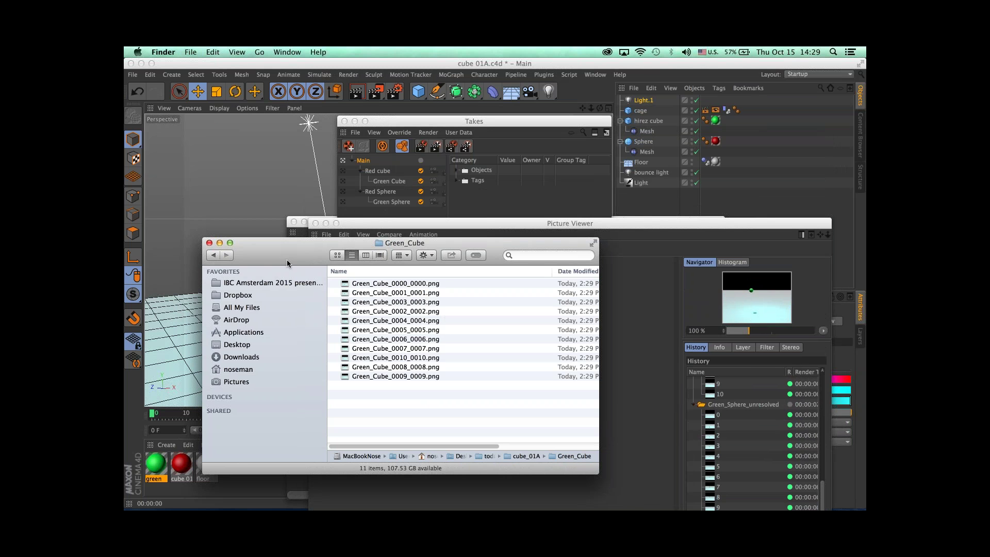
{"action": "left_click", "coordinate": [213, 255]}
{"action": "double_click", "coordinate": [370, 293]}
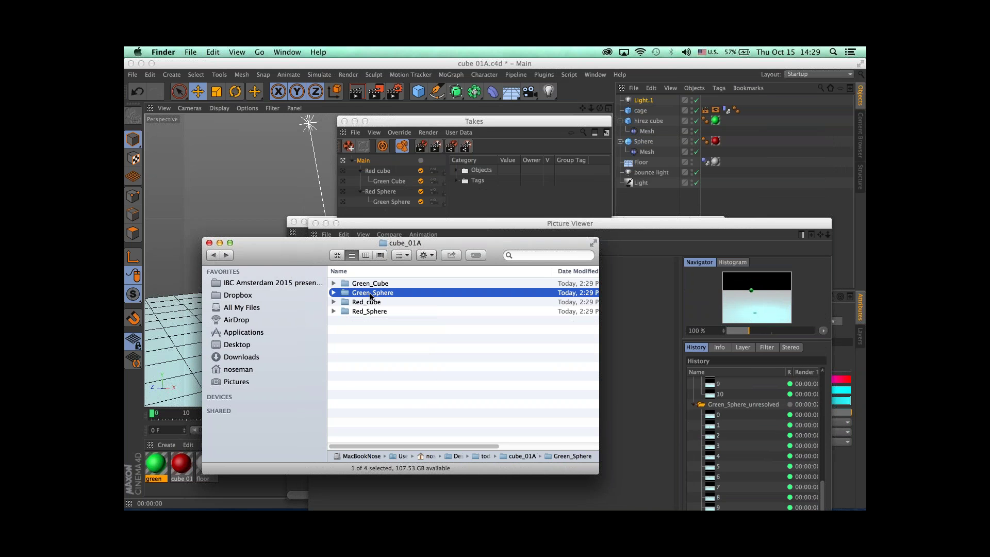
{"action": "left_click", "coordinate": [214, 257]}
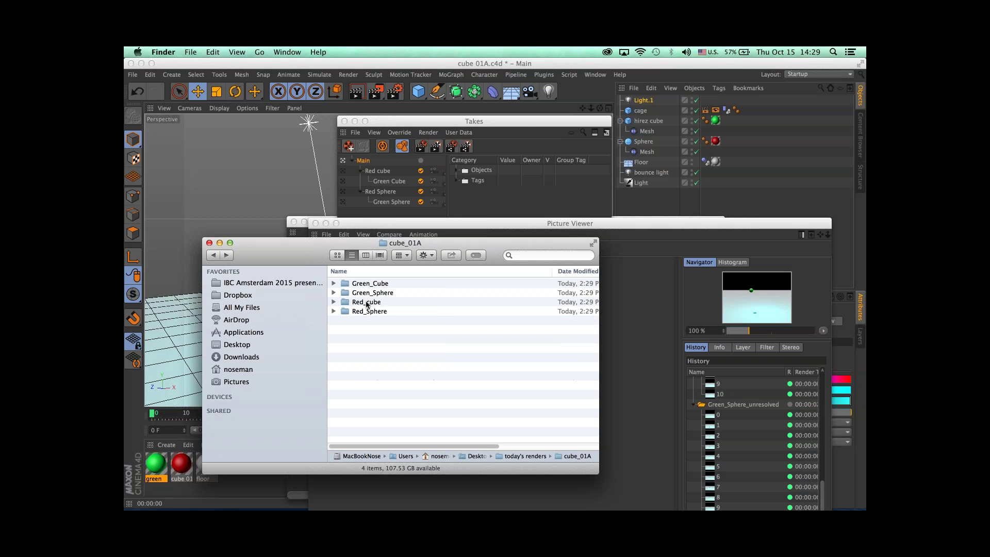
{"action": "double_click", "coordinate": [368, 303]}
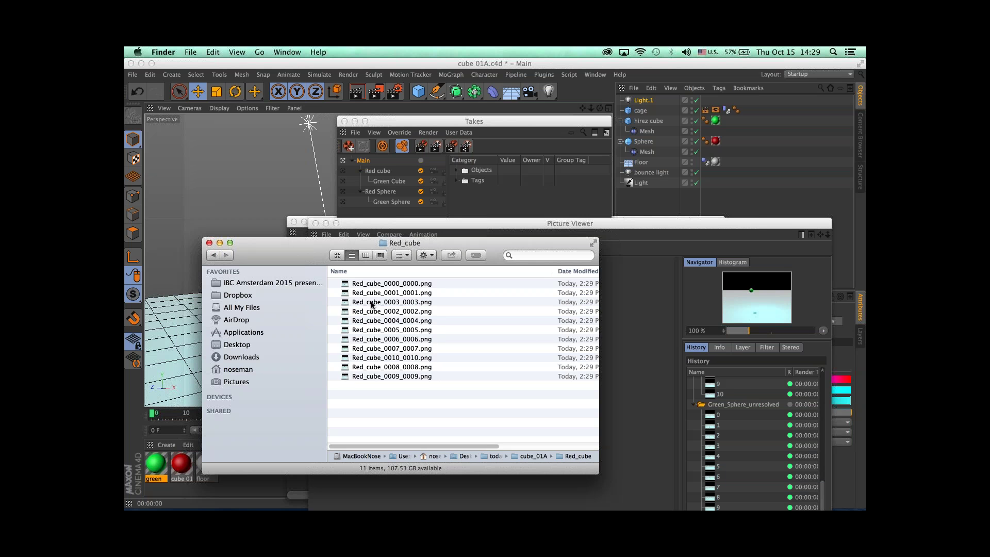
{"action": "left_click", "coordinate": [213, 256]}
{"action": "double_click", "coordinate": [345, 312]}
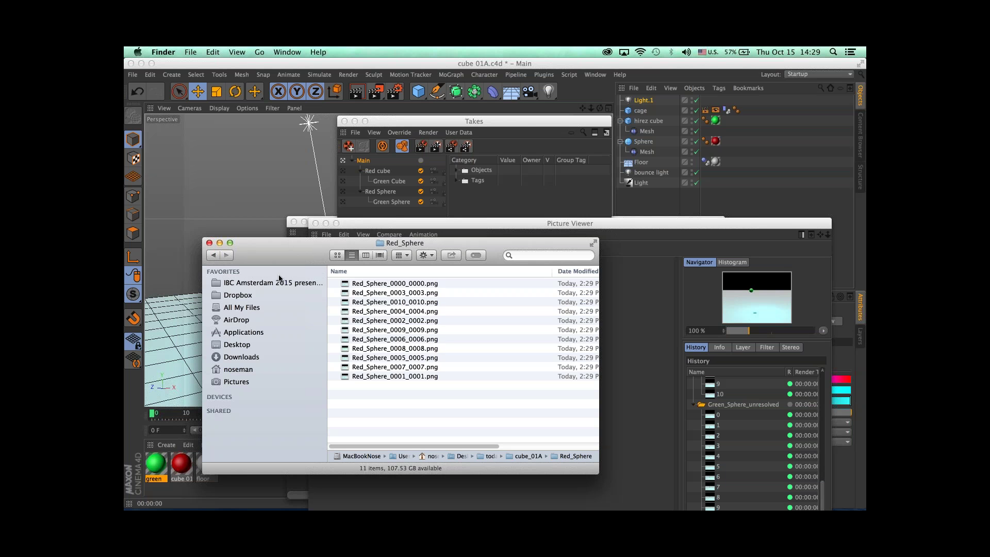
{"action": "left_click", "coordinate": [213, 257]}
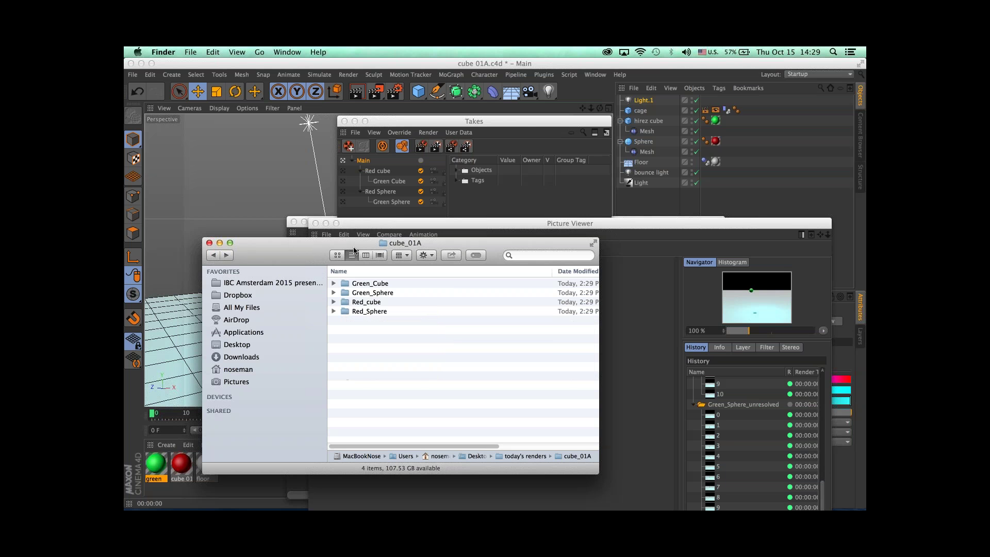
{"action": "left_click_drag", "start_coordinate": [319, 271], "coordinate": [477, 163]}
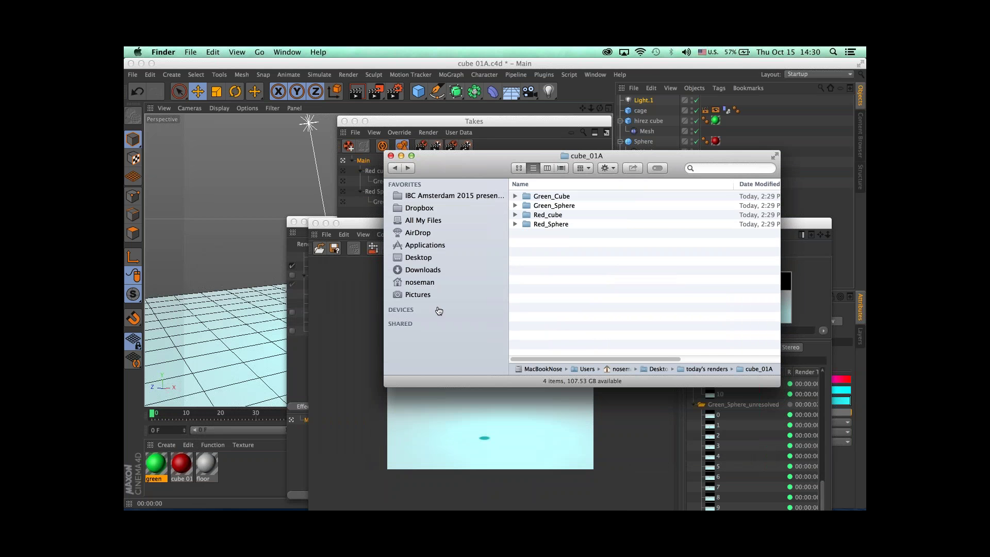
Step: Review the token slide in Keynote, return to Cinema 4D, and close the Picture Viewer and Takes windows
{"action": "key", "text": "super+Tab"}
{"action": "key", "text": "super+Tab"}
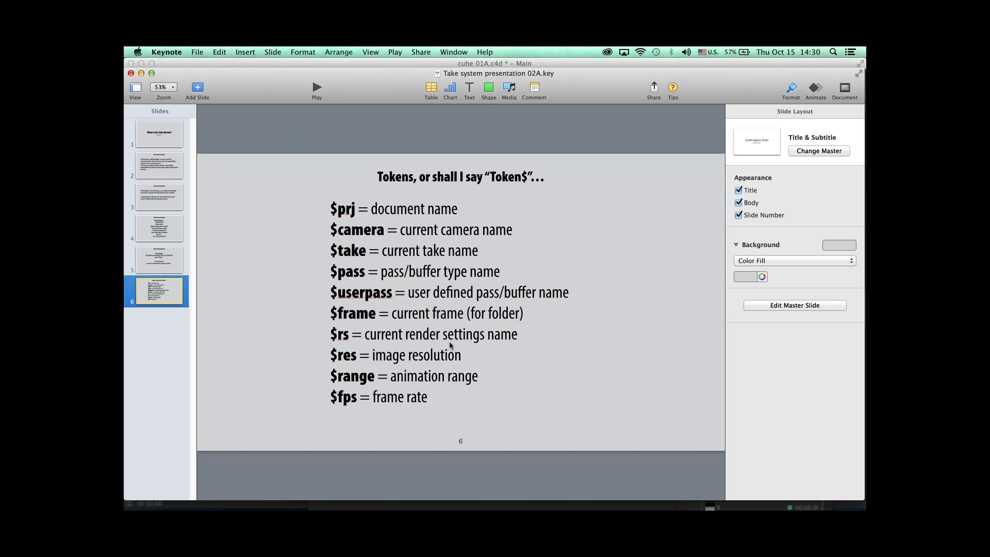
{"action": "key", "text": "super+Tab"}
{"action": "key", "text": "super+Tab"}
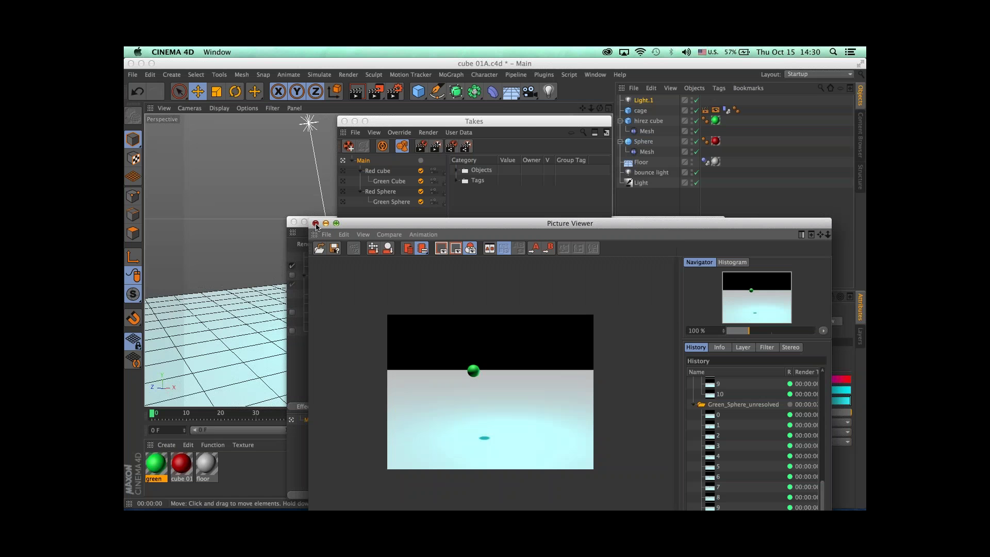
{"action": "left_click", "coordinate": [315, 223]}
{"action": "left_click", "coordinate": [344, 121]}
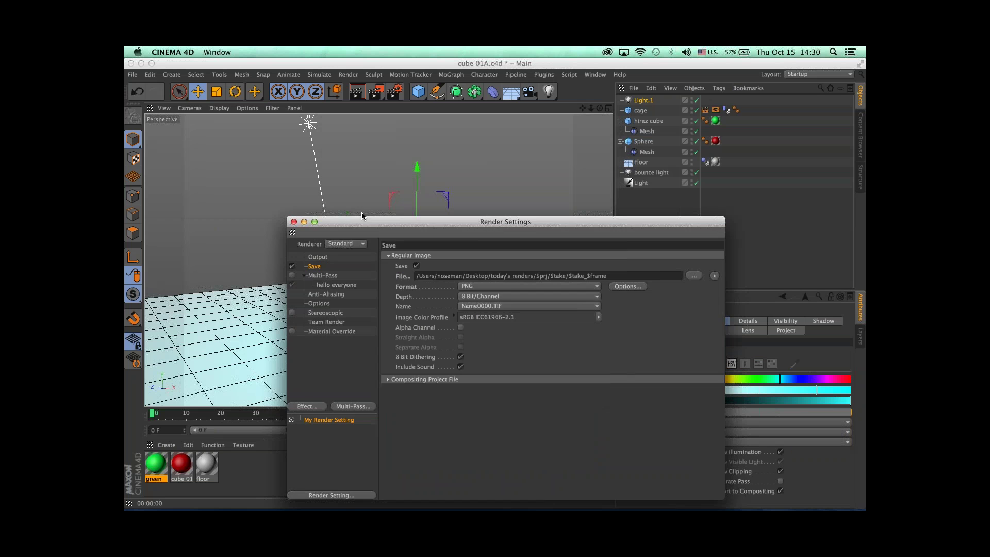
Step: Show the Output render settings, shrink the window, and create a child render setting under My Render Setting
{"action": "left_click_drag", "start_coordinate": [363, 221], "coordinate": [314, 120]}
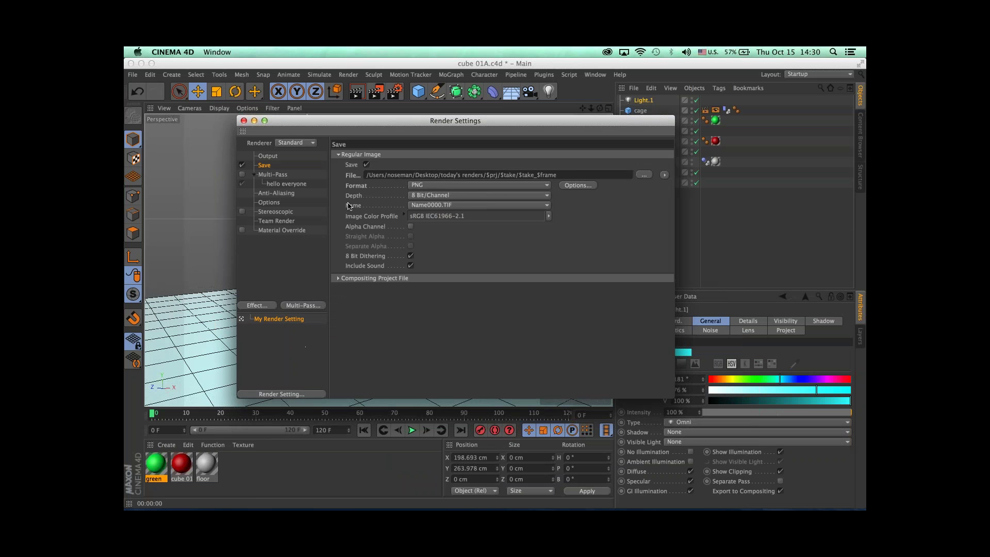
{"action": "left_click", "coordinate": [268, 156]}
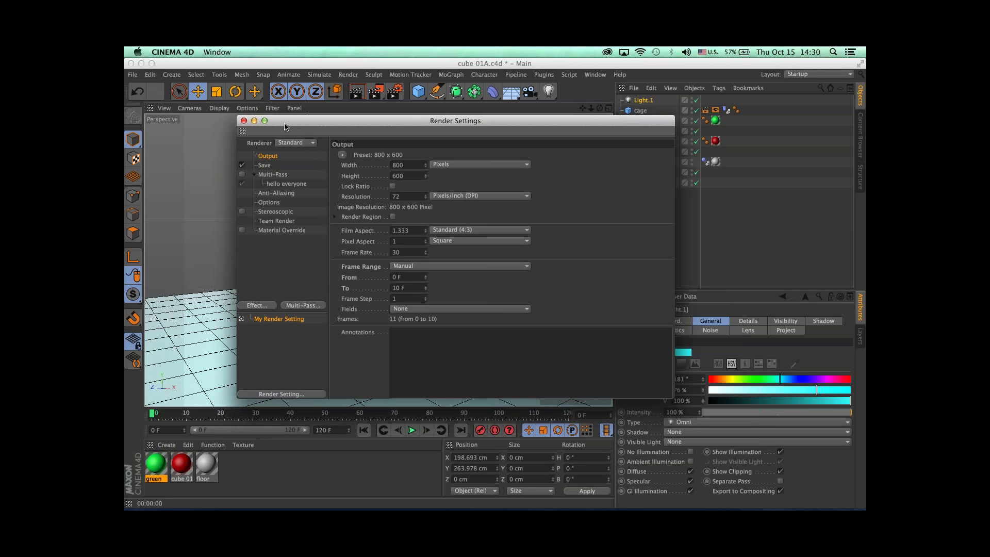
{"action": "left_click_drag", "start_coordinate": [285, 127], "coordinate": [206, 138]}
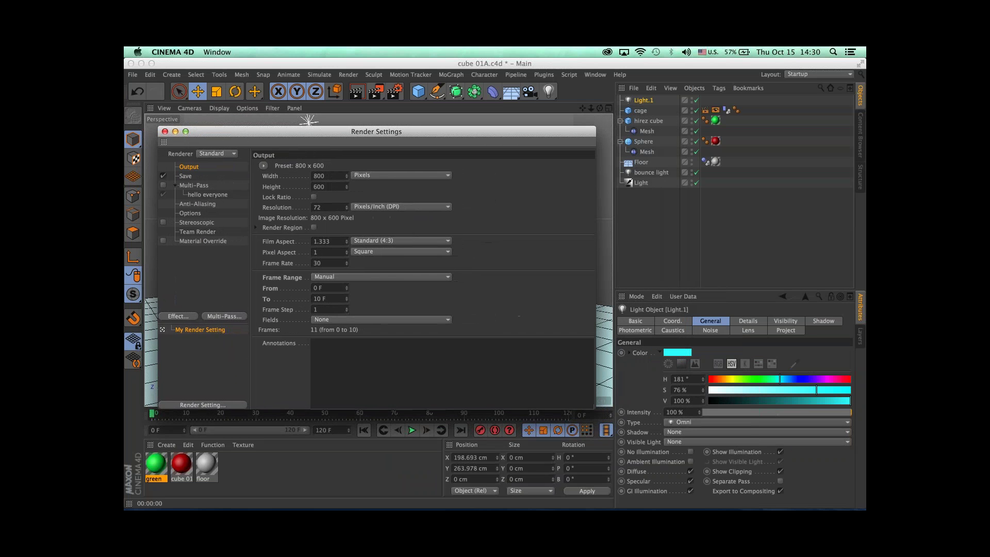
{"action": "left_click_drag", "start_coordinate": [540, 387], "coordinate": [529, 392]}
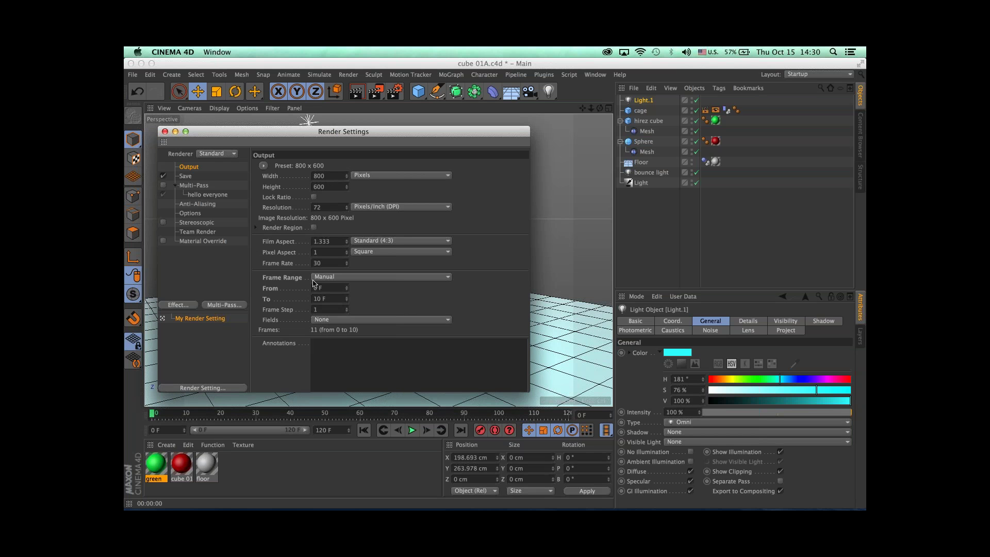
{"action": "right_click", "coordinate": [194, 320]}
{"action": "left_click", "coordinate": [201, 333]}
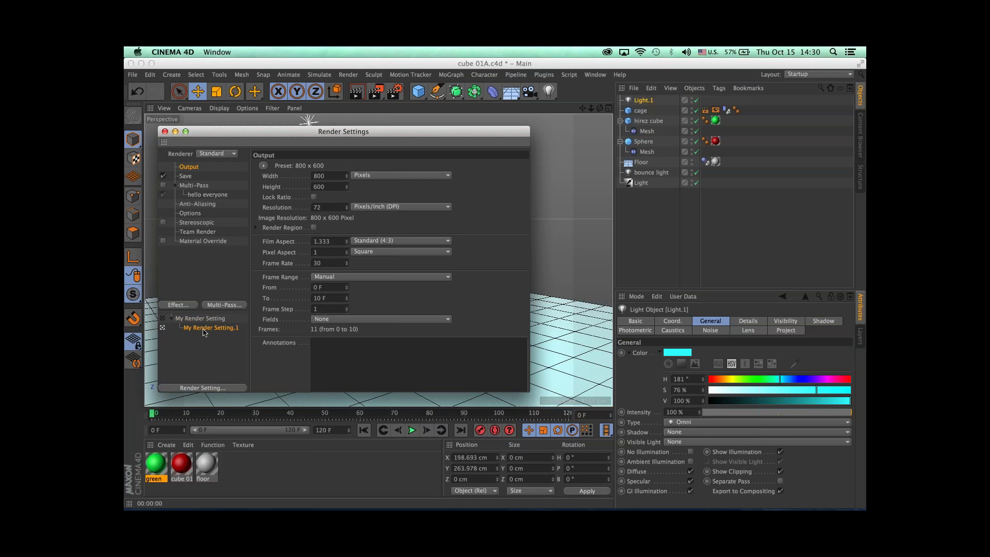
Step: Rename the new child render setting under My Render Setting as OGL
{"action": "double_click", "coordinate": [204, 329]}
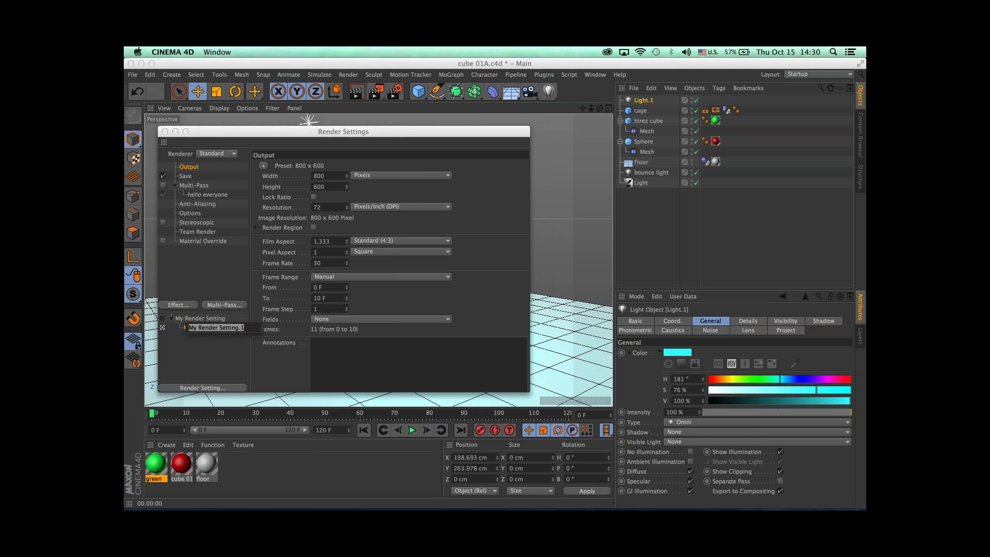
{"action": "type", "text": "C"}
{"action": "type", "text": "GL"}
{"action": "key", "text": "Return"}
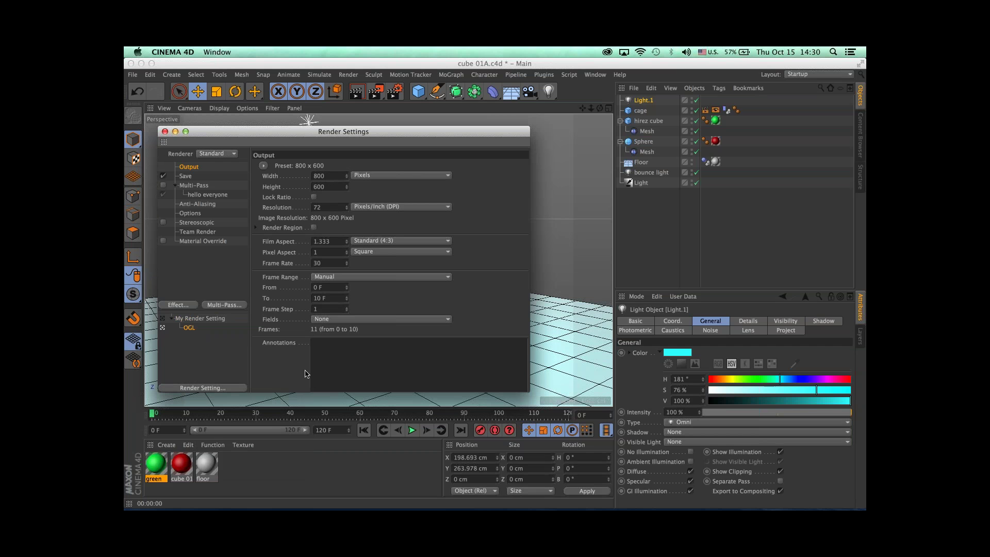
Step: Make sure the OGL child render setting is selected and set its renderer to Hardware
{"action": "left_click", "coordinate": [162, 323]}
{"action": "left_click", "coordinate": [189, 329]}
{"action": "left_click", "coordinate": [221, 154]}
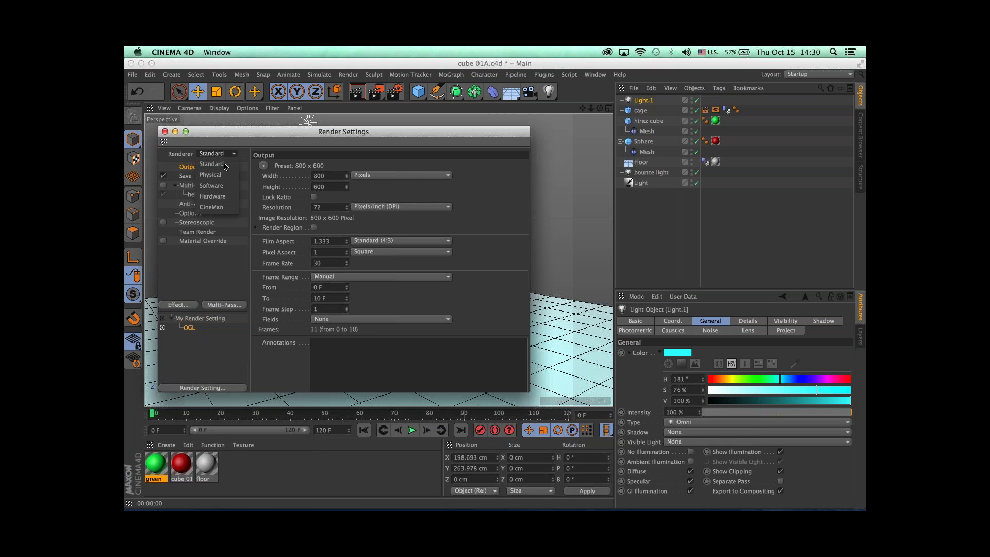
{"action": "left_click", "coordinate": [232, 201]}
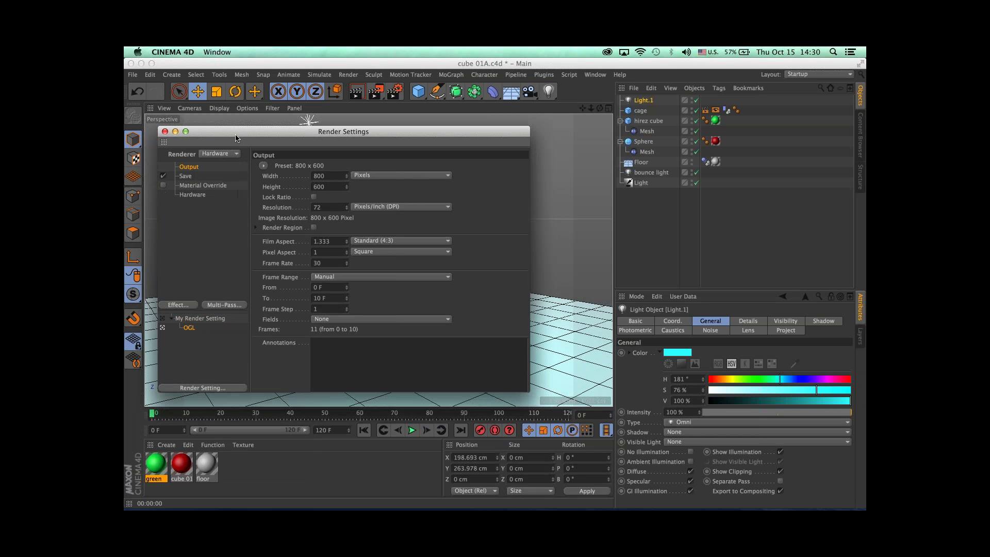
Step: Uncover the viewport, render the animation to the Picture Viewer with the OGL setting, and scrub the rendered frames to frame 3
{"action": "left_click_drag", "start_coordinate": [309, 131], "coordinate": [597, 159]}
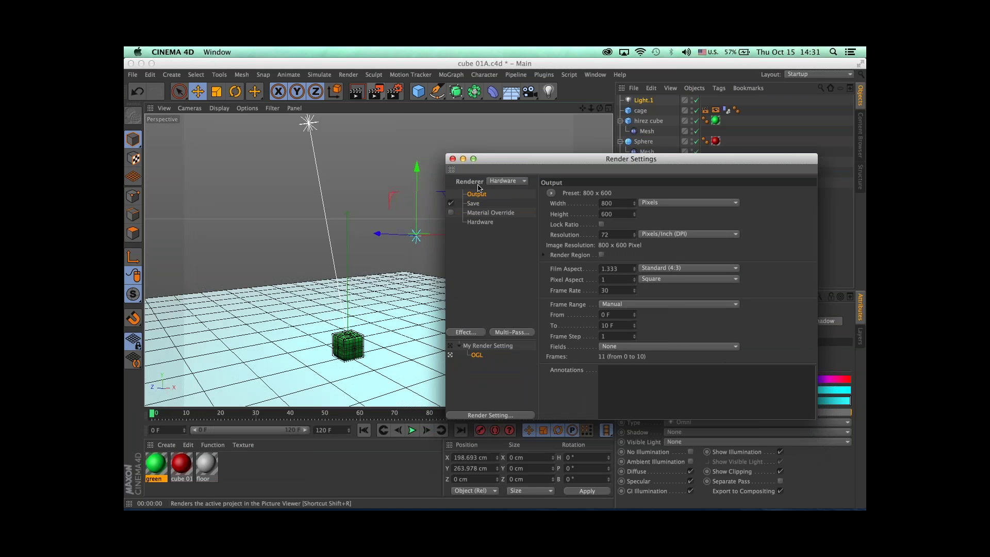
{"action": "left_click", "coordinate": [369, 96]}
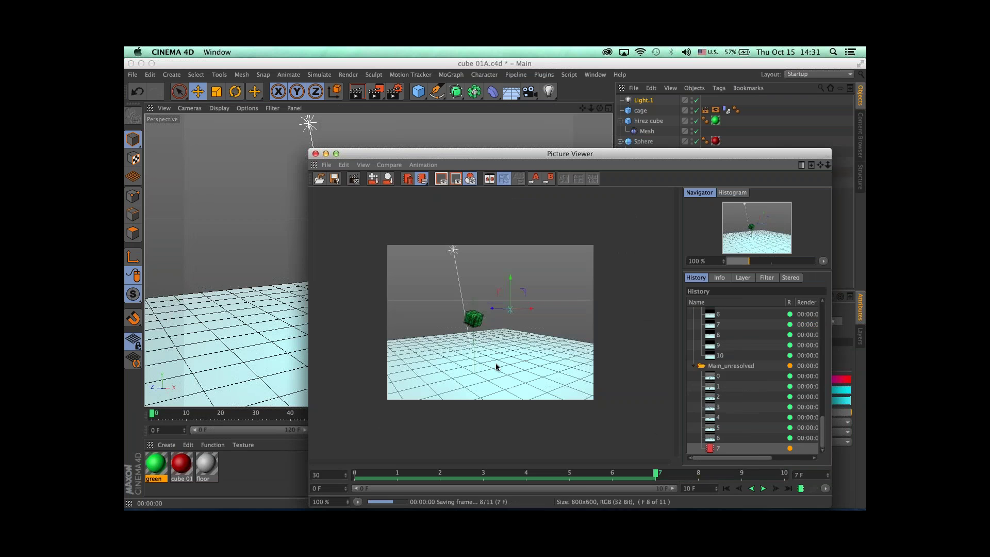
{"action": "left_click_drag", "start_coordinate": [396, 476], "coordinate": [484, 479]}
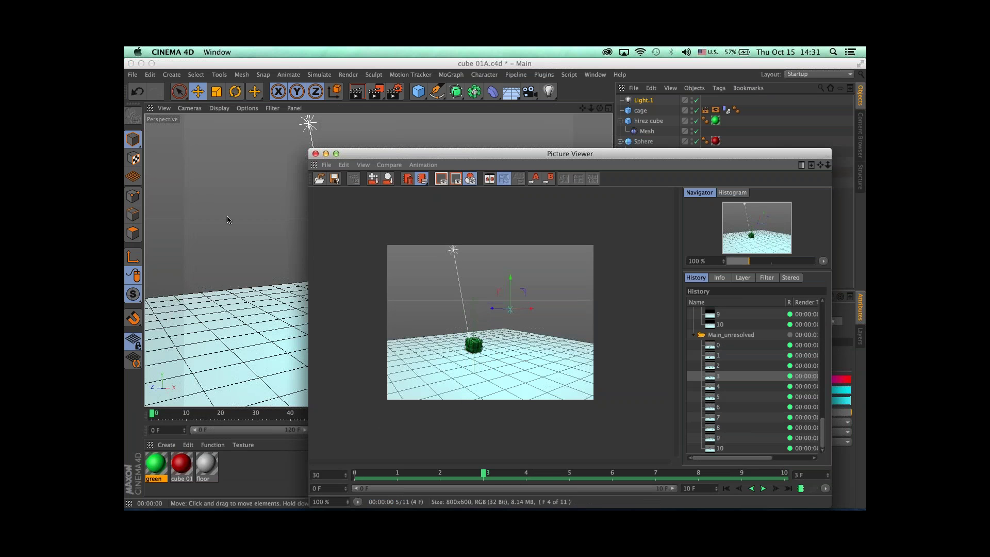
Step: Close the Picture Viewer and open a widened Takes manager alongside the repositioned render settings
{"action": "left_click", "coordinate": [316, 153]}
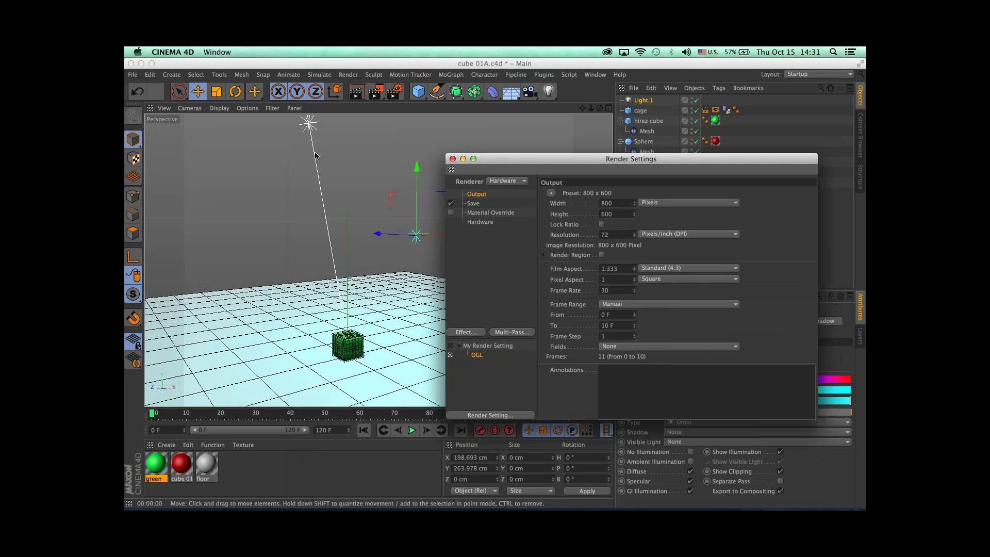
{"action": "left_click_drag", "start_coordinate": [552, 164], "coordinate": [333, 134]}
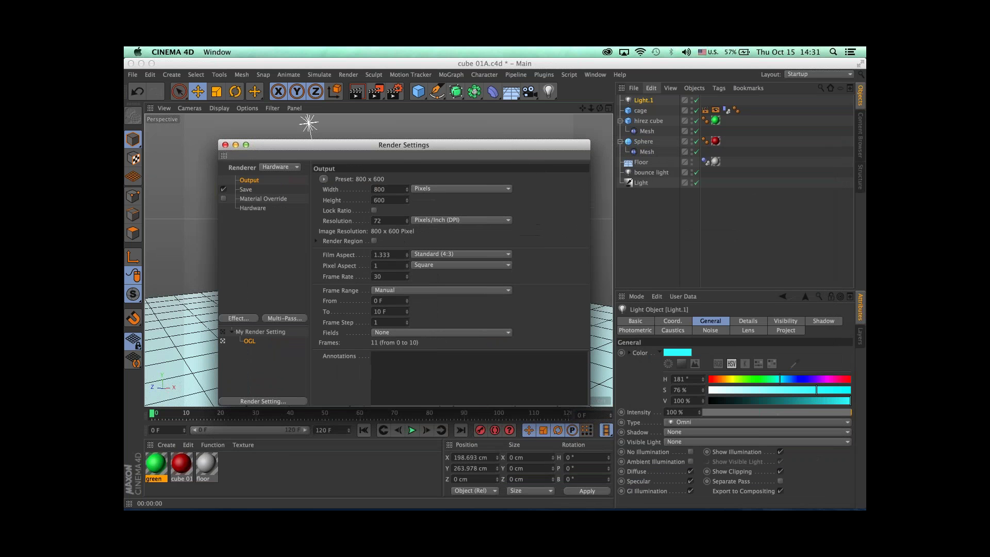
{"action": "left_click", "coordinate": [595, 75]}
{"action": "left_click", "coordinate": [612, 141]}
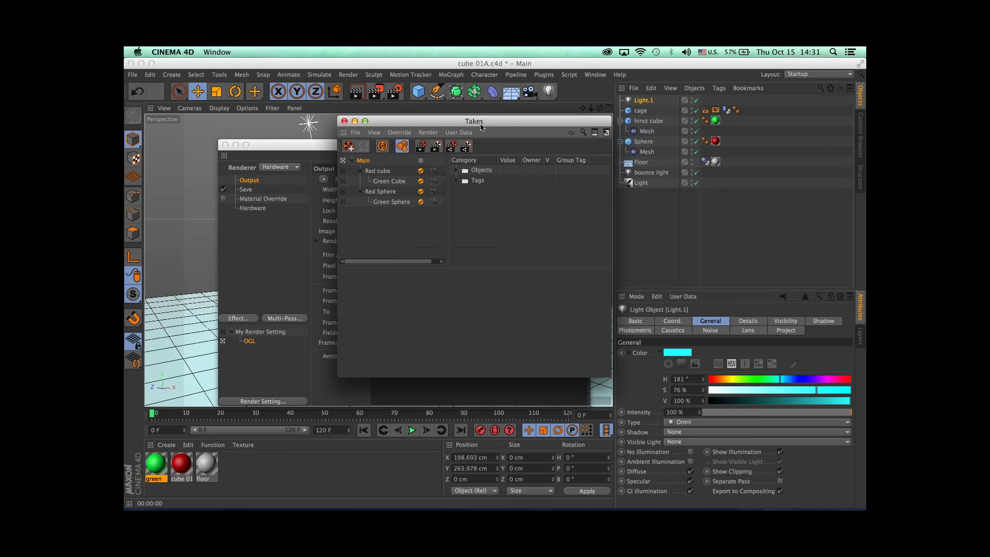
{"action": "left_click_drag", "start_coordinate": [488, 125], "coordinate": [570, 127]}
{"action": "left_click_drag", "start_coordinate": [691, 379], "coordinate": [787, 383]}
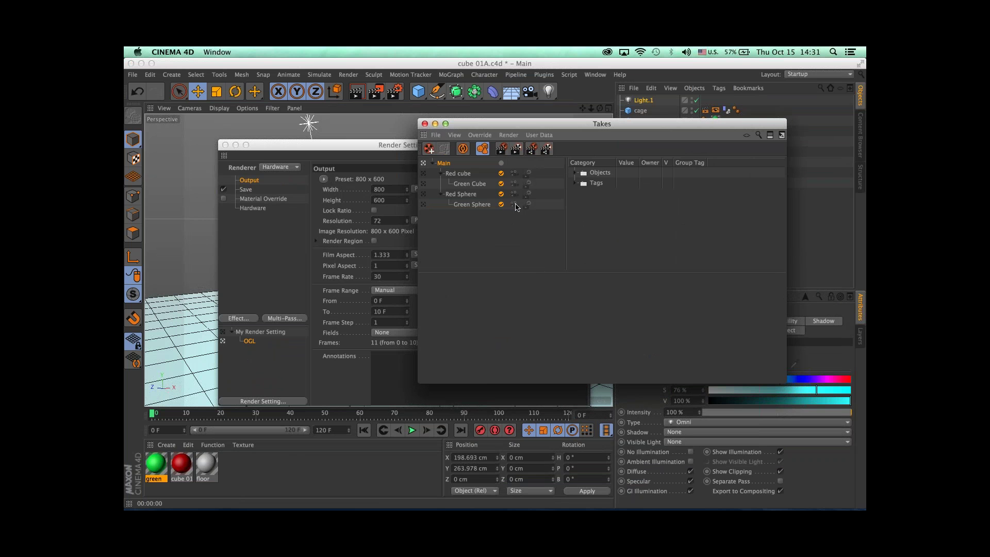
Step: Examine the camera and render setting choices available for the Red cube take
{"action": "left_click", "coordinate": [514, 174]}
{"action": "left_click", "coordinate": [513, 178]}
{"action": "left_click", "coordinate": [514, 177]}
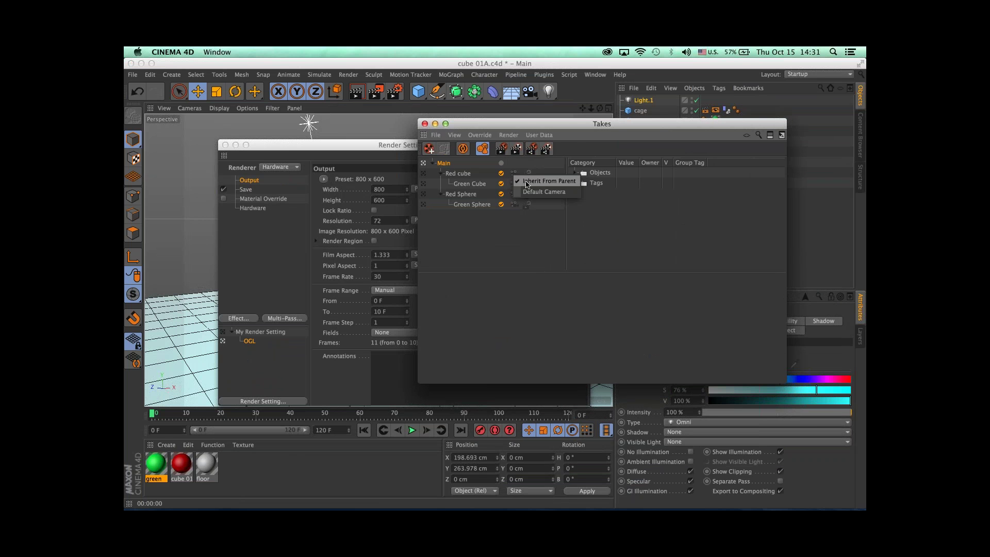
{"action": "left_click", "coordinate": [509, 173]}
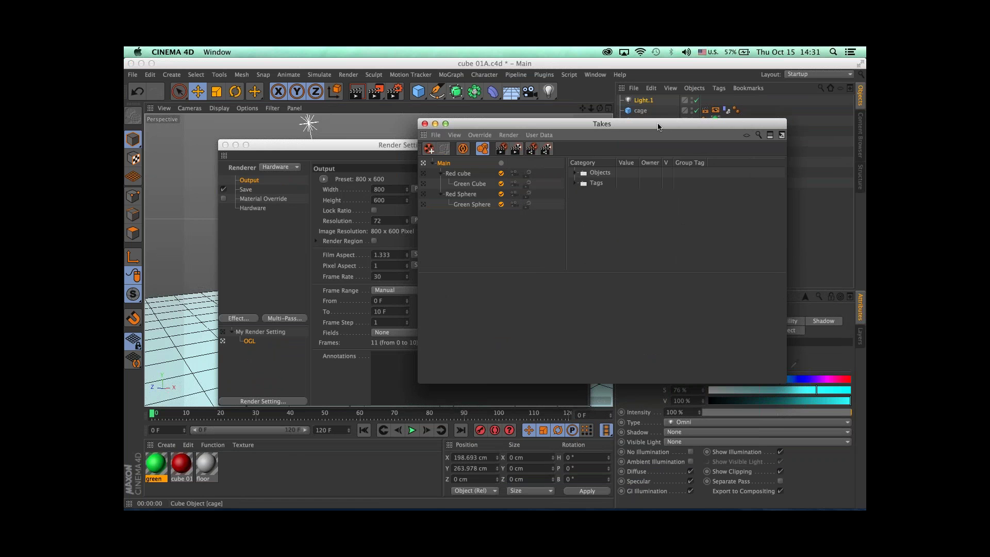
{"action": "left_click_drag", "start_coordinate": [658, 124], "coordinate": [641, 135]}
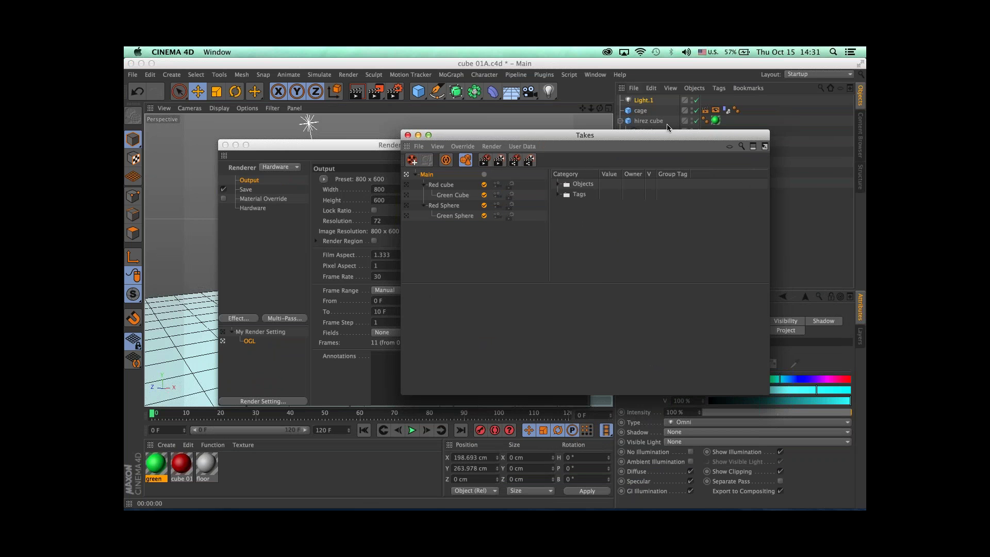
{"action": "left_click_drag", "start_coordinate": [649, 135], "coordinate": [627, 201]}
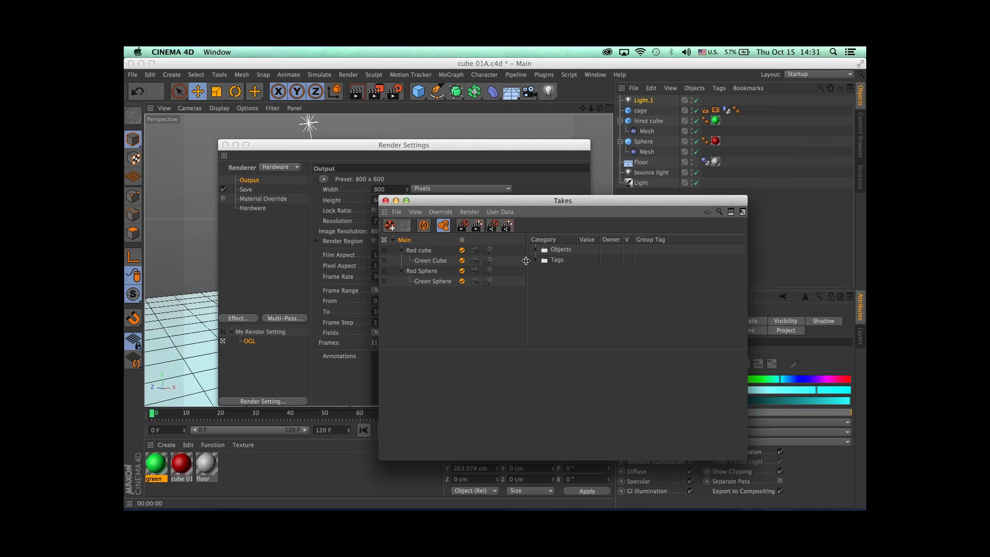
{"action": "left_click", "coordinate": [489, 255]}
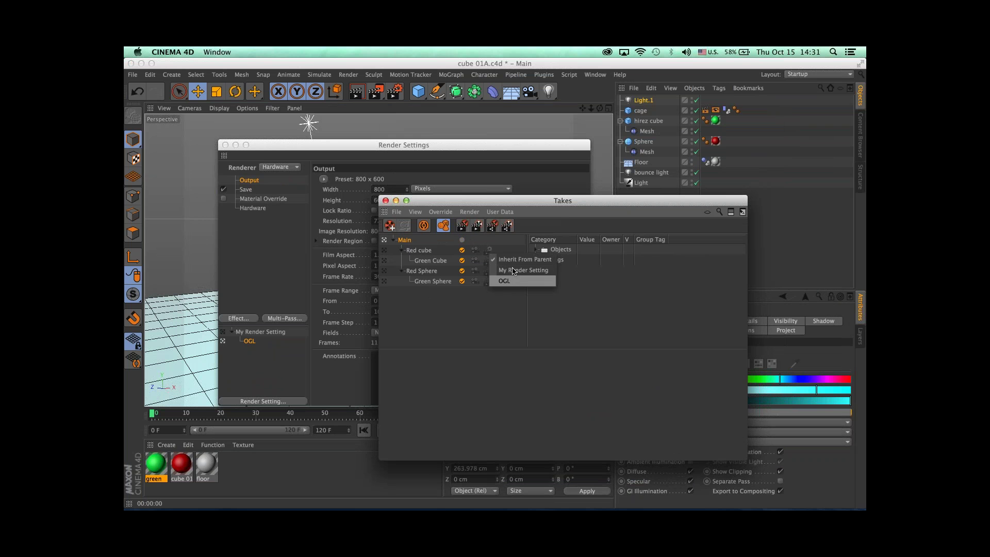
{"action": "left_click", "coordinate": [249, 350]}
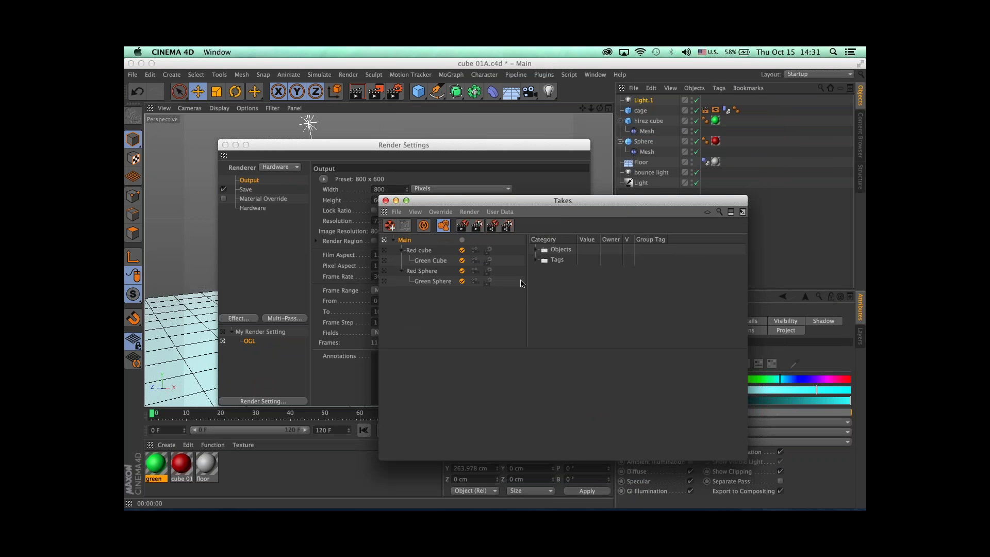
Step: Duplicate the Green Sphere take under Red Sphere and rename the copy Green Sphere OGL
{"action": "left_click", "coordinate": [437, 283]}
{"action": "left_click", "coordinate": [489, 282]}
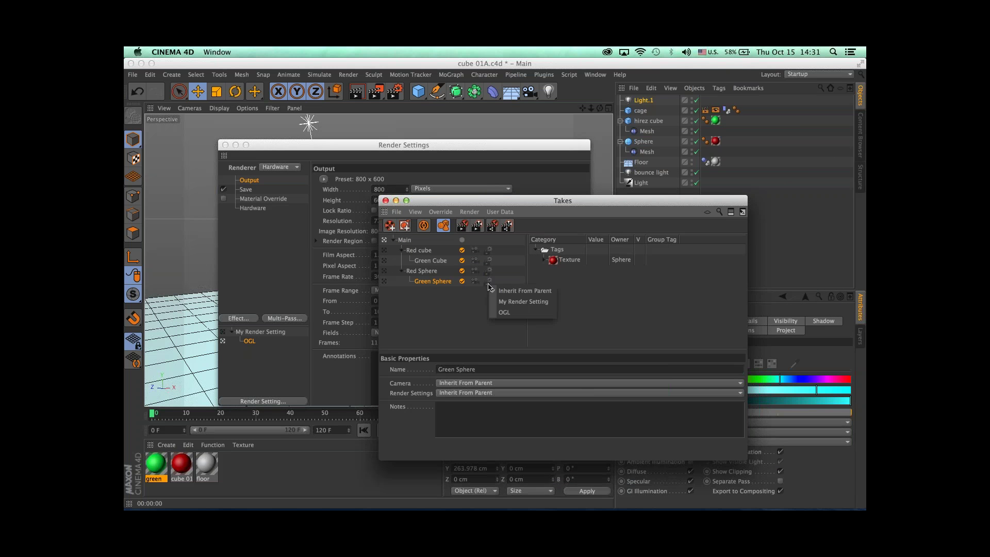
{"action": "left_click", "coordinate": [427, 282]}
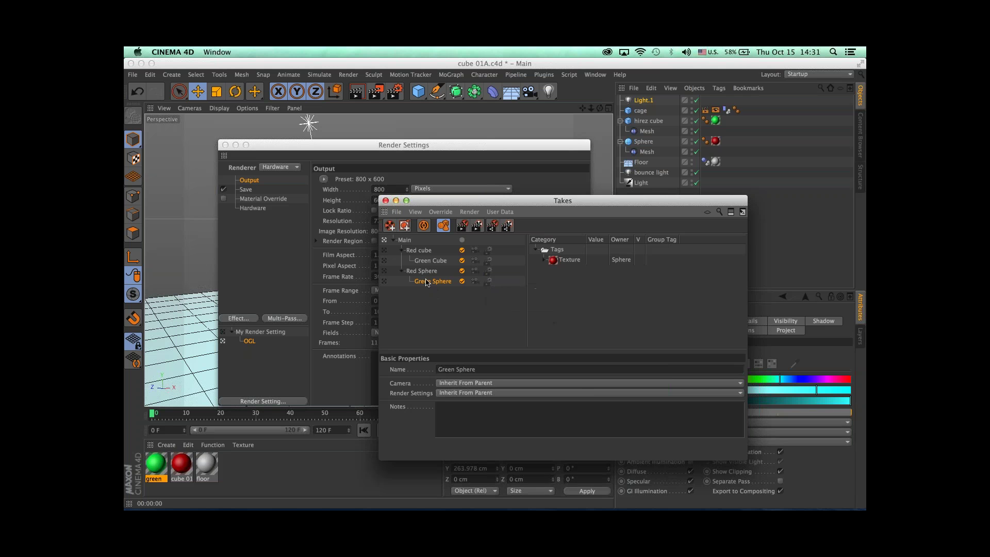
{"action": "left_click_drag", "start_coordinate": [428, 283], "coordinate": [435, 289]}
{"action": "double_click", "coordinate": [436, 292]}
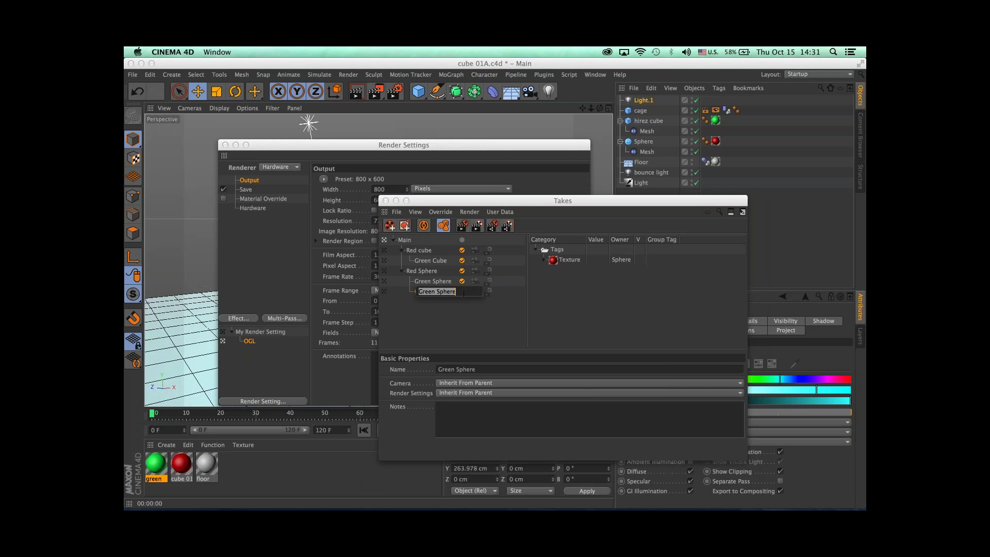
{"action": "type", "text": "OGL"}
{"action": "key", "text": "Return"}
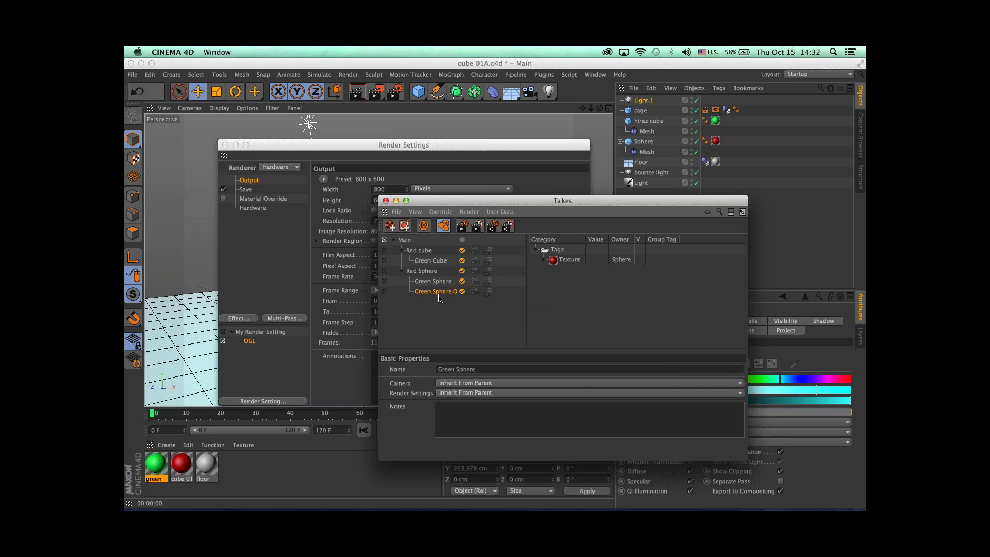
Step: Assign the OGL render setting to the Green Sphere OGL take, widening the take list to show its full name
{"action": "left_click_drag", "start_coordinate": [527, 290], "coordinate": [563, 290]}
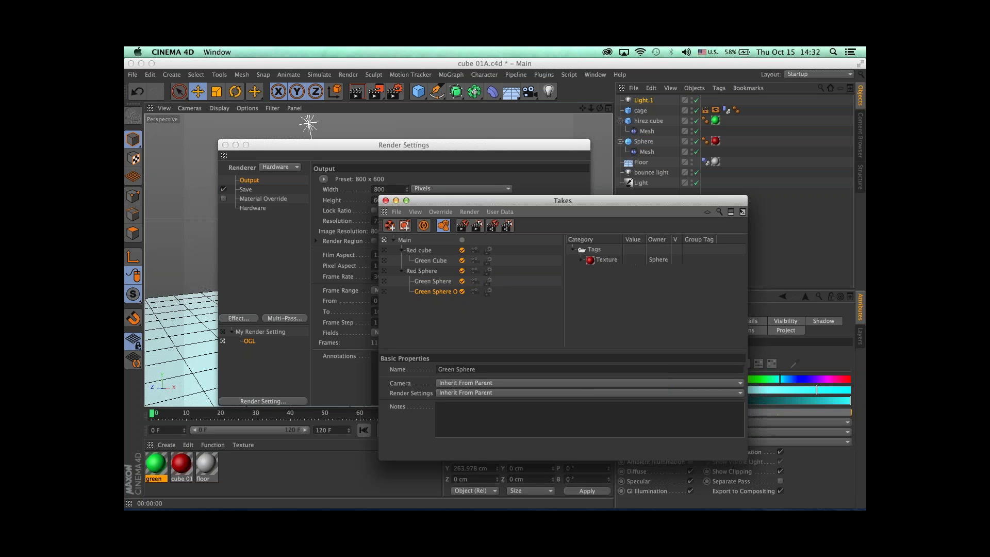
{"action": "left_click", "coordinate": [488, 292]}
{"action": "left_click", "coordinate": [500, 321]}
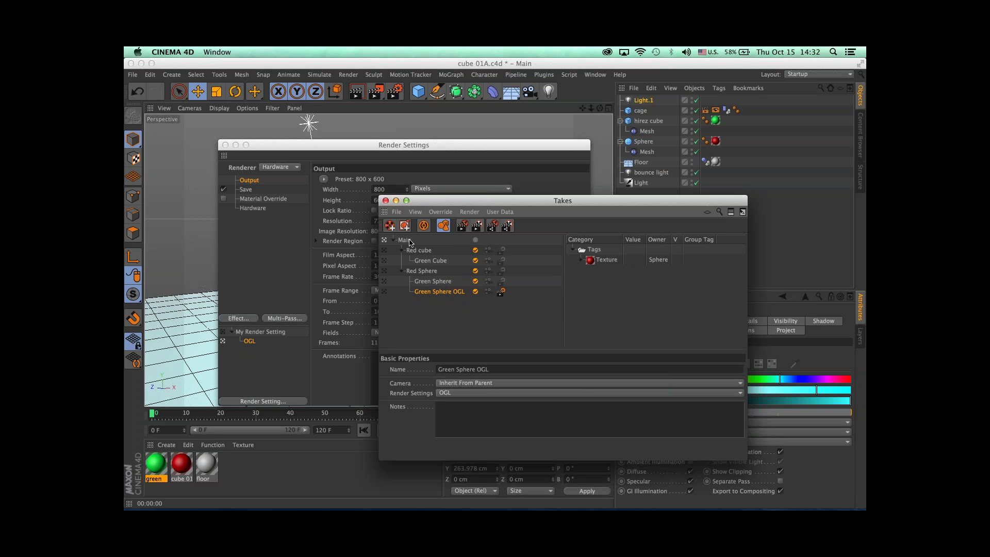
Step: With the Main take current, make My Render Setting the active render setting
{"action": "left_click", "coordinate": [384, 250]}
{"action": "left_click", "coordinate": [384, 239]}
{"action": "left_click", "coordinate": [223, 332]}
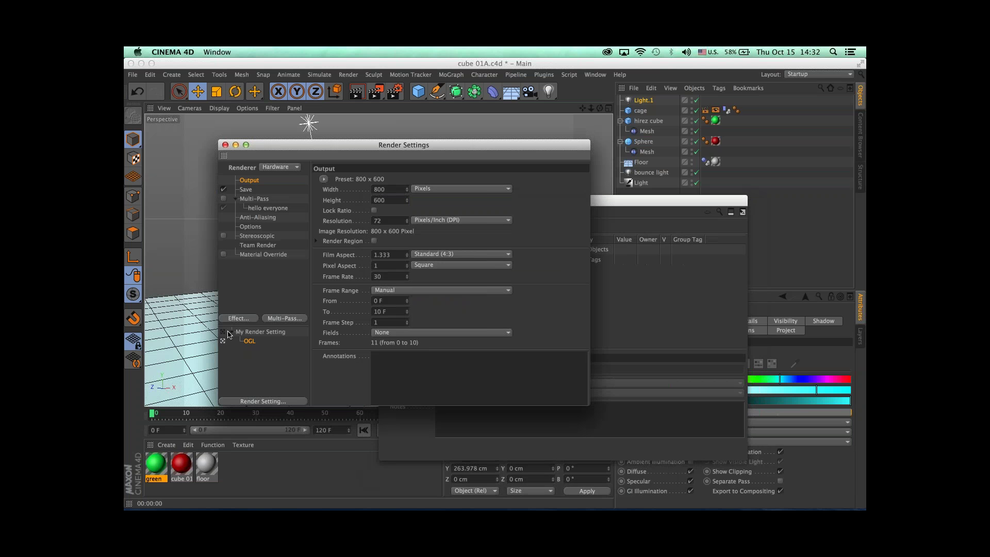
{"action": "left_click", "coordinate": [667, 311]}
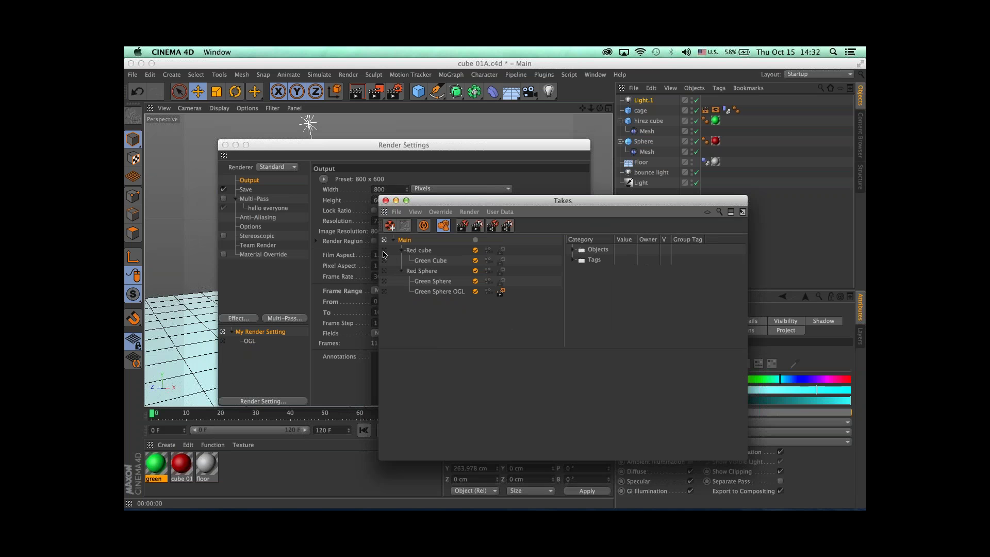
Step: Switch through the Red Sphere and Green Sphere takes and make Green Sphere OGL the current take
{"action": "left_click", "coordinate": [384, 270]}
{"action": "left_click", "coordinate": [384, 282]}
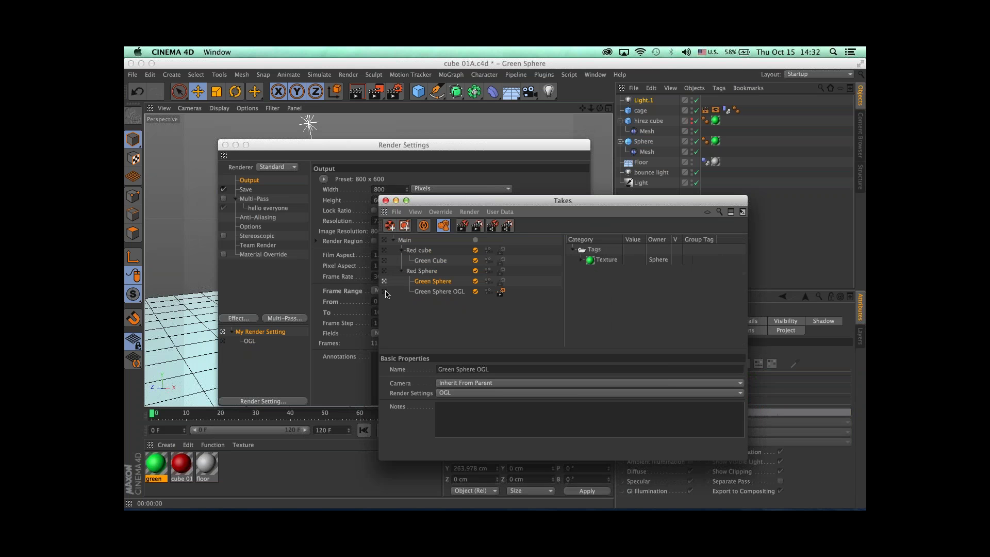
{"action": "left_click", "coordinate": [384, 292]}
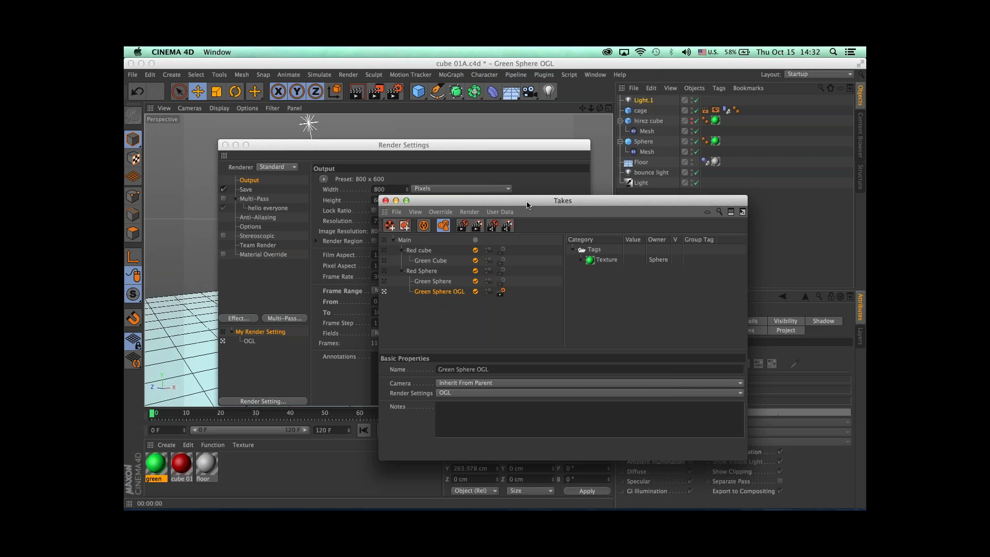
Step: Render the marked takes to the Picture Viewer, overwriting existing files, and scrub through the Green Sphere OGL frames
{"action": "left_click", "coordinate": [469, 212]}
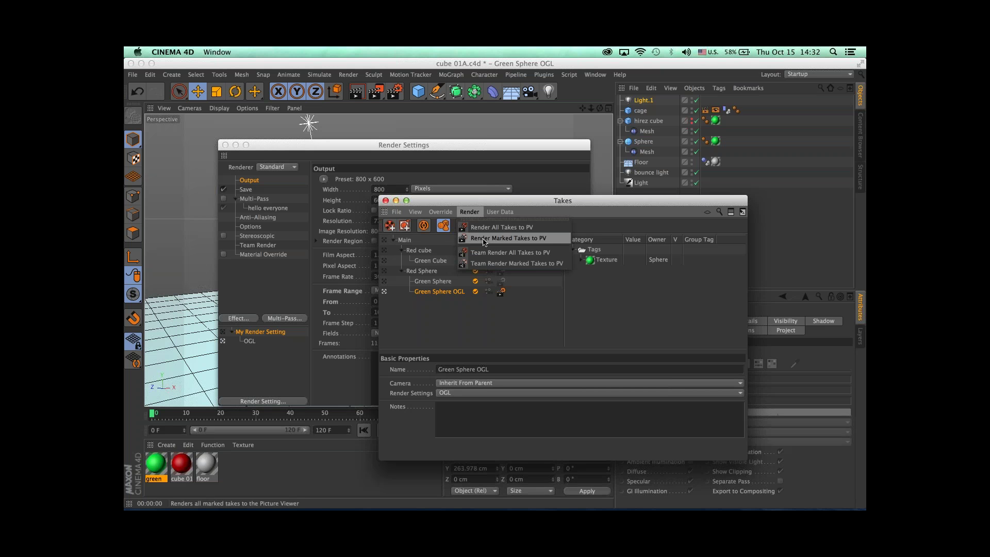
{"action": "left_click", "coordinate": [484, 239]}
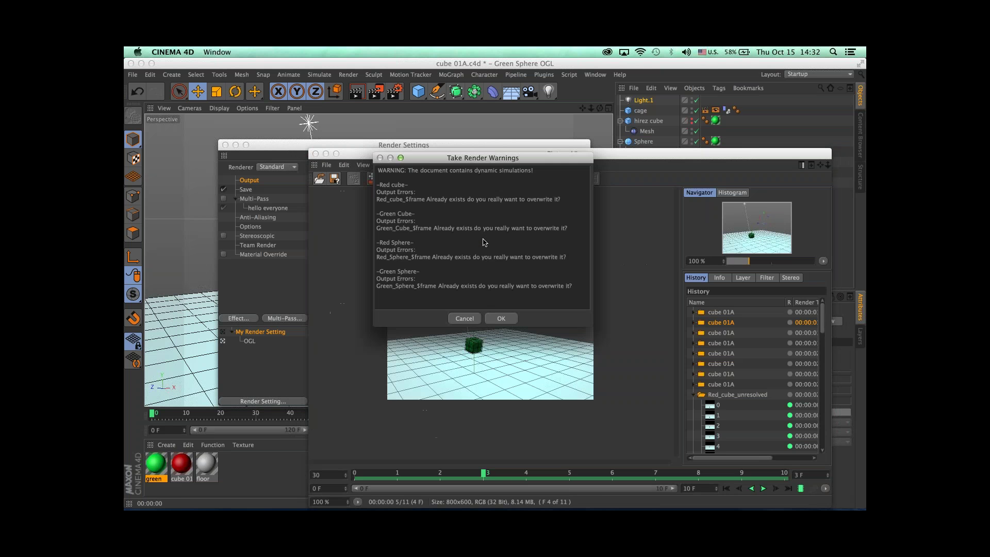
{"action": "left_click", "coordinate": [510, 317]}
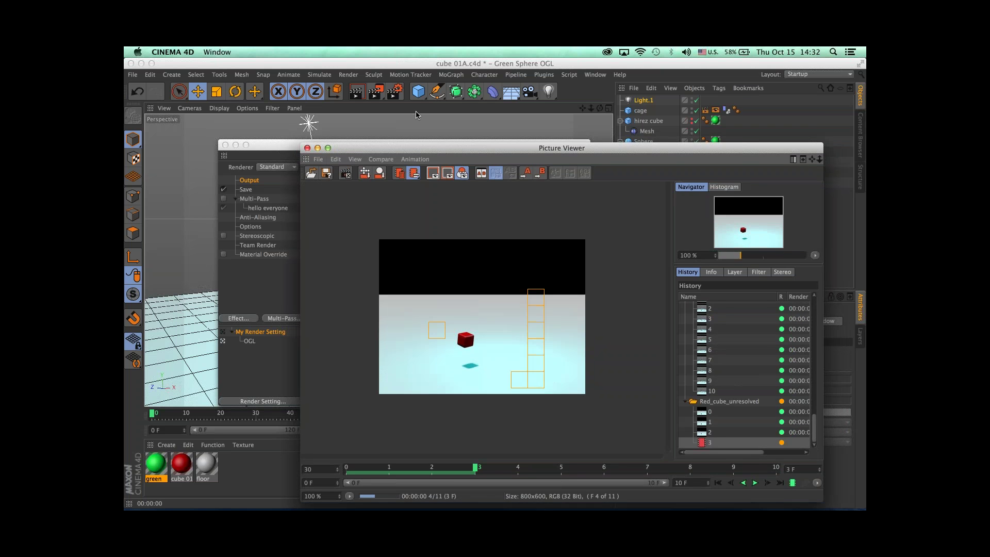
{"action": "left_click_drag", "start_coordinate": [462, 151], "coordinate": [407, 109]}
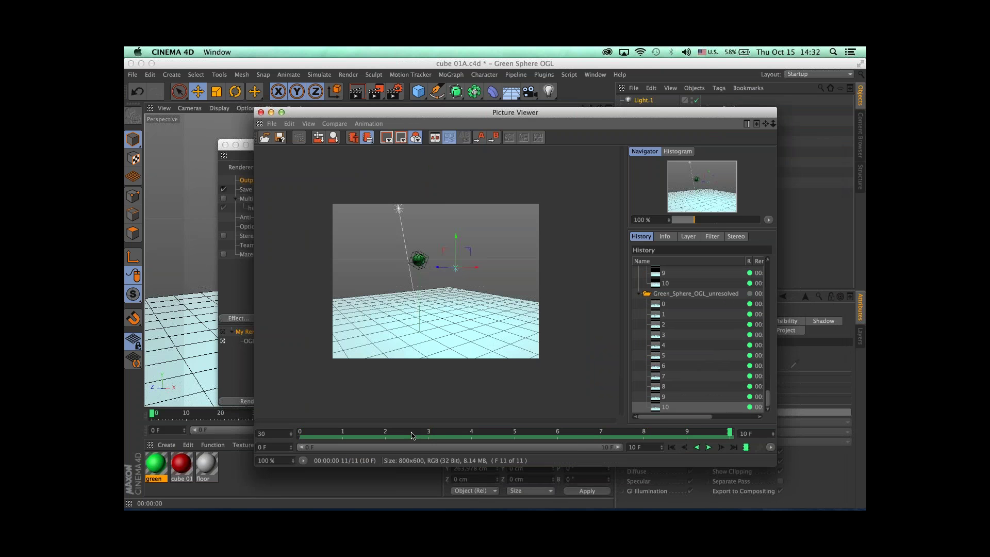
{"action": "left_click_drag", "start_coordinate": [413, 436], "coordinate": [515, 433]}
Step: Switch to Finder, open the Green_Sphere_OGL folder and preview its rendered frames
{"action": "key", "text": "super+Tab"}
{"action": "key", "text": "super+Tab"}
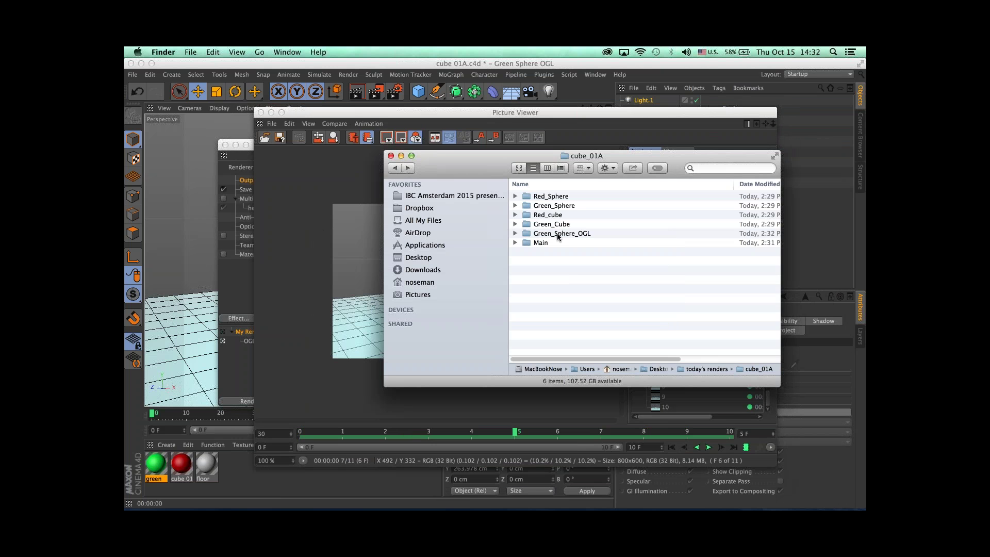
{"action": "double_click", "coordinate": [558, 235]}
{"action": "left_click", "coordinate": [585, 205]}
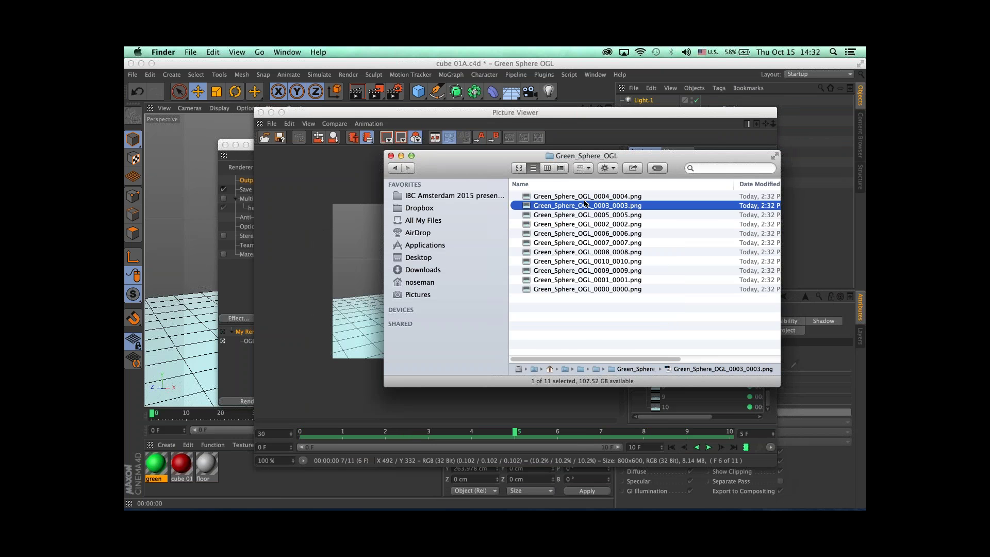
{"action": "key", "text": "space"}
{"action": "key", "text": "Down"}
{"action": "key", "text": "Down"}
{"action": "key", "text": "Down"}
{"action": "key", "text": "Down"}
{"action": "key", "text": "Down"}
{"action": "key", "text": "Down"}
{"action": "key", "text": "Down"}
{"action": "key", "text": "Down"}
{"action": "key", "text": "Down"}
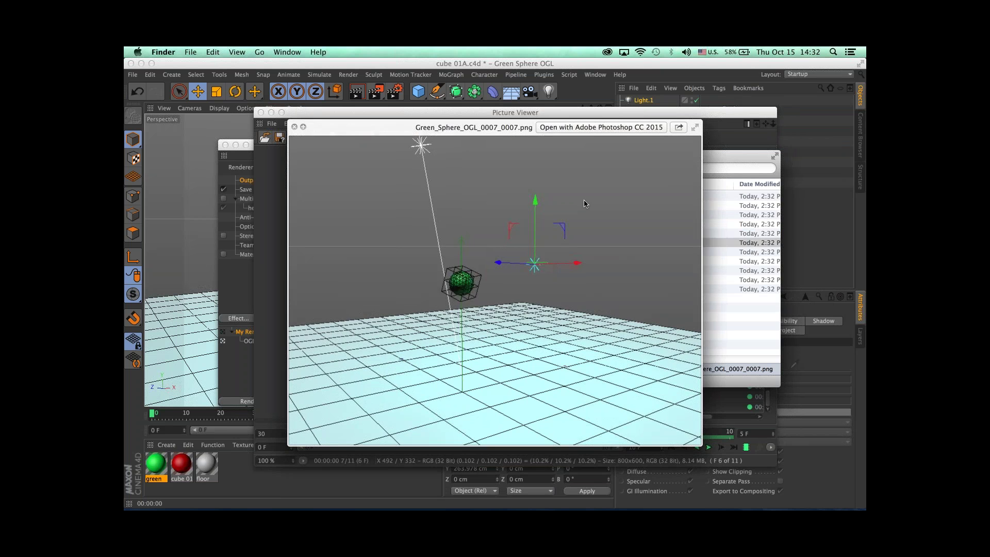
{"action": "key", "text": "space"}
Step: Sort the frames by name and preview the sequence from Green_Sphere_OGL_0000_0000.png through Green_Sphere_OGL_0010_0010.png
{"action": "left_click", "coordinate": [600, 196]}
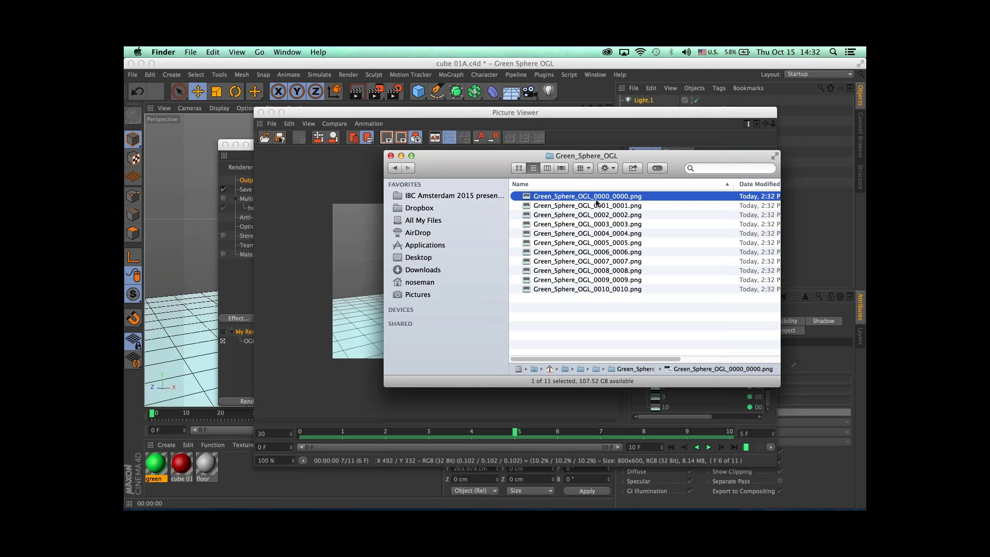
{"action": "key", "text": "space"}
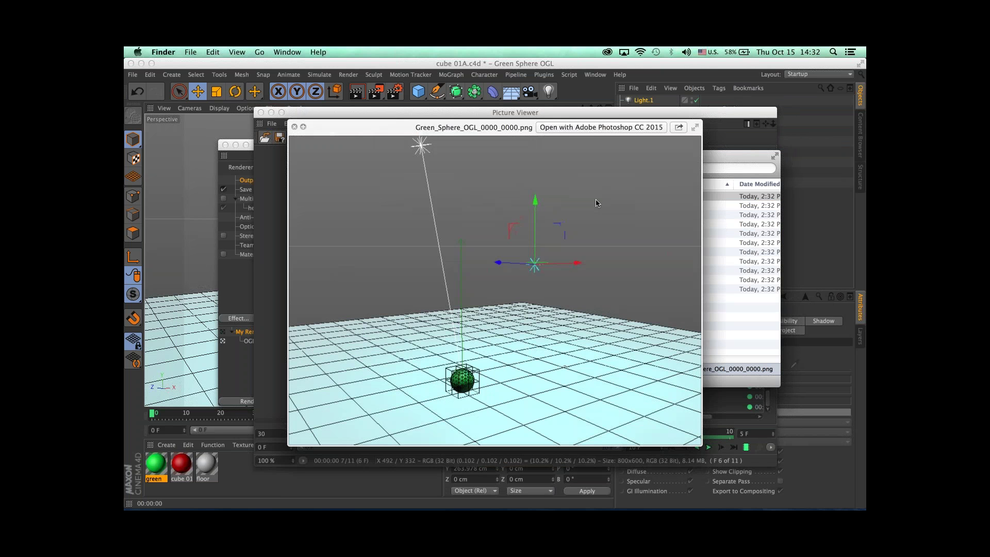
{"action": "key", "text": "Down"}
{"action": "key", "text": "Down"}
{"action": "key", "text": "Down"}
{"action": "key", "text": "Down"}
{"action": "key", "text": "Down"}
{"action": "key", "text": "Down"}
{"action": "key", "text": "Down"}
{"action": "key", "text": "Down"}
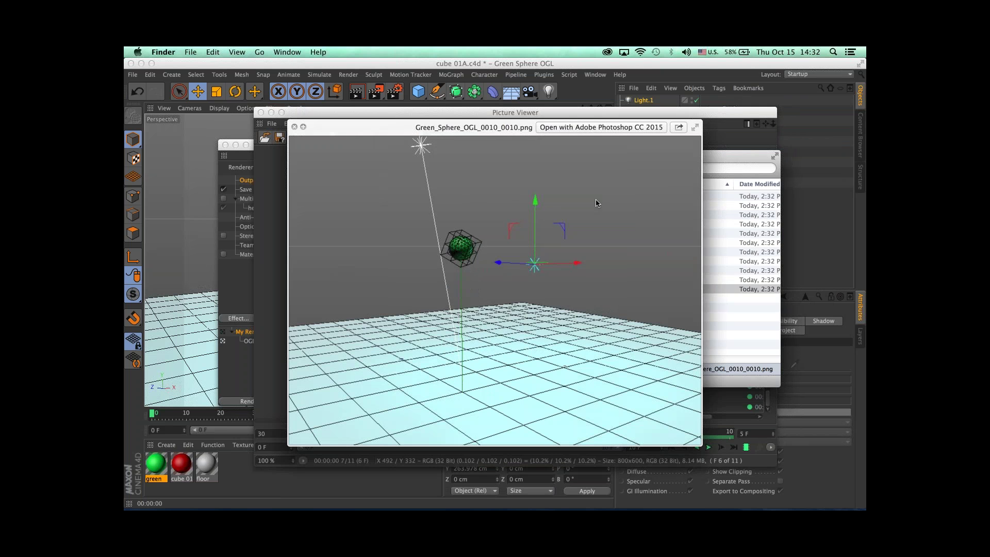
{"action": "key", "text": "space"}
Step: Switch back to CINEMA 4D, close the Picture Viewer and reposition the Takes manager over the render settings
{"action": "key", "text": "super+Tab"}
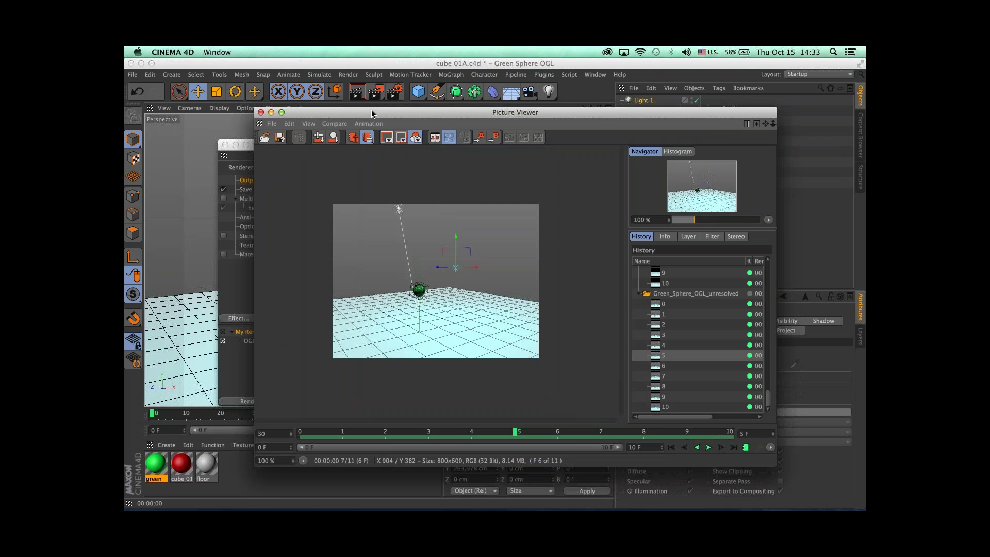
{"action": "left_click", "coordinate": [261, 112]}
{"action": "left_click_drag", "start_coordinate": [475, 200], "coordinate": [441, 157]}
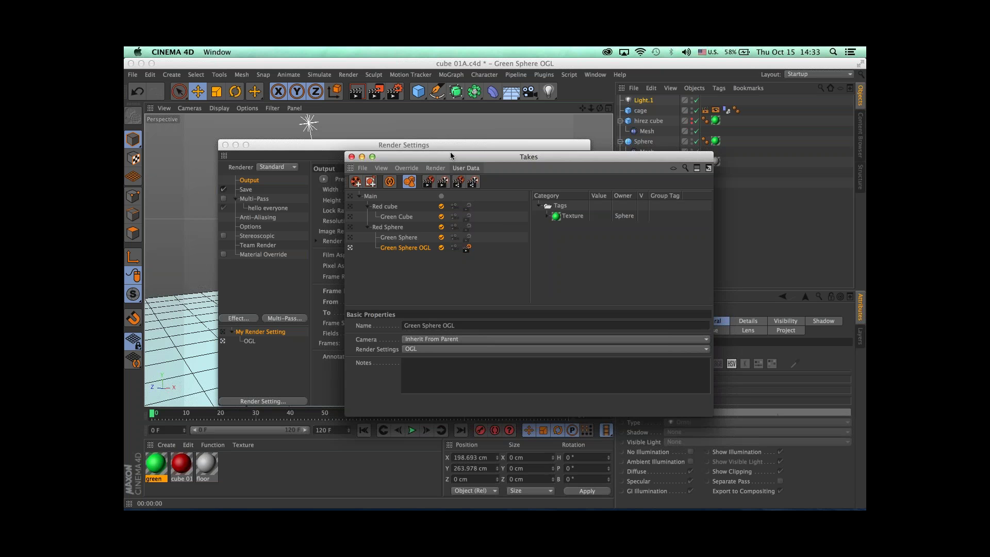
{"action": "mouse_move", "coordinate": [450, 152]}
{"action": "left_mouse_down"}
{"action": "mouse_move", "coordinate": [462, 141]}
{"action": "mouse_move", "coordinate": [428, 132]}
{"action": "mouse_move", "coordinate": [445, 134]}
{"action": "mouse_move", "coordinate": [438, 155]}
{"action": "left_mouse_up"}
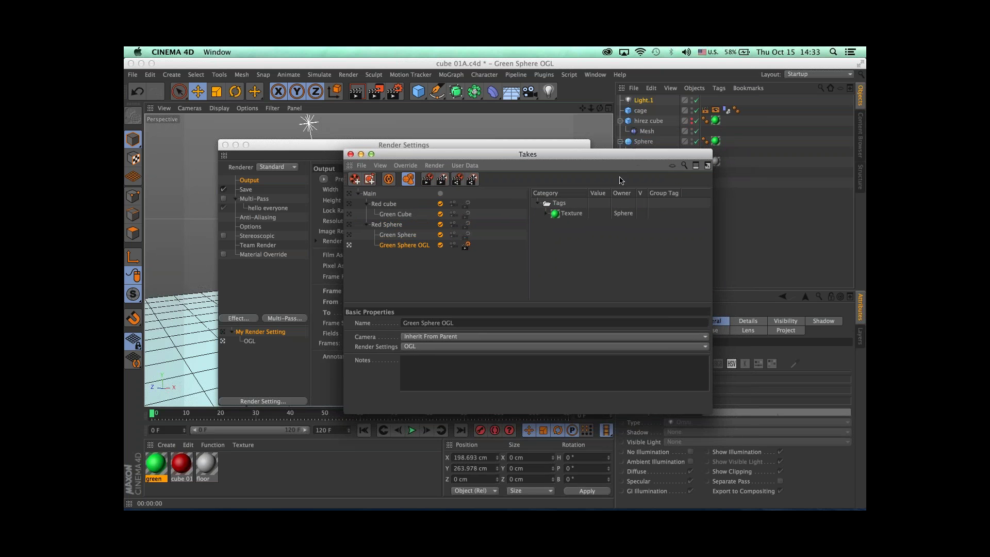
{"action": "left_click_drag", "start_coordinate": [621, 154], "coordinate": [608, 197]}
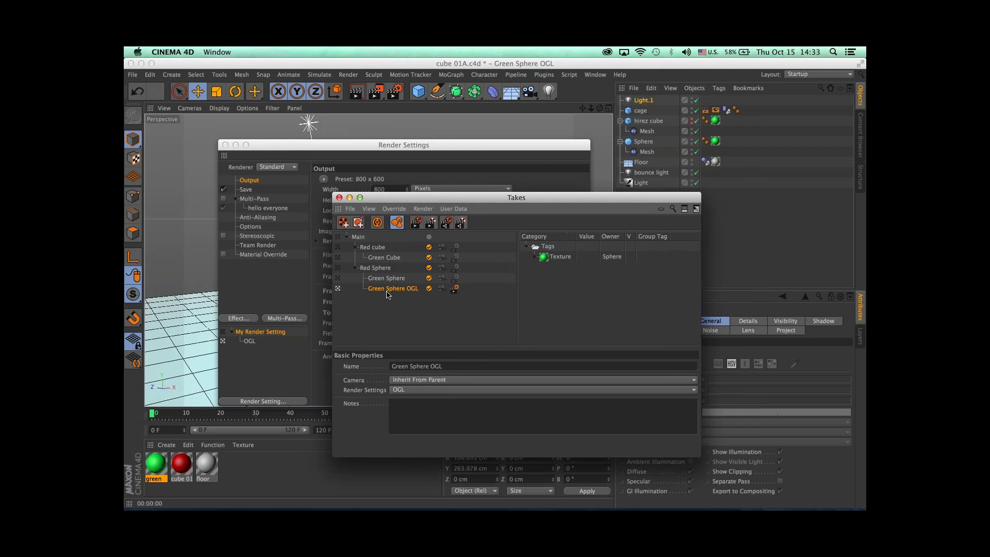
{"action": "left_click_drag", "start_coordinate": [441, 199], "coordinate": [422, 182]}
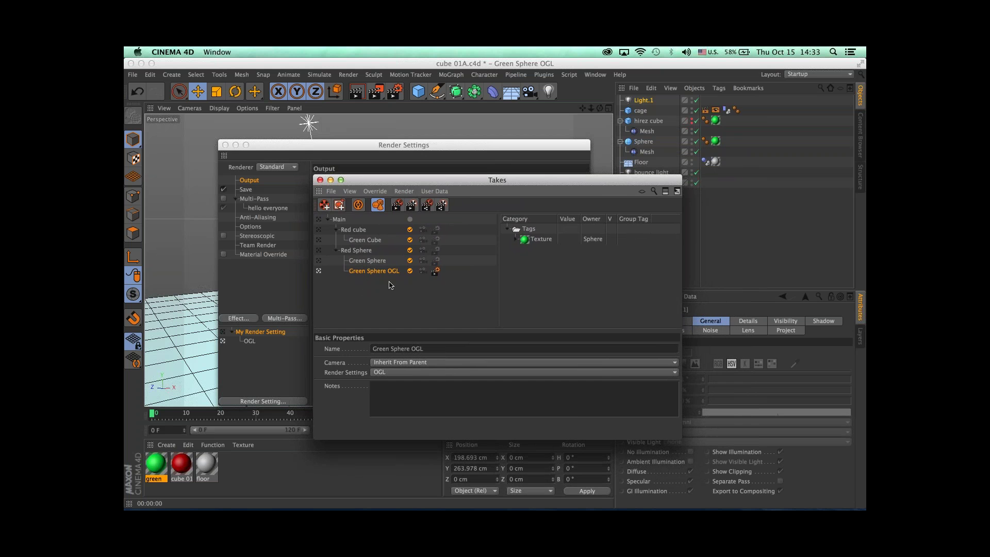
Step: Close the Render Settings window and move the Takes manager clear of the objects in the viewport
{"action": "left_click_drag", "start_coordinate": [328, 146], "coordinate": [298, 146]}
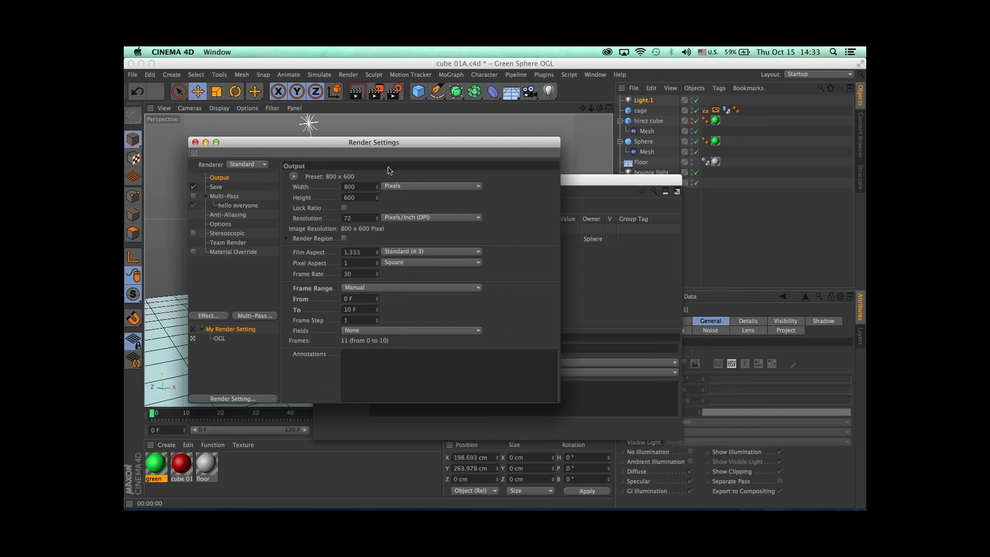
{"action": "left_click_drag", "start_coordinate": [374, 143], "coordinate": [339, 135]}
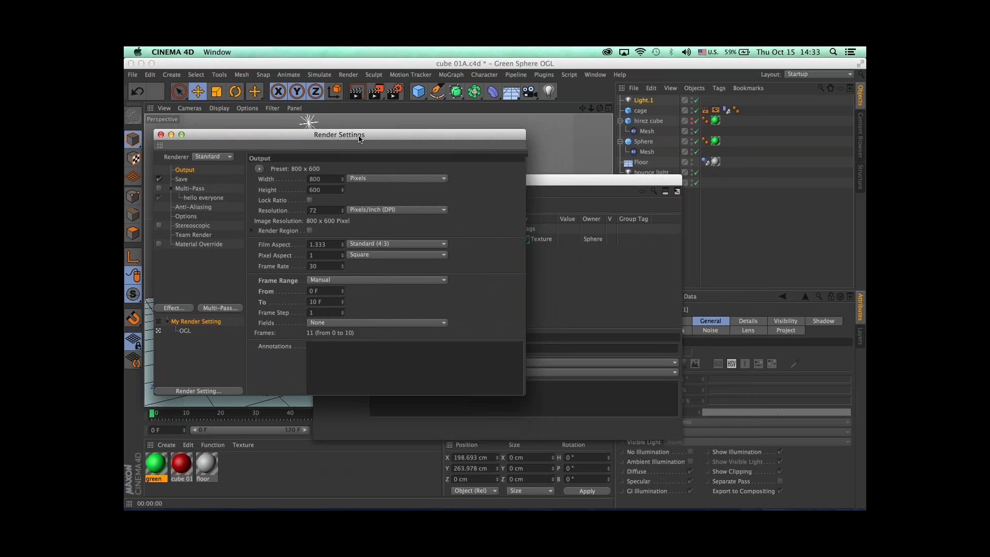
{"action": "left_click", "coordinate": [546, 232]}
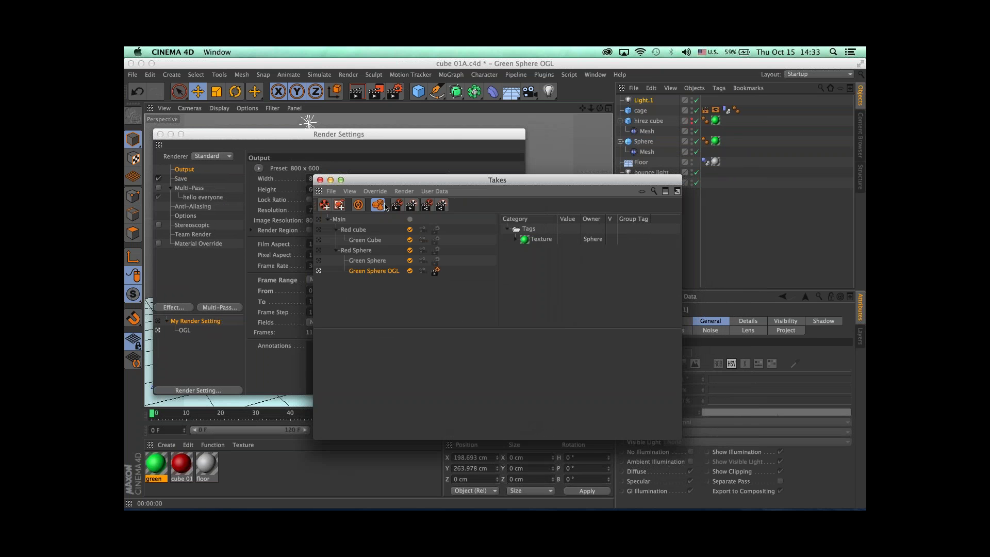
{"action": "left_click_drag", "start_coordinate": [385, 184], "coordinate": [410, 184]}
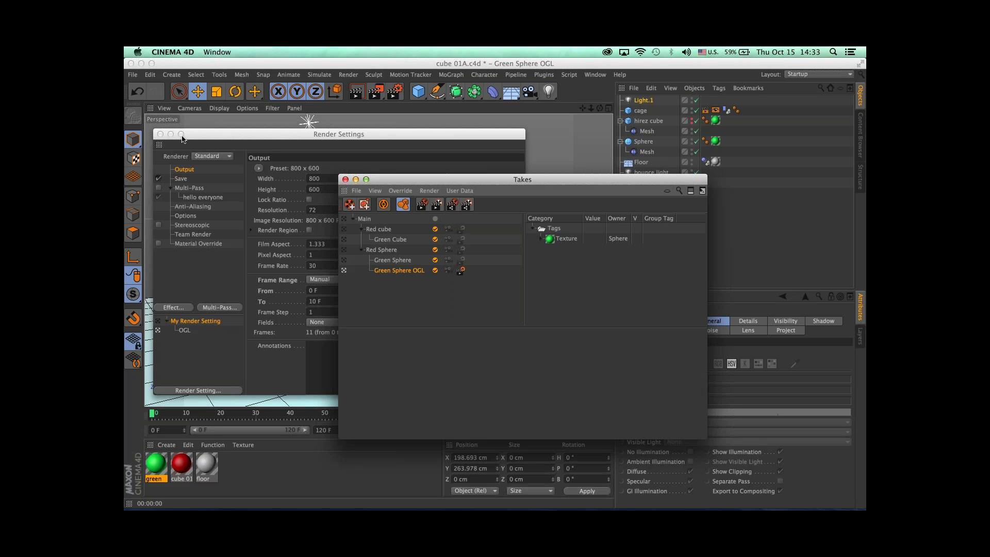
{"action": "left_click", "coordinate": [161, 134]}
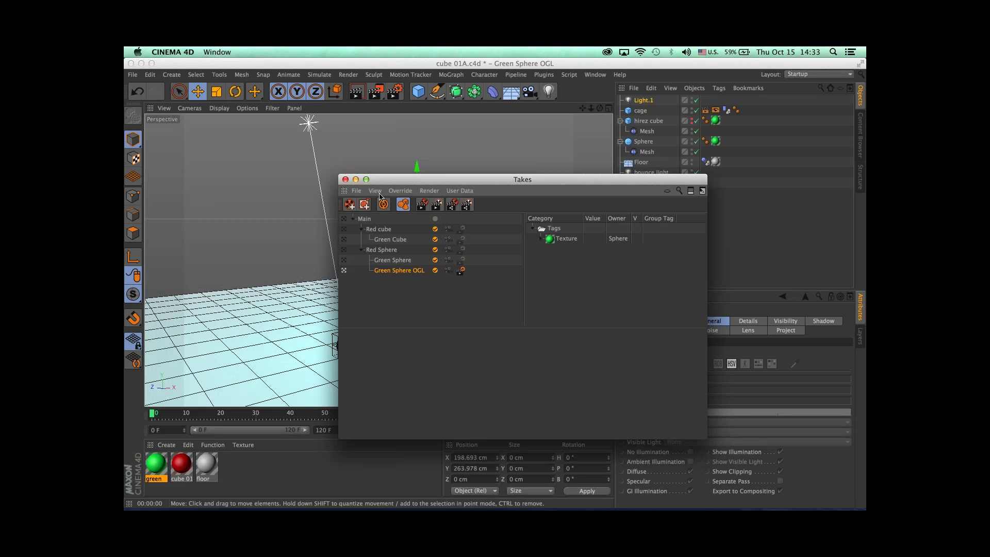
{"action": "left_click_drag", "start_coordinate": [392, 179], "coordinate": [451, 204]}
Step: Activate the Green Sphere, Green Cube and Red cube takes one after another to compare them in the viewport
{"action": "left_click", "coordinate": [416, 284]}
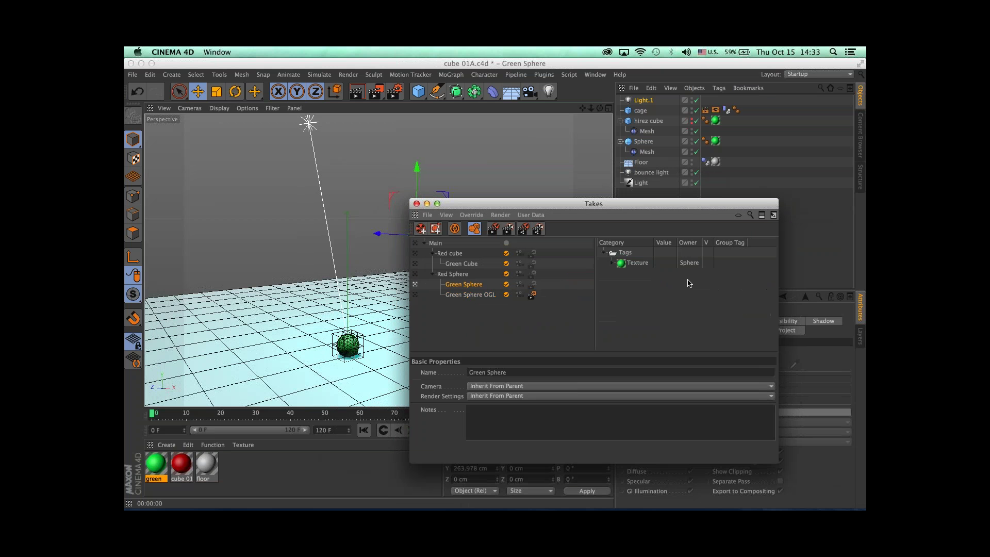
{"action": "left_click", "coordinate": [416, 264]}
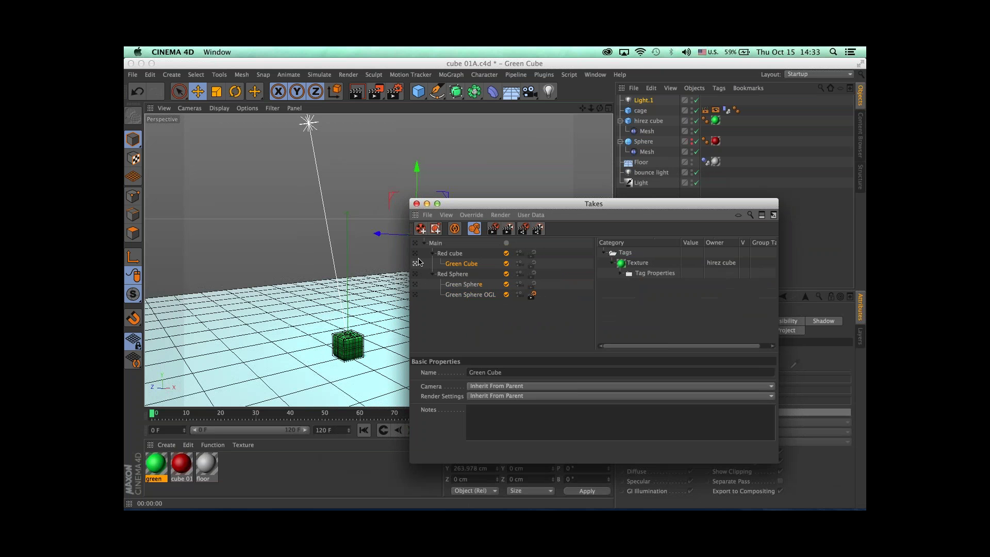
{"action": "left_click", "coordinate": [418, 253]}
{"action": "left_click_drag", "start_coordinate": [464, 207], "coordinate": [405, 201]}
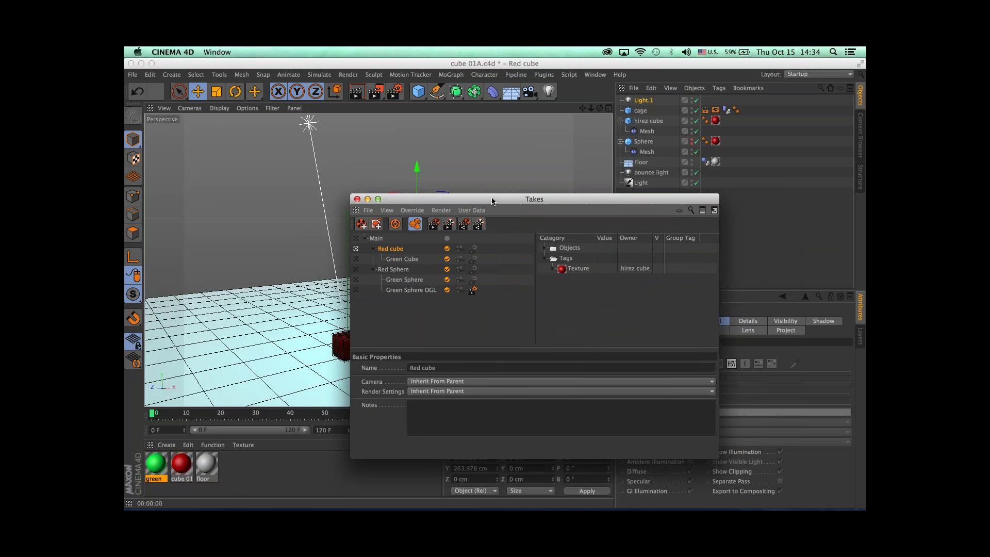
{"action": "left_click", "coordinate": [396, 225]}
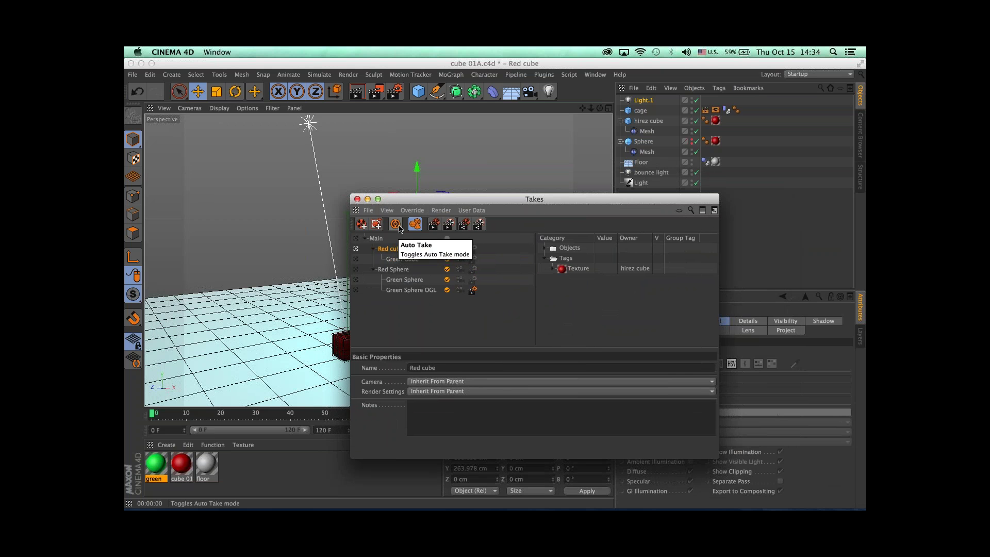
{"action": "left_click_drag", "start_coordinate": [412, 201], "coordinate": [514, 208]}
{"action": "left_click_drag", "start_coordinate": [677, 202], "coordinate": [830, 187]}
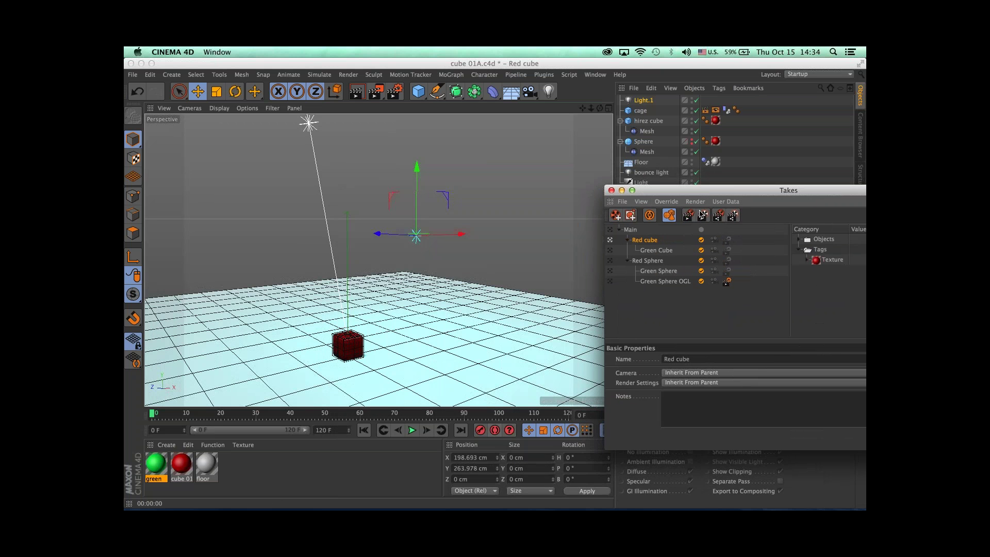
{"action": "left_click_drag", "start_coordinate": [692, 192], "coordinate": [327, 130]}
{"action": "left_click_drag", "start_coordinate": [606, 387], "coordinate": [578, 390]}
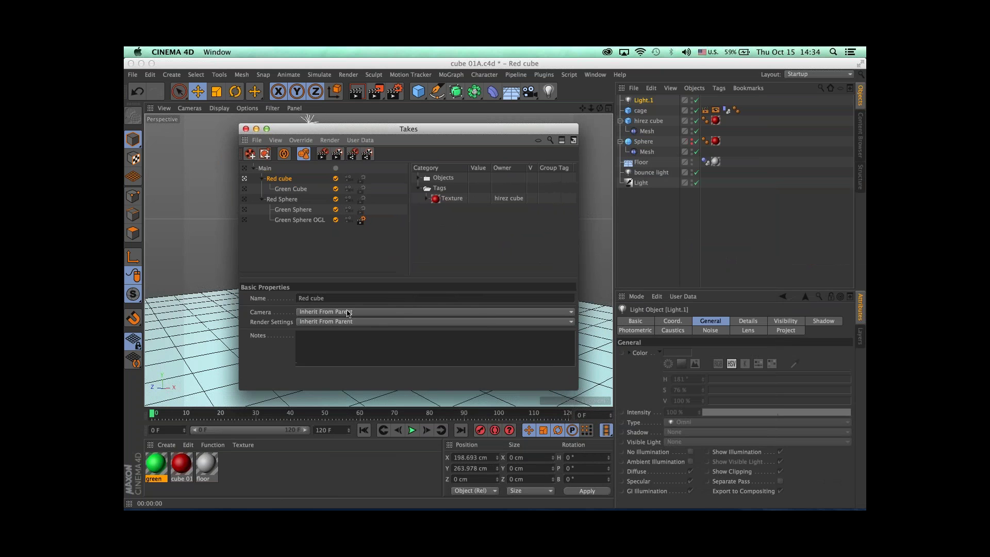
Step: Activate the Green Cube take, add a child take under it and name the new take test
{"action": "left_click", "coordinate": [290, 191]}
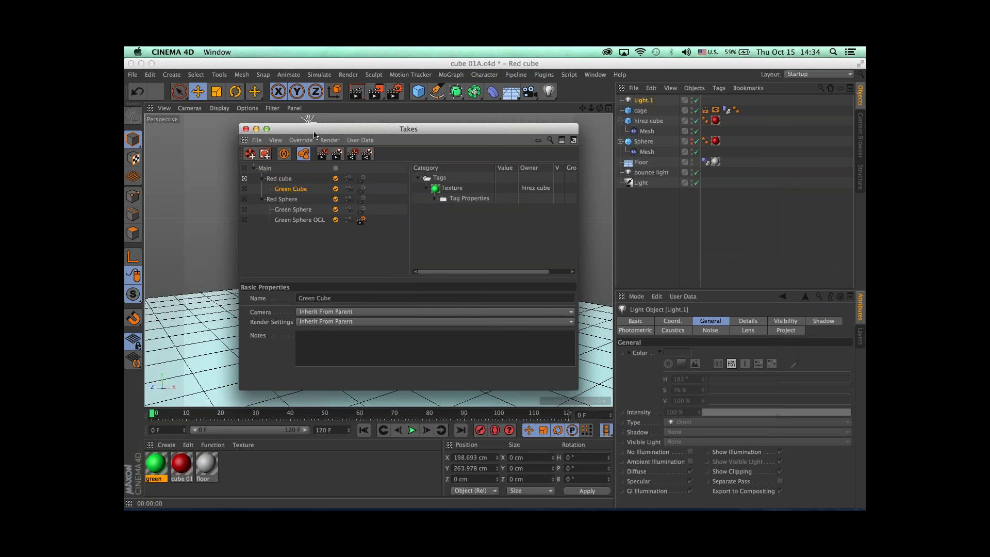
{"action": "left_click_drag", "start_coordinate": [315, 133], "coordinate": [509, 139]}
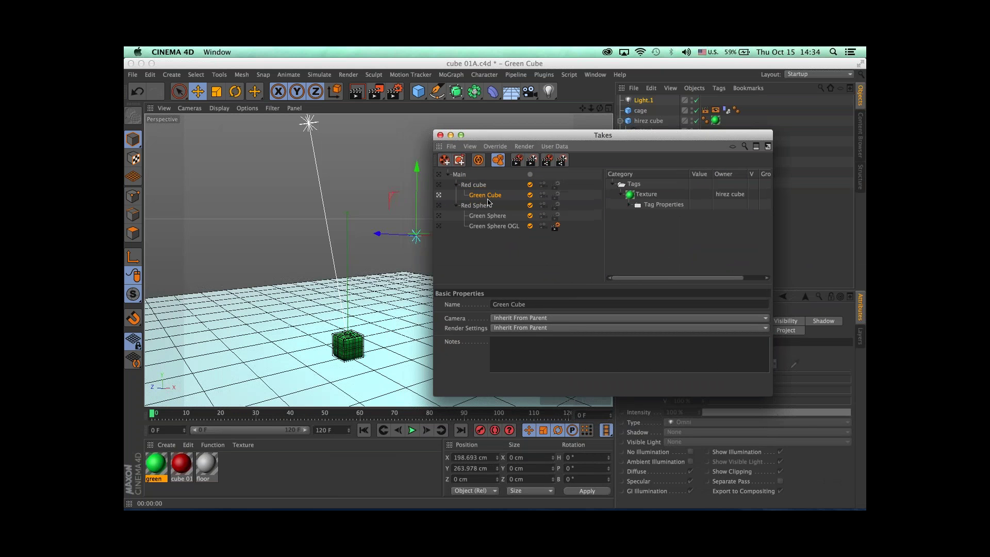
{"action": "right_click", "coordinate": [477, 199]}
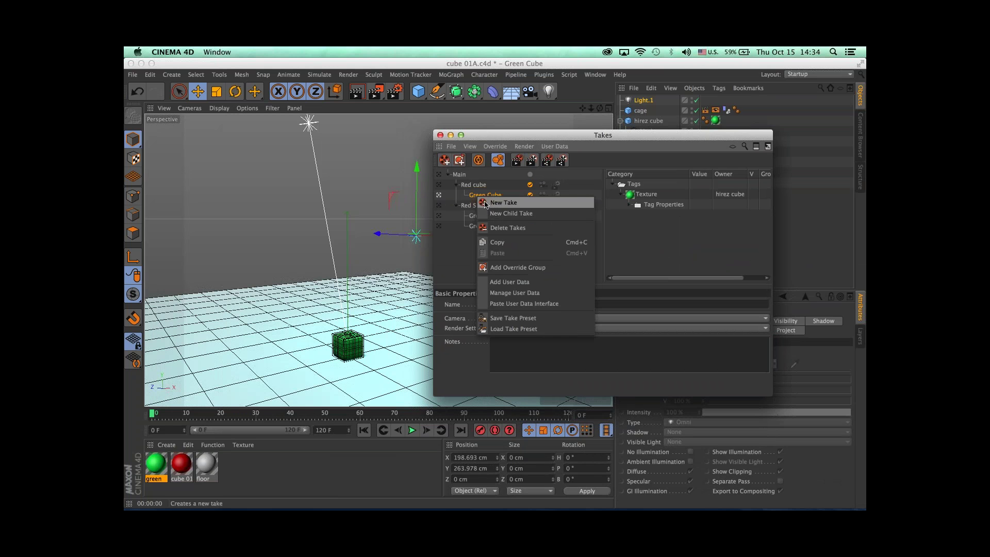
{"action": "left_click", "coordinate": [488, 214]}
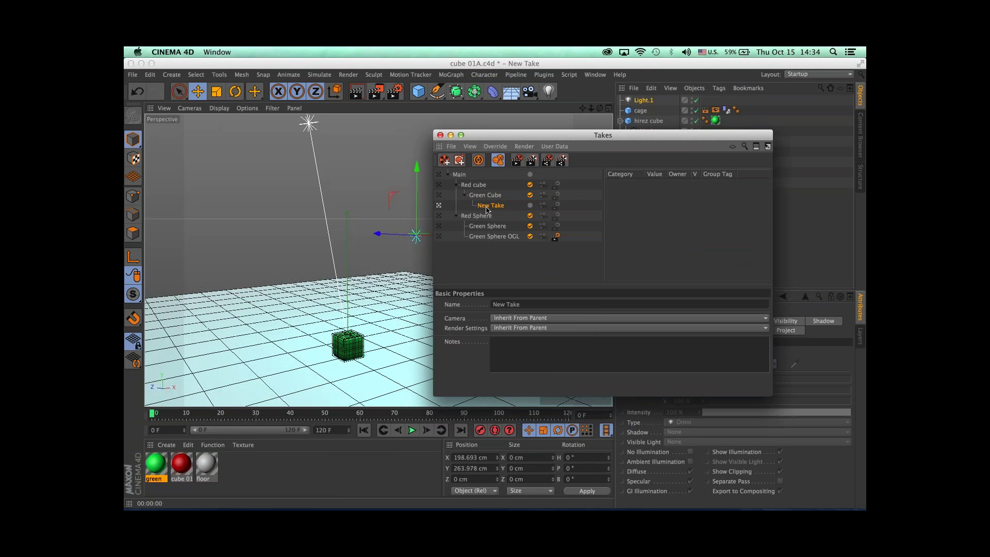
{"action": "double_click", "coordinate": [487, 206]}
{"action": "type", "text": "tes"}
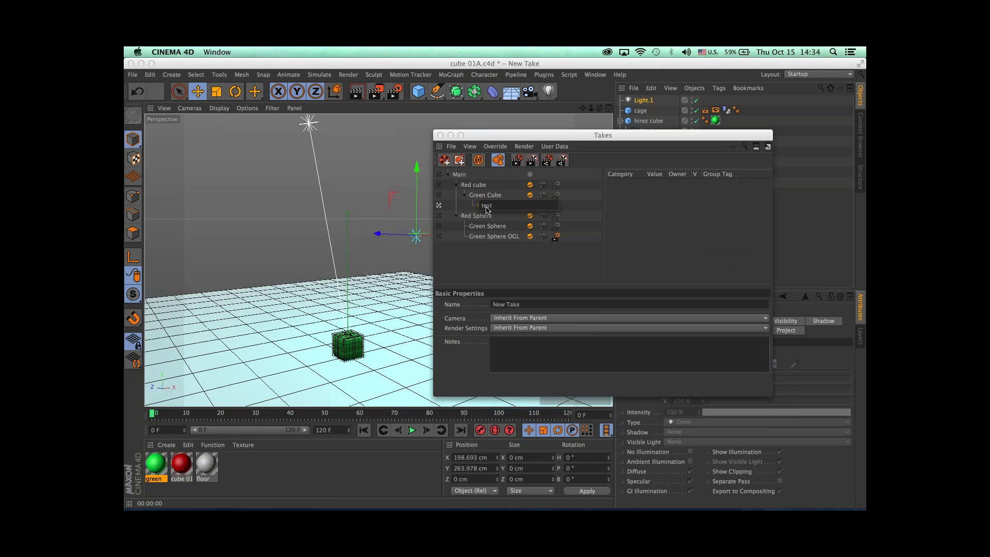
{"action": "type", "text": "t"}
{"action": "key", "text": "Return"}
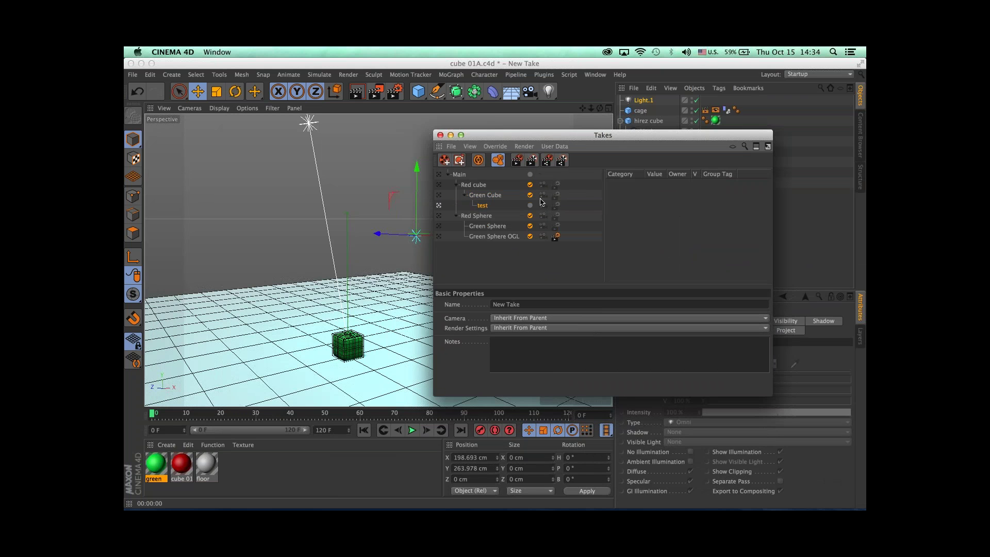
Step: Turn on Auto Take mode for the test take and move the Takes manager away from the object hierarchy
{"action": "left_click_drag", "start_coordinate": [521, 135], "coordinate": [502, 248]}
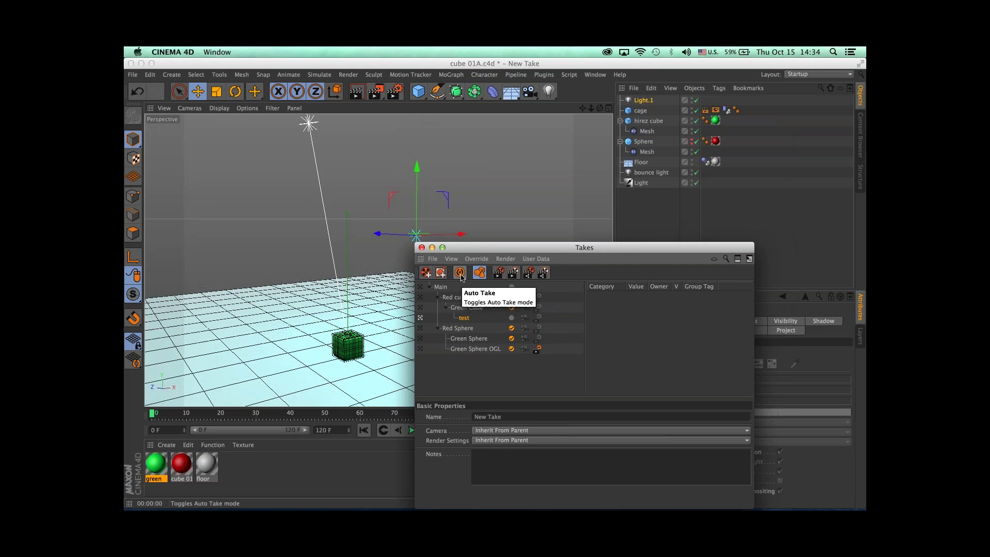
{"action": "left_click", "coordinate": [460, 274]}
{"action": "left_click_drag", "start_coordinate": [575, 250], "coordinate": [339, 118]}
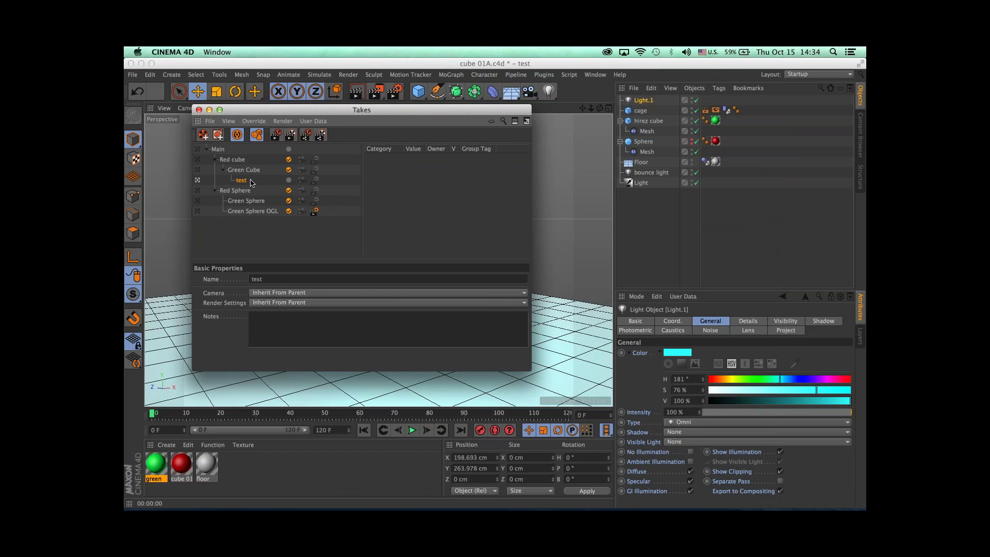
Step: Set the Light object's colour to red by raising its saturation to 100 %
{"action": "left_click", "coordinate": [650, 123]}
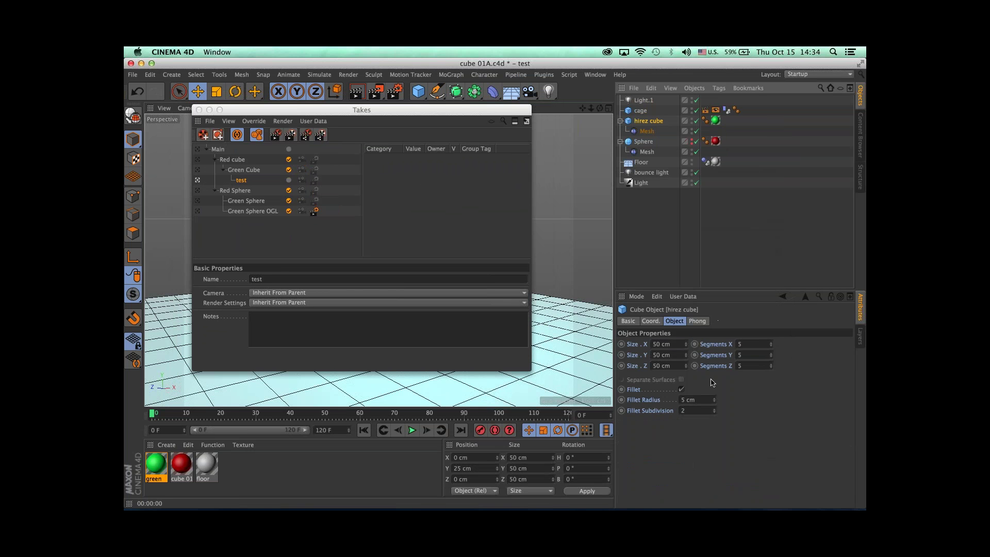
{"action": "left_click", "coordinate": [631, 184]}
{"action": "left_click_drag", "start_coordinate": [469, 111], "coordinate": [512, 313]}
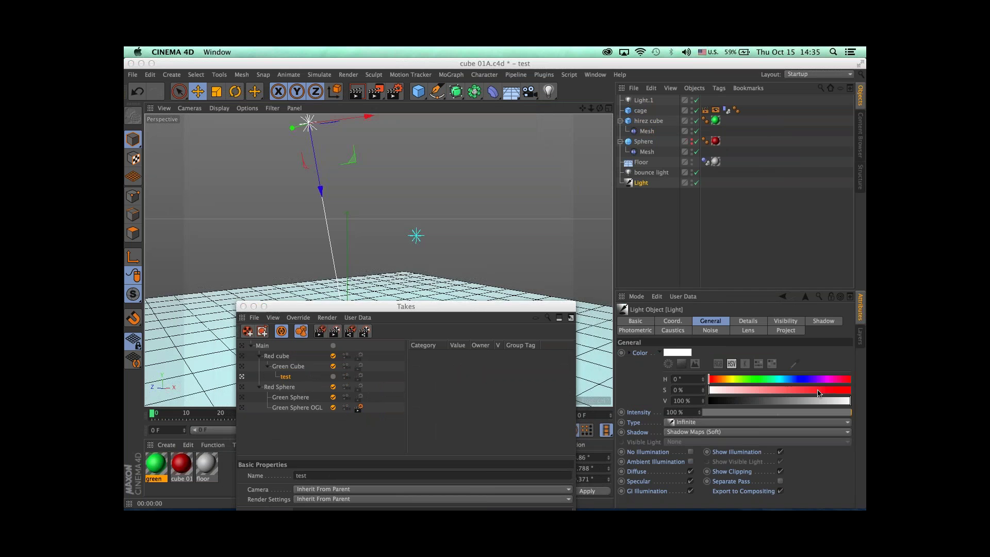
{"action": "left_click_drag", "start_coordinate": [819, 393], "coordinate": [850, 390]}
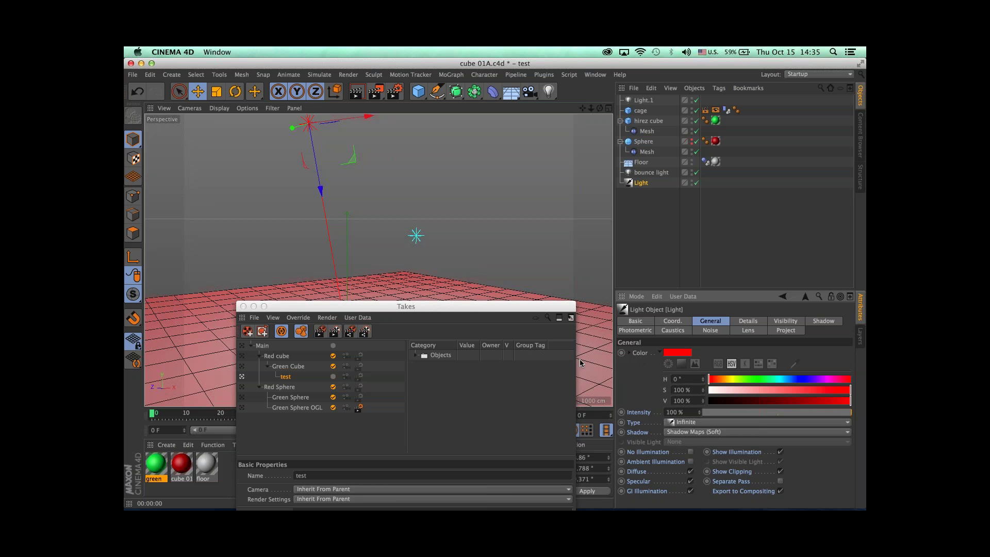
Step: Expand the test take's overrides down to the Light's Color parameter and uncover the cube in the viewport
{"action": "left_click", "coordinate": [416, 355]}
{"action": "left_click", "coordinate": [424, 365]}
{"action": "left_click", "coordinate": [432, 376]}
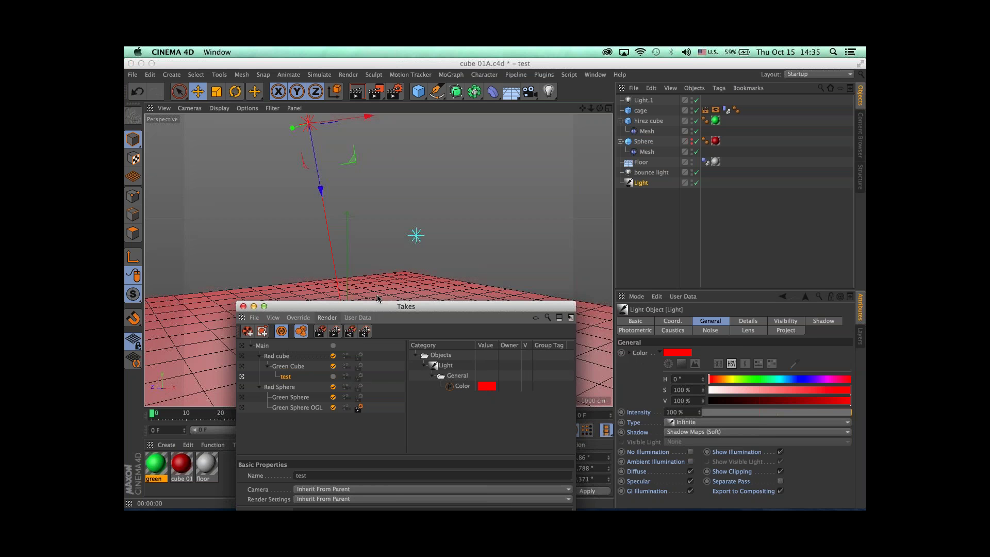
{"action": "left_click_drag", "start_coordinate": [380, 305], "coordinate": [514, 245]}
{"action": "left_click_drag", "start_coordinate": [476, 215], "coordinate": [495, 217]}
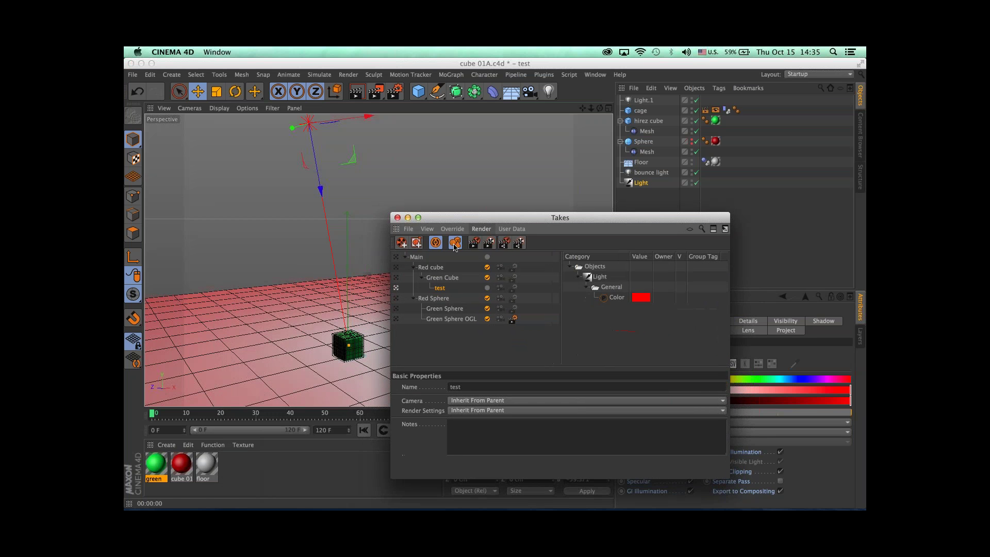
Step: Turn off Auto Take mode and reposition the Takes manager beside the Light's attributes
{"action": "left_click", "coordinate": [435, 246]}
{"action": "left_click_drag", "start_coordinate": [652, 216], "coordinate": [490, 139]}
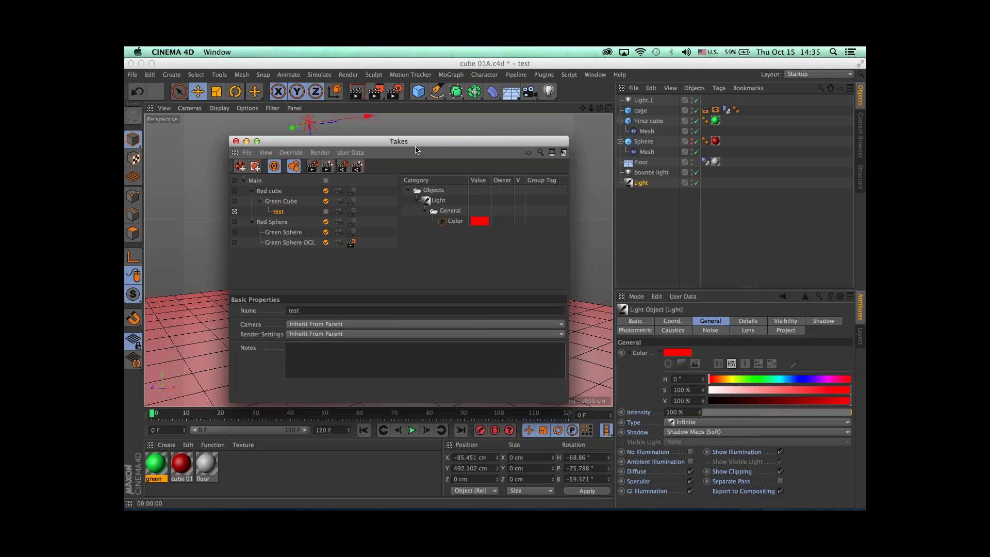
{"action": "left_click_drag", "start_coordinate": [417, 148], "coordinate": [602, 203]}
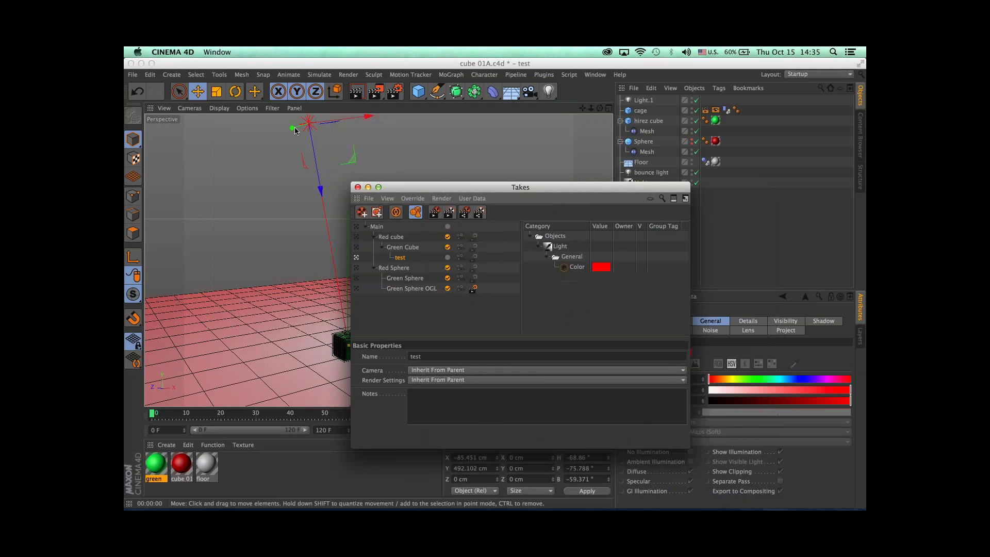
{"action": "left_click_drag", "start_coordinate": [432, 191], "coordinate": [353, 126]}
{"action": "left_click_drag", "start_coordinate": [353, 126], "coordinate": [354, 125]}
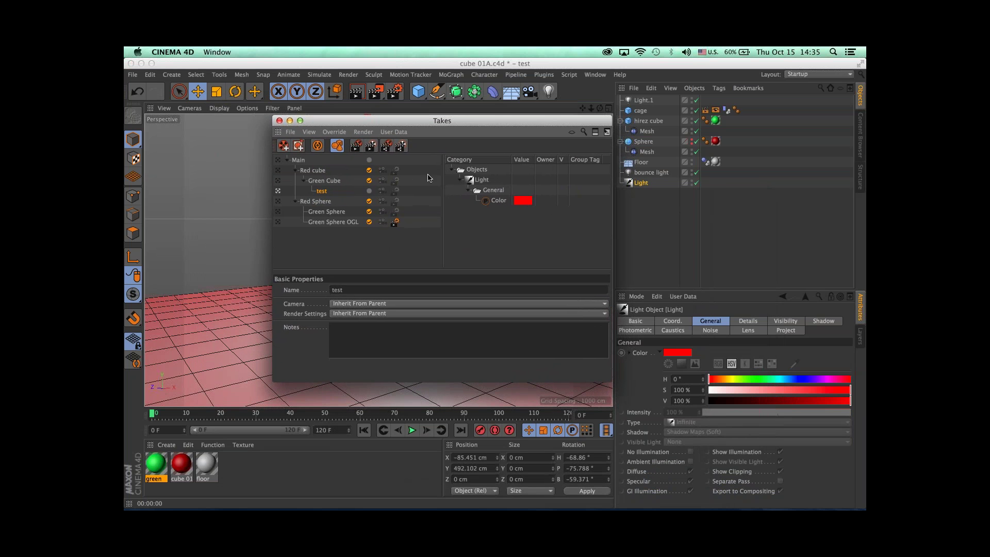
Step: Open the project shd_Beatboxing_v012_Krake_gni Simplified No Takes 03A.c4d from the Takes 02 Hooked folder
{"action": "key", "text": "super+o"}
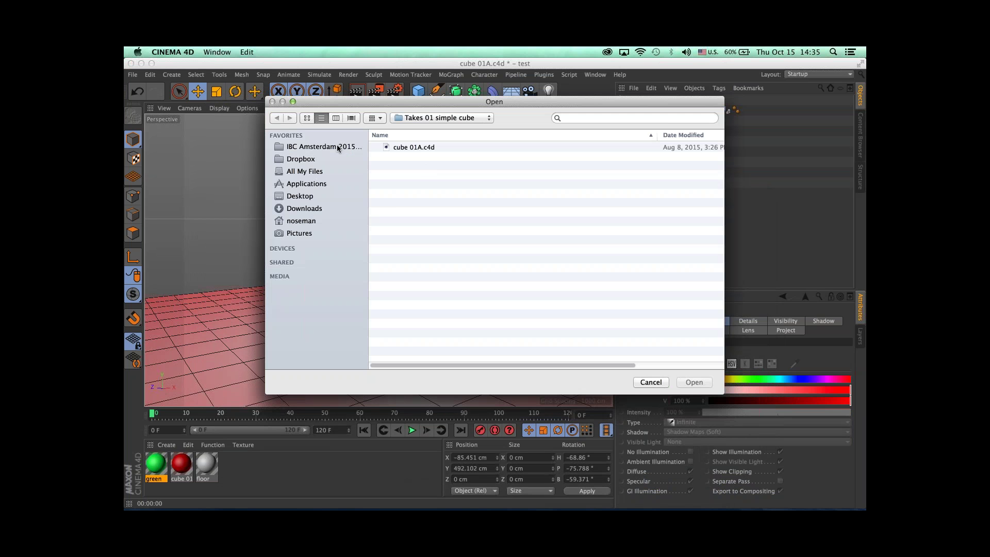
{"action": "left_click", "coordinate": [338, 148]}
{"action": "double_click", "coordinate": [407, 148]}
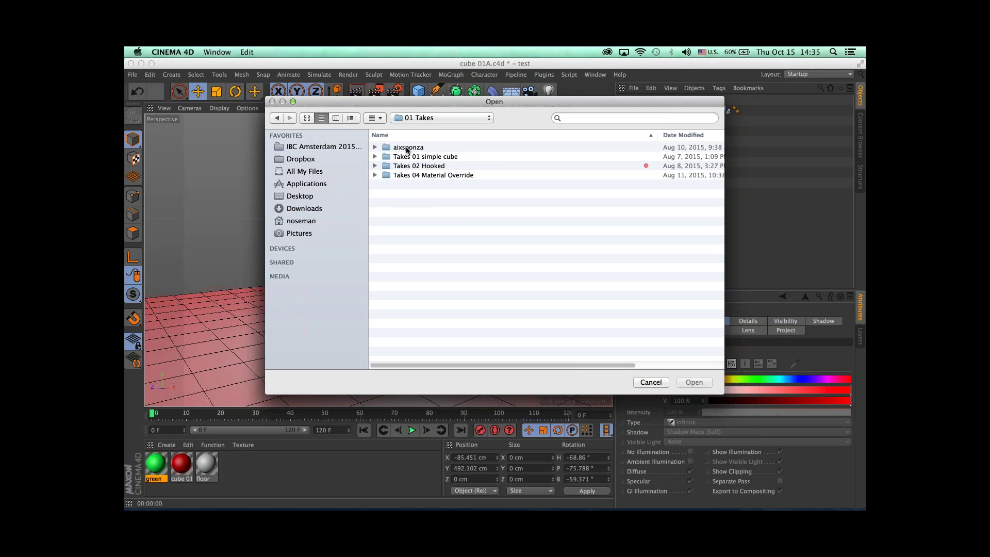
{"action": "double_click", "coordinate": [427, 166]}
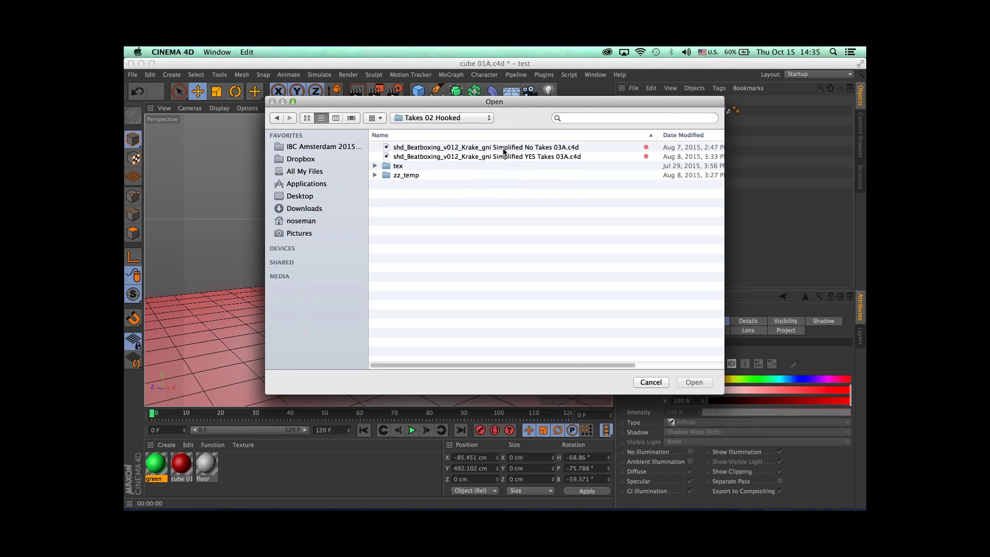
{"action": "left_click", "coordinate": [508, 148]}
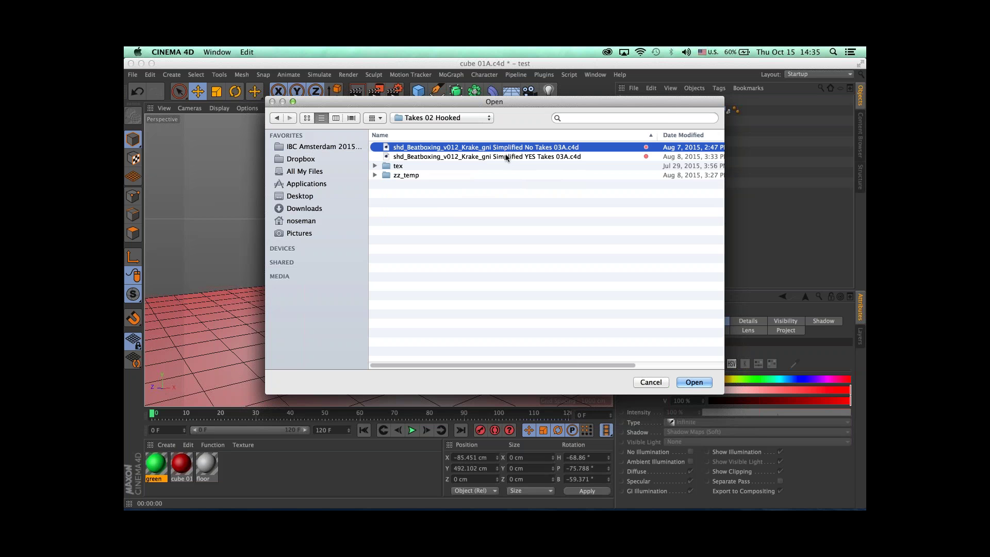
{"action": "key", "text": "Return"}
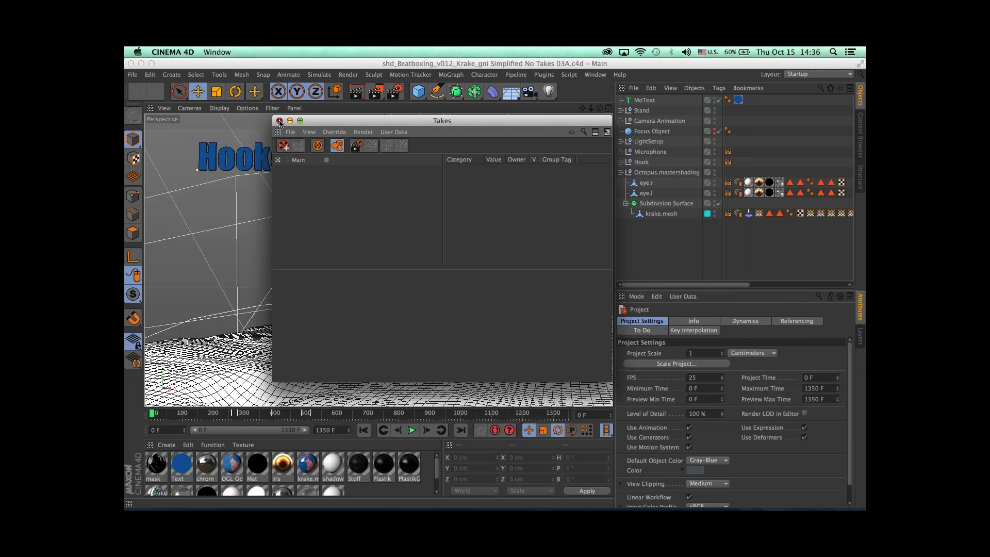
Step: Close the Takes manager, and scrub the octopus animation to frame 225 before returning to frame 0
{"action": "left_click", "coordinate": [279, 121]}
{"action": "key", "text": "F8"}
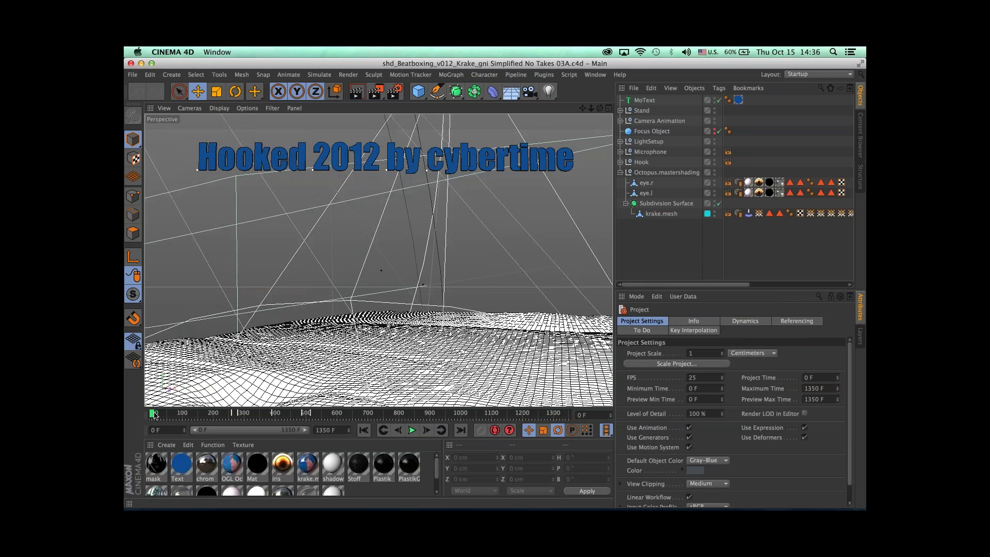
{"action": "left_click_drag", "start_coordinate": [160, 415], "coordinate": [227, 414]}
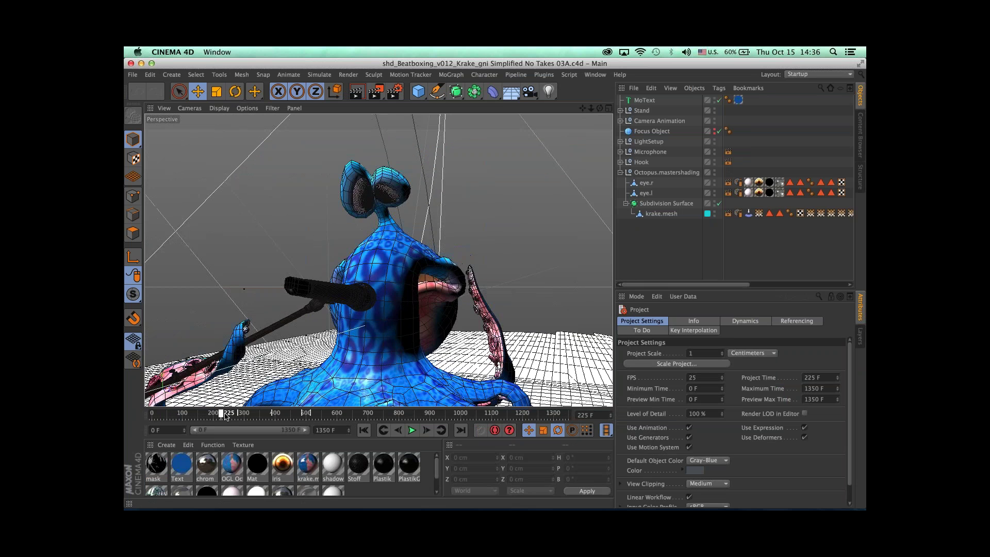
{"action": "key", "text": "shift+f"}
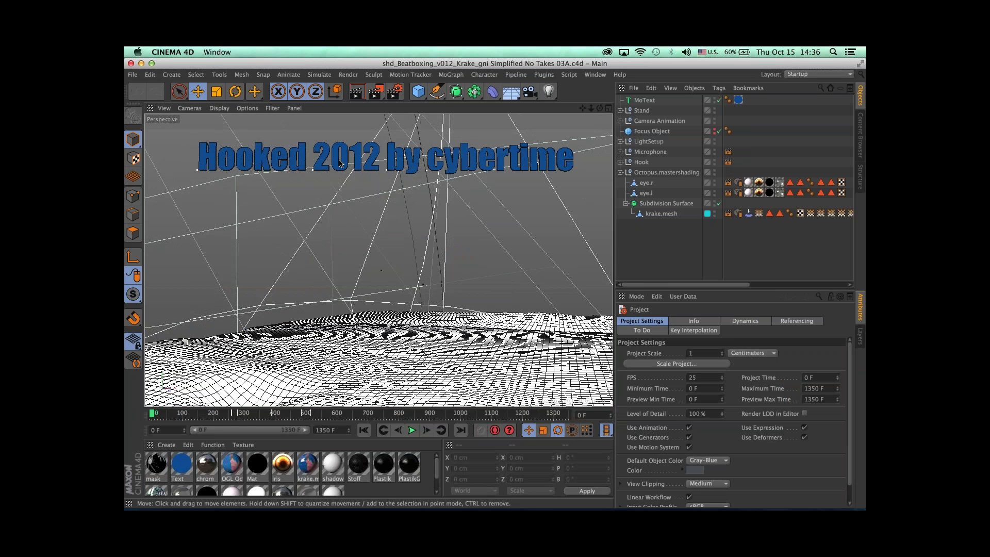
Step: Play back the octopus animation and render the viewport at frame 32
{"action": "left_click", "coordinate": [412, 430]}
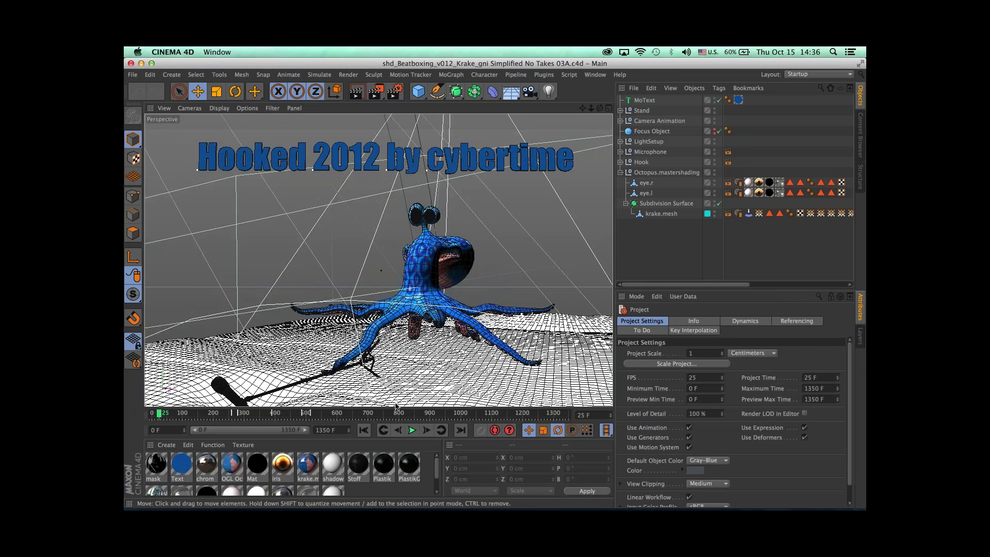
{"action": "left_click", "coordinate": [411, 430]}
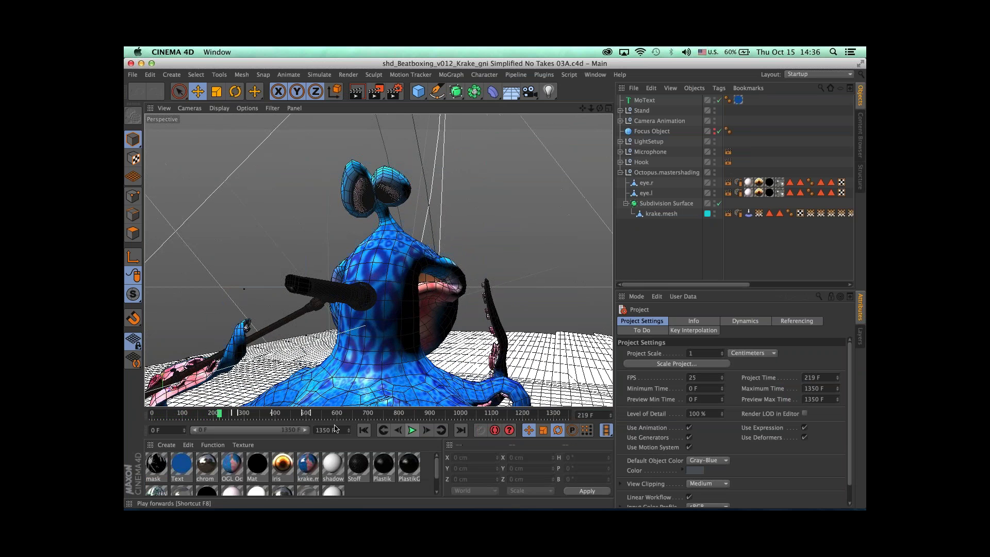
{"action": "left_click", "coordinate": [413, 430]}
{"action": "left_click_drag", "start_coordinate": [153, 413], "coordinate": [155, 411]}
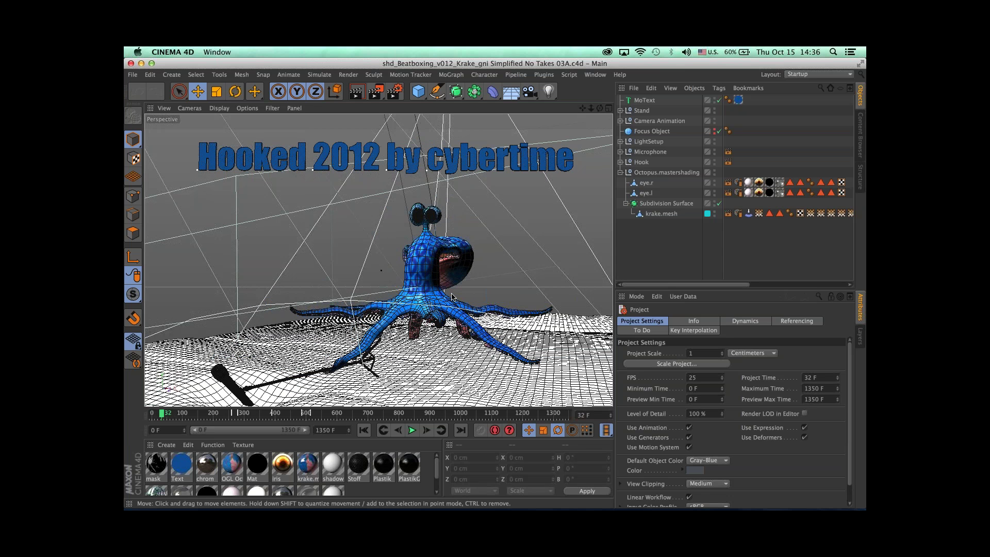
{"action": "key", "text": "super+r"}
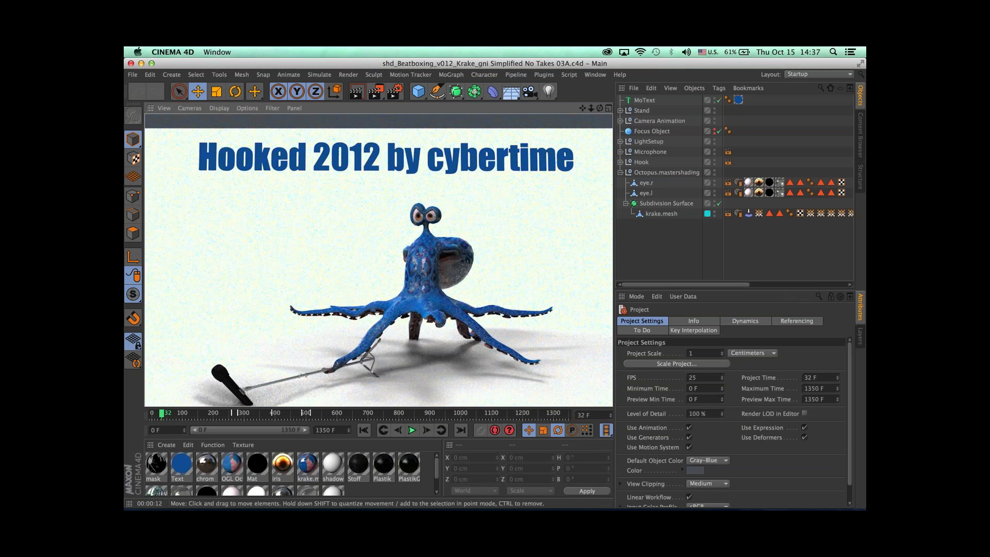
Step: Move the animation to frame 45 and open the Takes manager, placed clear of the octopus
{"action": "mouse_move", "coordinate": [154, 416]}
{"action": "left_mouse_down"}
{"action": "mouse_move", "coordinate": [214, 415]}
{"action": "mouse_move", "coordinate": [152, 415]}
{"action": "mouse_move", "coordinate": [165, 414]}
{"action": "left_mouse_up"}
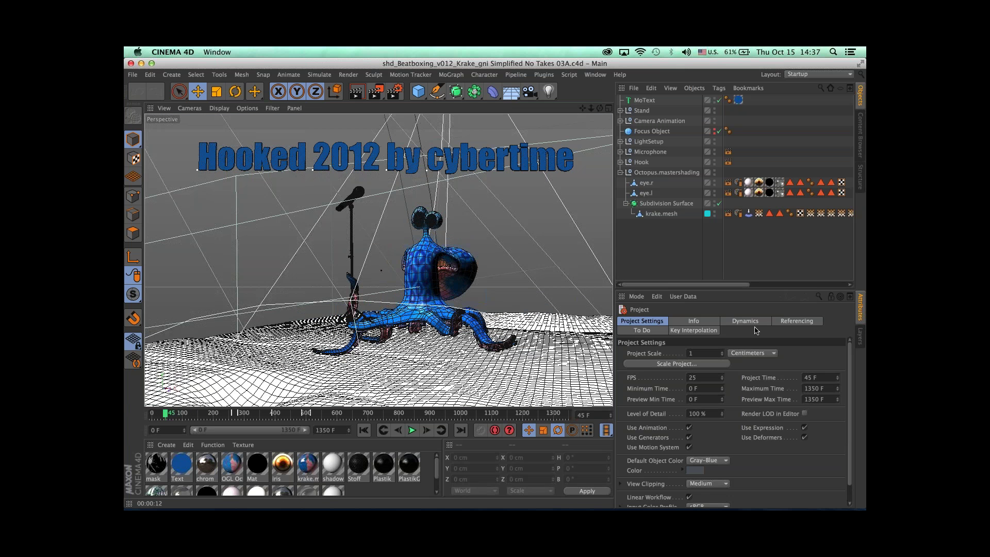
{"action": "left_click", "coordinate": [595, 74]}
{"action": "left_click", "coordinate": [594, 140]}
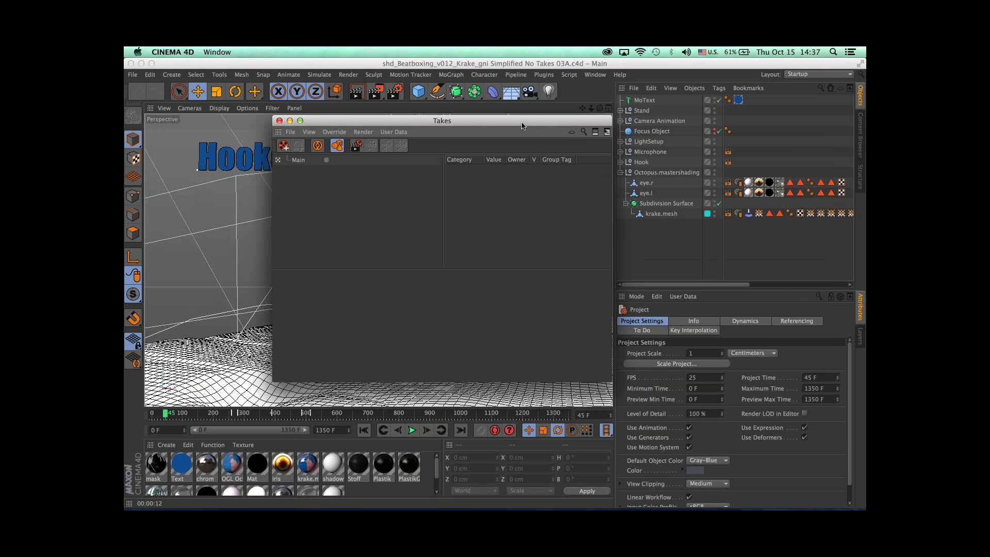
{"action": "left_click_drag", "start_coordinate": [524, 120], "coordinate": [748, 236]}
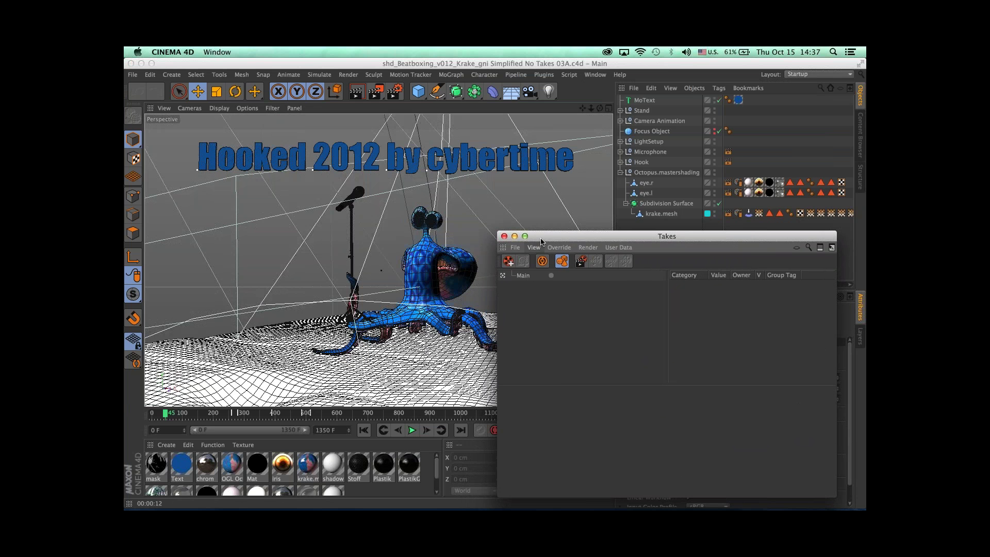
Step: Create a new take under Main and name it octo alone
{"action": "right_click", "coordinate": [520, 277]}
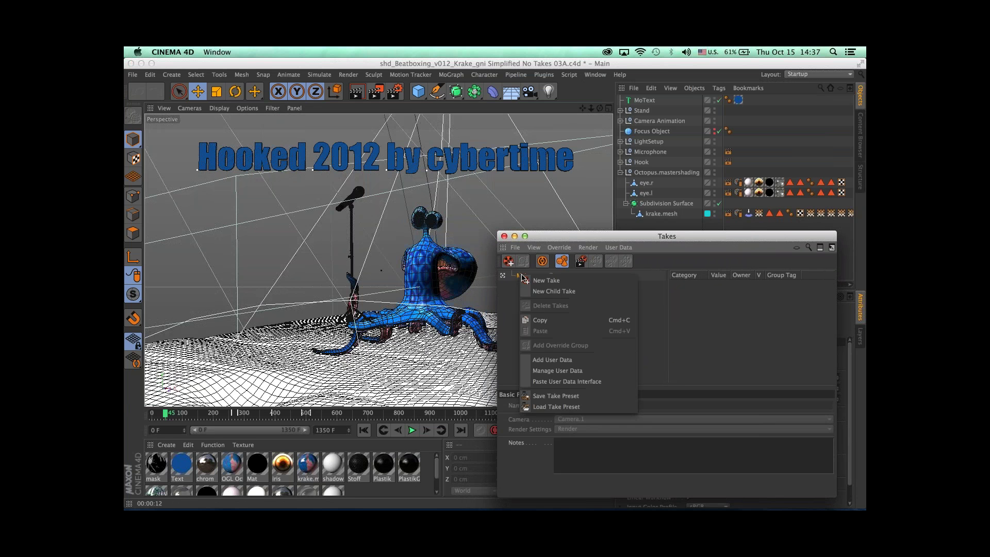
{"action": "left_click", "coordinate": [534, 281]}
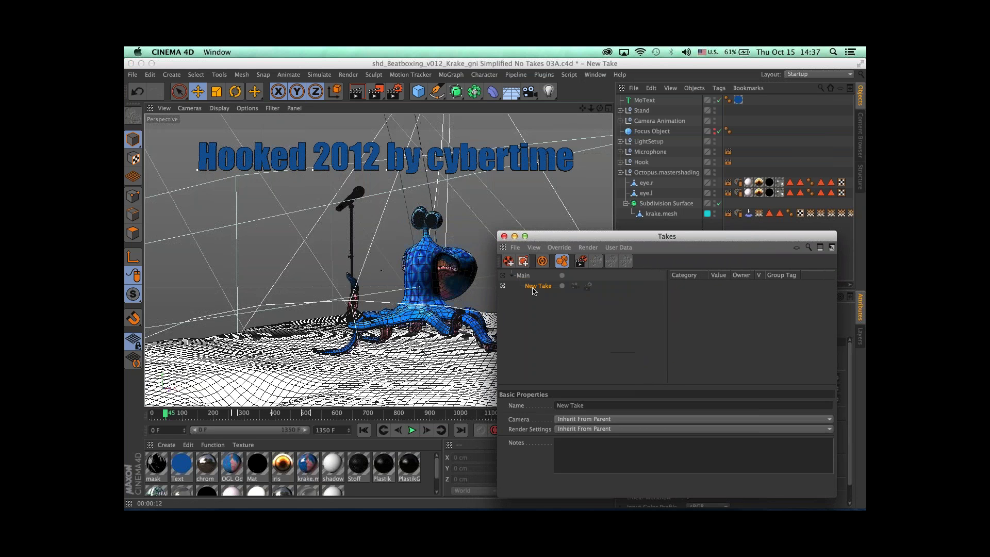
{"action": "double_click", "coordinate": [536, 286]}
{"action": "type", "text": "octo alone"}
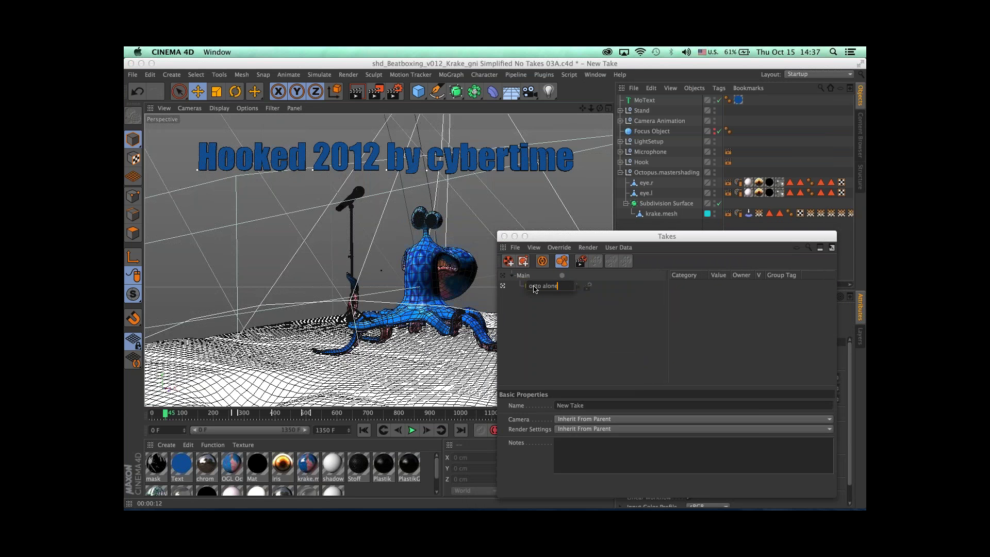
{"action": "key", "text": "Return"}
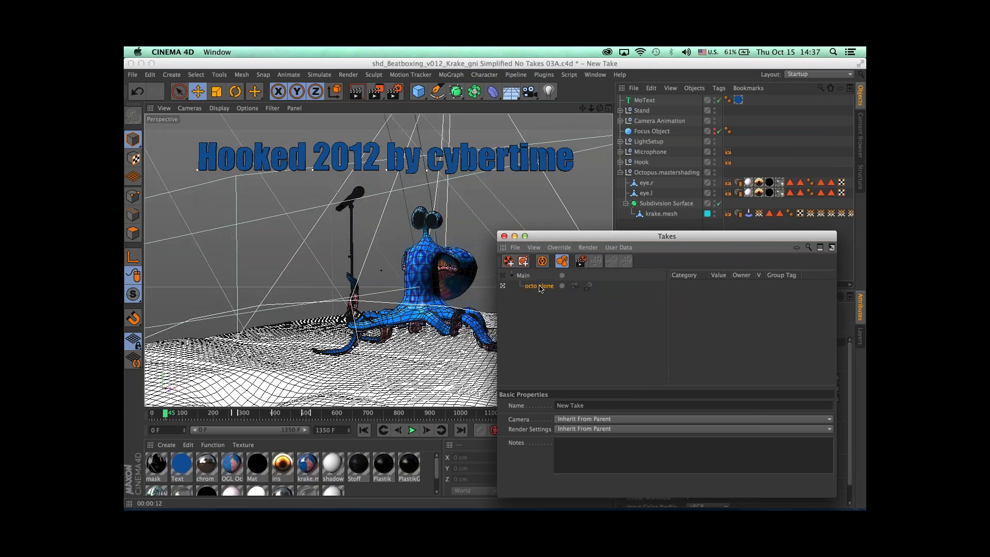
Step: Hide the Octopus.mastershading hierarchy in the viewport and show it again
{"action": "left_click_drag", "start_coordinate": [548, 240], "coordinate": [564, 252]}
{"action": "left_click", "coordinate": [668, 174]}
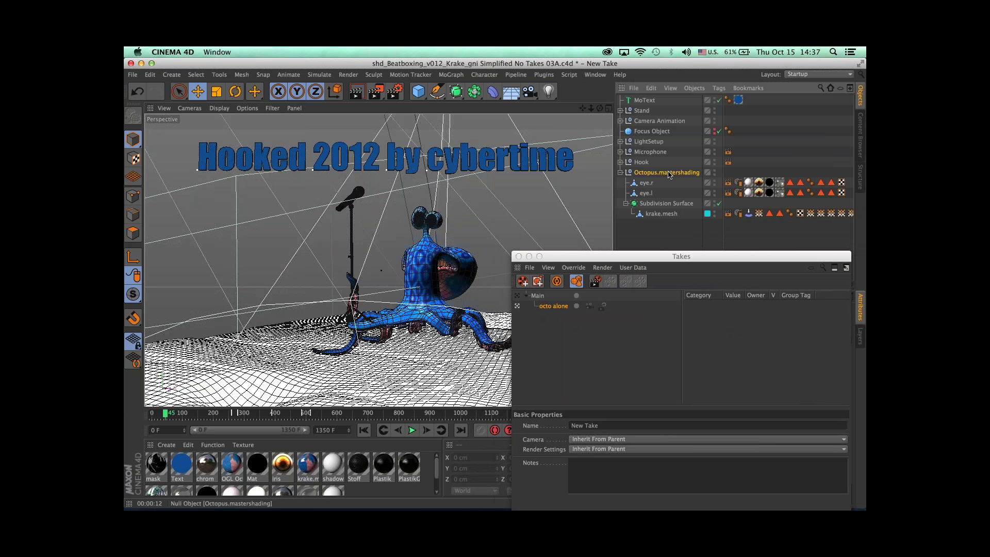
{"action": "double_click", "coordinate": [714, 170]}
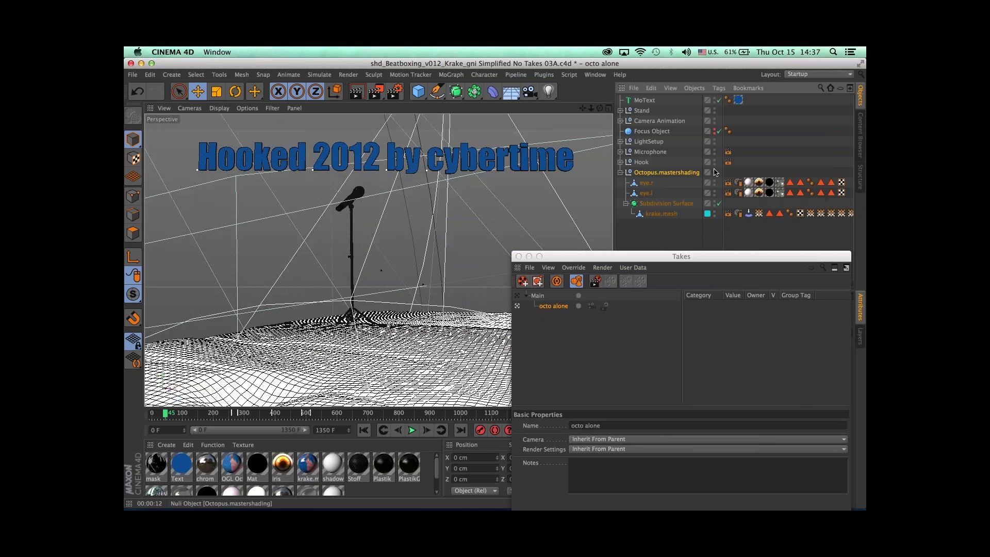
{"action": "left_click", "coordinate": [714, 170]}
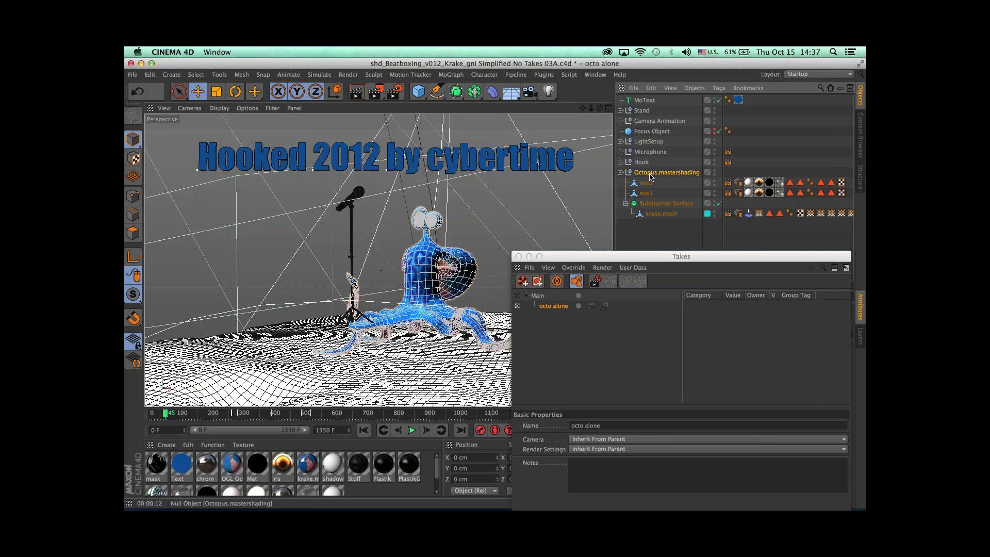
Step: Shrink the Takes manager window and reposition it so the octopus and the object list stay uncovered
{"action": "left_click_drag", "start_coordinate": [592, 256], "coordinate": [555, 233]}
{"action": "left_click_drag", "start_coordinate": [780, 468], "coordinate": [725, 422]}
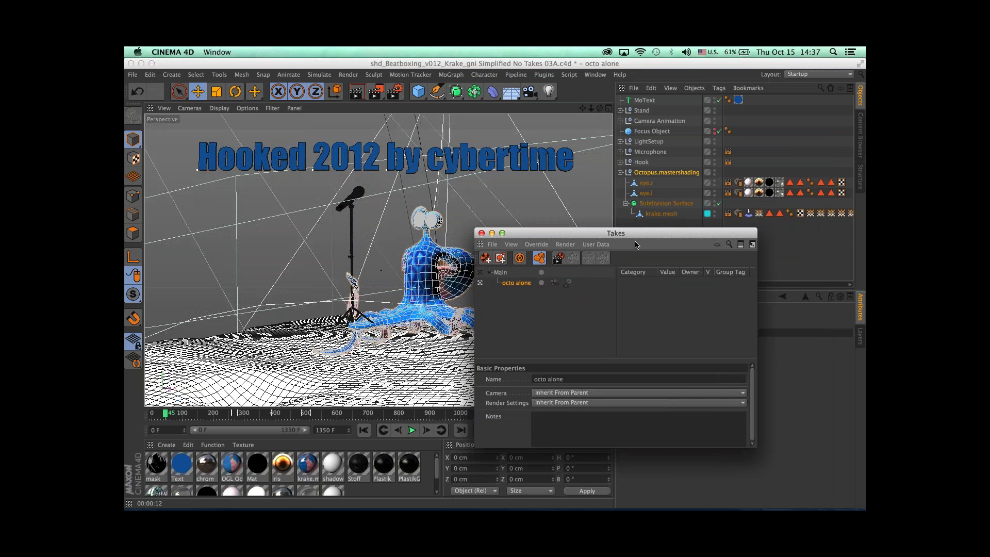
{"action": "left_click_drag", "start_coordinate": [633, 234], "coordinate": [626, 273]}
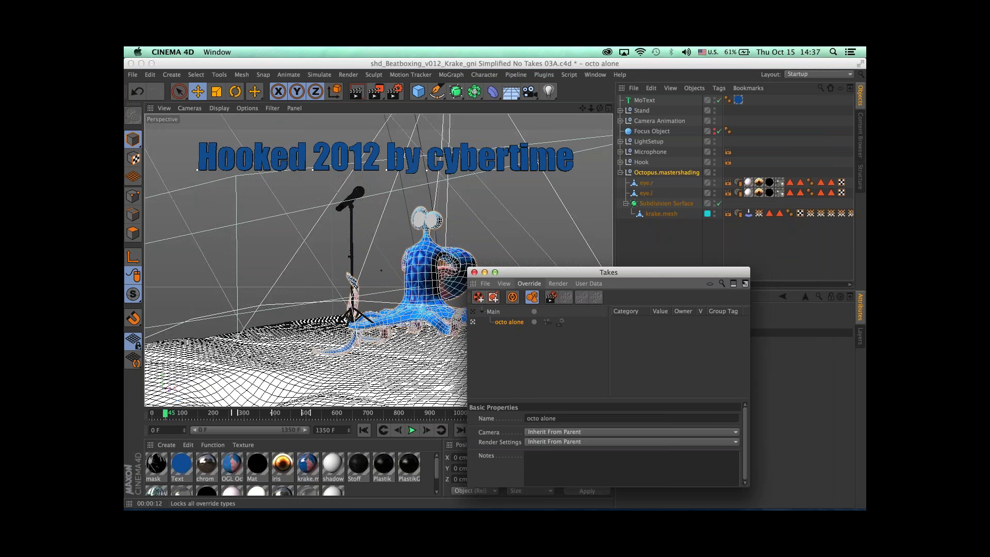
{"action": "left_click_drag", "start_coordinate": [570, 272], "coordinate": [602, 263]}
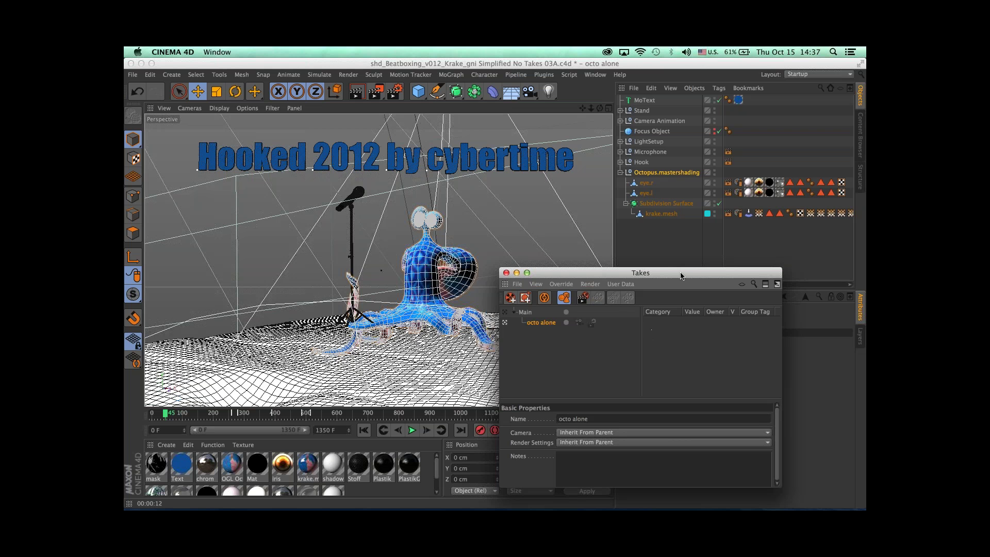
{"action": "mouse_move", "coordinate": [680, 276]}
{"action": "left_mouse_down"}
{"action": "mouse_move", "coordinate": [613, 260]}
{"action": "mouse_move", "coordinate": [674, 263]}
{"action": "left_mouse_up"}
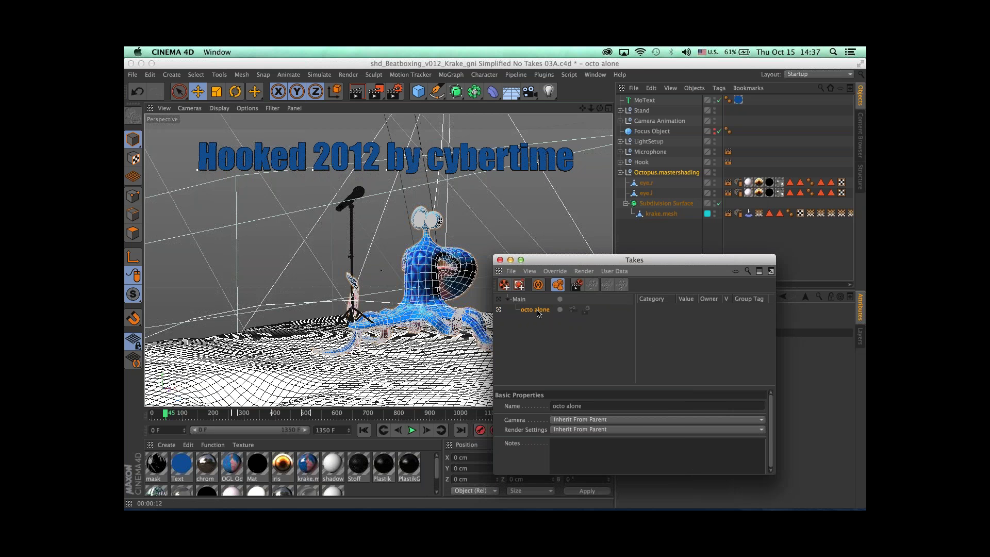
Step: Add an override group to the octo alone take and select it within the Objects category
{"action": "left_click", "coordinate": [553, 271]}
{"action": "left_click", "coordinate": [551, 272]}
{"action": "left_click", "coordinate": [505, 269]}
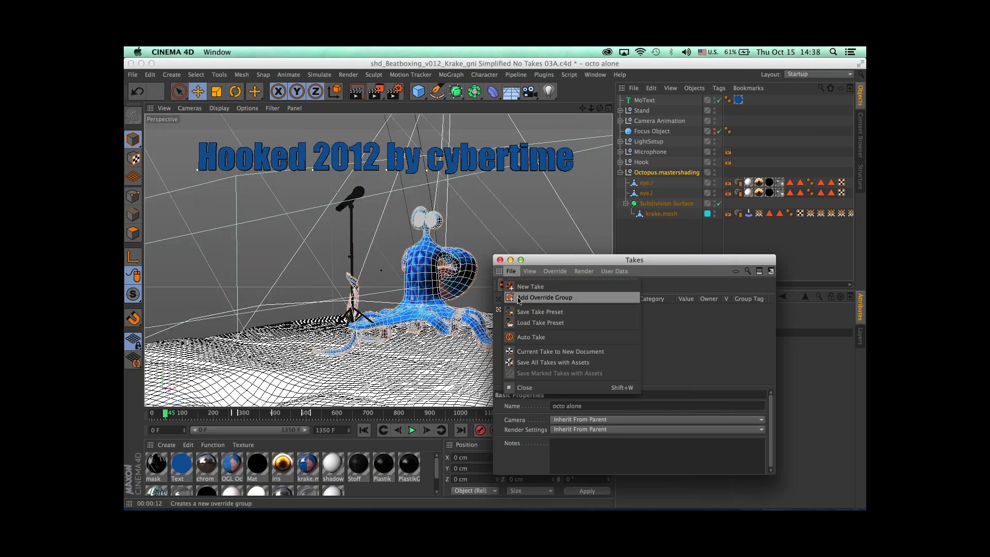
{"action": "left_click", "coordinate": [568, 303]}
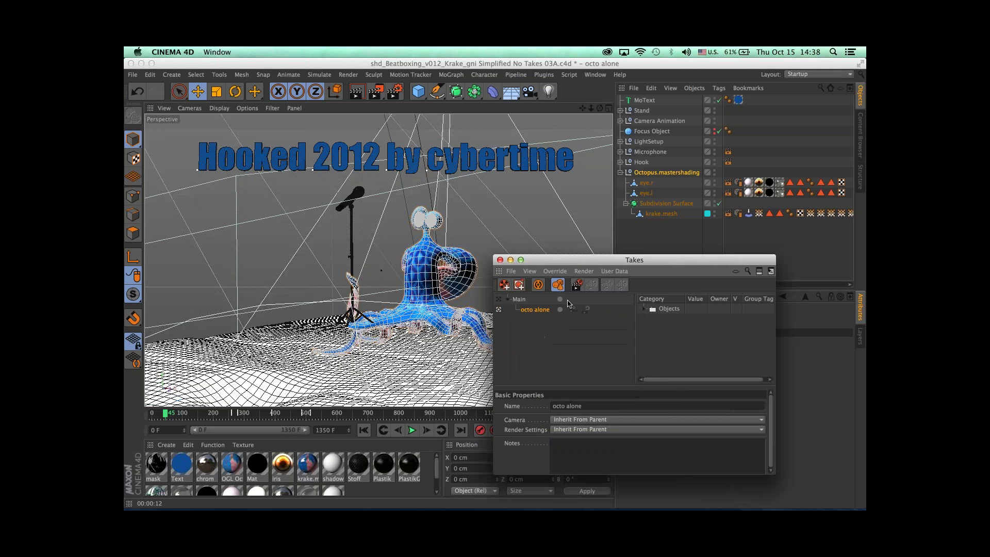
{"action": "left_click", "coordinate": [643, 308]}
{"action": "left_click", "coordinate": [661, 319]}
Step: Widen the Takes manager and rename the new override group as not visible to Camera
{"action": "left_click_drag", "start_coordinate": [646, 260], "coordinate": [448, 244]}
{"action": "left_click_drag", "start_coordinate": [579, 361], "coordinate": [677, 361]}
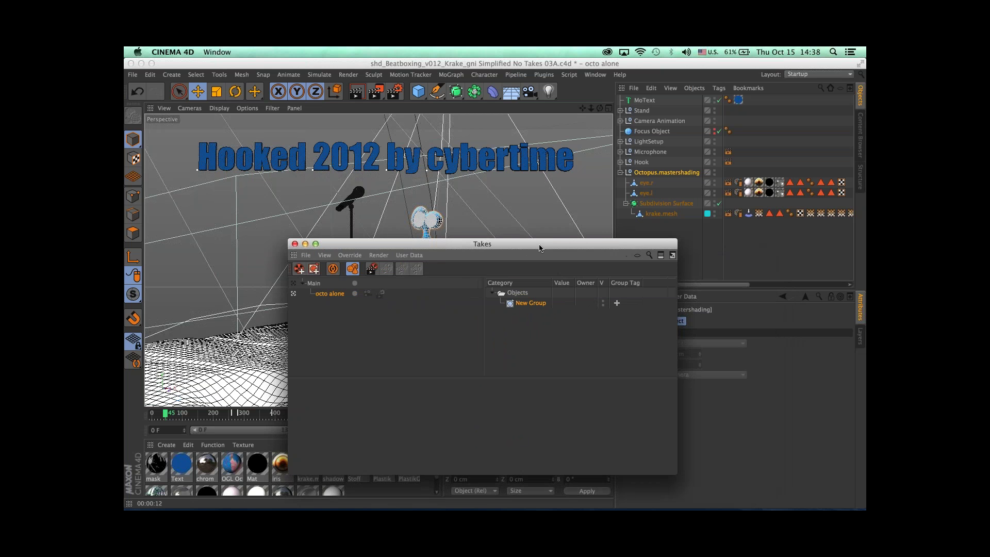
{"action": "left_click_drag", "start_coordinate": [541, 246], "coordinate": [471, 236]}
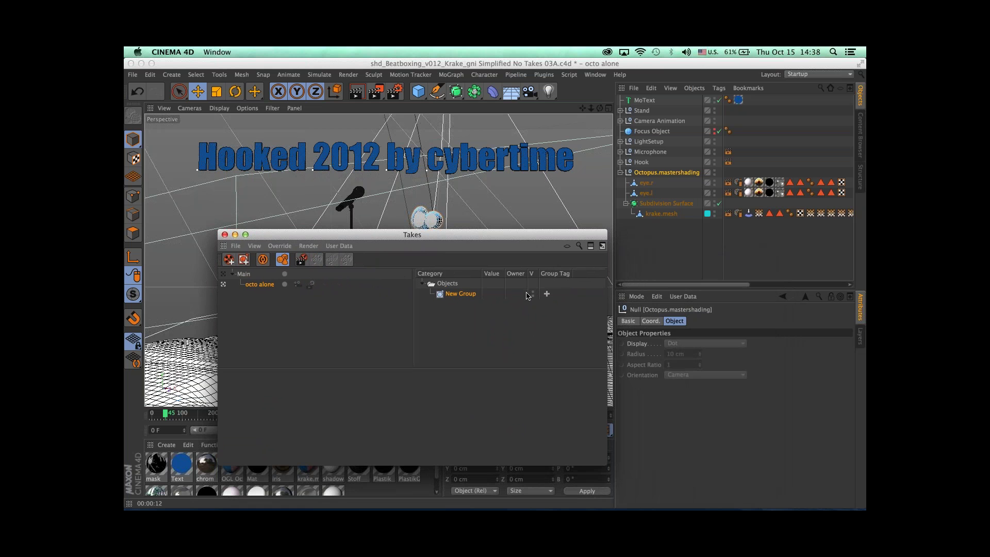
{"action": "double_click", "coordinate": [460, 294]}
{"action": "type", "text": "r"}
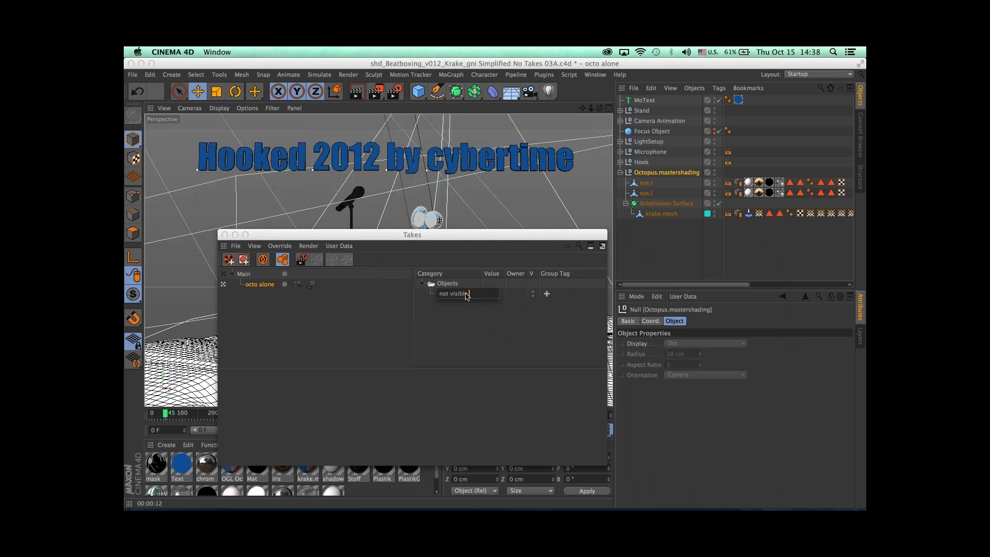
{"action": "type", "text": "ot visible to Camera"}
{"action": "key", "text": "Return"}
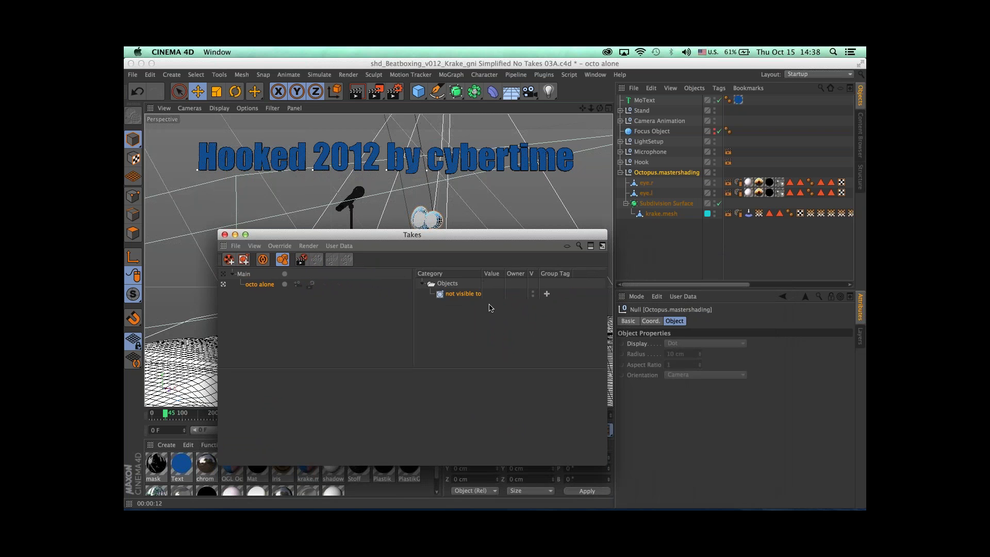
Step: Add the Stand, Microphone and Hook objects to the not visible to Camera group and expand it
{"action": "left_click", "coordinate": [643, 162]}
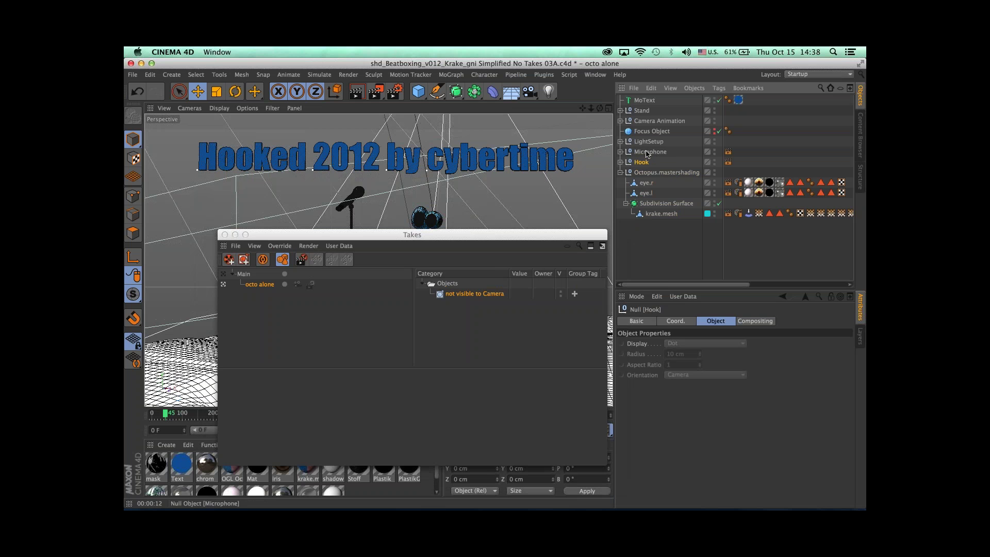
{"action": "left_click", "coordinate": [647, 153], "text": "shift"}
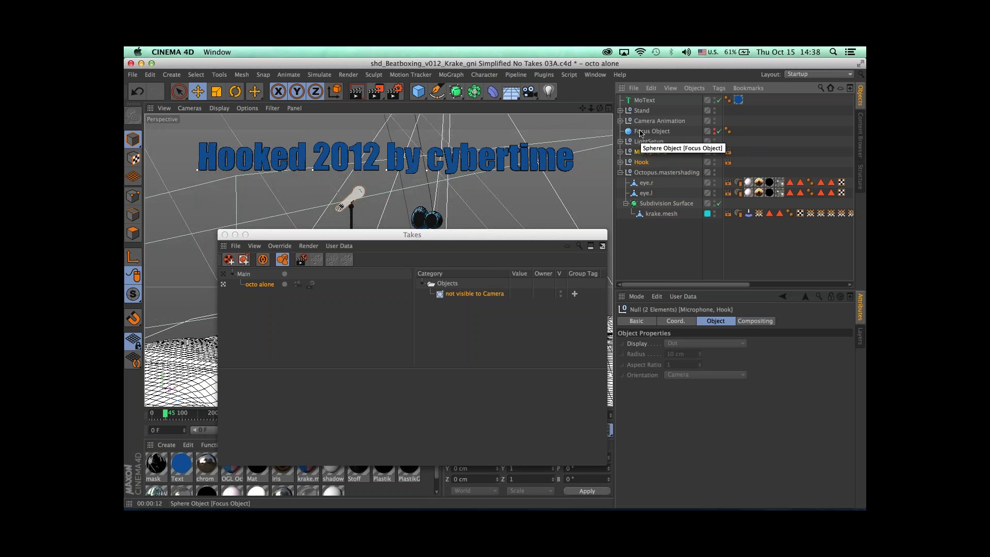
{"action": "left_click", "coordinate": [642, 111], "text": "shift"}
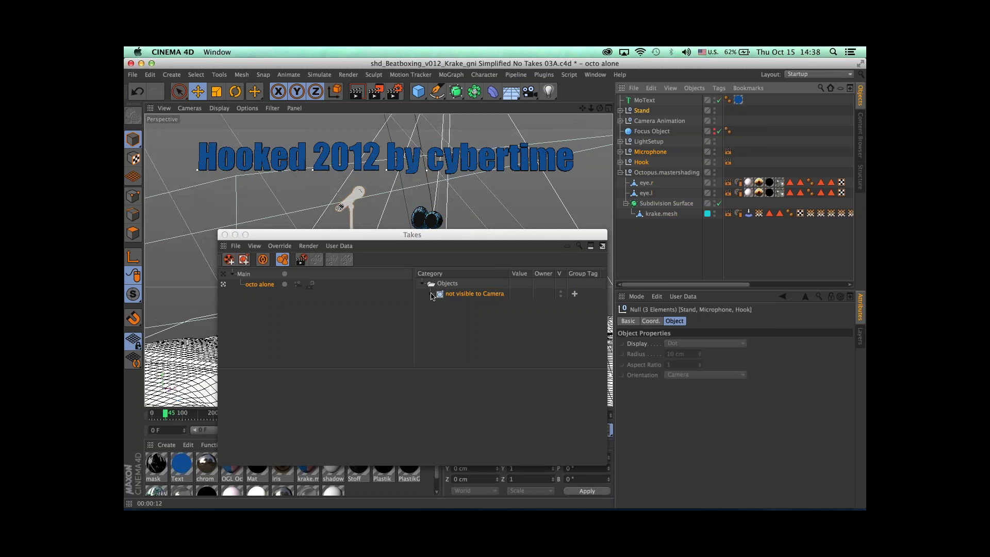
{"action": "left_click", "coordinate": [432, 295]}
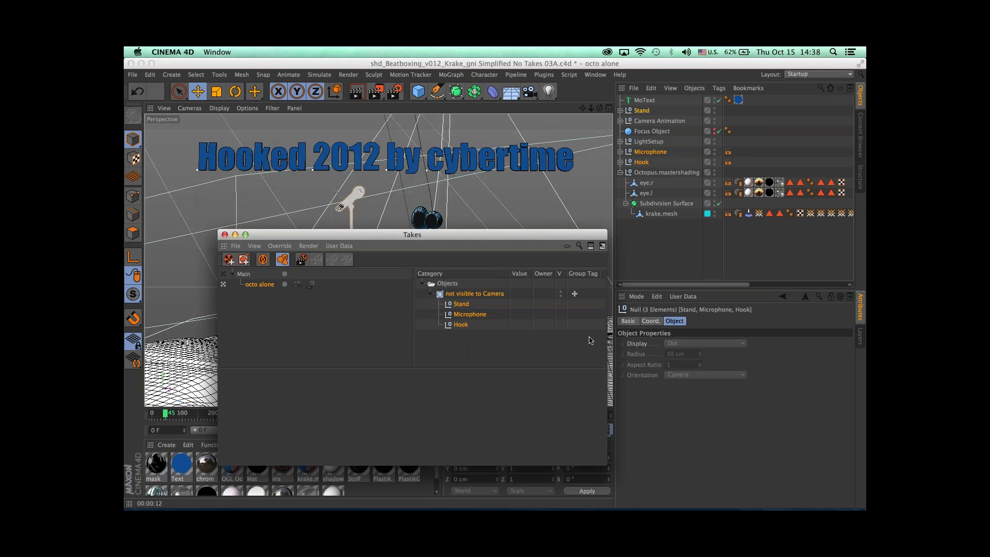
Step: Add a Compositing group tag to the not visible to Camera group and disable its Seen by Camera option
{"action": "left_click_drag", "start_coordinate": [559, 237], "coordinate": [460, 244]}
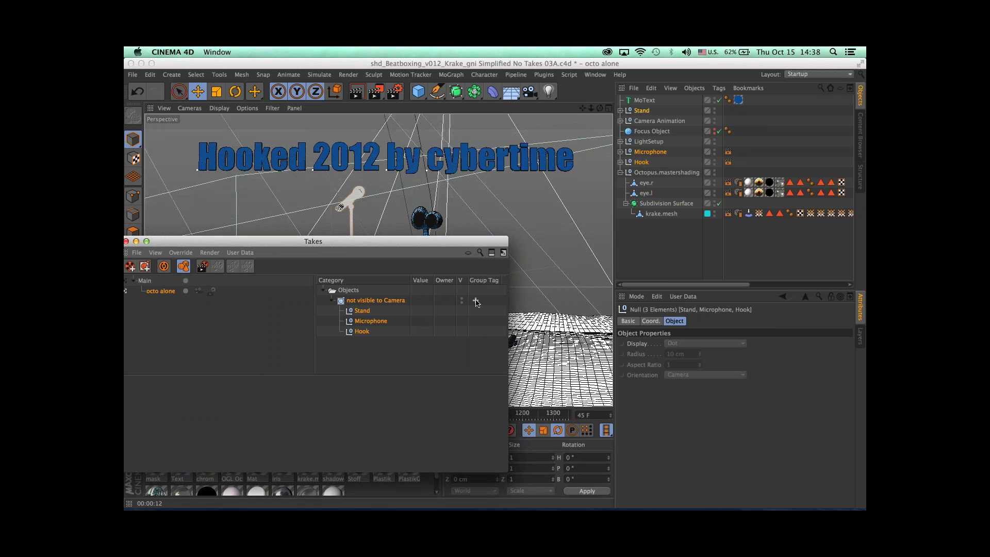
{"action": "left_click", "coordinate": [475, 301]}
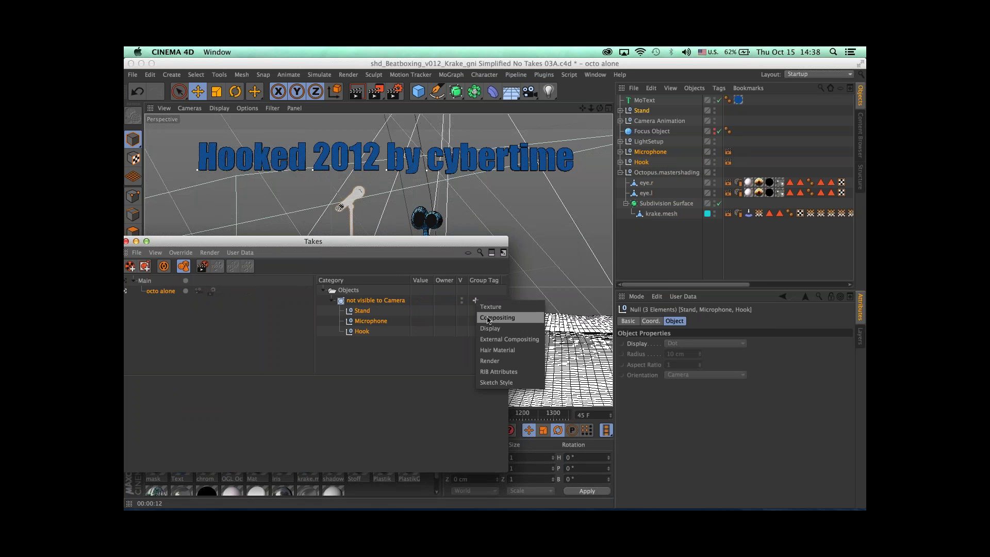
{"action": "left_click", "coordinate": [488, 318]}
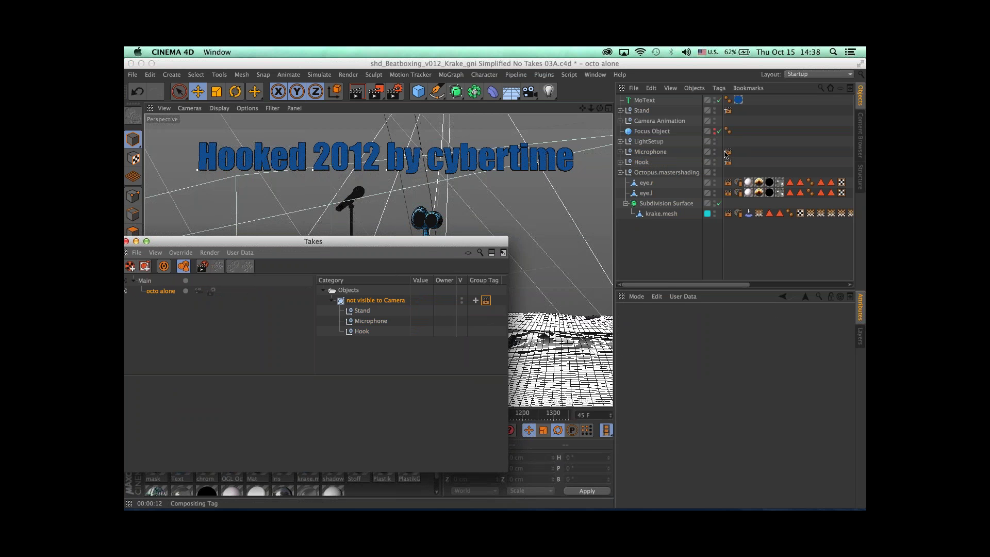
{"action": "left_click", "coordinate": [486, 300]}
{"action": "left_click_drag", "start_coordinate": [483, 242], "coordinate": [611, 221]}
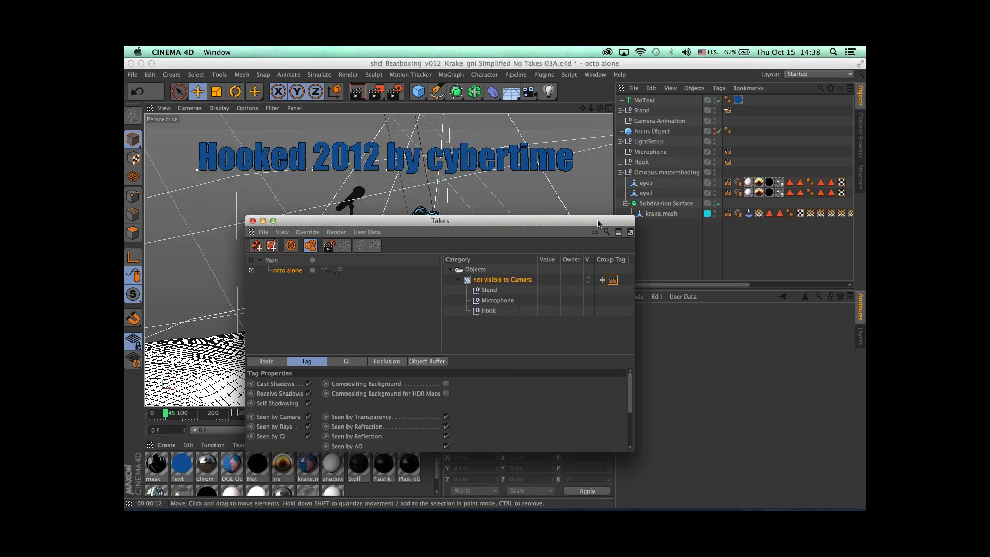
{"action": "left_click", "coordinate": [309, 416]}
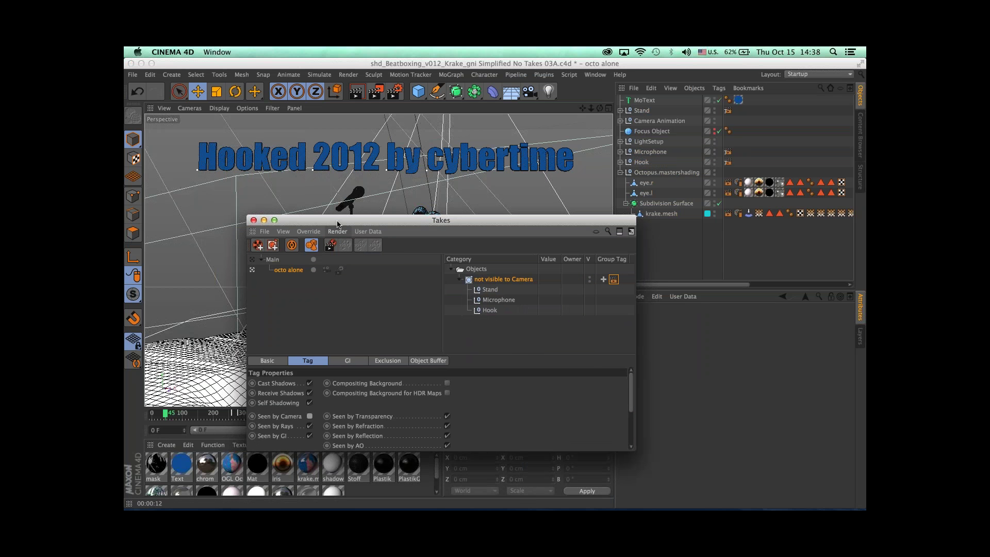
Step: Uncover the octopus in the viewport and render the view with the octo alone take active
{"action": "left_click_drag", "start_coordinate": [337, 224], "coordinate": [512, 283]}
{"action": "left_click_drag", "start_coordinate": [541, 300], "coordinate": [552, 319]}
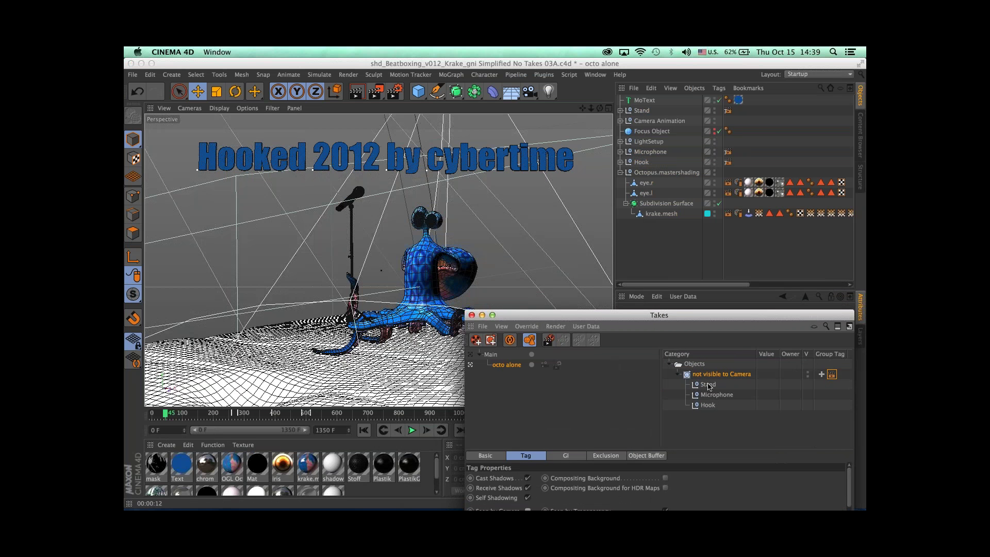
{"action": "left_click", "coordinate": [356, 92]}
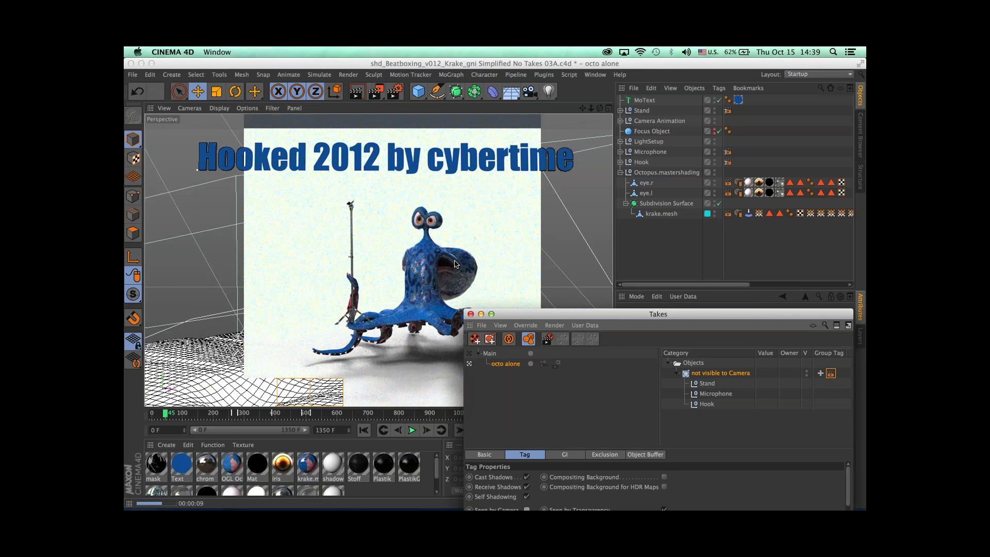
Step: Examine the Stand, Microphone and Hook hierarchies by selecting them with their children, and expand Hook to see what it contains
{"action": "left_click_drag", "start_coordinate": [719, 316], "coordinate": [457, 230]}
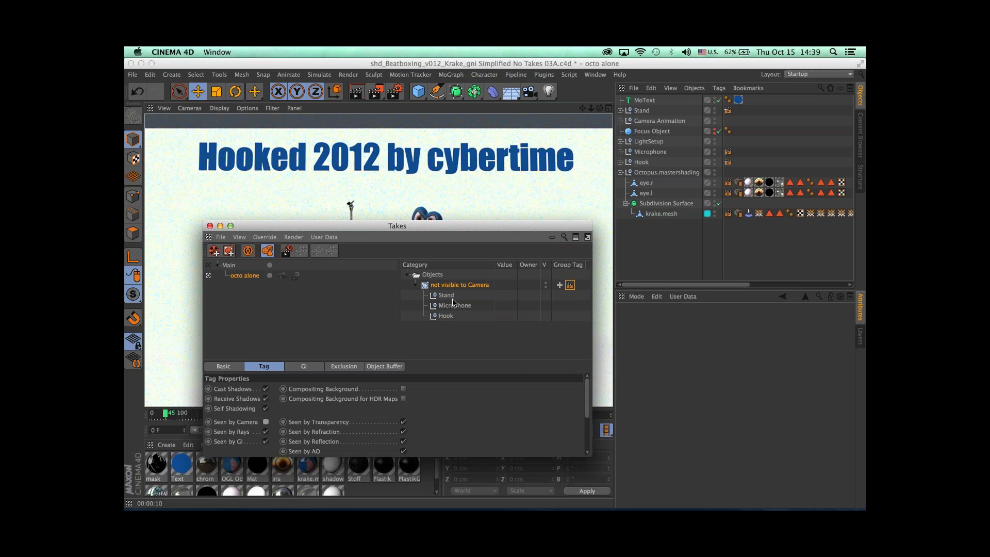
{"action": "left_click", "coordinate": [642, 111]}
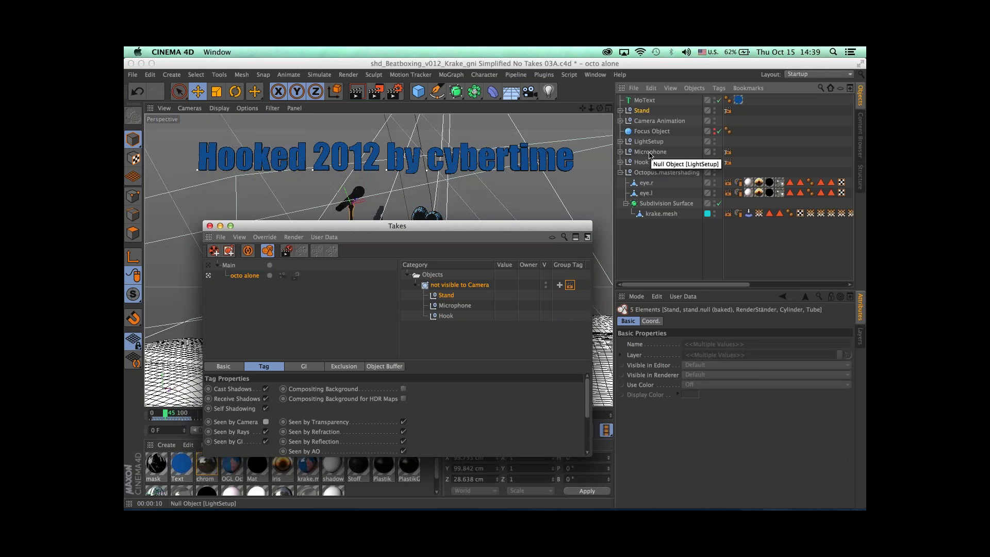
{"action": "left_click", "coordinate": [650, 153]}
{"action": "left_click", "coordinate": [642, 163]}
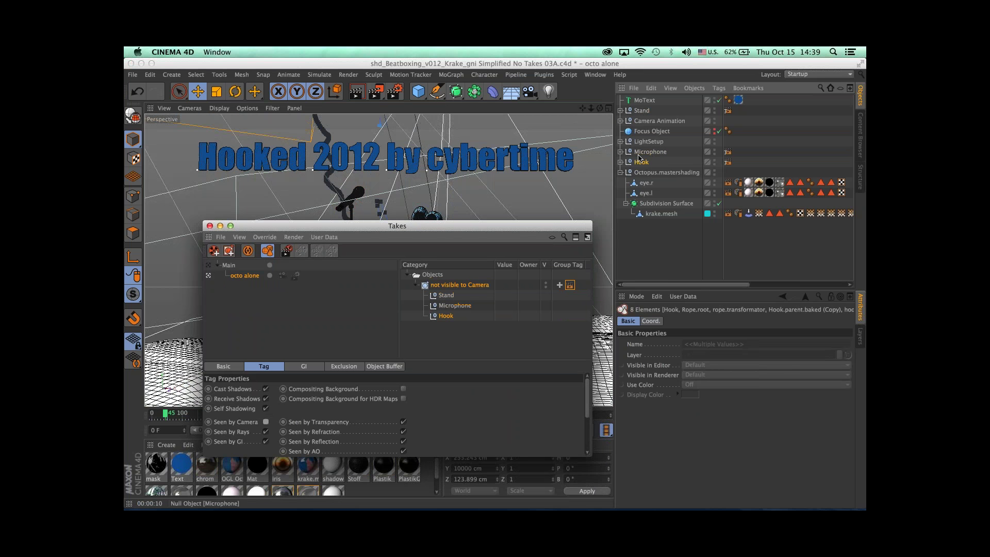
{"action": "left_click", "coordinate": [621, 163]}
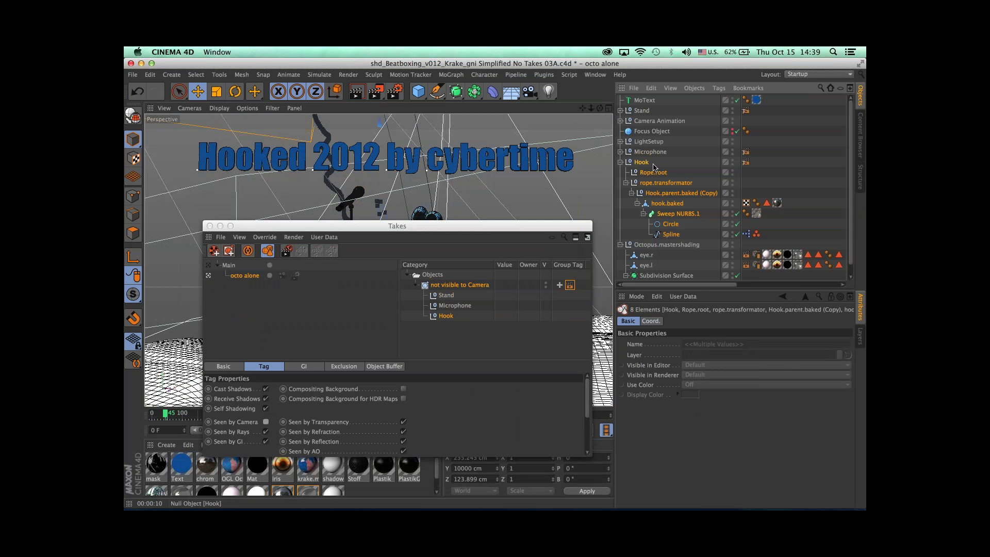
{"action": "left_click", "coordinate": [644, 163]}
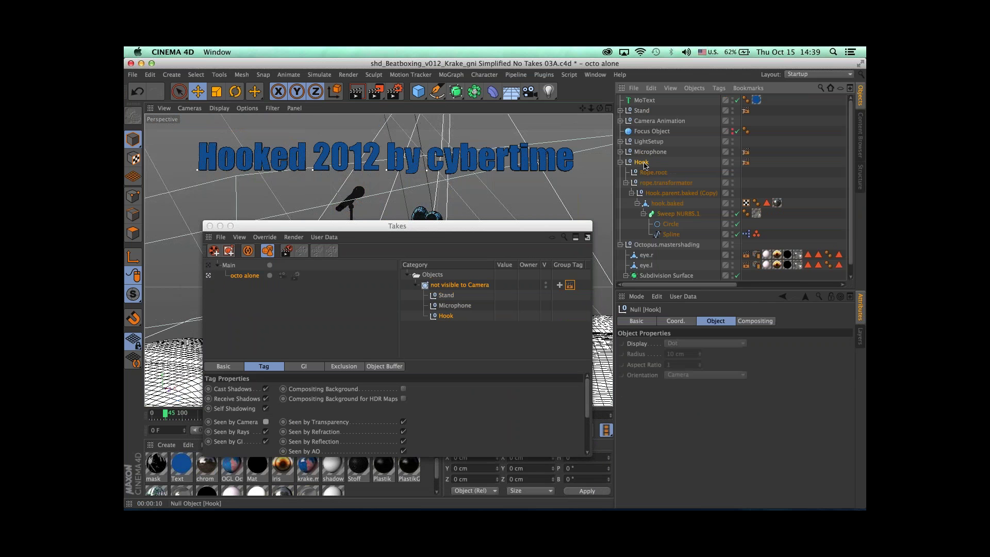
{"action": "middle_click", "coordinate": [643, 163]}
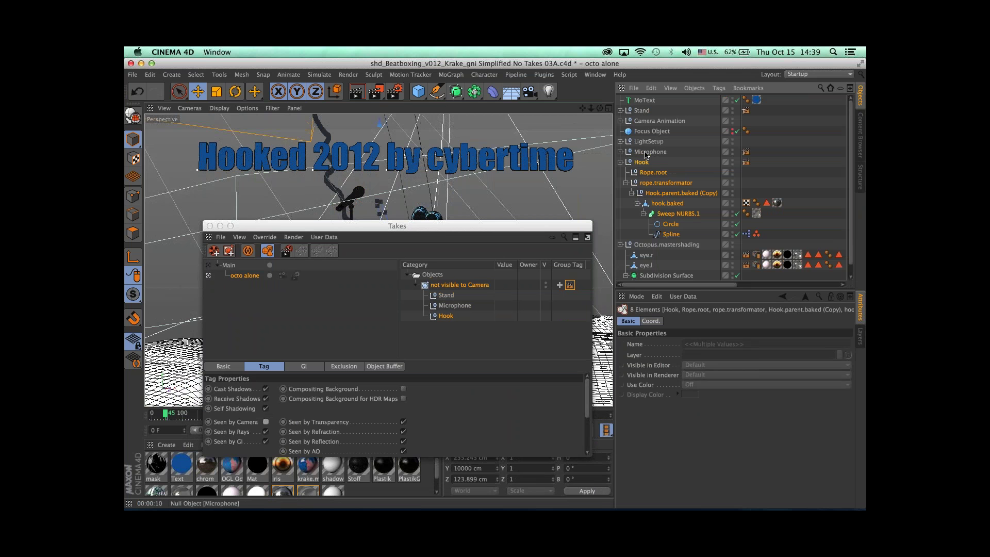
Step: Select Microphone, Hook and Stand with all their children and add them to the not visible to Camera group
{"action": "middle_click", "coordinate": [645, 152]}
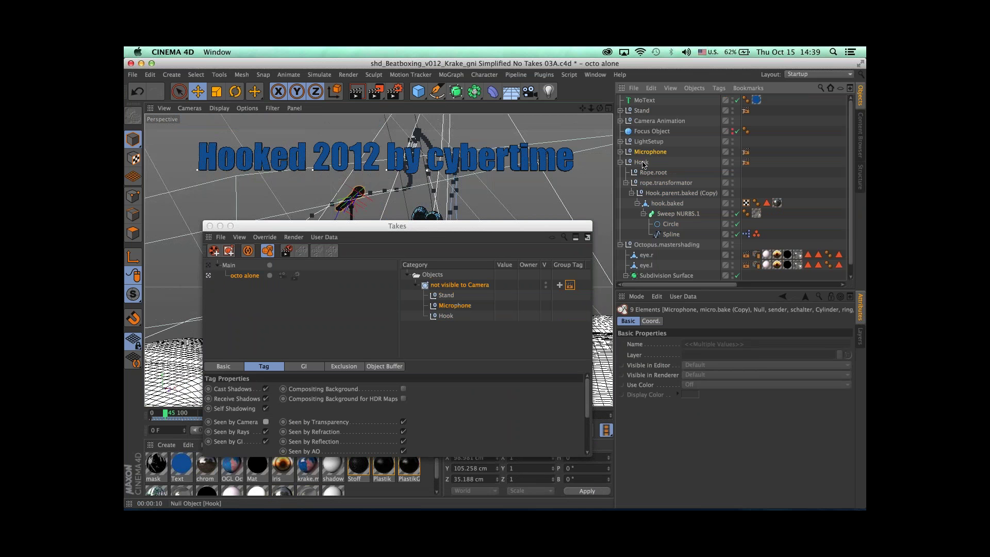
{"action": "middle_click", "coordinate": [642, 162], "text": "shift"}
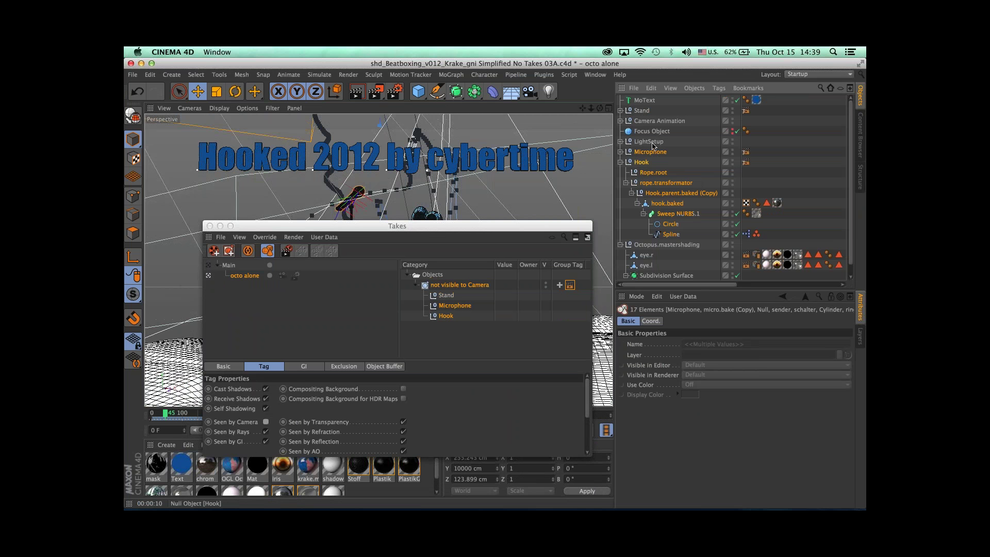
{"action": "middle_click", "coordinate": [642, 110], "text": "shift"}
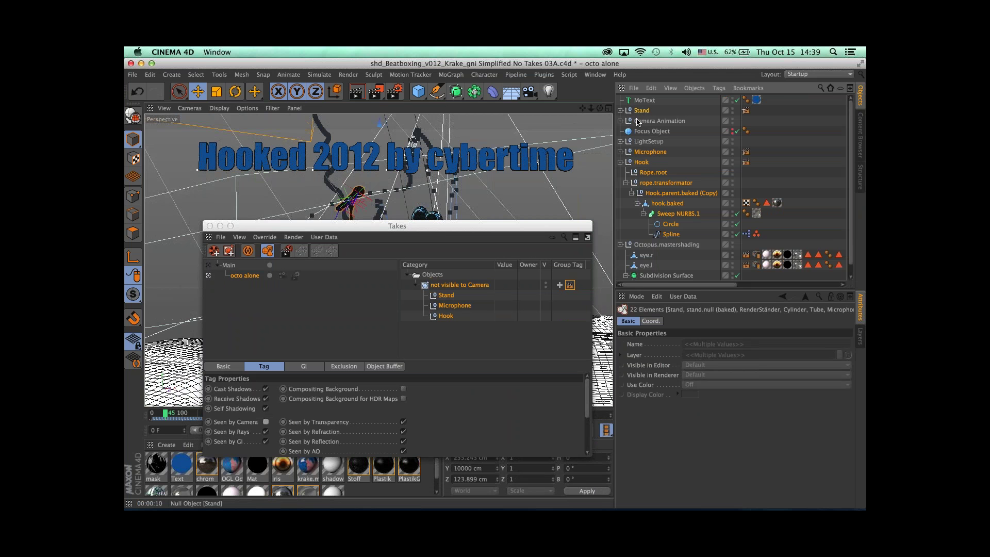
{"action": "left_click_drag", "start_coordinate": [640, 111], "coordinate": [431, 286]}
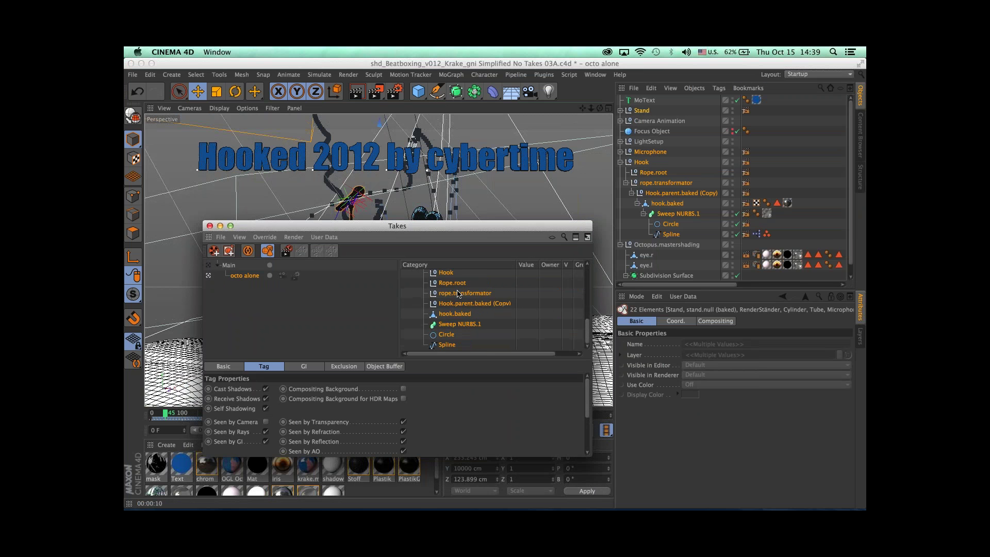
{"action": "scroll", "coordinate": [460, 293], "scroll_direction": "up", "scroll_amount": 5}
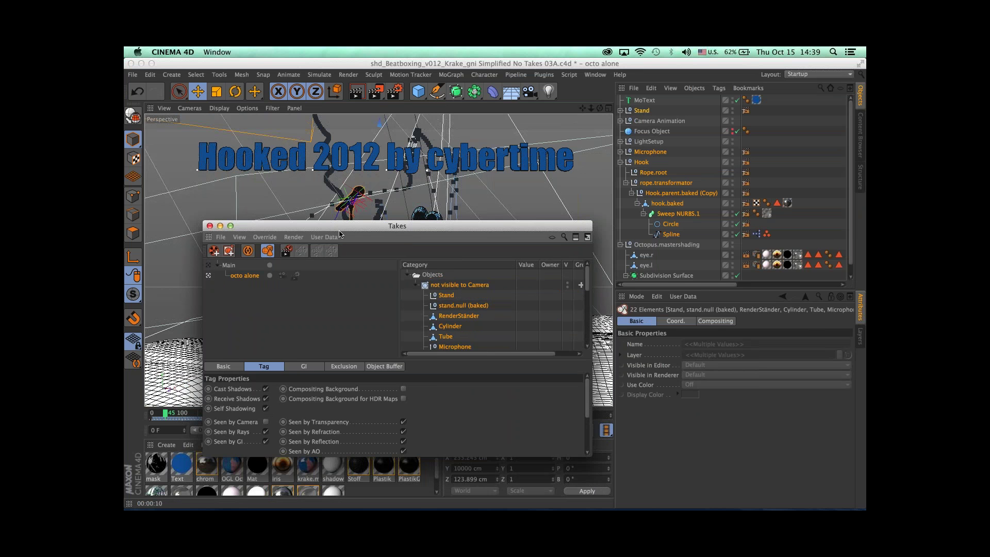
Step: Render the view to check the octo alone take, and add the MoText object to the not visible to Camera group
{"action": "left_click_drag", "start_coordinate": [339, 231], "coordinate": [750, 273]}
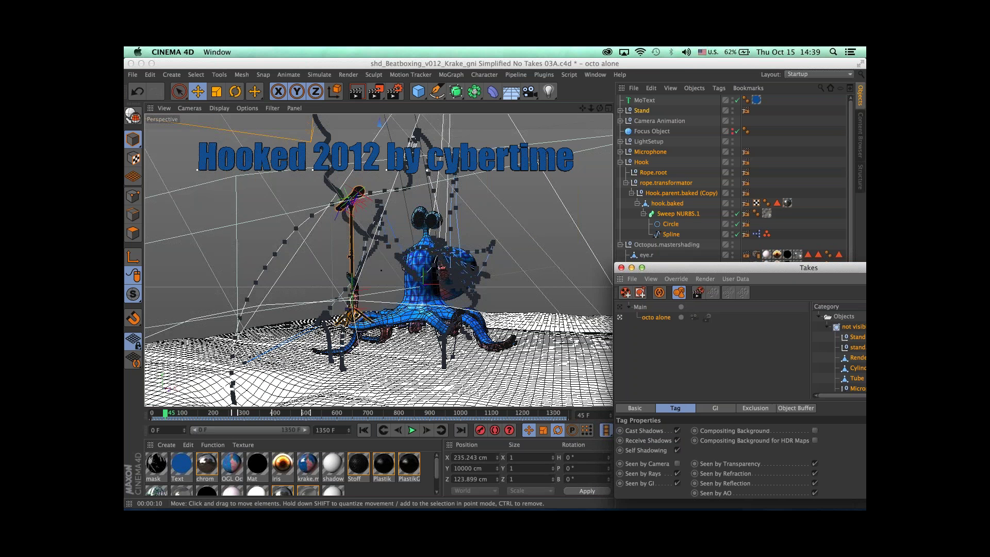
{"action": "key", "text": "ctrl+r"}
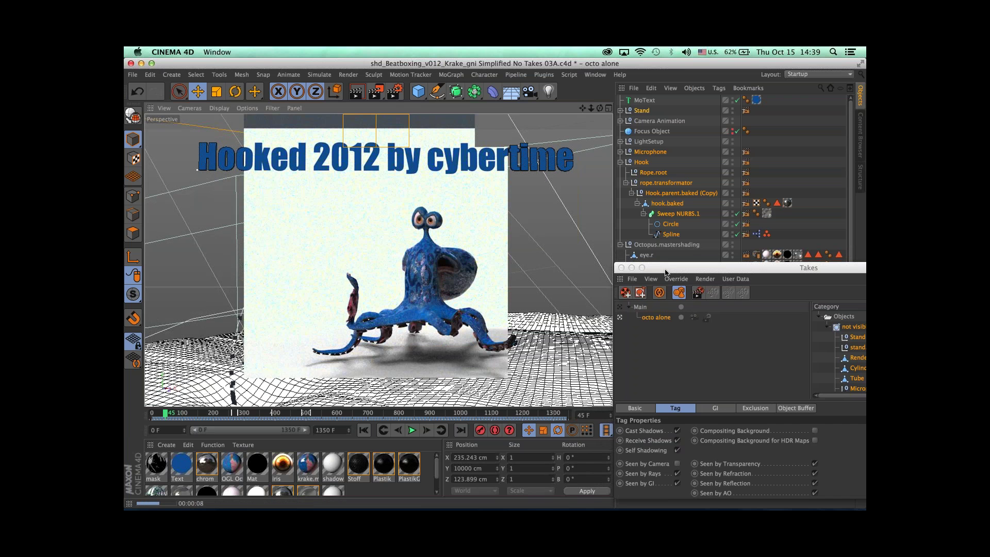
{"action": "left_click_drag", "start_coordinate": [665, 270], "coordinate": [249, 207]}
{"action": "left_click_drag", "start_coordinate": [645, 100], "coordinate": [450, 268]}
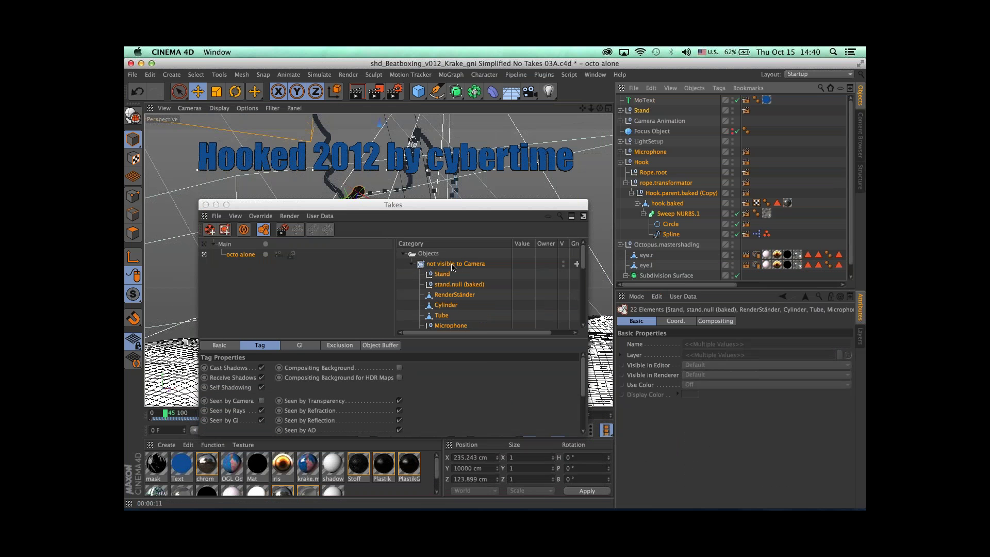
Step: Uncover the octopus in the viewport and render the view again with MoText included in the group
{"action": "left_click_drag", "start_coordinate": [475, 226], "coordinate": [734, 295]}
{"action": "scroll", "coordinate": [821, 333], "scroll_direction": "right", "scroll_amount": 2}
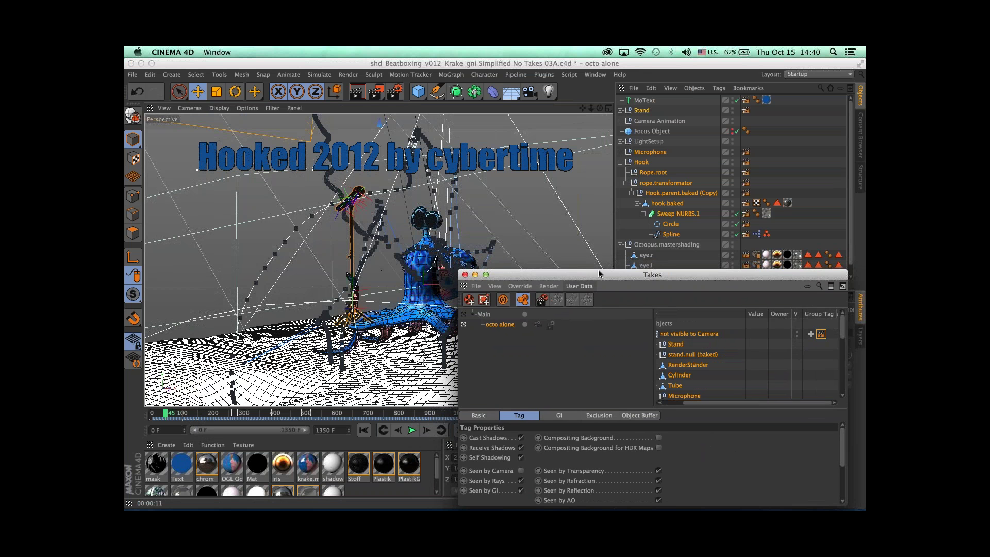
{"action": "left_click_drag", "start_coordinate": [598, 276], "coordinate": [637, 264]}
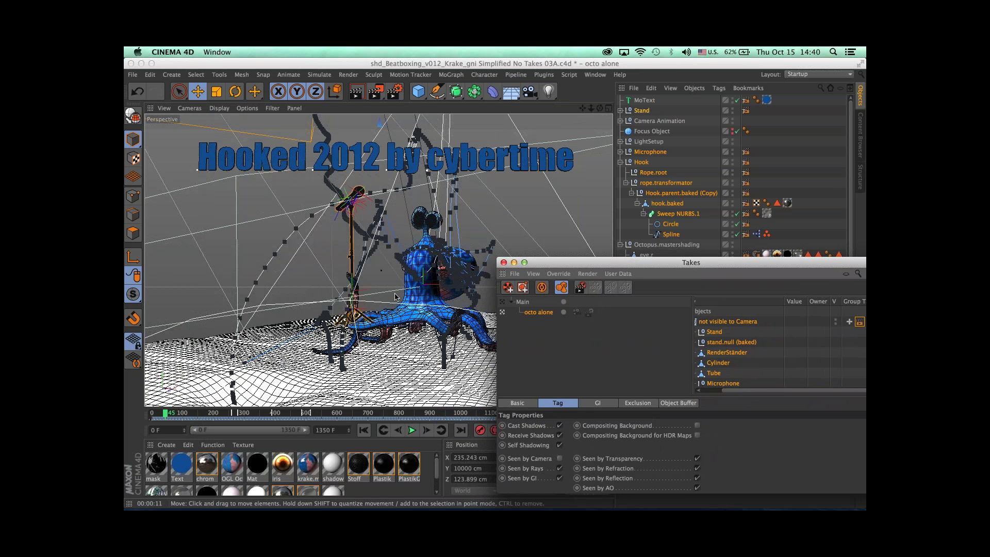
{"action": "left_click", "coordinate": [402, 356]}
{"action": "key", "text": "alt+r"}
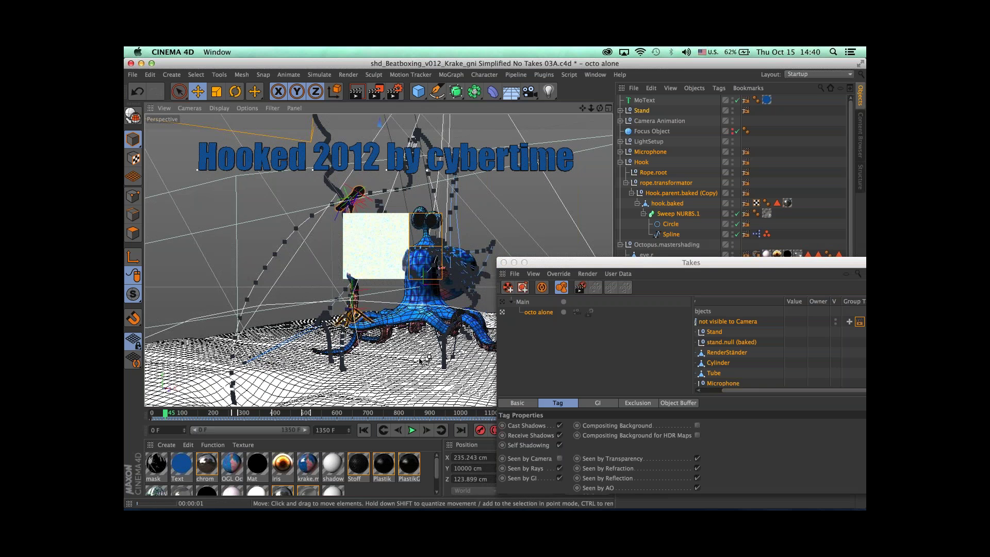
Step: Turn off the not visible to Camera group's visibility and add the shadow catcher from LightSetup to the group
{"action": "left_click_drag", "start_coordinate": [780, 264], "coordinate": [738, 260]}
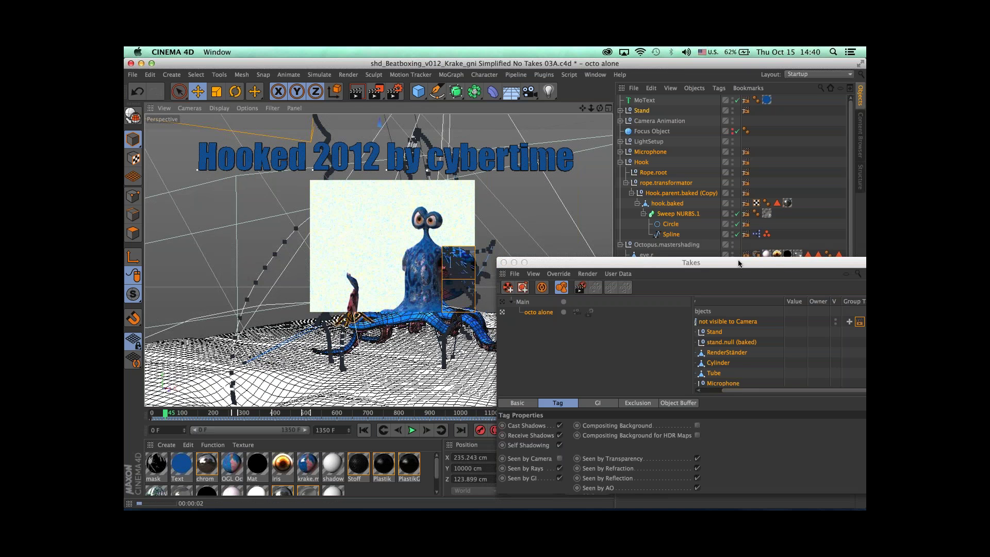
{"action": "key", "text": "alt+r"}
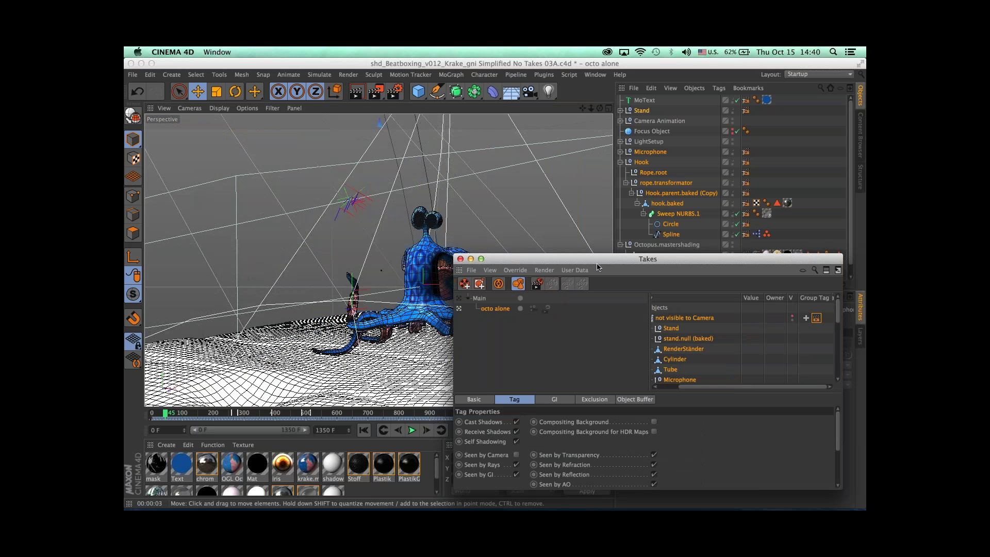
{"action": "left_click_drag", "start_coordinate": [597, 267], "coordinate": [315, 153]}
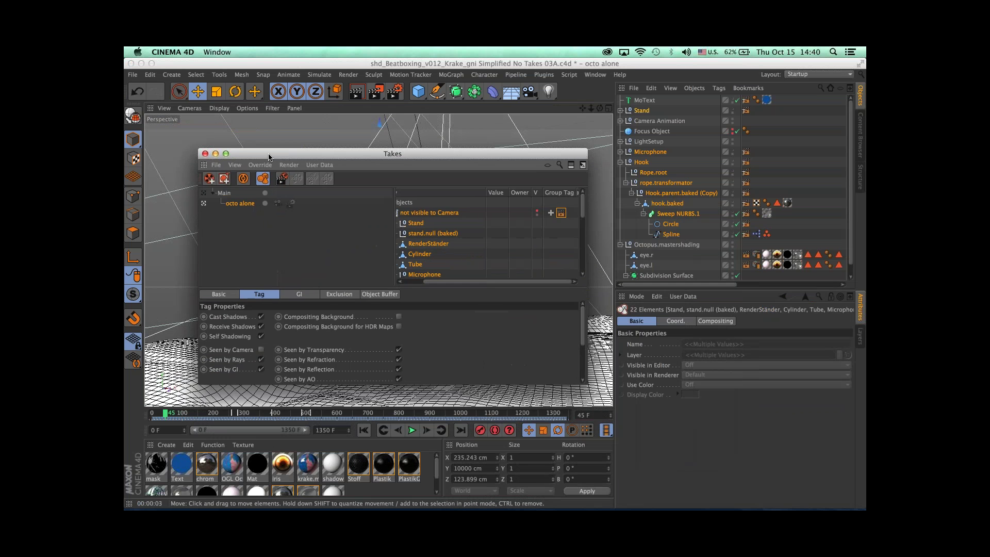
{"action": "left_click", "coordinate": [620, 162]}
{"action": "left_click", "coordinate": [617, 150]}
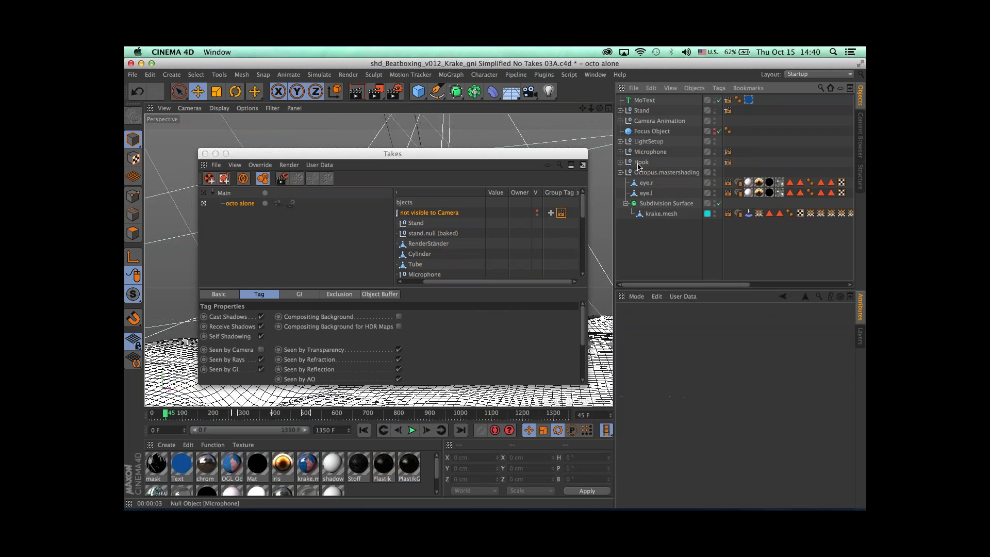
{"action": "left_click", "coordinate": [620, 142]}
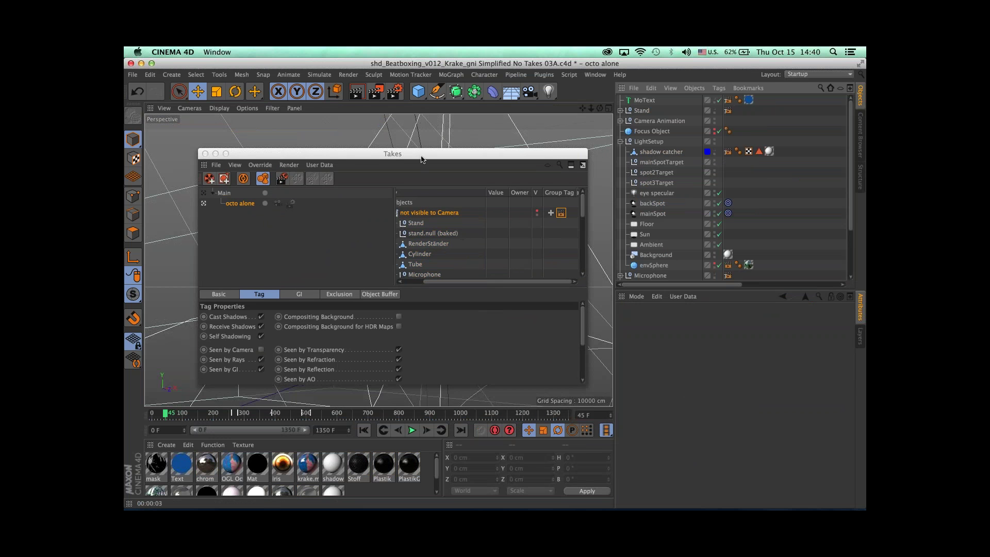
Step: Render the octo alone view with the shadow catcher in the hidden group and examine the isolated octopus
{"action": "left_click_drag", "start_coordinate": [423, 162], "coordinate": [733, 180]}
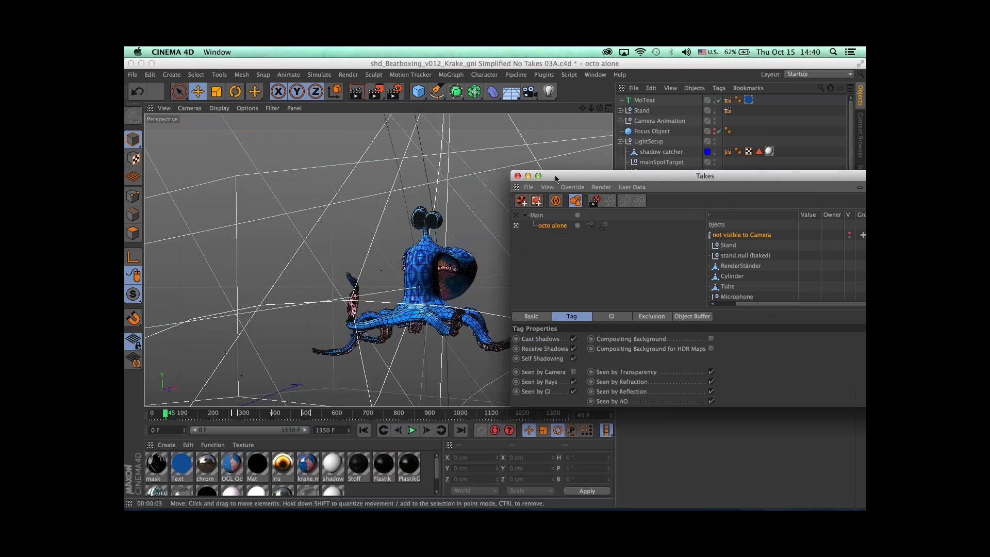
{"action": "left_click_drag", "start_coordinate": [556, 175], "coordinate": [617, 194]}
{"action": "left_click", "coordinate": [406, 267]}
{"action": "key", "text": "alt+r"}
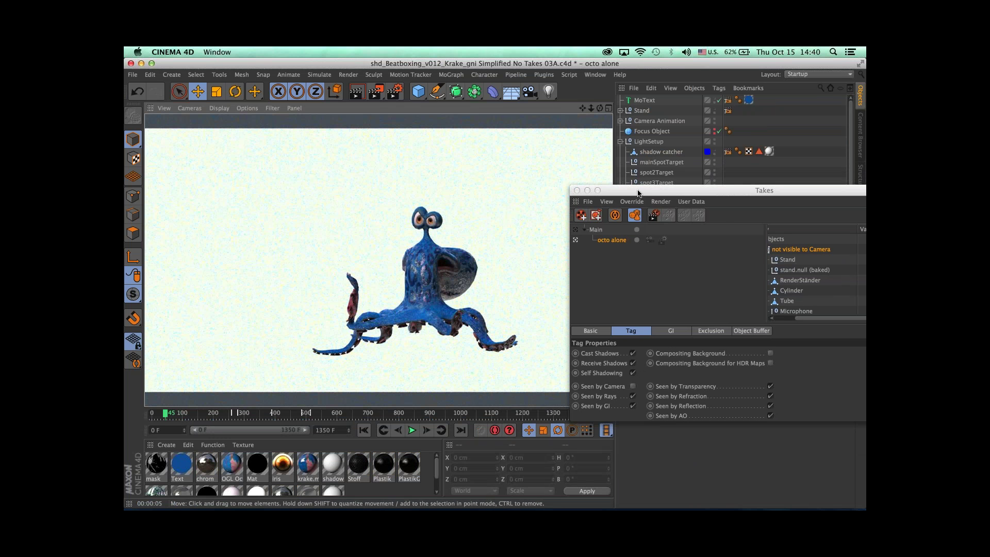
{"action": "left_click", "coordinate": [635, 227]}
{"action": "left_click_drag", "start_coordinate": [635, 190], "coordinate": [508, 391]}
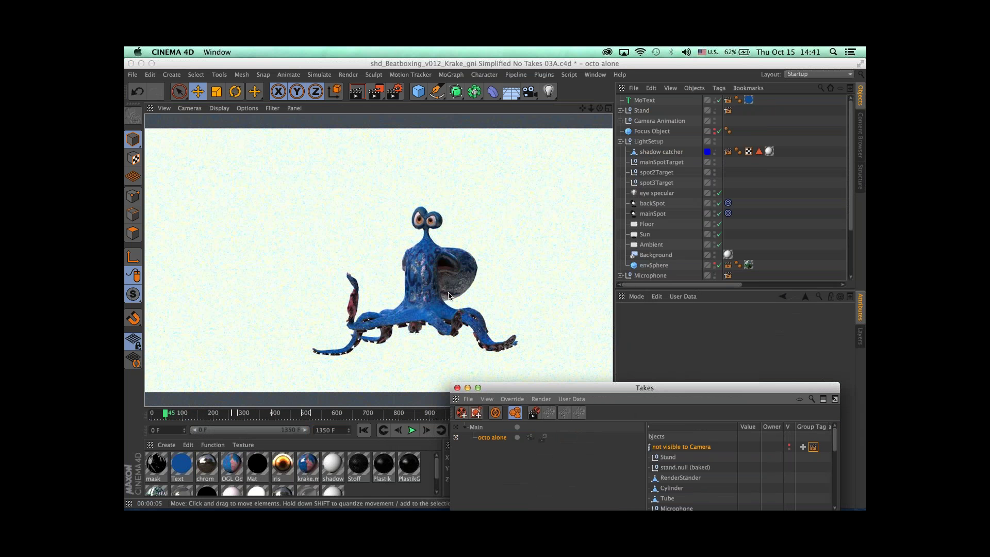
Step: Create a new take under Main and name it floor Alone
{"action": "left_click_drag", "start_coordinate": [561, 390], "coordinate": [336, 150]}
{"action": "left_click", "coordinate": [251, 183]}
{"action": "right_click", "coordinate": [254, 185]}
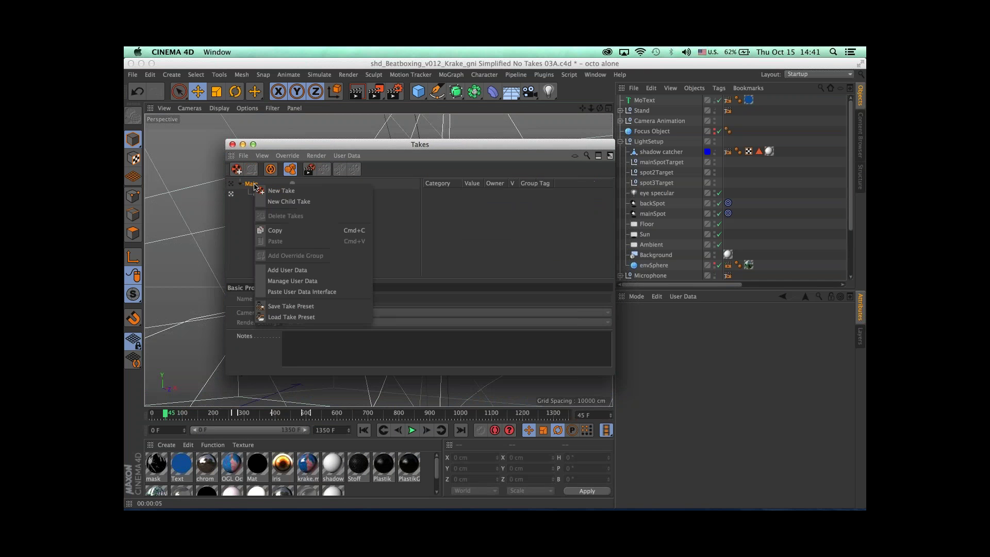
{"action": "left_click", "coordinate": [279, 191]}
{"action": "double_click", "coordinate": [264, 195]}
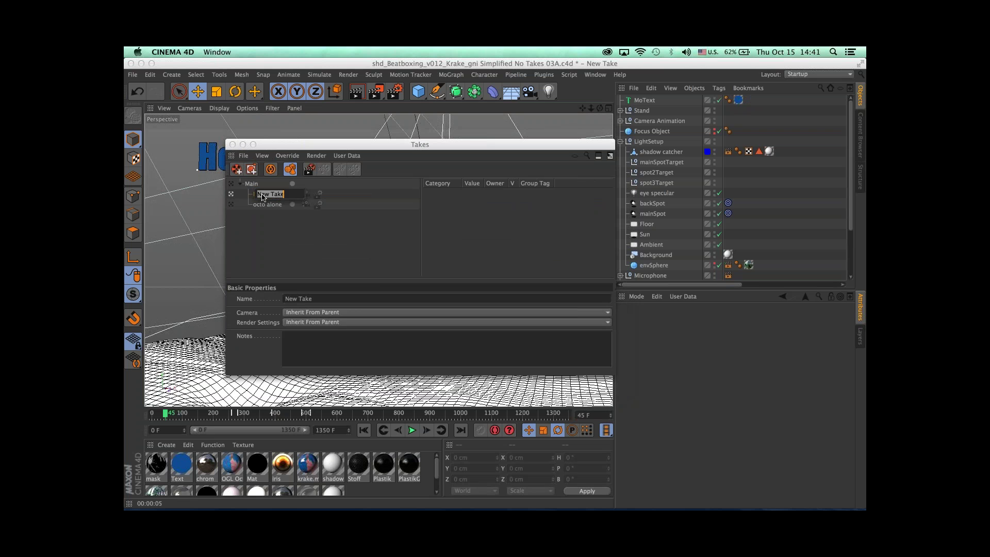
{"action": "key", "text": "BackSpace"}
{"action": "key", "text": "Return"}
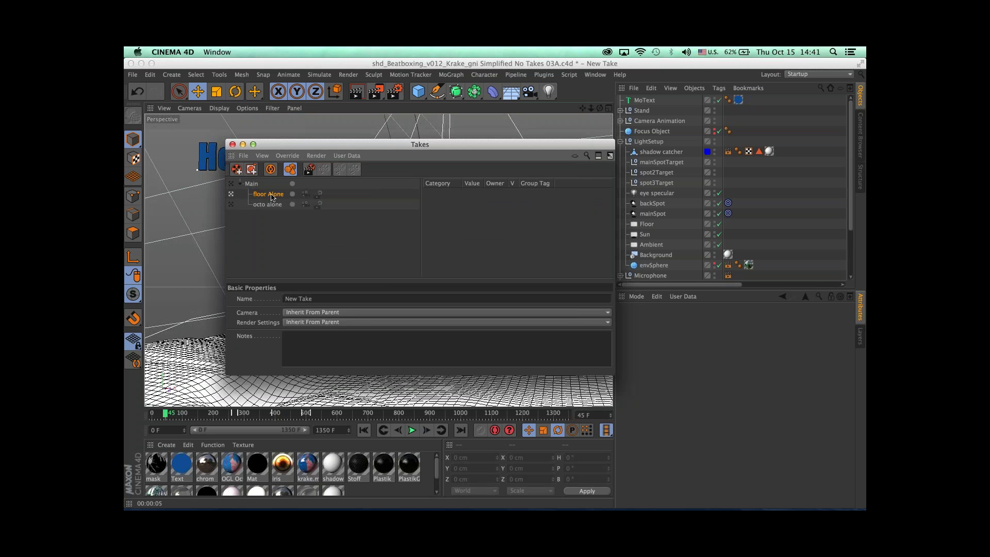
Step: Add an override group to the floor Alone take and turn off the group's visibility
{"action": "left_click_drag", "start_coordinate": [279, 149], "coordinate": [269, 228]}
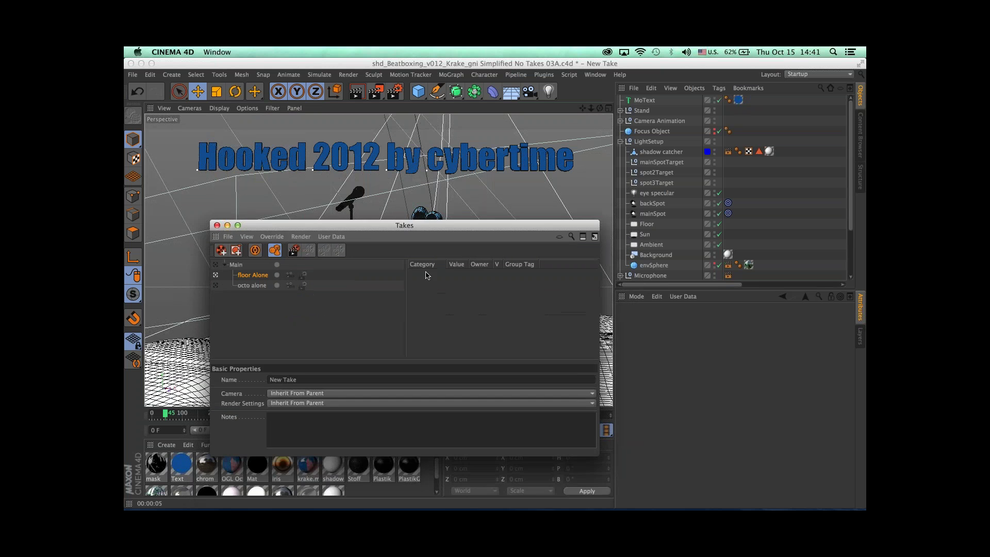
{"action": "left_click", "coordinate": [227, 236]}
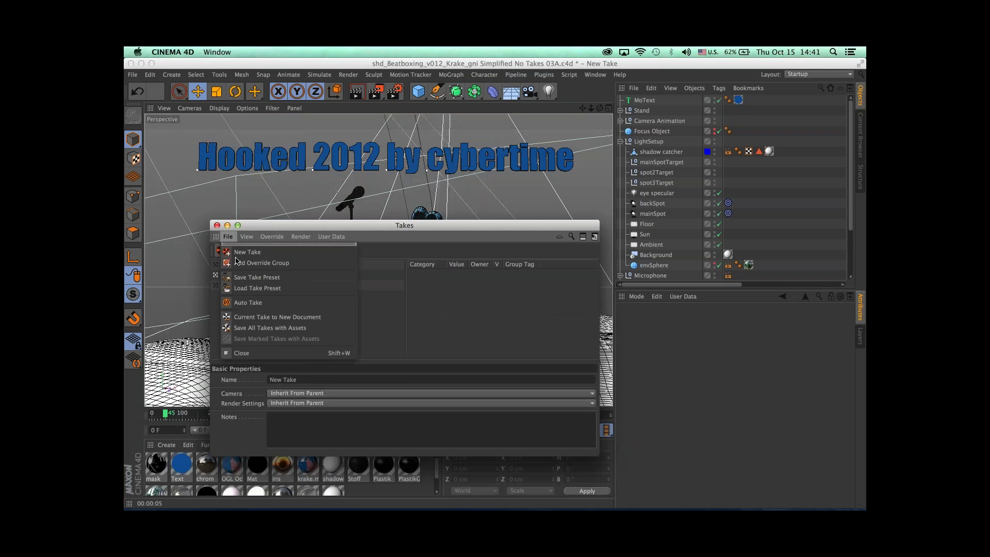
{"action": "left_click", "coordinate": [255, 263]}
{"action": "left_click", "coordinate": [414, 276]}
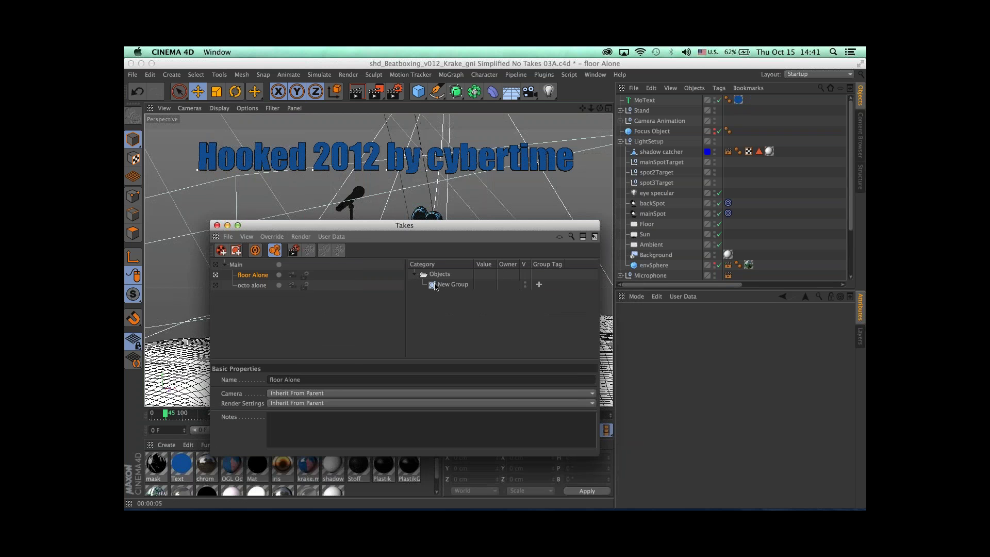
{"action": "left_click", "coordinate": [436, 285]}
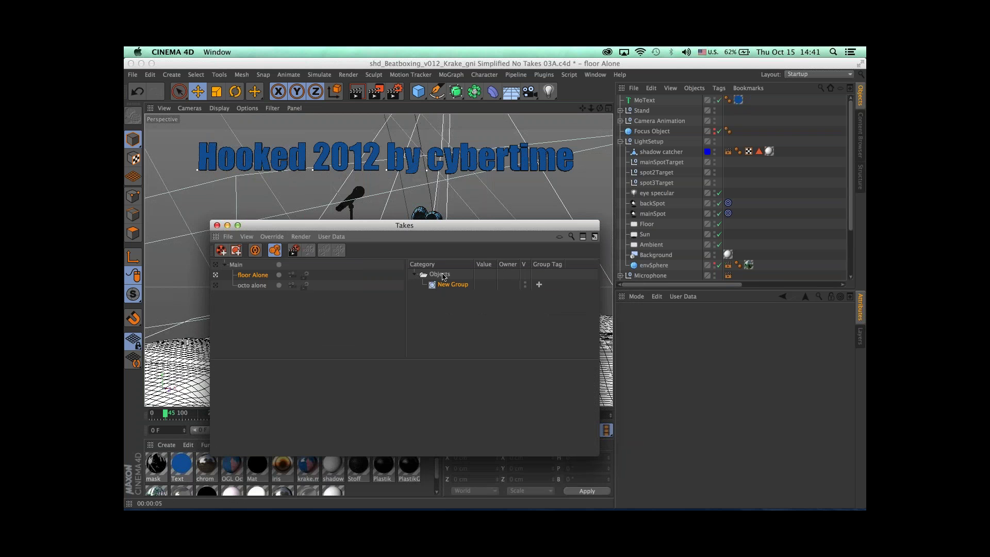
Step: Add a Compositing tag to the floor Alone take's new group and disable its Seen by Camera option
{"action": "left_click", "coordinate": [539, 284]}
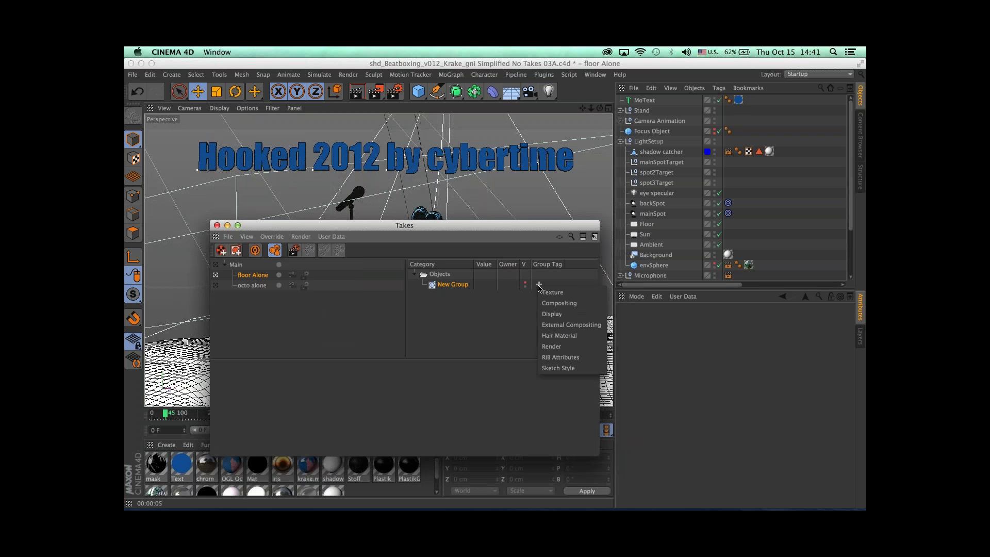
{"action": "left_click", "coordinate": [553, 304]}
{"action": "left_click", "coordinate": [550, 285]}
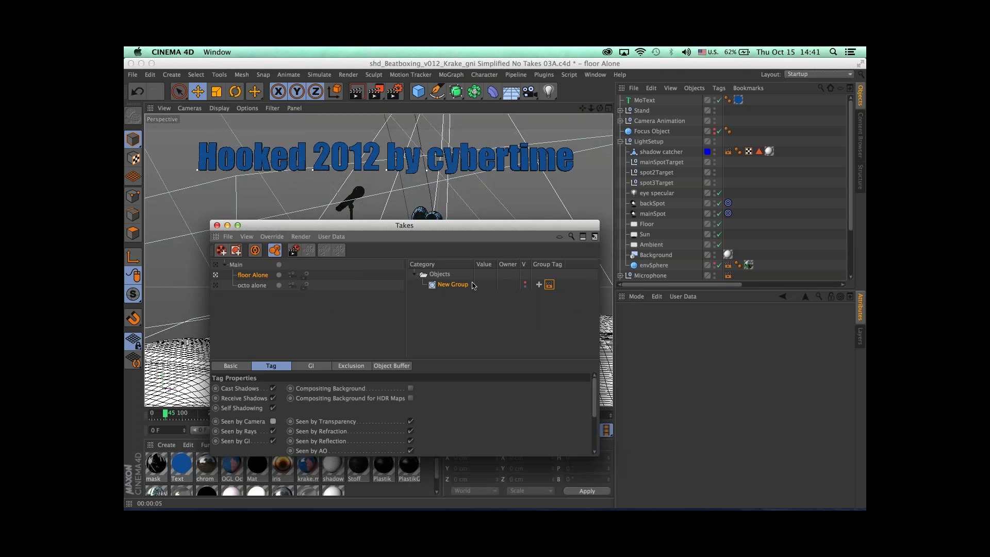
{"action": "left_click_drag", "start_coordinate": [436, 223], "coordinate": [395, 281]}
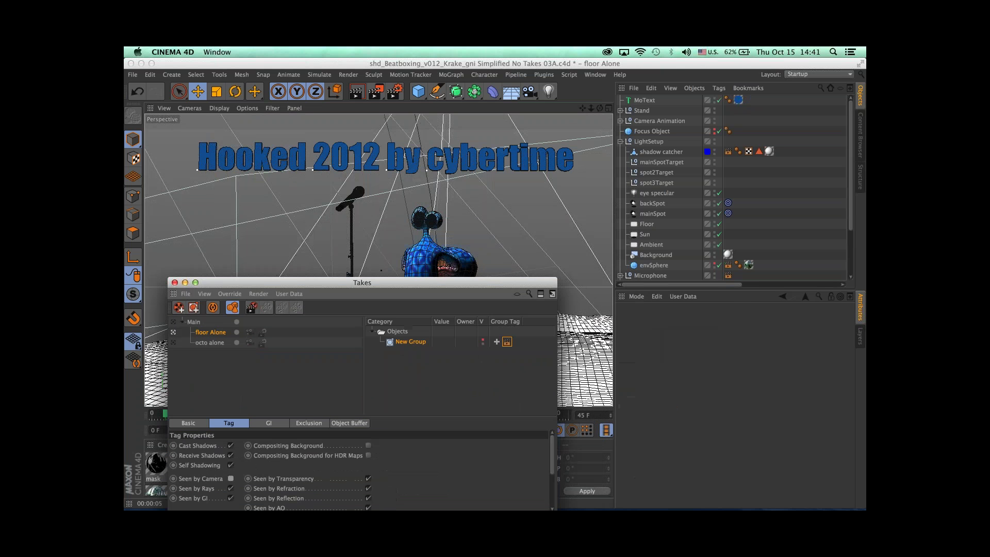
Step: Add the Microphone, Hook, Octopus.mastershading and MoText objects to the floor Alone take's override group
{"action": "left_click", "coordinate": [620, 142]}
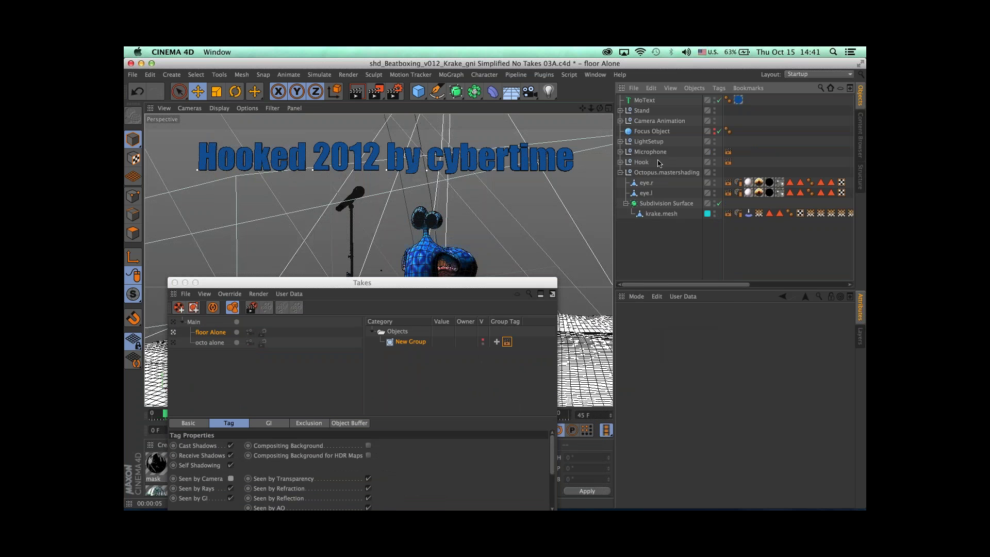
{"action": "left_click", "coordinate": [644, 152]}
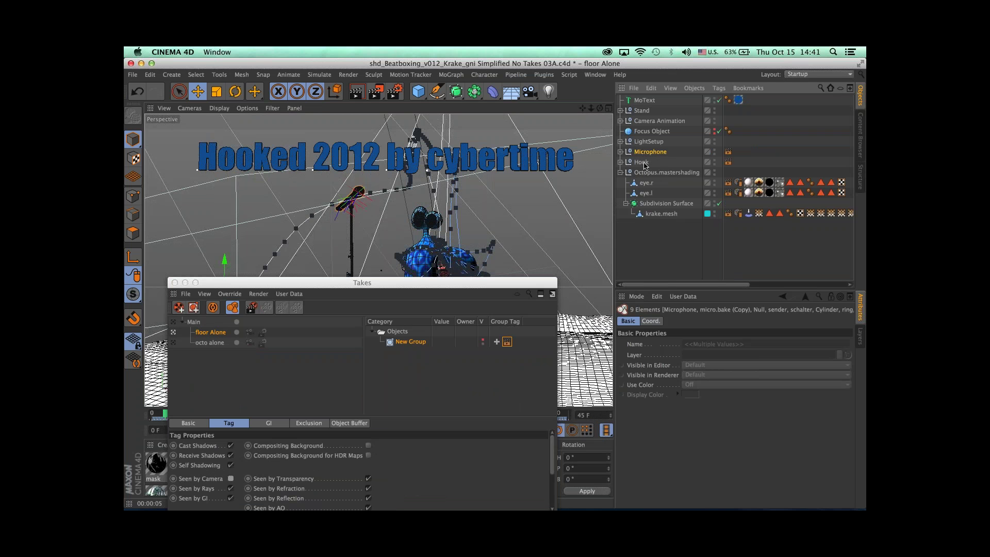
{"action": "left_click", "coordinate": [643, 163], "text": "shift"}
{"action": "left_click", "coordinate": [643, 176], "text": "shift"}
{"action": "left_click_drag", "start_coordinate": [643, 175], "coordinate": [438, 344]}
{"action": "left_click_drag", "start_coordinate": [652, 103], "coordinate": [410, 342]}
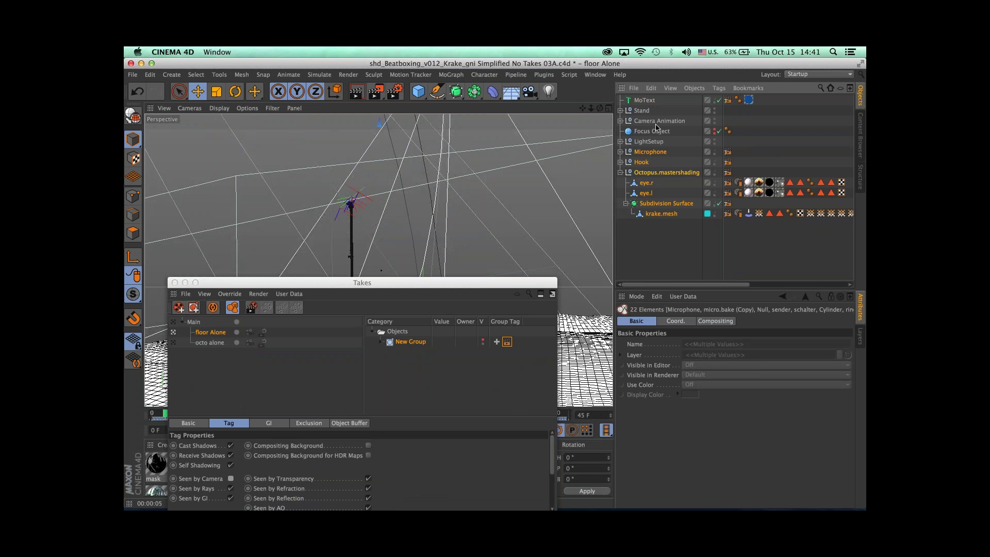
Step: Add the Stand hierarchy to the floor Alone override group and check that its child objects are included
{"action": "left_click", "coordinate": [644, 112]}
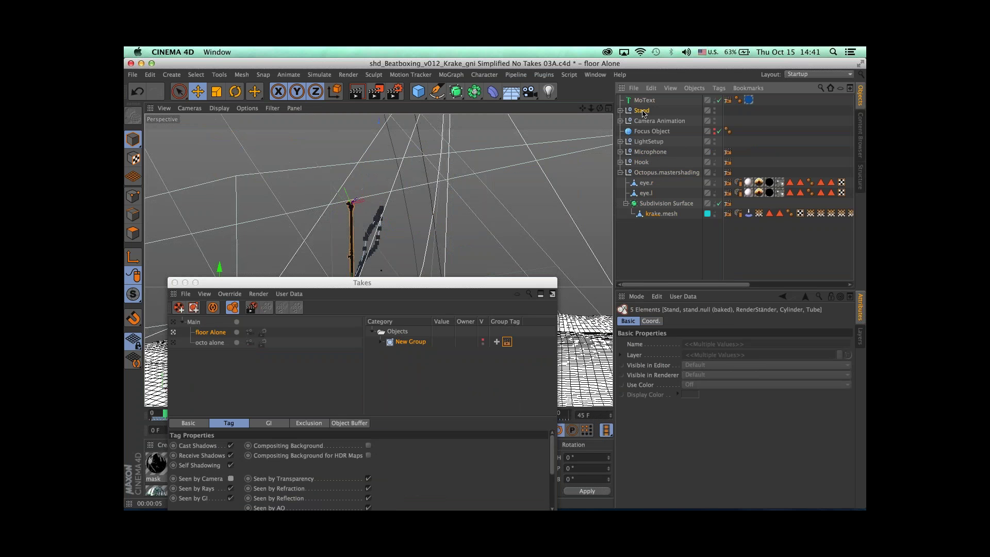
{"action": "left_click_drag", "start_coordinate": [642, 114], "coordinate": [419, 348]}
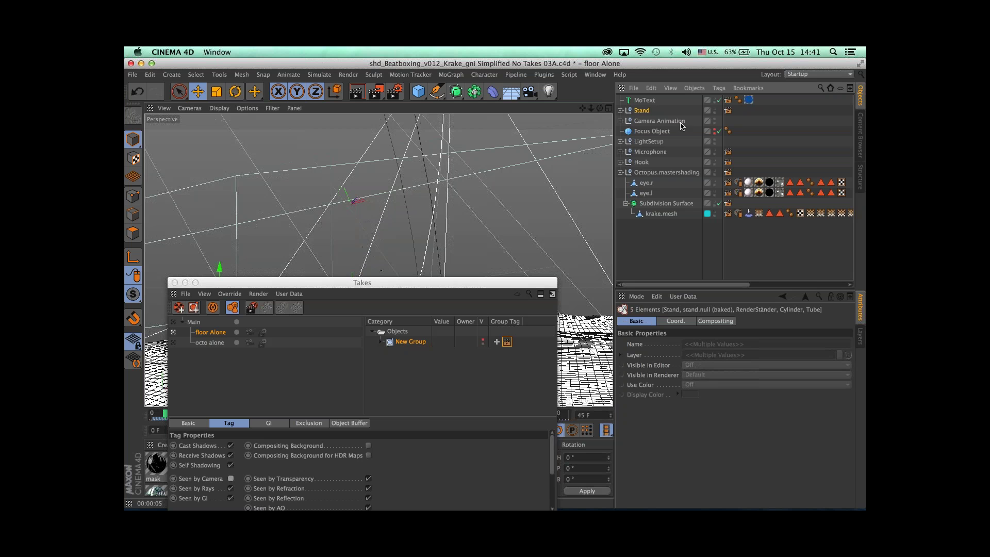
{"action": "left_click", "coordinate": [621, 114]}
{"action": "left_click", "coordinate": [620, 111]}
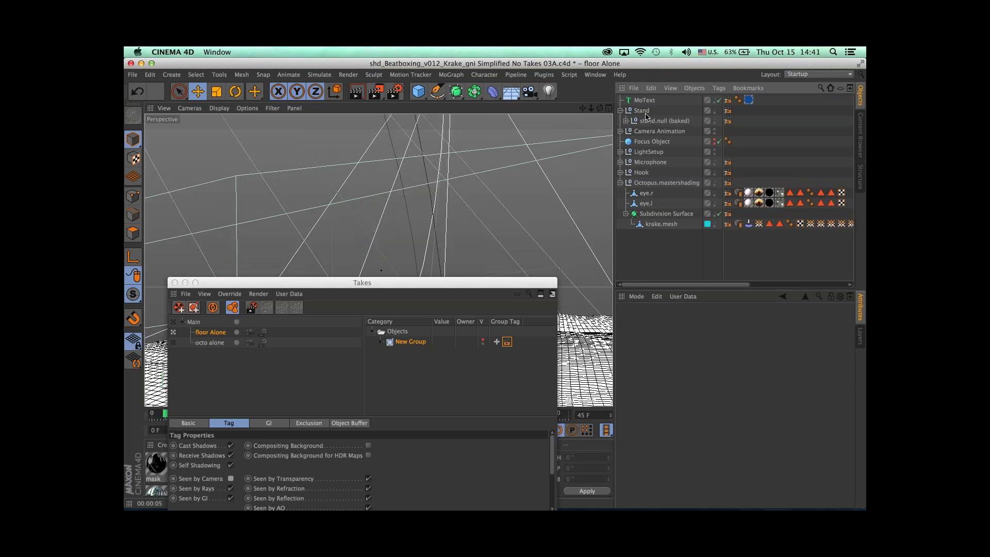
{"action": "left_click", "coordinate": [641, 111]}
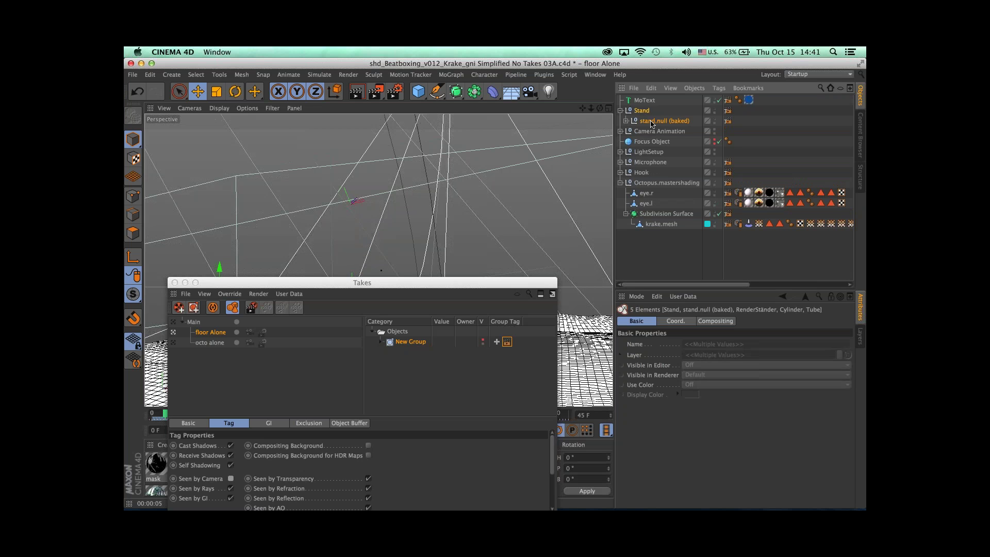
{"action": "left_click", "coordinate": [620, 111]}
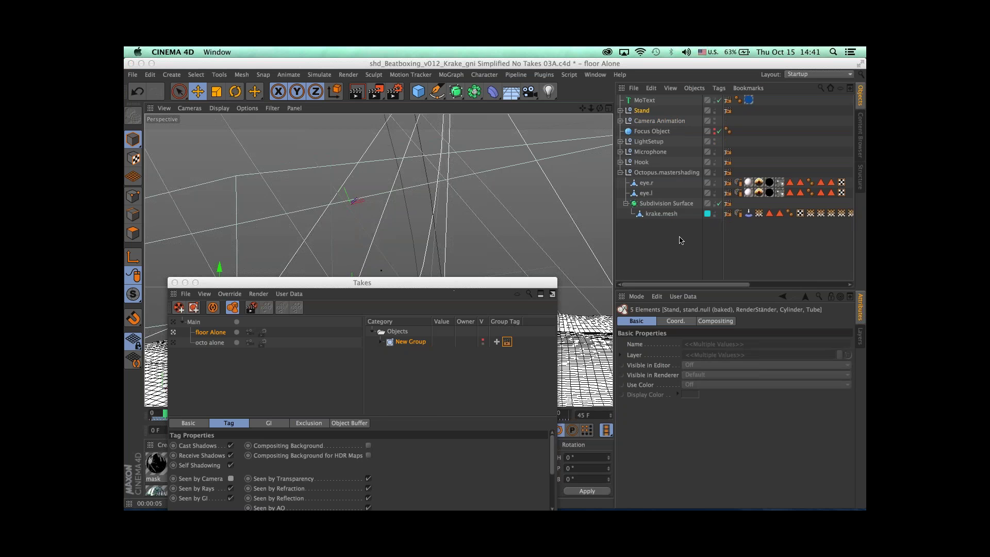
Step: Render the floor Alone take in the viewport and examine the shadows cast on the isolated floor
{"action": "left_click_drag", "start_coordinate": [450, 290], "coordinate": [743, 209]}
{"action": "left_click", "coordinate": [381, 270]}
{"action": "key", "text": "super+r"}
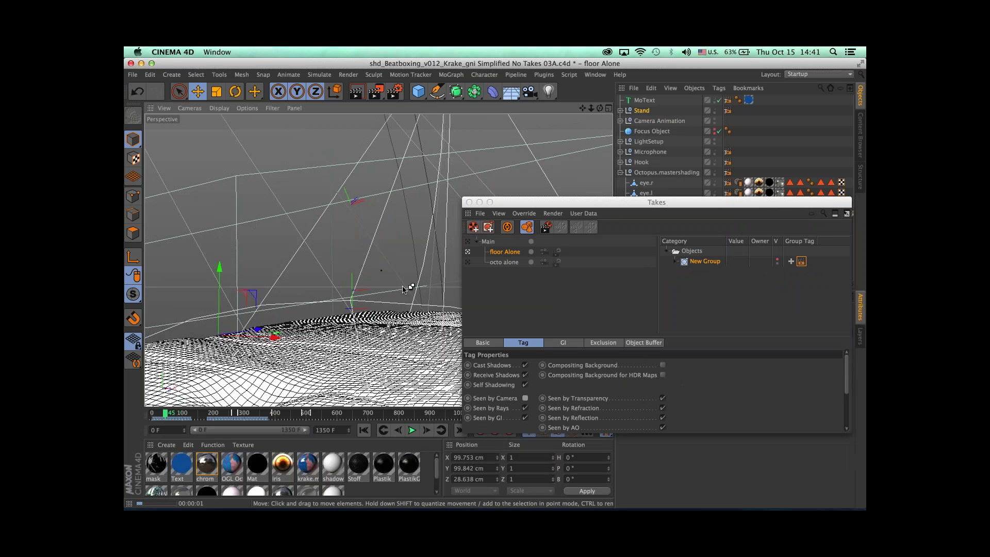
{"action": "left_click_drag", "start_coordinate": [649, 203], "coordinate": [807, 203]}
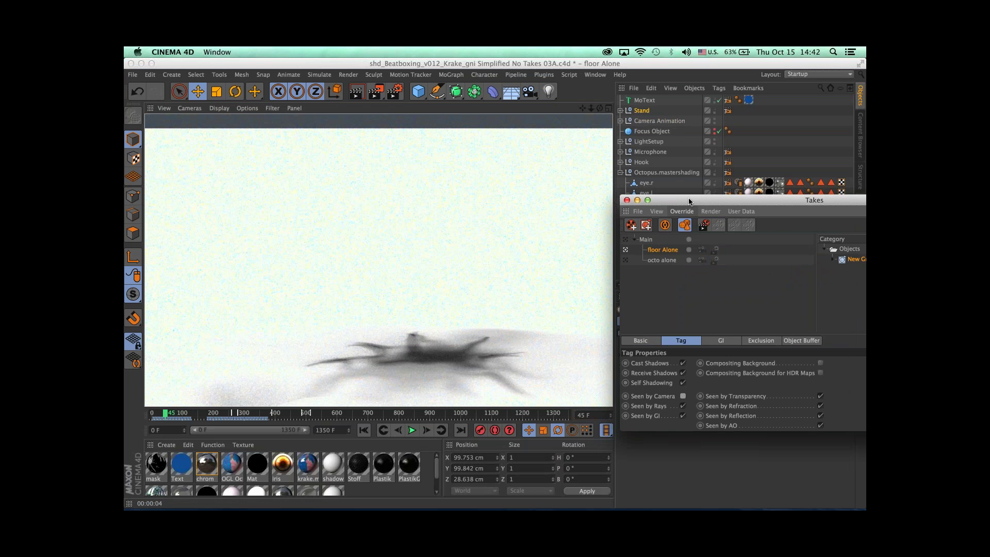
{"action": "left_click_drag", "start_coordinate": [673, 200], "coordinate": [583, 192]}
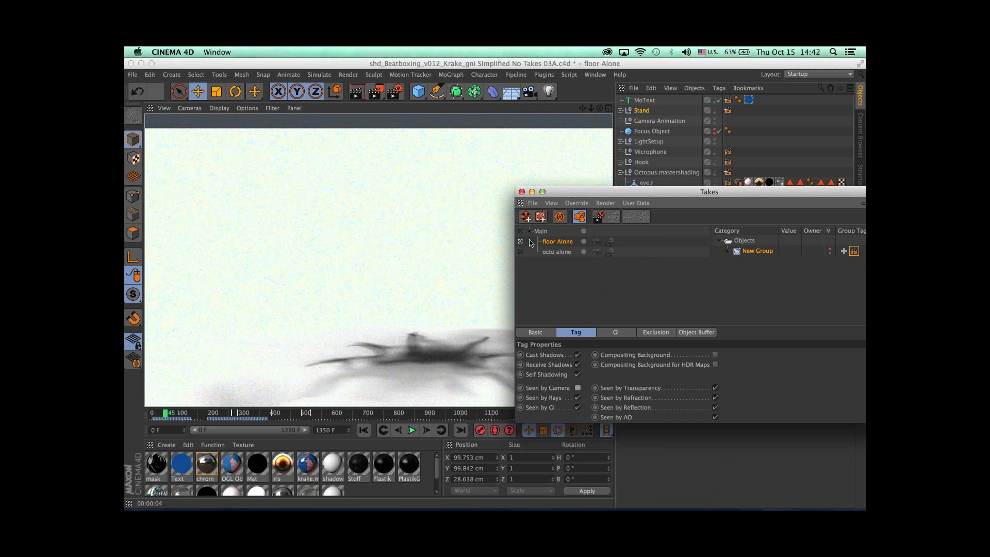
{"action": "left_click_drag", "start_coordinate": [574, 195], "coordinate": [545, 204]}
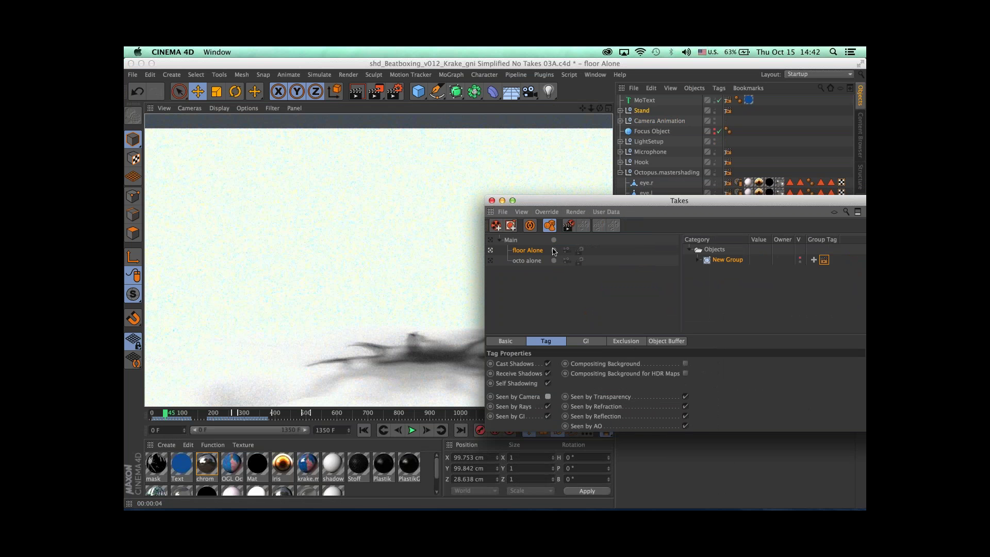
Step: Review the commands for rendering all or marked takes to the Picture Viewer
{"action": "left_click", "coordinate": [575, 212]}
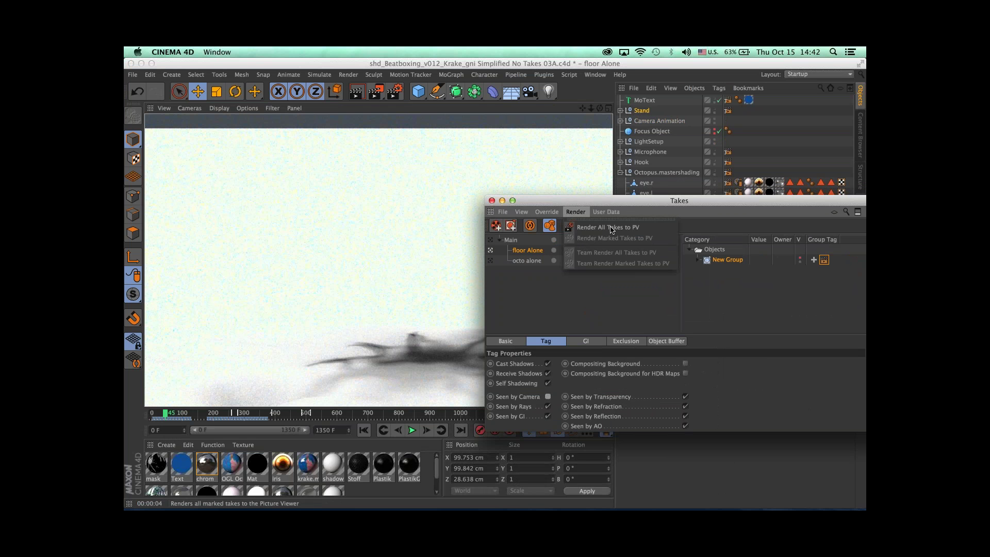
{"action": "mouse_move", "coordinate": [599, 212]}
{"action": "left_click", "coordinate": [547, 165]}
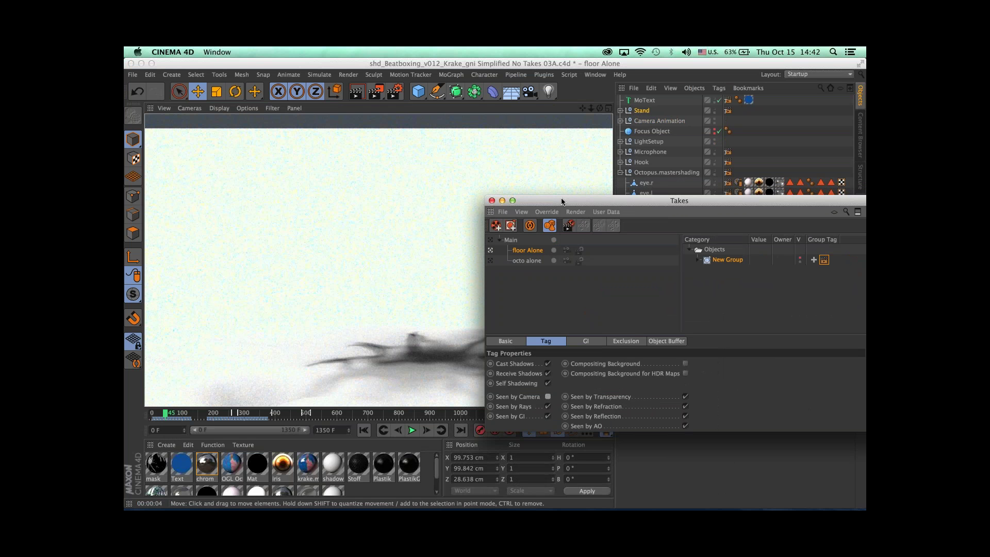
{"action": "left_click_drag", "start_coordinate": [562, 201], "coordinate": [641, 198]}
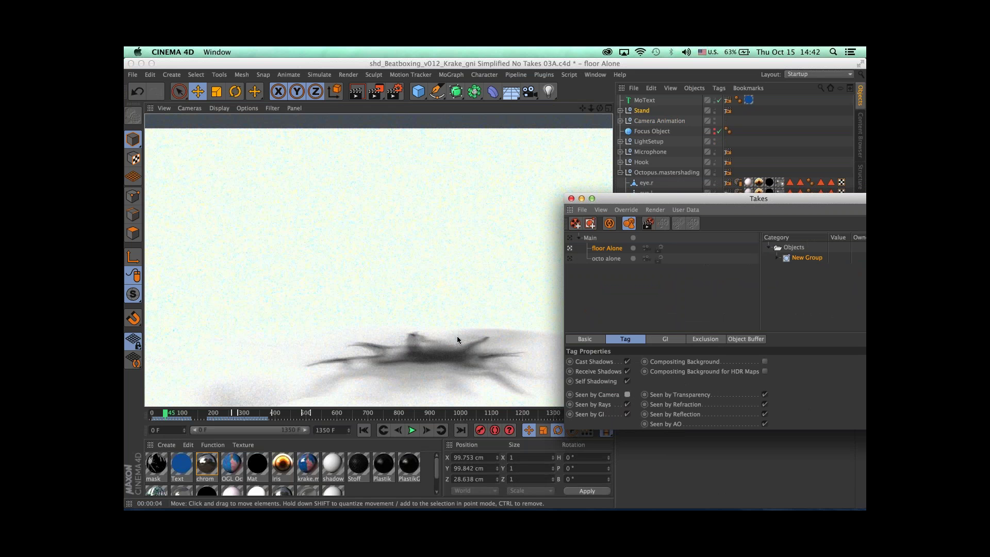
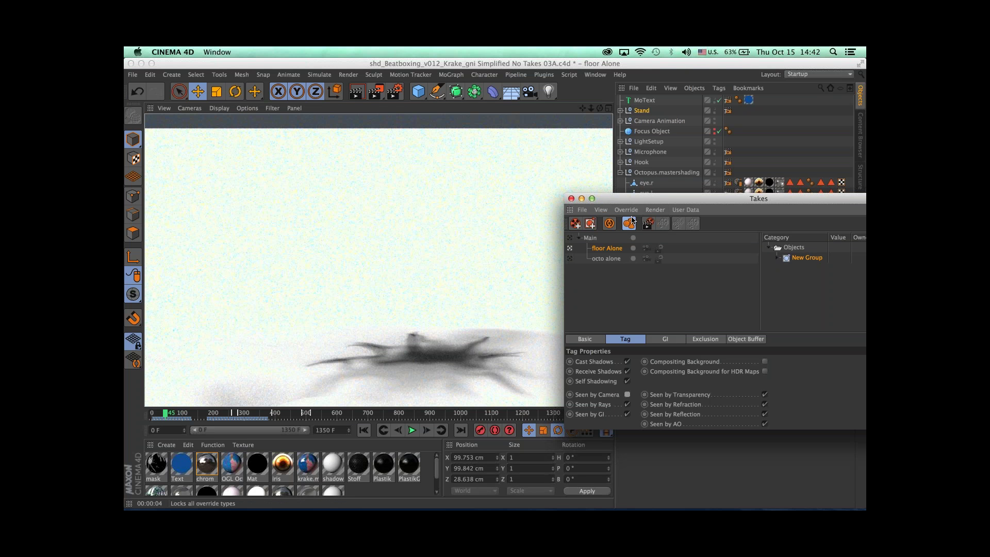
Step: Create a new take under Main and name it floor AO
{"action": "left_click_drag", "start_coordinate": [616, 206], "coordinate": [261, 131]}
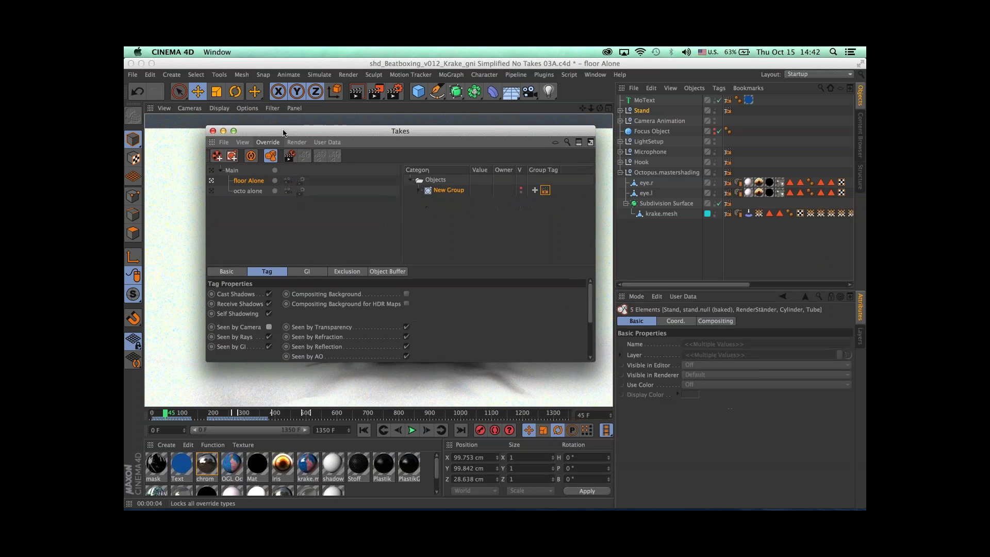
{"action": "left_click_drag", "start_coordinate": [594, 360], "coordinate": [483, 318]}
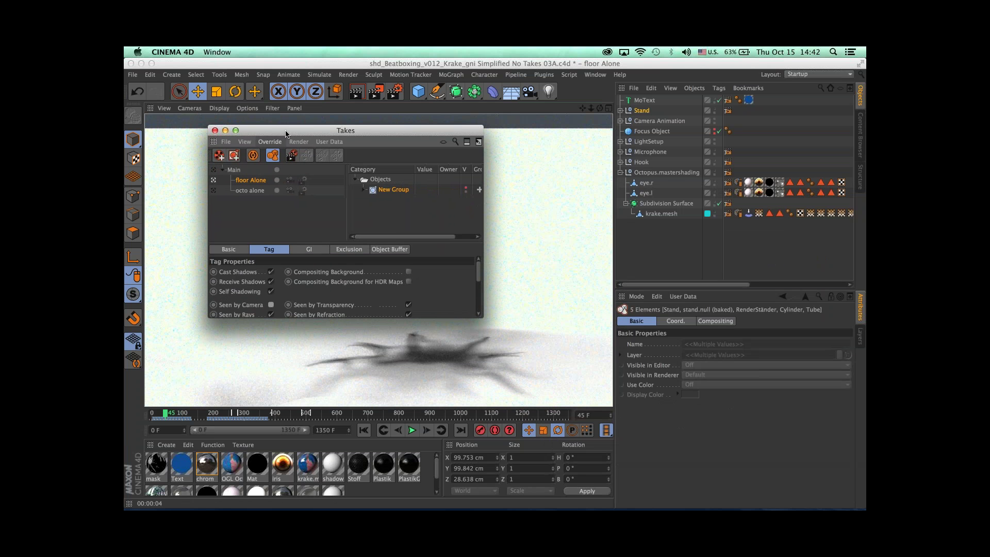
{"action": "left_click_drag", "start_coordinate": [286, 132], "coordinate": [263, 127]}
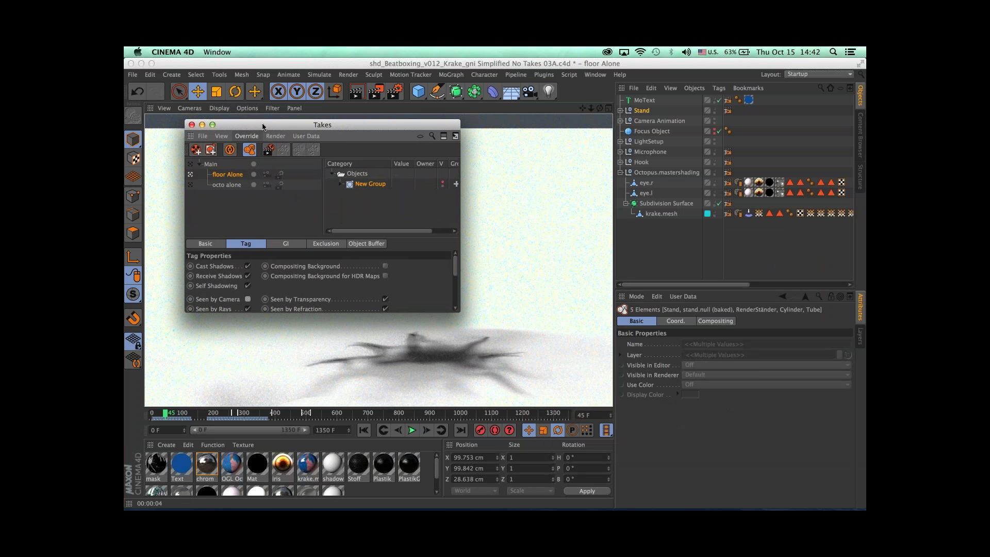
{"action": "left_click", "coordinate": [209, 165]}
{"action": "right_click", "coordinate": [209, 166]}
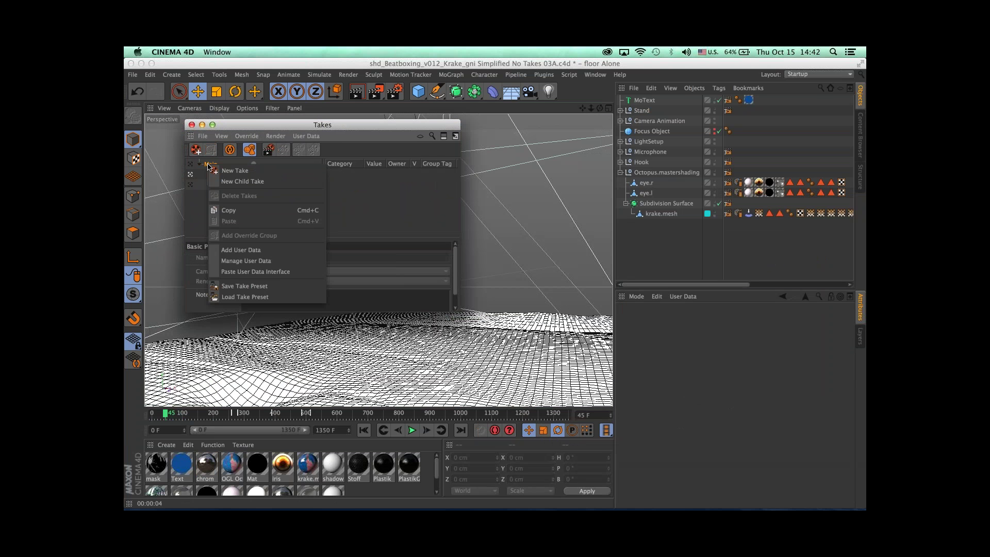
{"action": "left_click", "coordinate": [227, 170]}
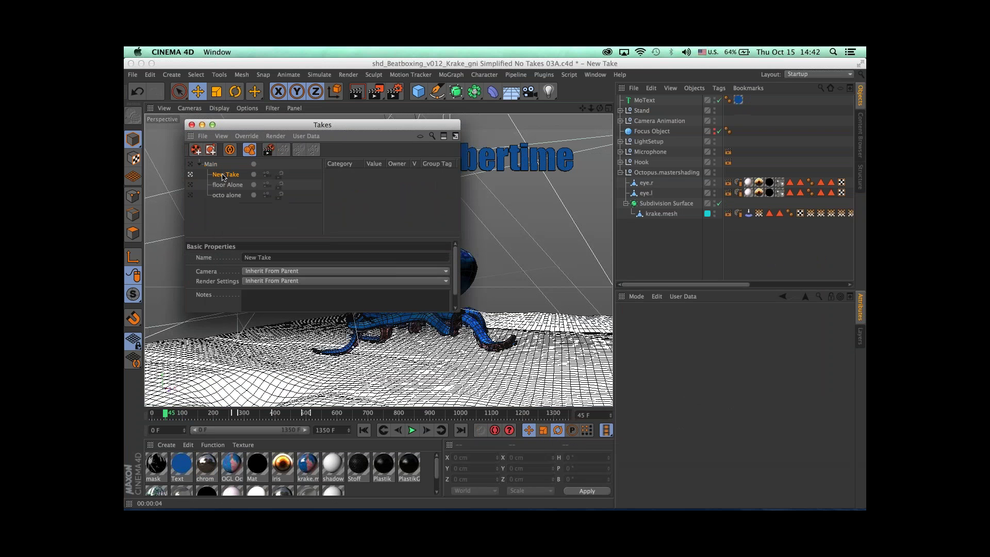
{"action": "double_click", "coordinate": [230, 174]}
{"action": "type", "text": "floor AO"}
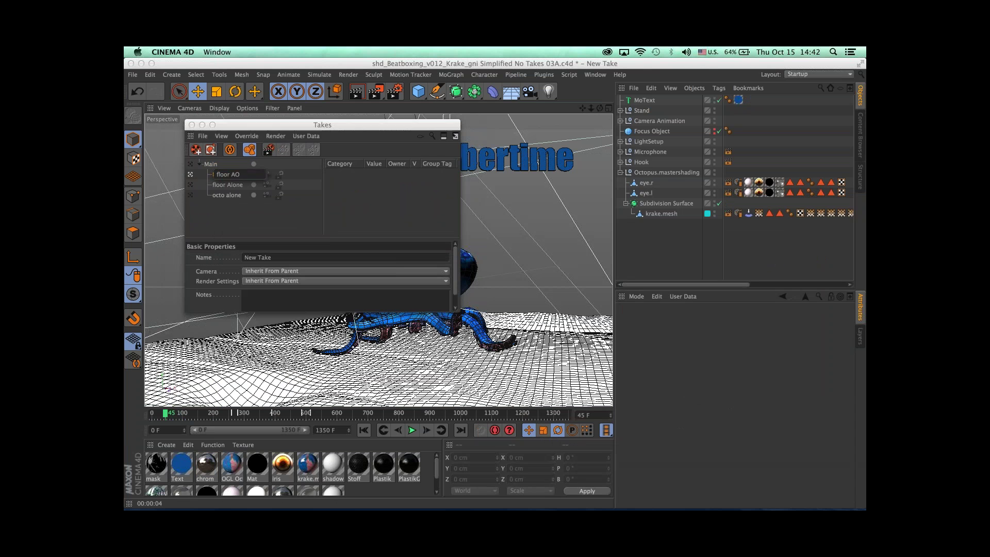
{"action": "left_click", "coordinate": [223, 178]}
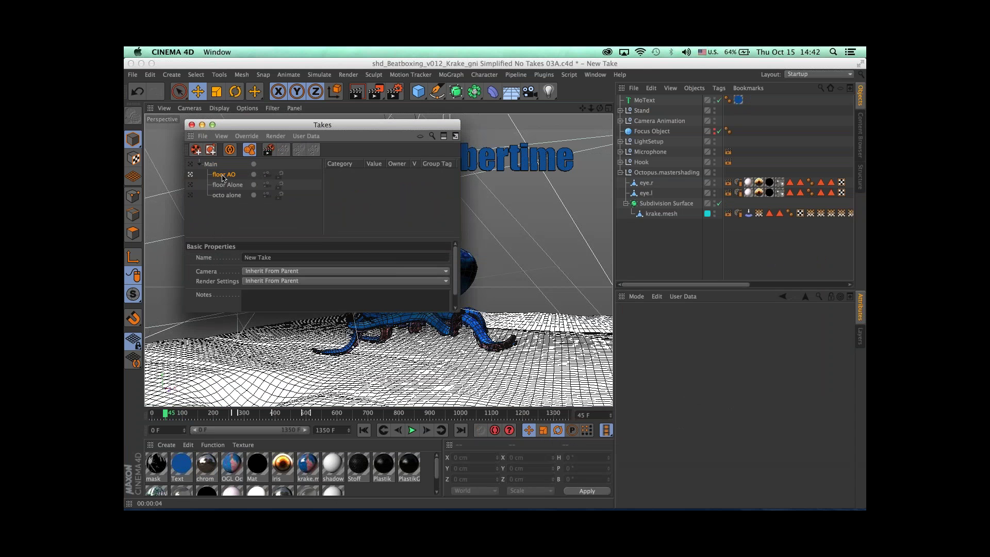
Step: Try to copy floor Alone's overrides into the empty floor AO take, and delete that floor AO take
{"action": "left_click", "coordinate": [228, 186]}
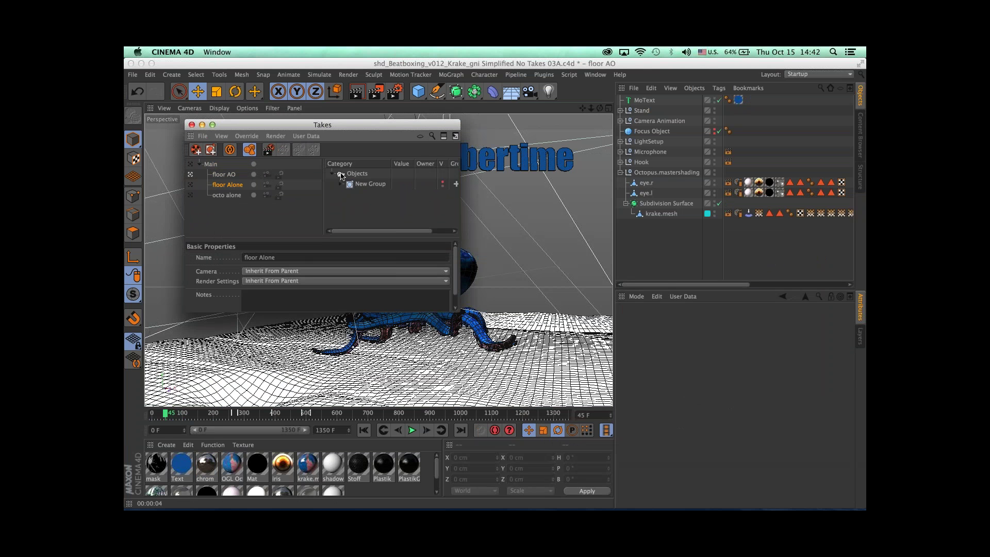
{"action": "left_click_drag", "start_coordinate": [342, 177], "coordinate": [225, 181]}
{"action": "left_click", "coordinate": [225, 178]}
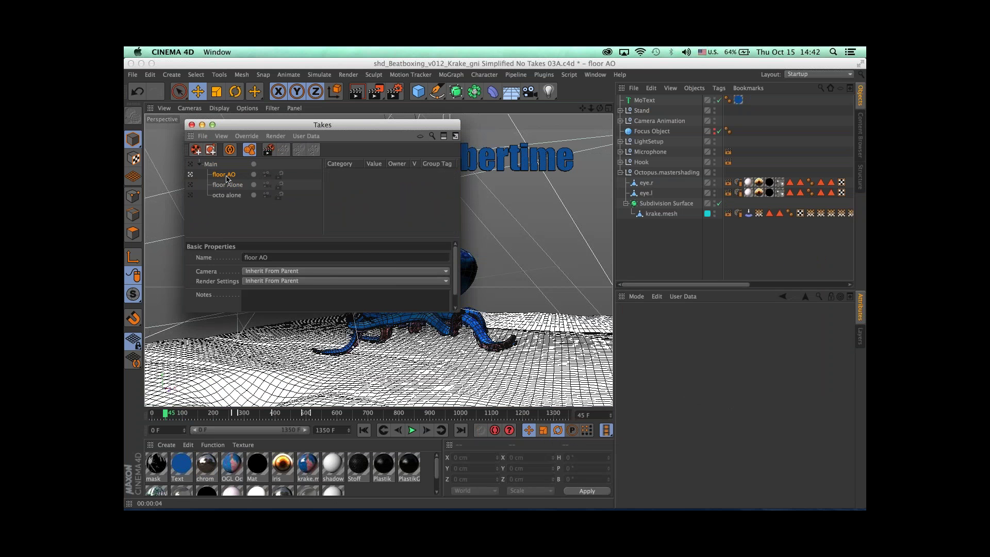
{"action": "double_click", "coordinate": [227, 176]}
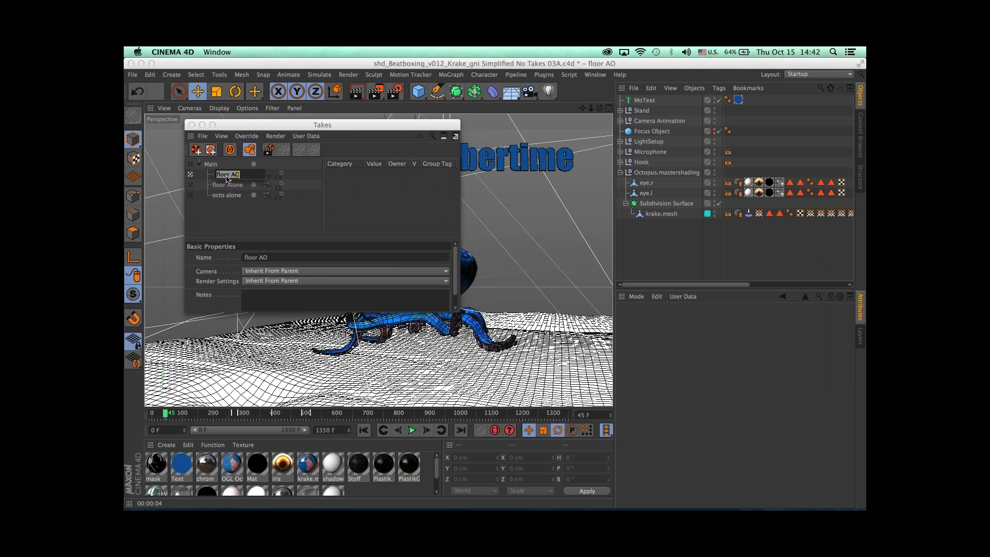
{"action": "left_click", "coordinate": [229, 217]}
{"action": "key", "text": "Delete"}
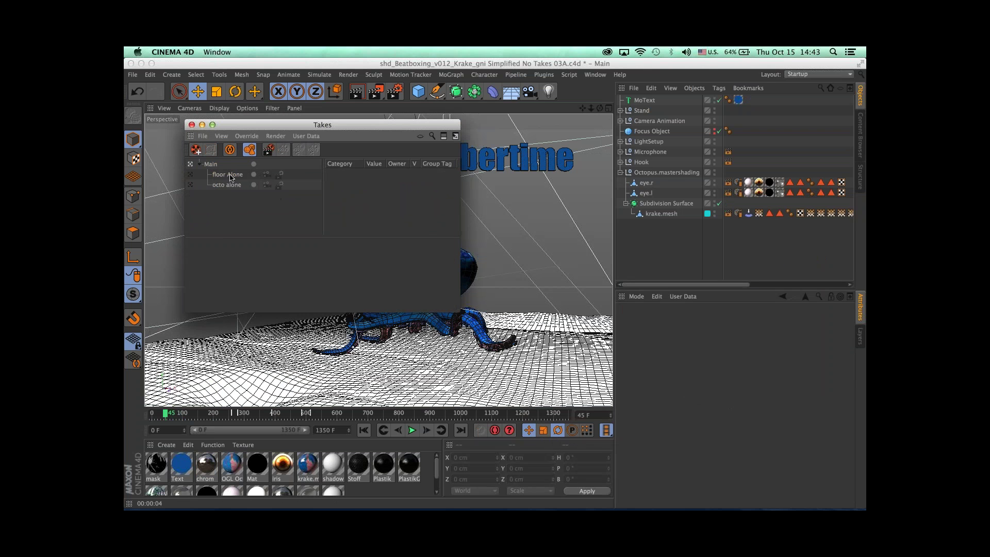
Step: Duplicate the floor Alone take under Main and rename the copy floor AO
{"action": "left_click_drag", "start_coordinate": [230, 177], "coordinate": [238, 191]}
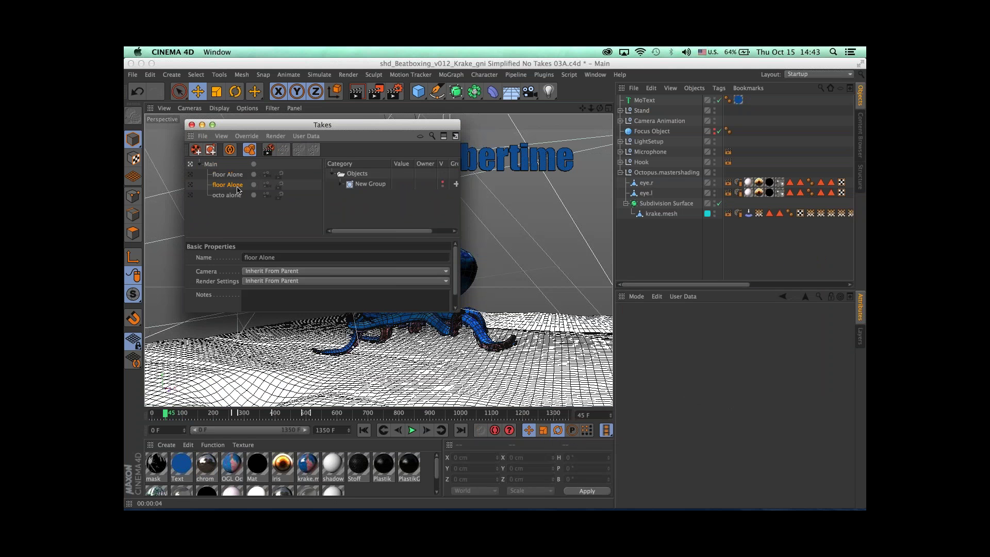
{"action": "double_click", "coordinate": [233, 185]}
{"action": "type", "text": "floor AO"}
{"action": "key", "text": "Return"}
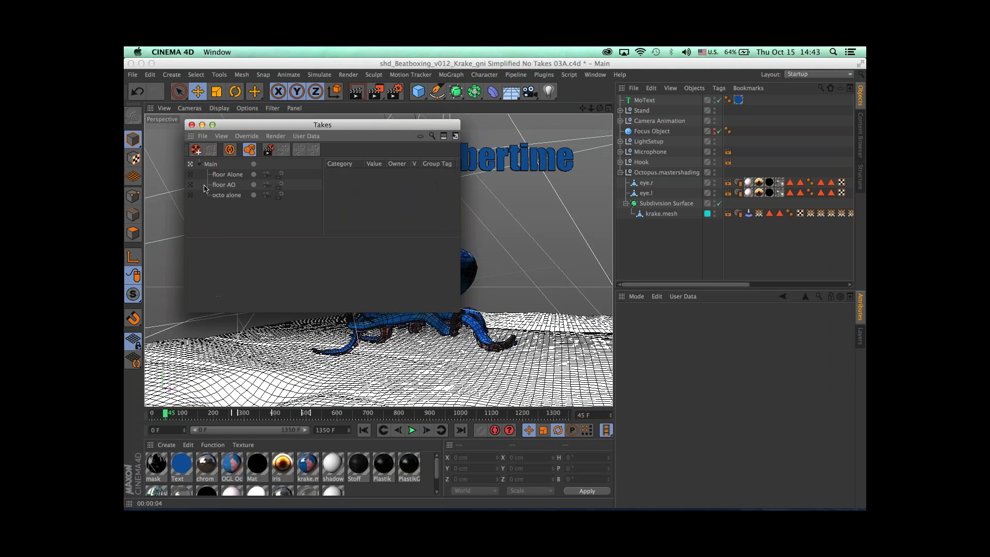
Step: Switch between the floor AO and floor Alone takes to compare them, leaving floor AO active
{"action": "left_click", "coordinate": [207, 185]}
{"action": "left_click_drag", "start_coordinate": [256, 129], "coordinate": [622, 252]}
{"action": "left_click", "coordinate": [584, 298]}
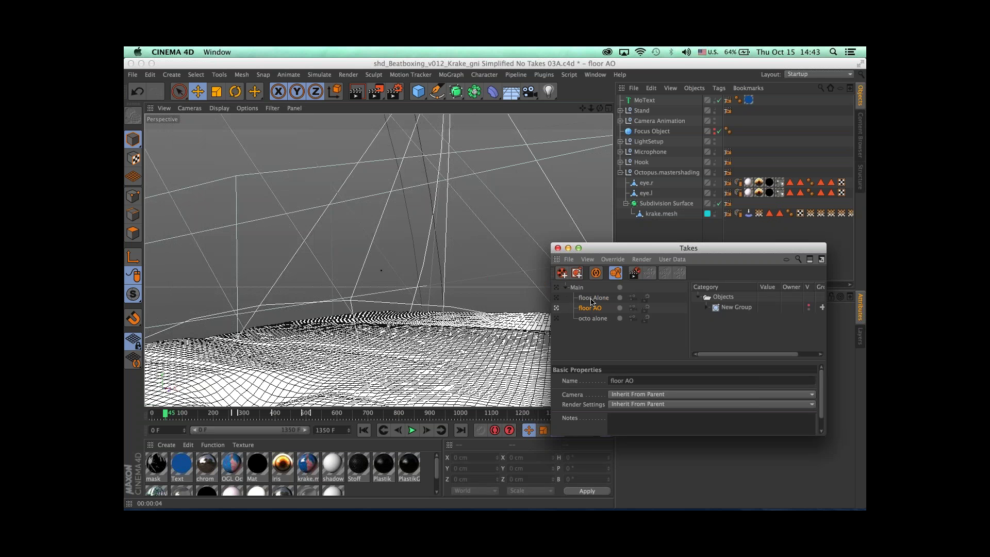
{"action": "left_click", "coordinate": [557, 298]}
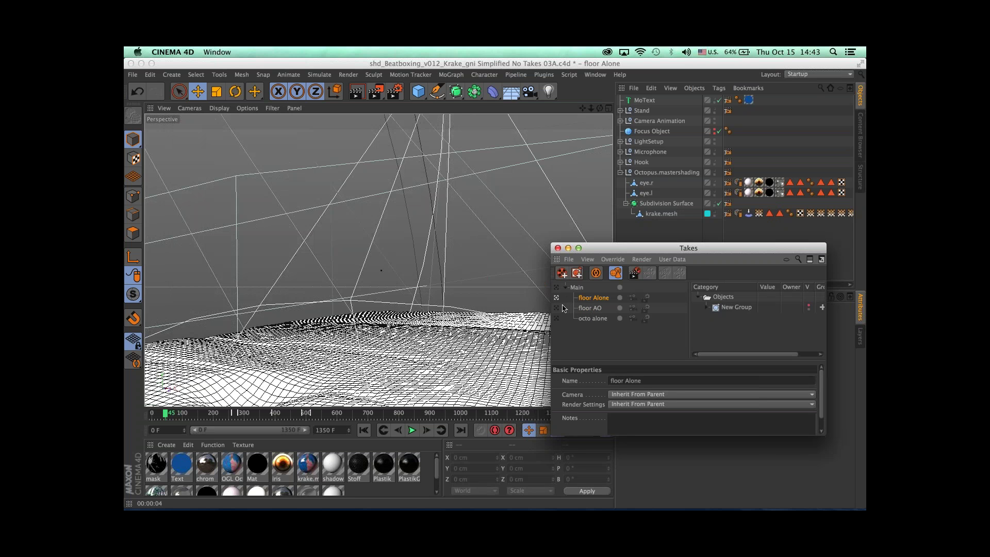
{"action": "left_click", "coordinate": [591, 309]}
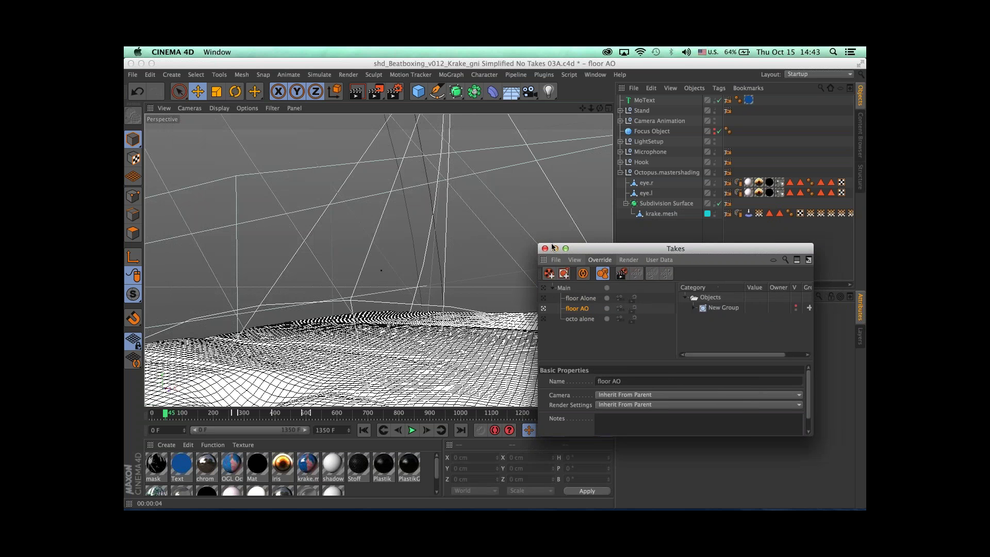
Step: Create a new material while the floor AO take is active
{"action": "left_click_drag", "start_coordinate": [605, 254], "coordinate": [512, 245]}
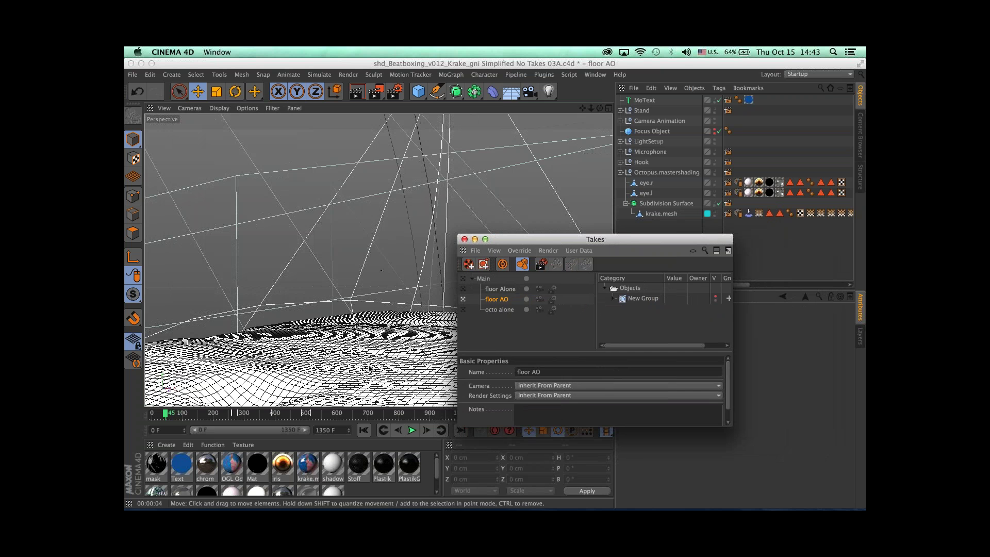
{"action": "left_click_drag", "start_coordinate": [629, 243], "coordinate": [488, 136]}
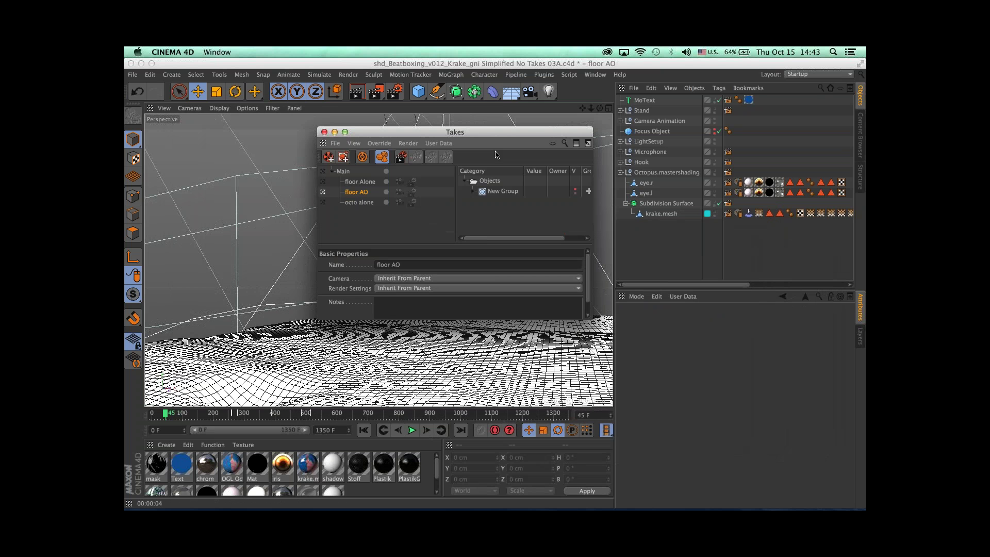
{"action": "double_click", "coordinate": [378, 492]}
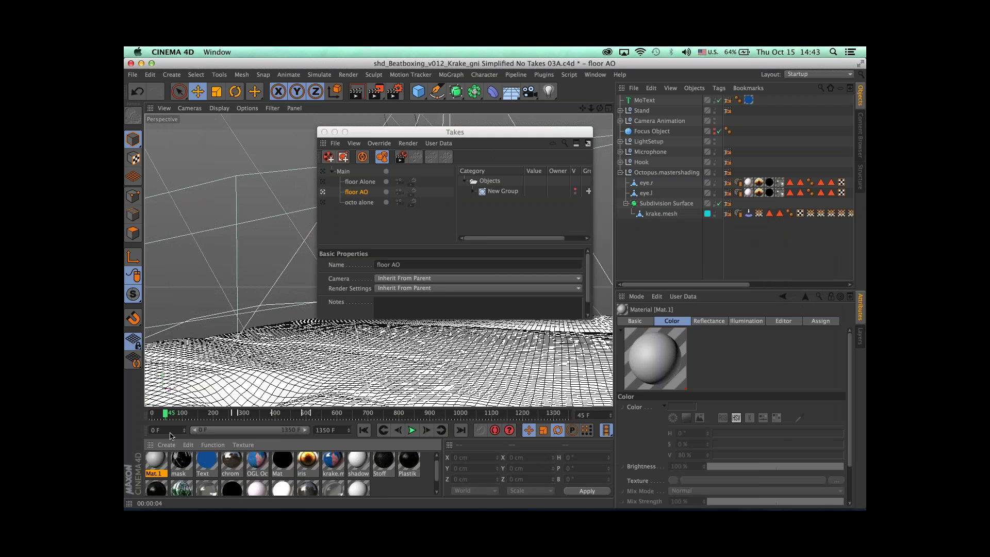
Step: Open the new material in the Material Editor, close it, and make the Main take active
{"action": "double_click", "coordinate": [155, 460]}
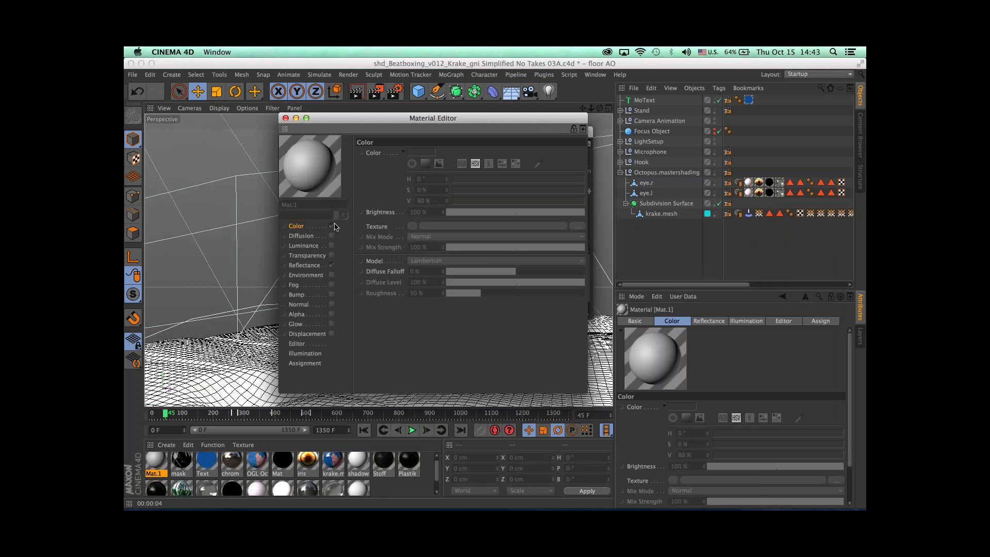
{"action": "left_click", "coordinate": [289, 121]}
{"action": "left_click", "coordinate": [327, 173]}
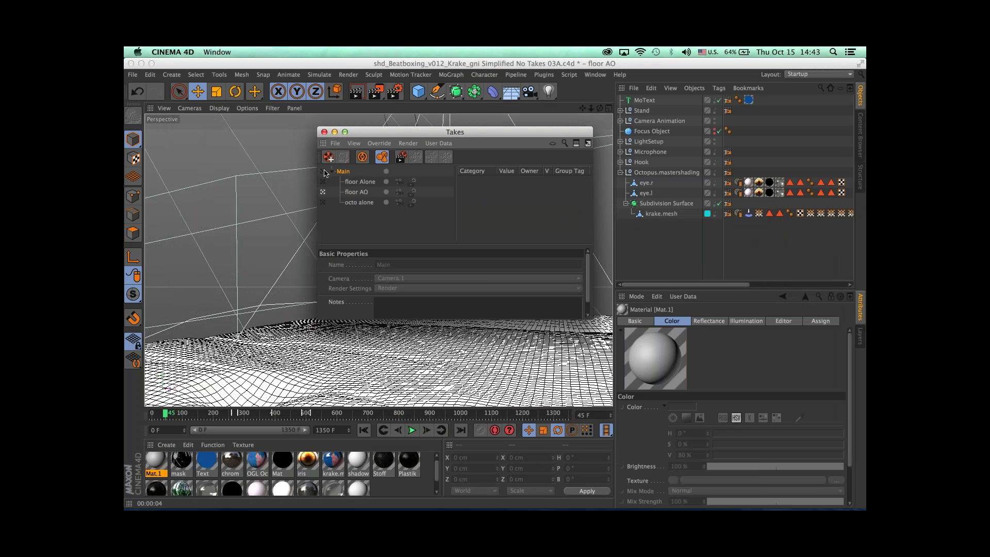
{"action": "left_click", "coordinate": [324, 171]}
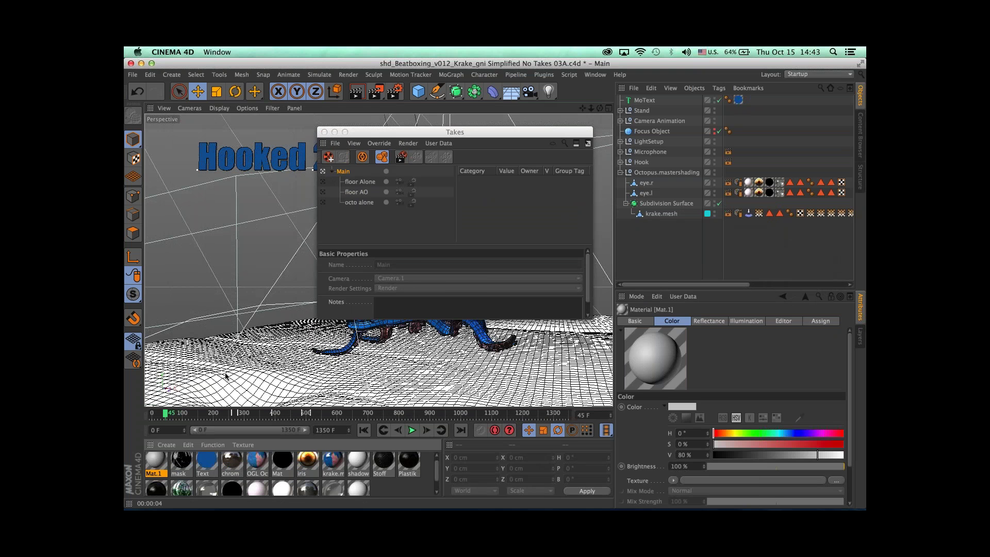
Step: Switch off the new material's Color and Reflectance channels and enable Luminance with an Ambient Occlusion texture
{"action": "double_click", "coordinate": [156, 460]}
{"action": "left_click", "coordinate": [331, 246]}
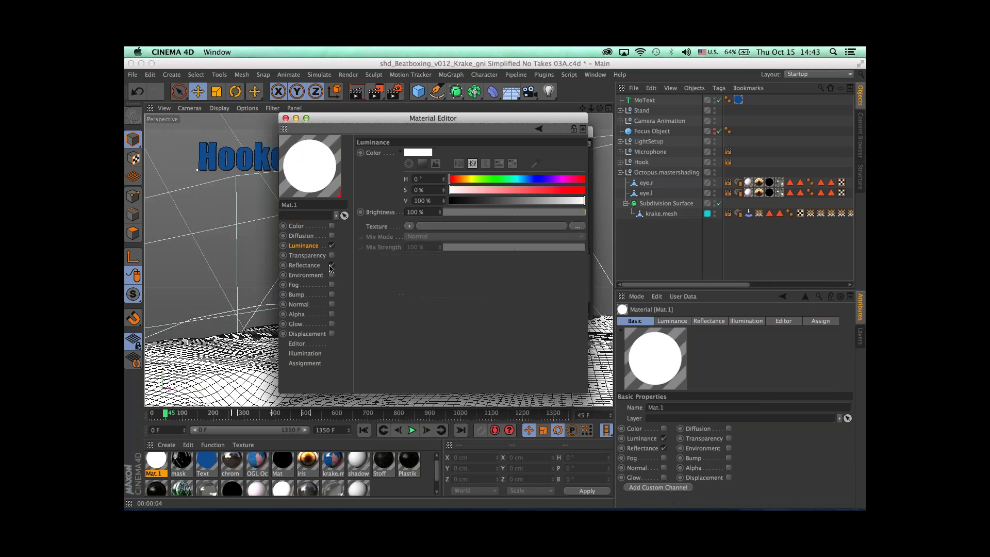
{"action": "left_click", "coordinate": [409, 226]}
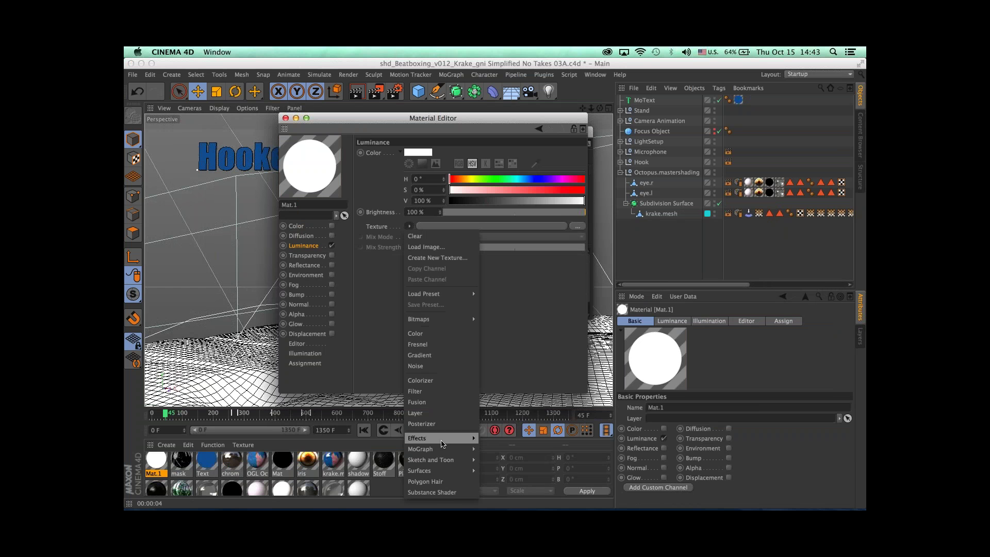
{"action": "mouse_move", "coordinate": [441, 439]}
{"action": "left_click", "coordinate": [520, 298]}
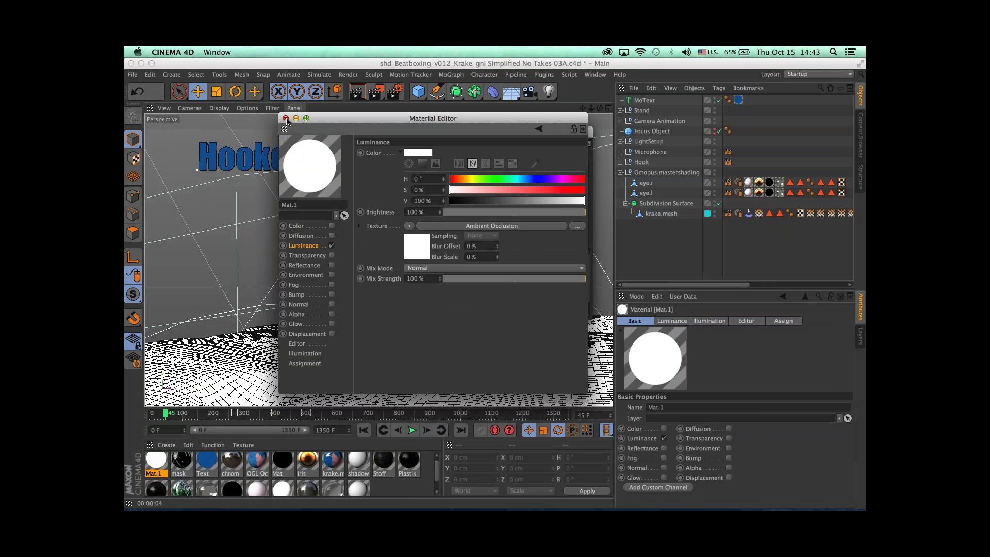
{"action": "left_click", "coordinate": [285, 118]}
Step: Rename the new material AO
{"action": "double_click", "coordinate": [154, 473]}
{"action": "type", "text": "AO"}
{"action": "key", "text": "Return"}
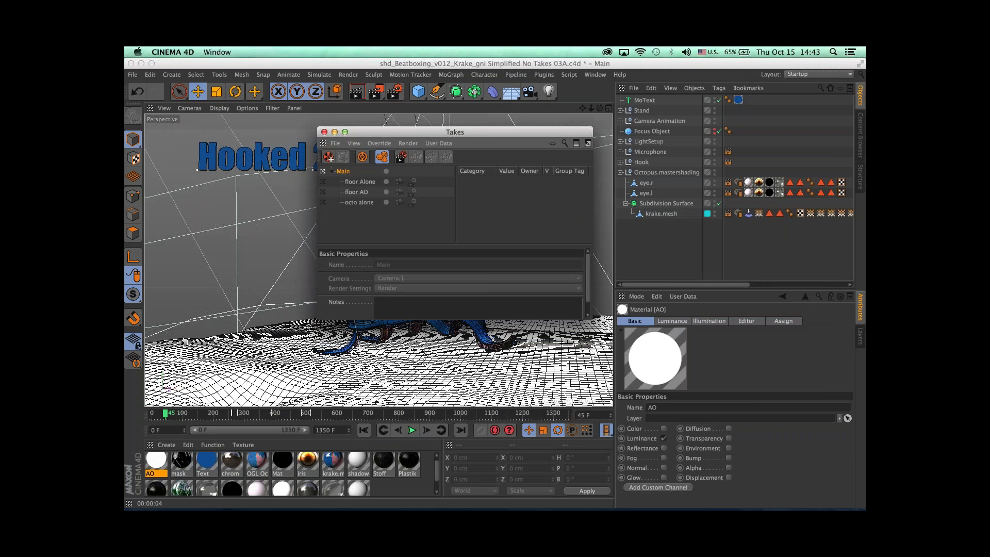
Step: In the floor AO take, override the Material of the shadow catcher's texture tag with the AO material
{"action": "left_click", "coordinate": [328, 192]}
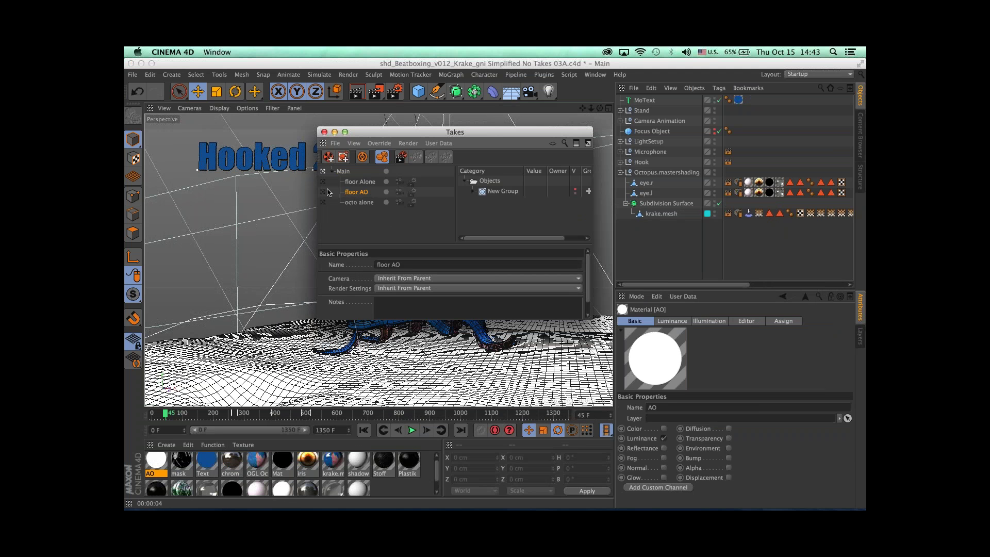
{"action": "left_click", "coordinate": [323, 192]}
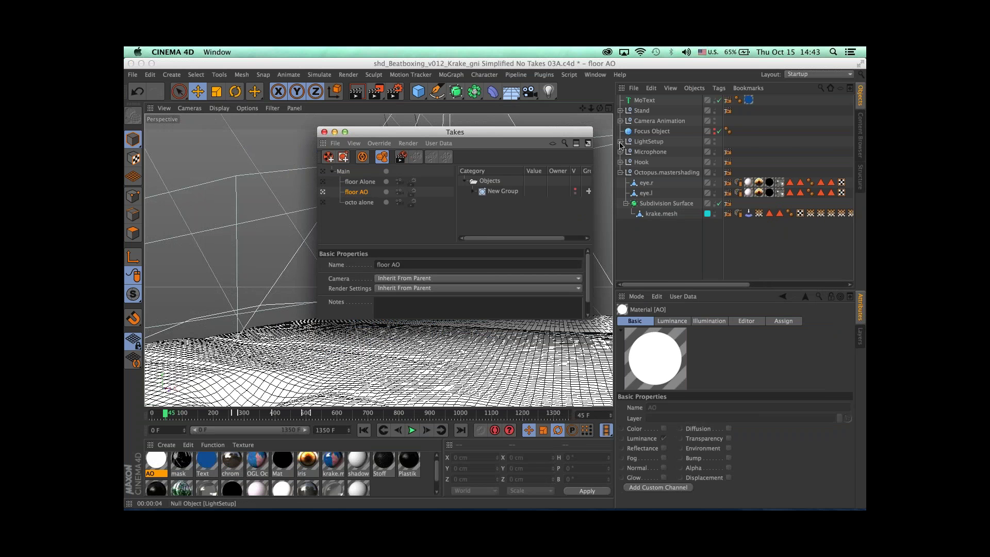
{"action": "left_click", "coordinate": [620, 142]}
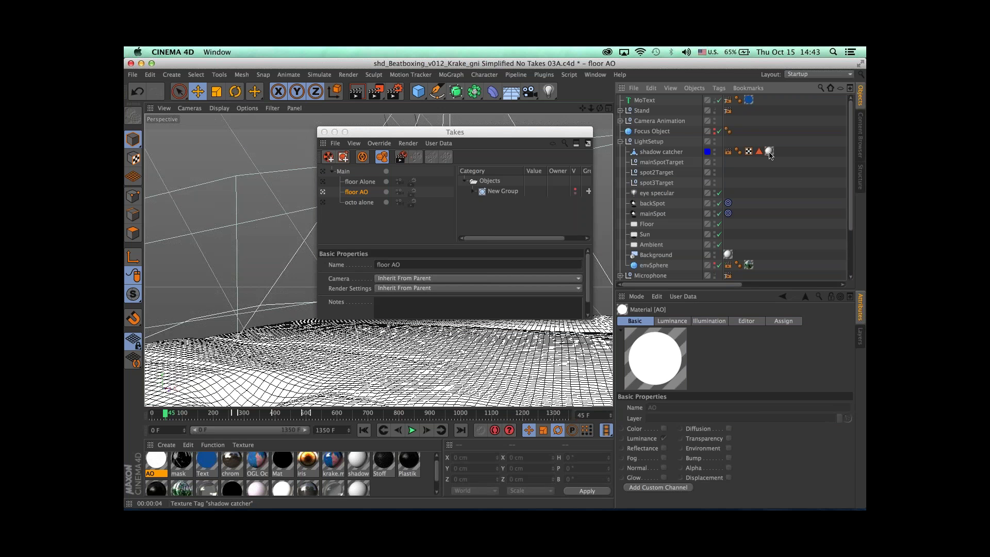
{"action": "left_click", "coordinate": [770, 153]}
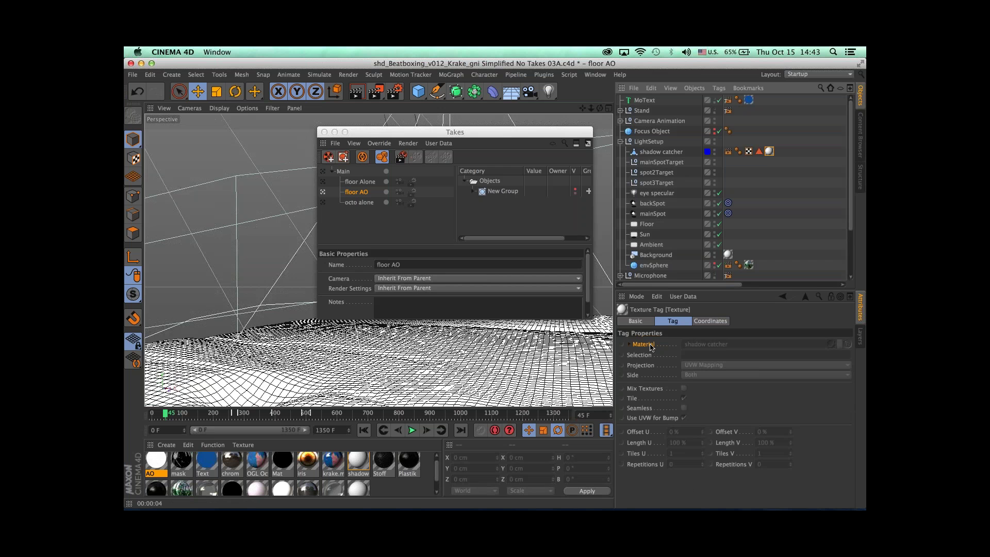
{"action": "left_click_drag", "start_coordinate": [649, 344], "coordinate": [483, 216]}
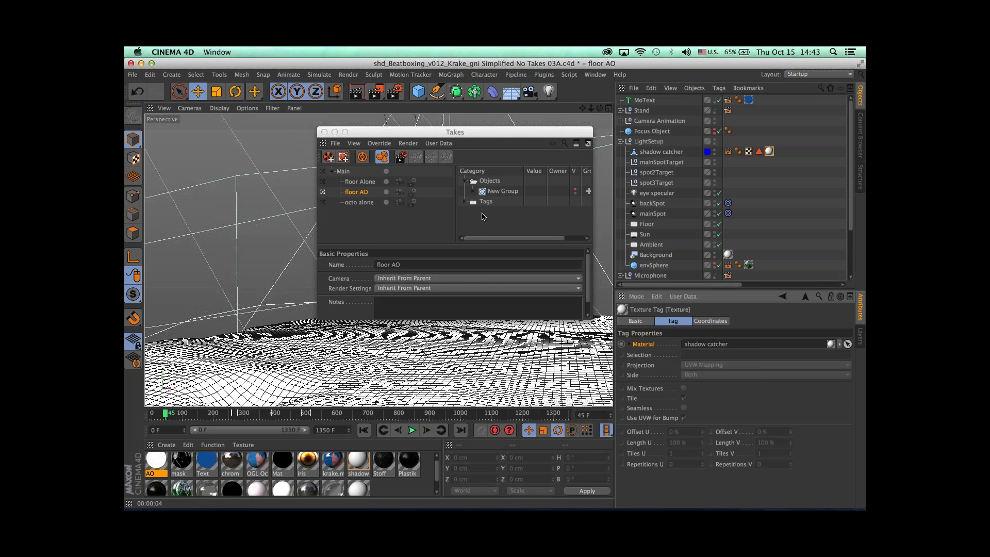
{"action": "left_click", "coordinate": [466, 203]}
{"action": "left_click", "coordinate": [474, 213]}
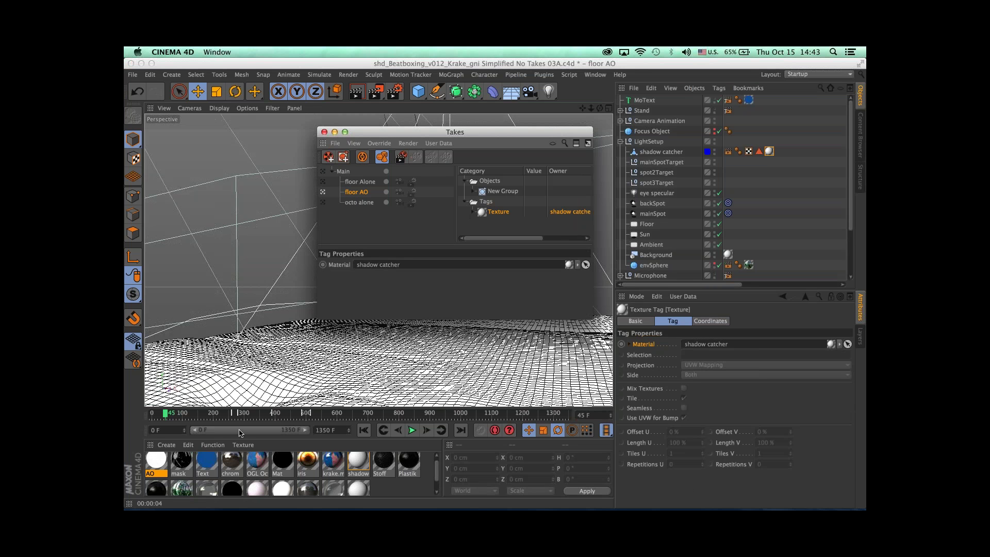
{"action": "left_click_drag", "start_coordinate": [156, 459], "coordinate": [379, 264]}
Step: Render the floor AO take in the viewport, keeping the Takes window clear of the floor
{"action": "left_click_drag", "start_coordinate": [453, 132], "coordinate": [639, 156]}
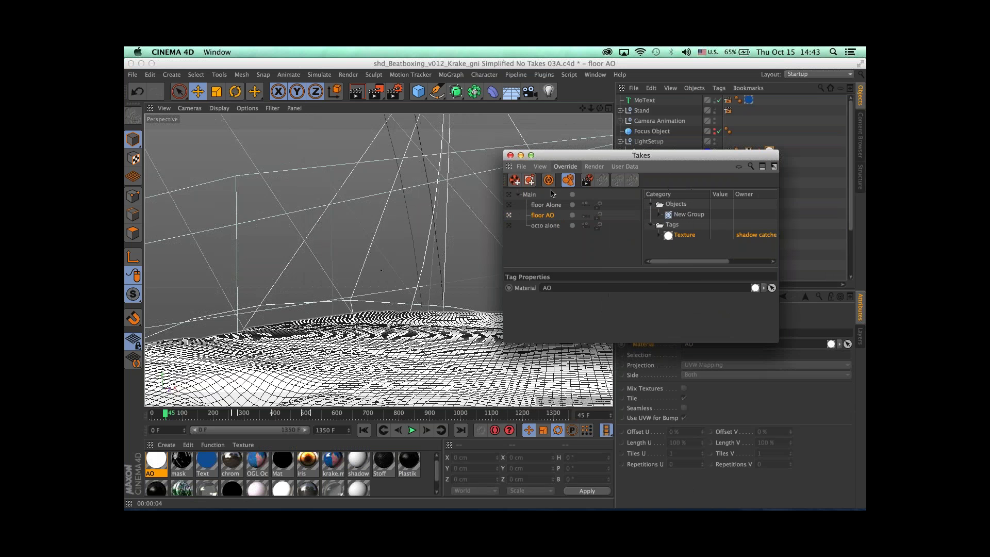
{"action": "left_click", "coordinate": [448, 291]}
{"action": "key", "text": "super+r"}
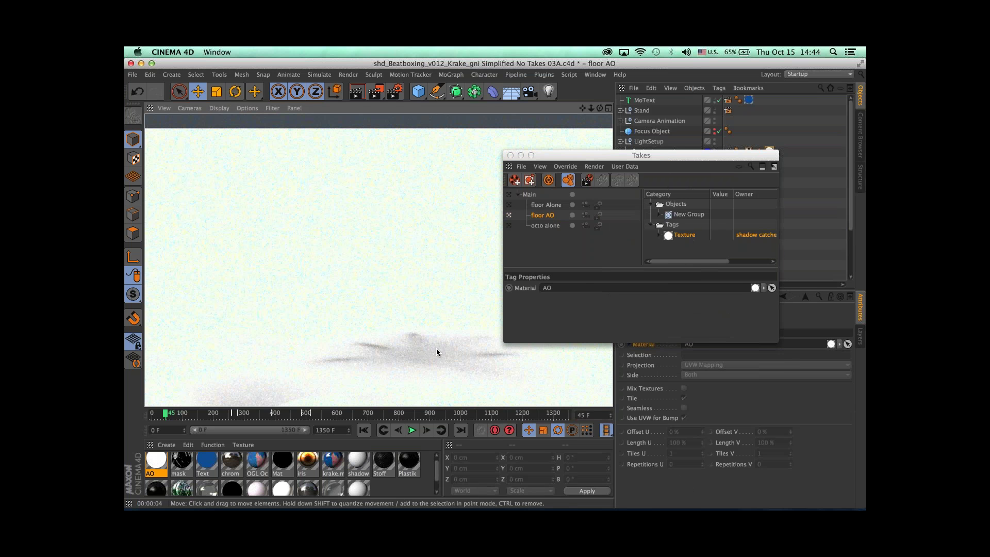
Step: Open the mask material in the Material Editor and make the Main take active
{"action": "left_click_drag", "start_coordinate": [598, 160], "coordinate": [465, 157]}
{"action": "left_click", "coordinate": [181, 464]}
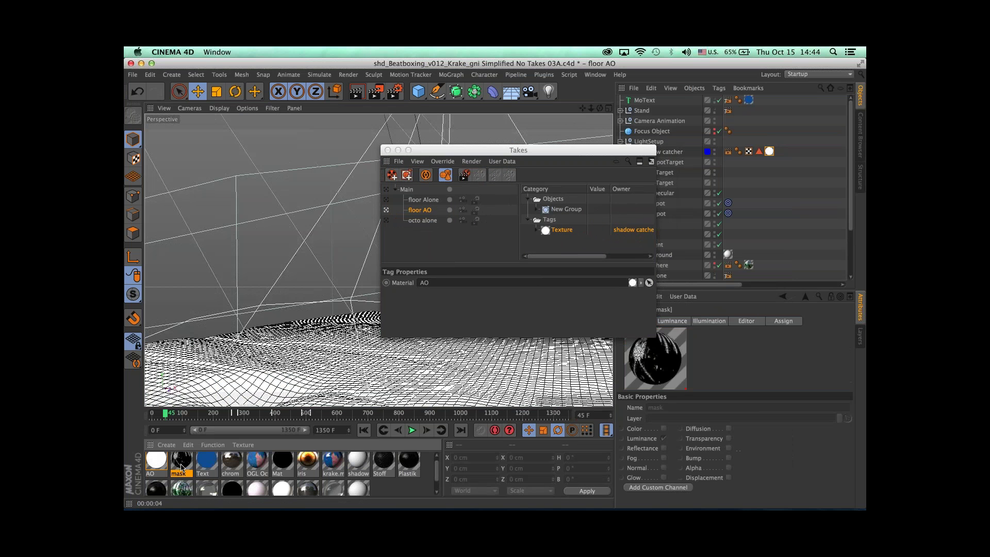
{"action": "double_click", "coordinate": [182, 467]}
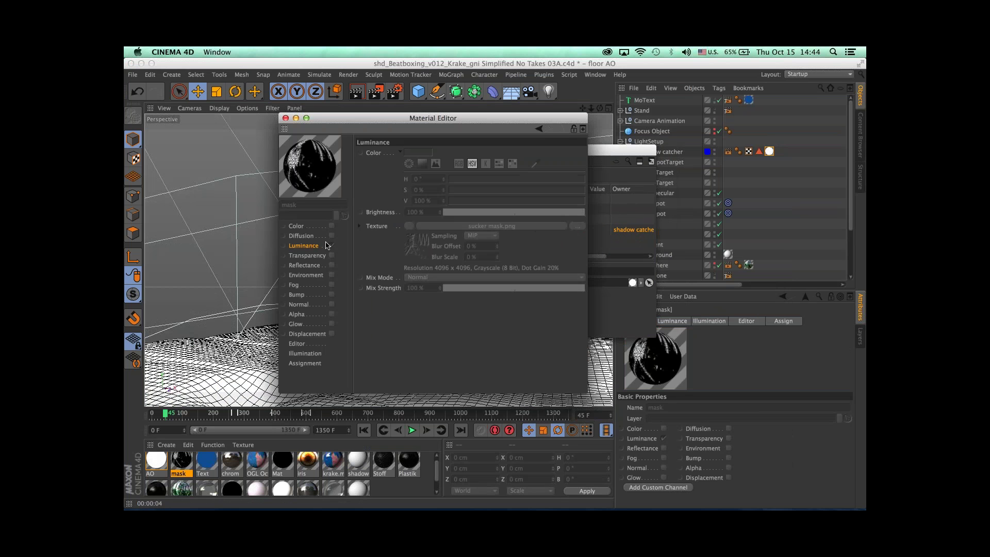
{"action": "left_click", "coordinate": [606, 152]}
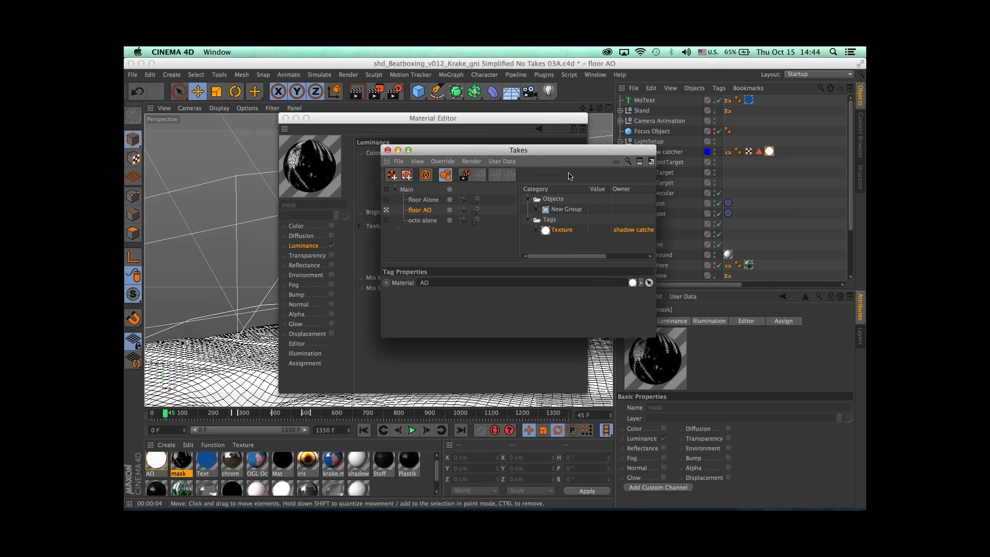
{"action": "left_click", "coordinate": [386, 189]}
{"action": "left_click_drag", "start_coordinate": [483, 150], "coordinate": [677, 189]}
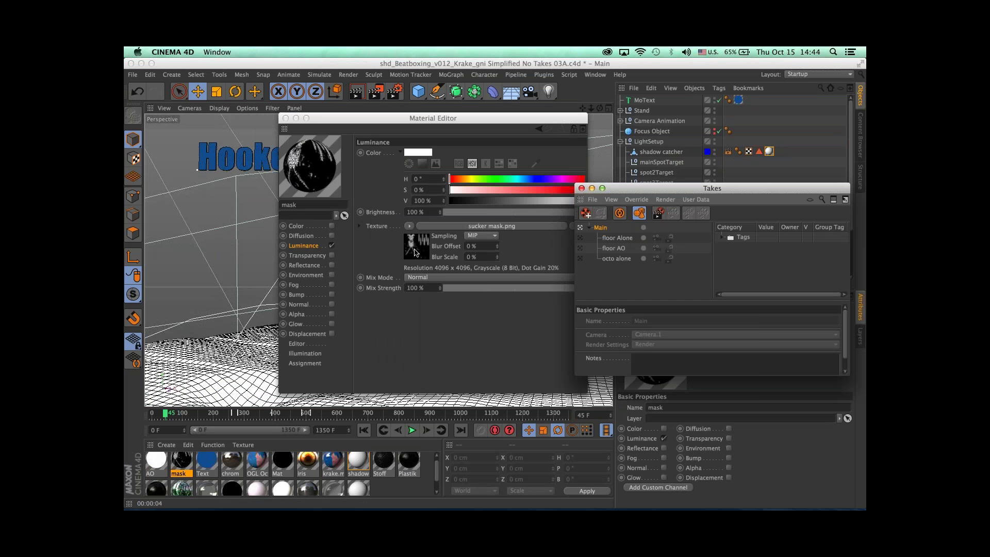
Step: Examine the mask material's sucker mask.png luminance texture in a separate window, and close the texture and material windows
{"action": "double_click", "coordinate": [256, 466]}
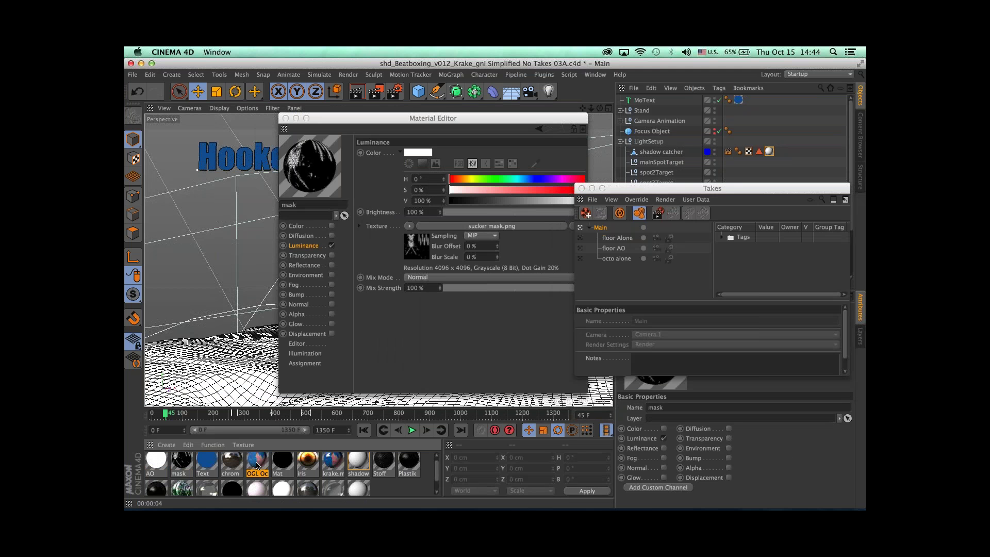
{"action": "left_click", "coordinate": [182, 460]}
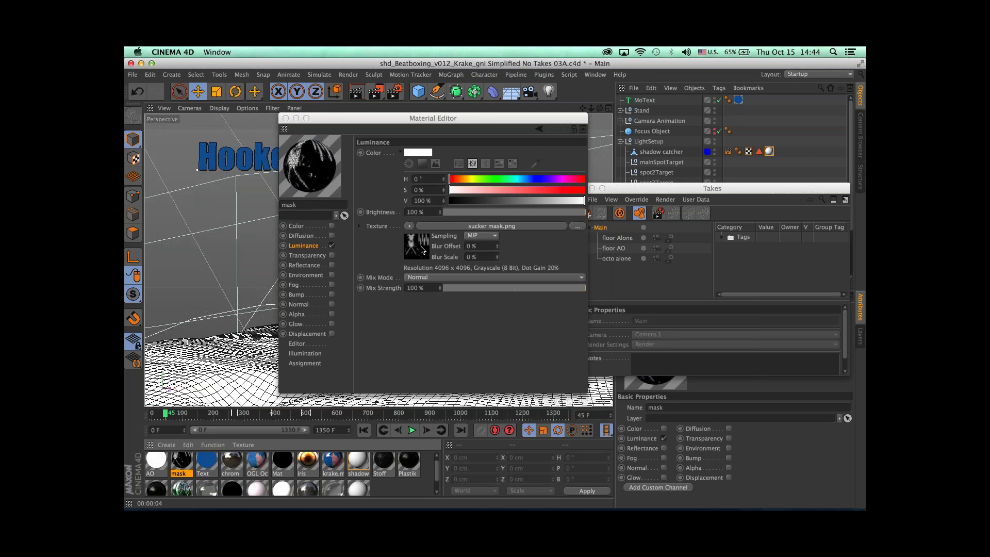
{"action": "left_click", "coordinate": [422, 250]}
{"action": "right_click", "coordinate": [403, 180]}
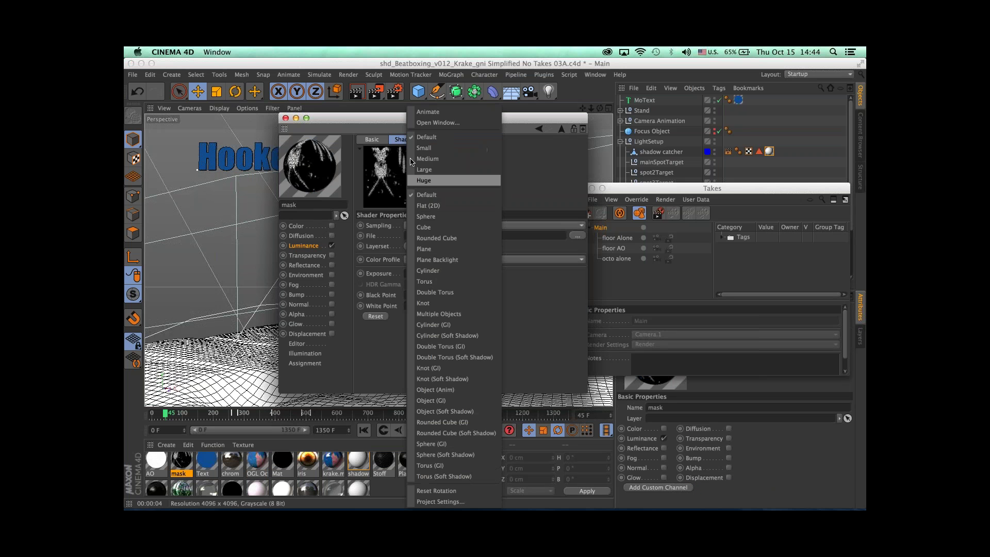
{"action": "left_click", "coordinate": [437, 122]}
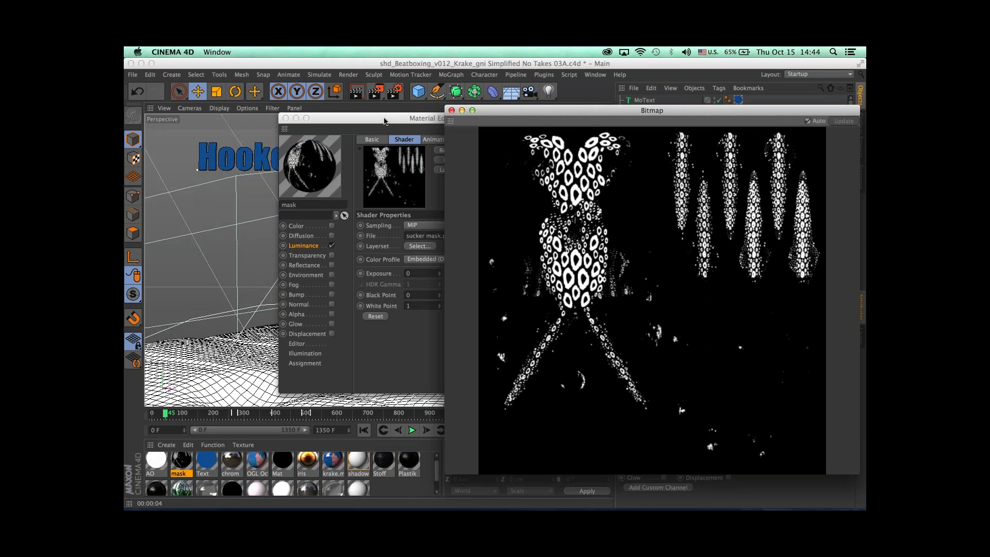
{"action": "left_click_drag", "start_coordinate": [384, 121], "coordinate": [536, 278]}
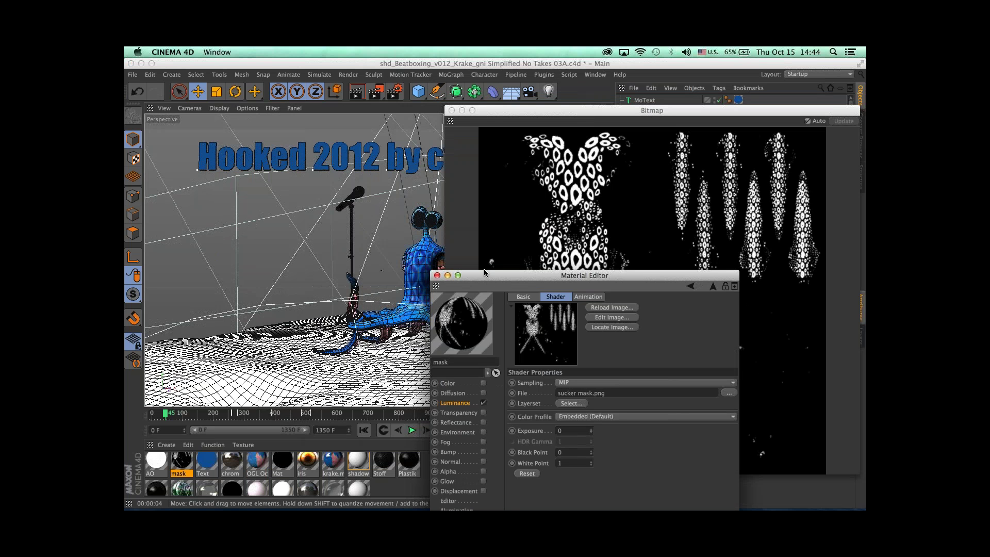
{"action": "left_click_drag", "start_coordinate": [484, 272], "coordinate": [259, 150]}
{"action": "left_click", "coordinate": [232, 280]}
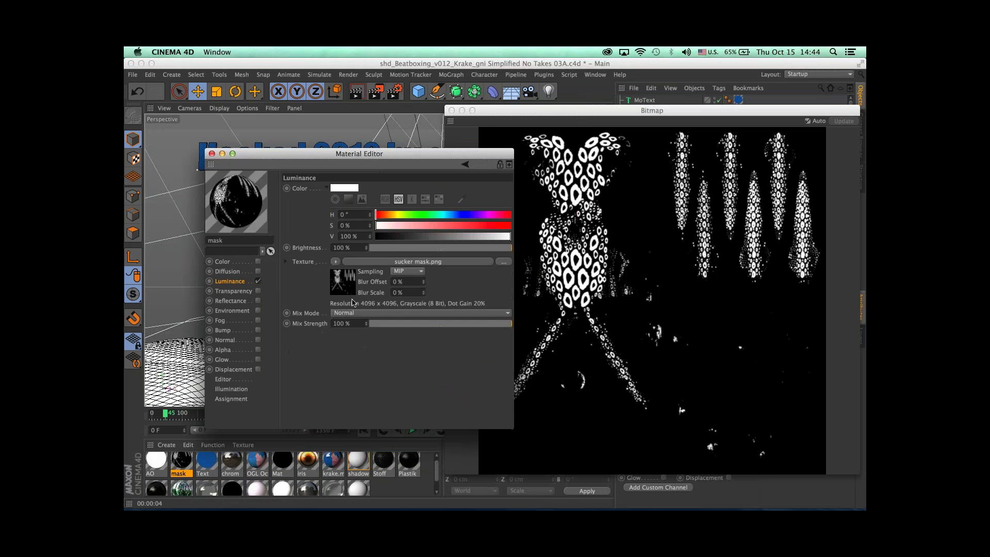
{"action": "left_click", "coordinate": [212, 154]}
{"action": "left_click", "coordinate": [452, 110]}
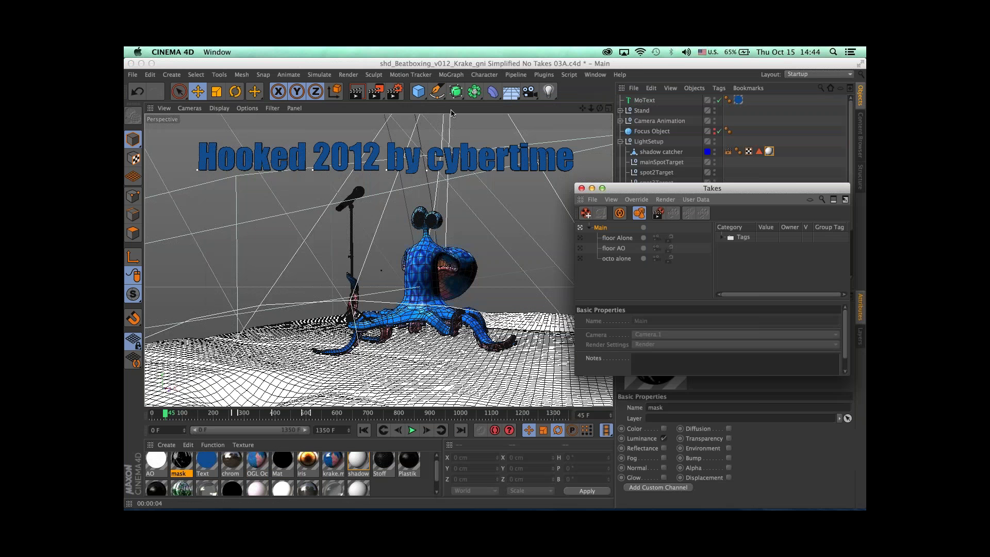
Step: Duplicate the octo alone take and rename the copy Octo circle mask
{"action": "left_click_drag", "start_coordinate": [629, 190], "coordinate": [436, 197]}
{"action": "left_click", "coordinate": [424, 245]}
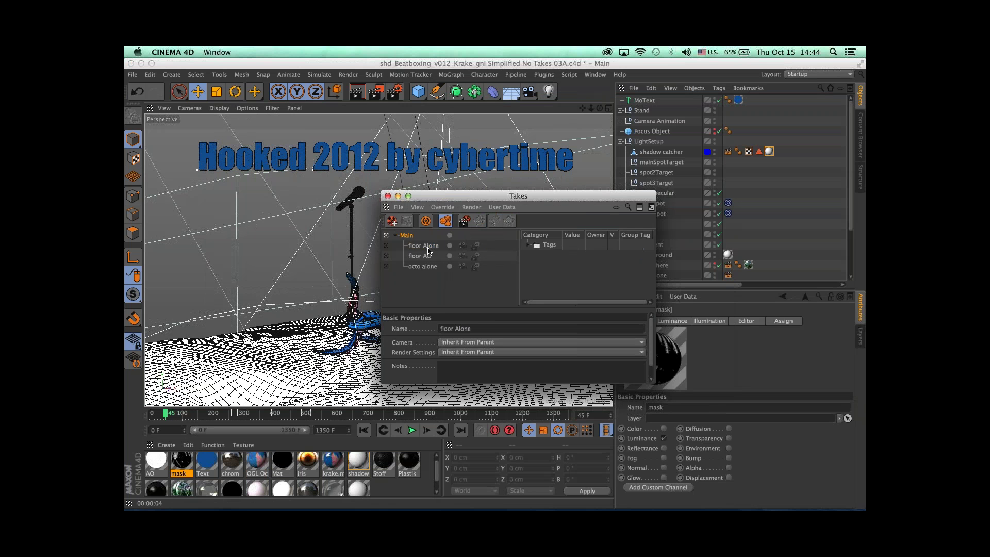
{"action": "left_click", "coordinate": [423, 266]}
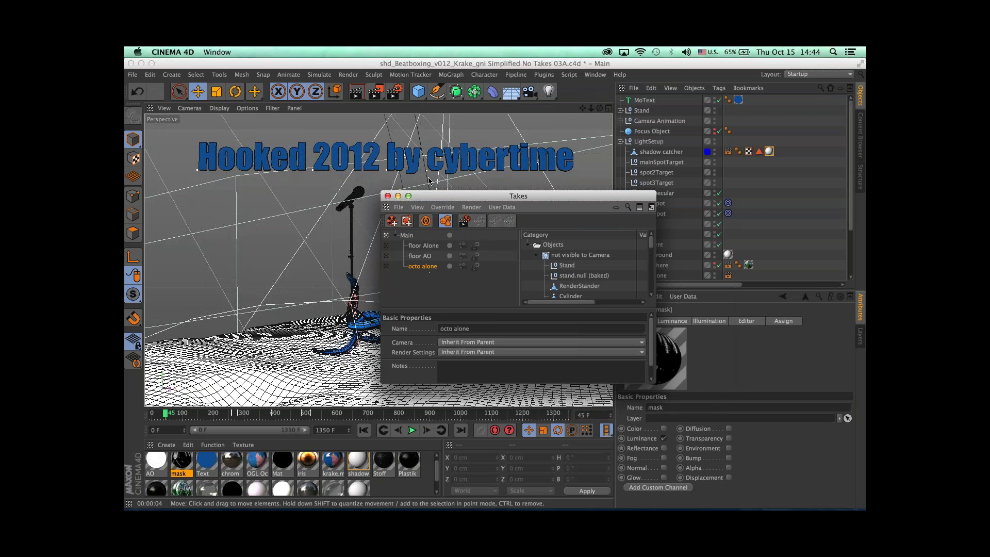
{"action": "left_click_drag", "start_coordinate": [428, 197], "coordinate": [512, 197]}
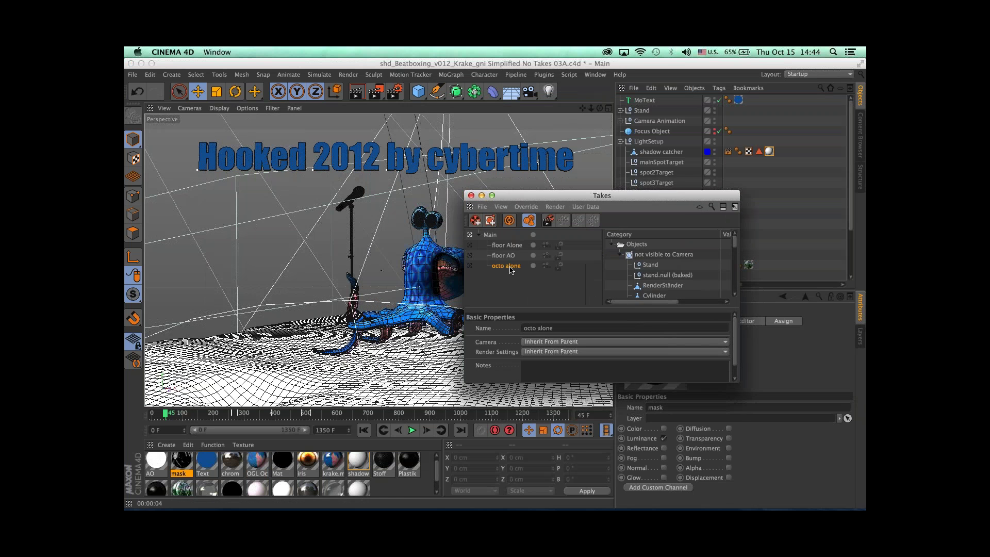
{"action": "key", "text": "super+c"}
{"action": "key", "text": "super+v"}
{"action": "double_click", "coordinate": [515, 278]}
{"action": "type", "text": "Oct"}
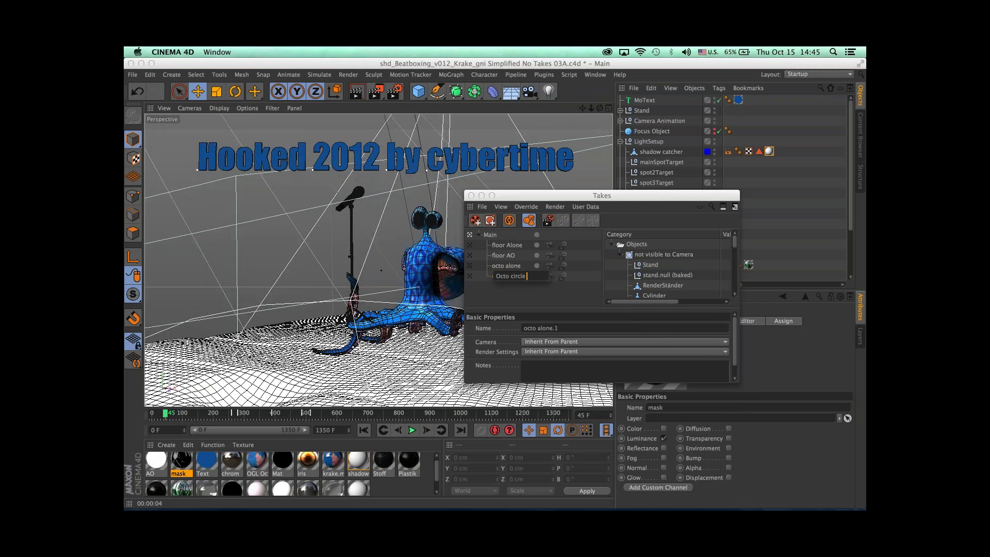
{"action": "key", "text": "Return"}
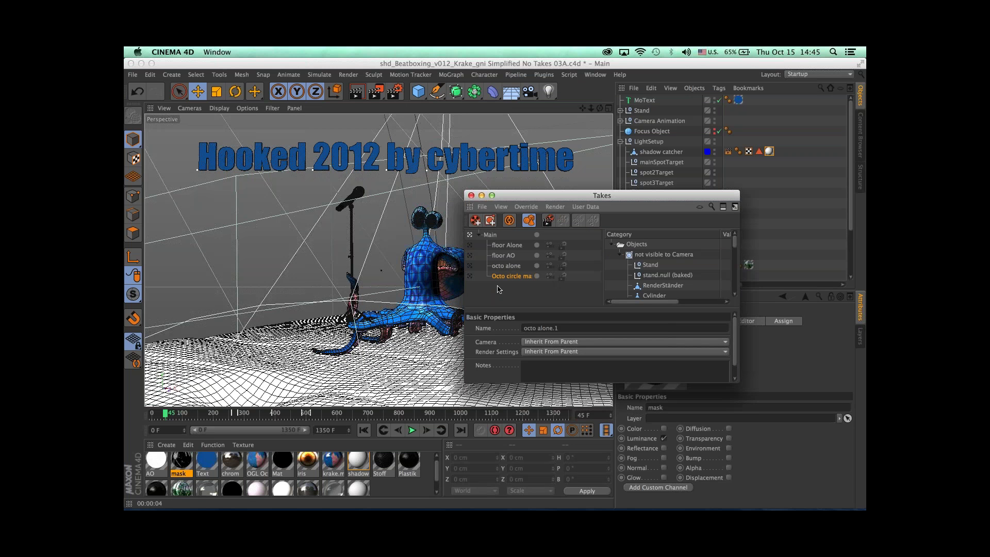
Step: Make the Octo circle mask take active and collapse the not visible to Camera group and the LightSetup hierarchy
{"action": "left_click", "coordinate": [469, 276]}
{"action": "left_click_drag", "start_coordinate": [567, 195], "coordinate": [371, 137]}
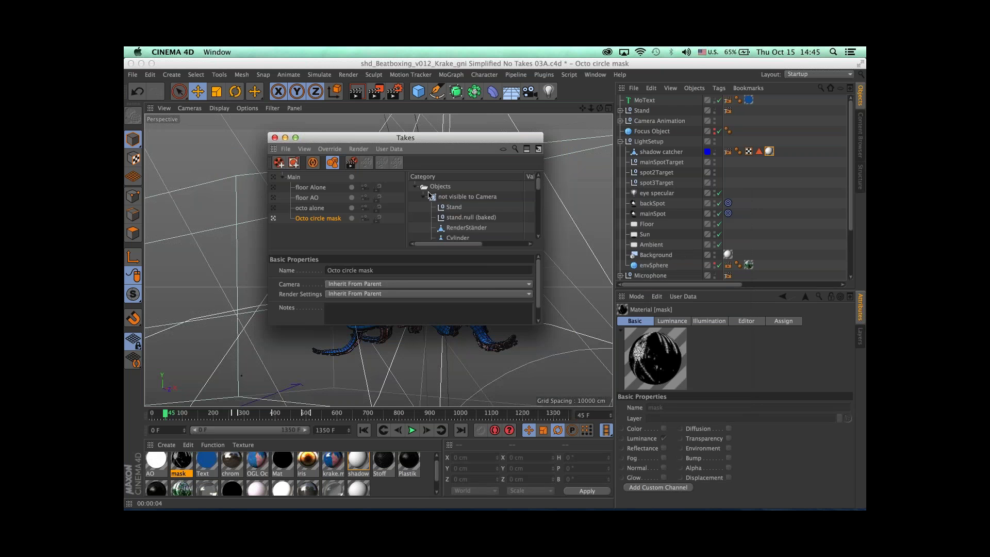
{"action": "left_click", "coordinate": [423, 198]}
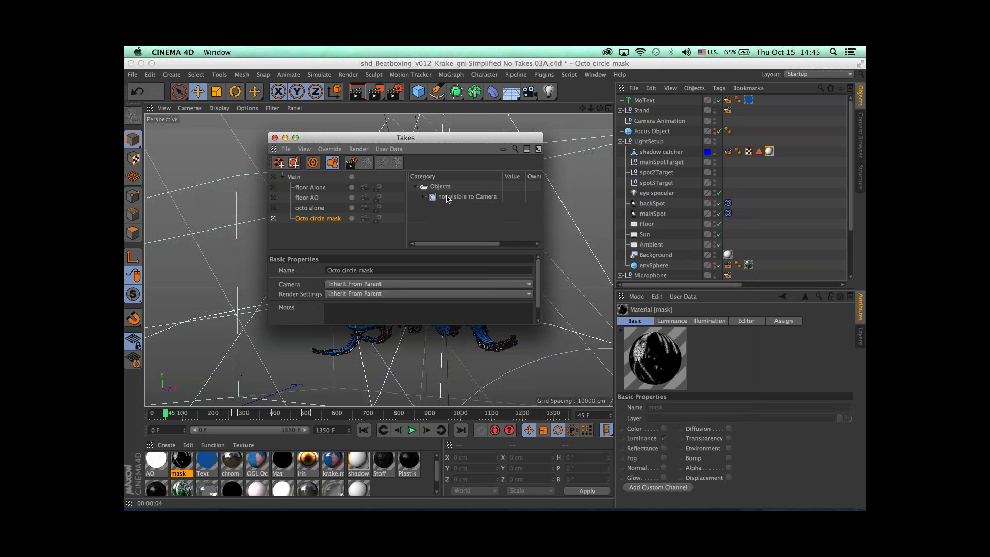
{"action": "left_click", "coordinate": [620, 142]}
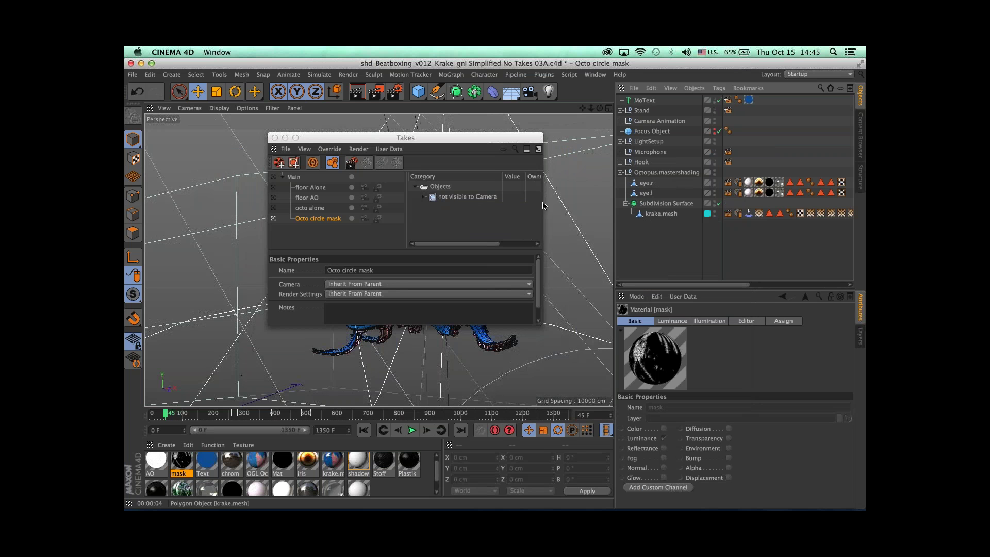
{"action": "left_click_drag", "start_coordinate": [512, 135], "coordinate": [541, 121]}
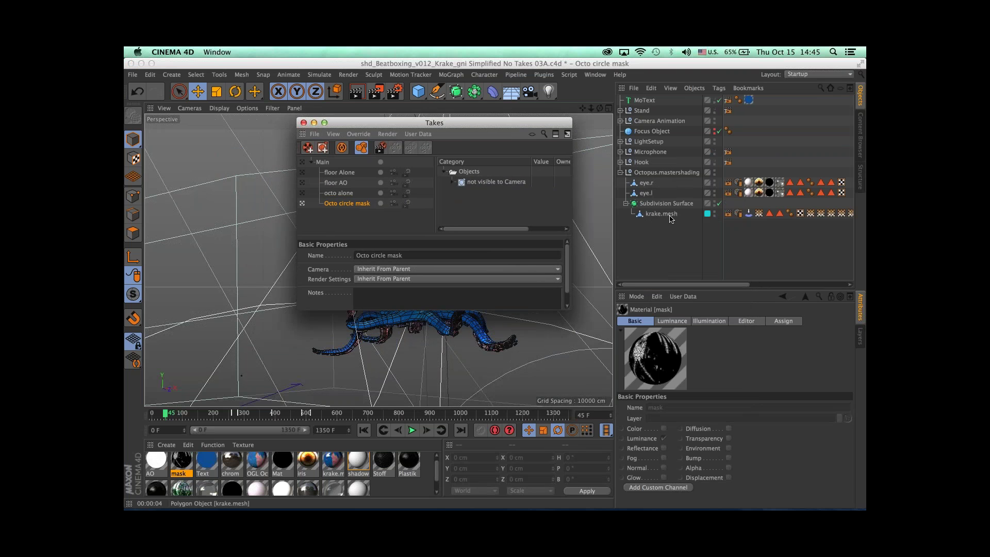
Step: Override krake.mesh's krake.mat texture tag in the Octo circle mask take with the mask material, and render the view
{"action": "left_click_drag", "start_coordinate": [711, 287], "coordinate": [831, 278]}
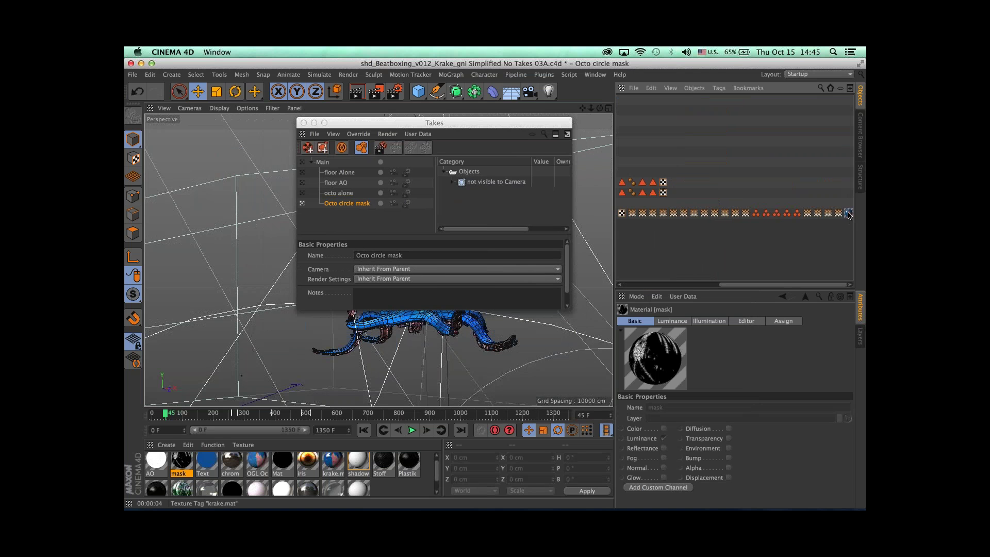
{"action": "left_click_drag", "start_coordinate": [849, 215], "coordinate": [451, 187]}
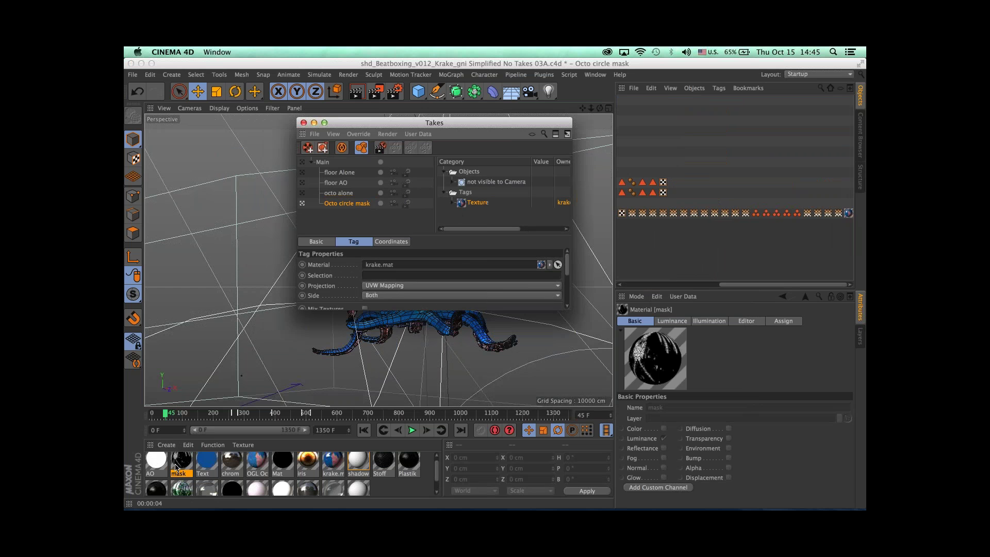
{"action": "left_click_drag", "start_coordinate": [177, 467], "coordinate": [459, 267]}
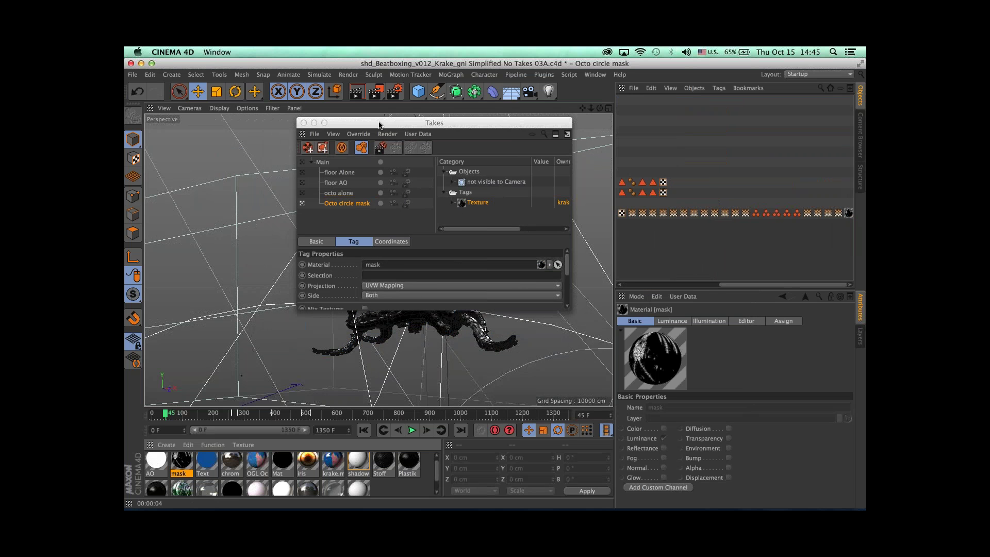
{"action": "left_click_drag", "start_coordinate": [379, 125], "coordinate": [639, 141]}
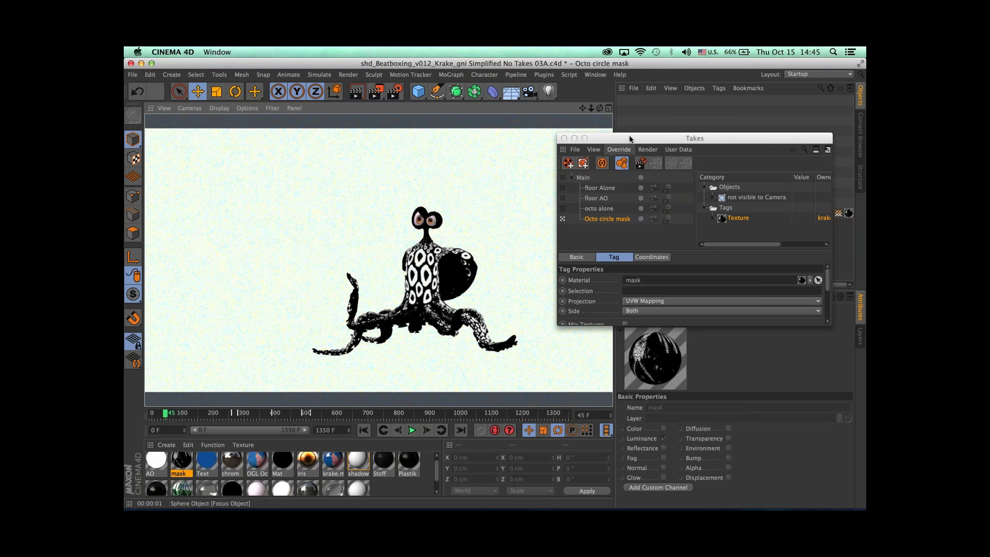
{"action": "left_click_drag", "start_coordinate": [604, 136], "coordinate": [567, 134]}
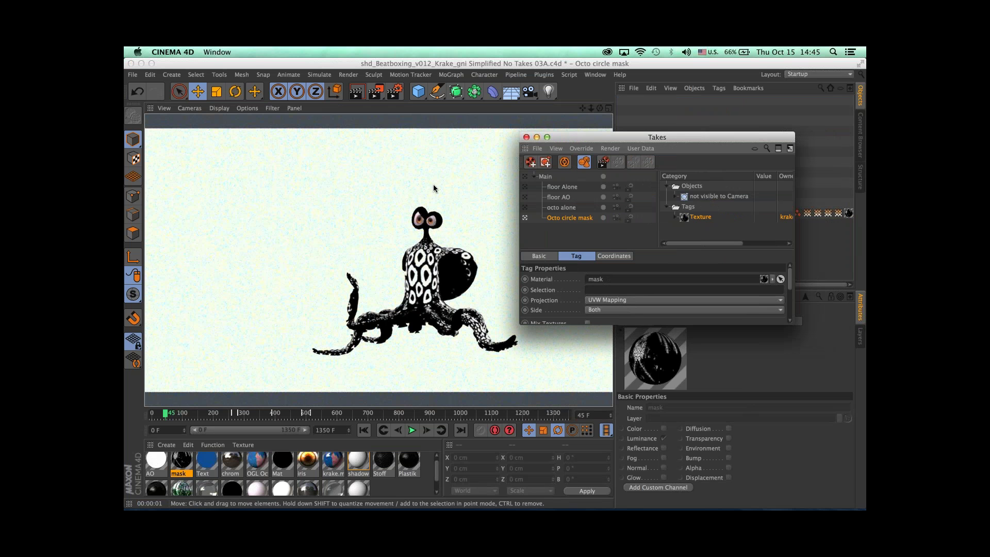
Step: Check the not visible to Camera group's visibility state in the Octo circle mask take and render the view again
{"action": "left_click_drag", "start_coordinate": [737, 243], "coordinate": [771, 221]}
{"action": "left_click", "coordinate": [770, 198]}
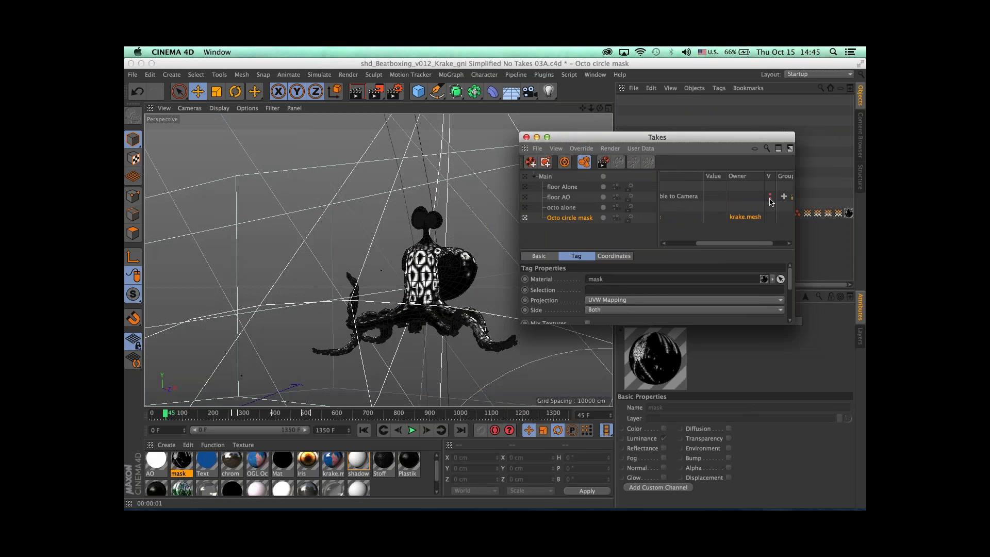
{"action": "left_click", "coordinate": [674, 198]}
{"action": "left_click_drag", "start_coordinate": [720, 247], "coordinate": [691, 244]}
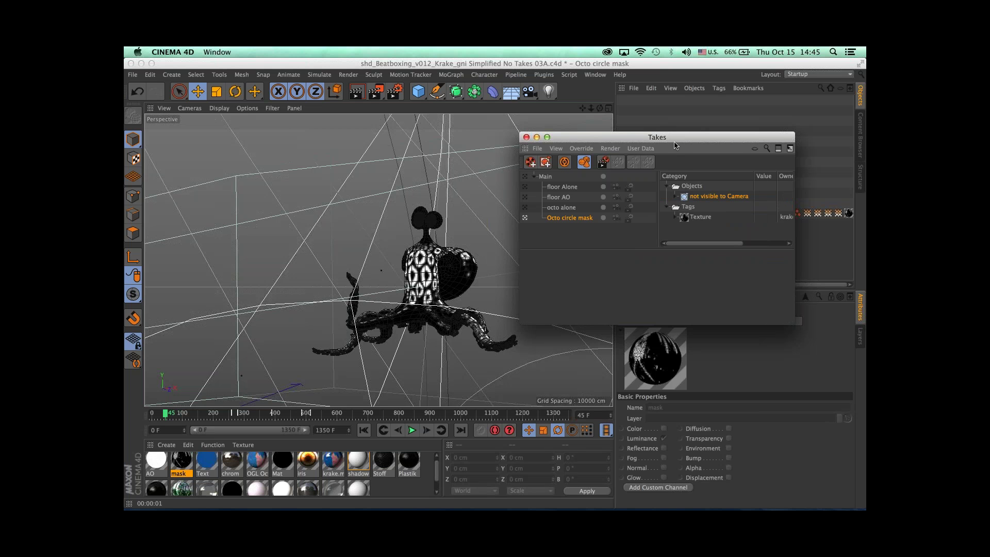
{"action": "left_click_drag", "start_coordinate": [680, 138], "coordinate": [527, 291]}
{"action": "left_click_drag", "start_coordinate": [729, 283], "coordinate": [778, 257]}
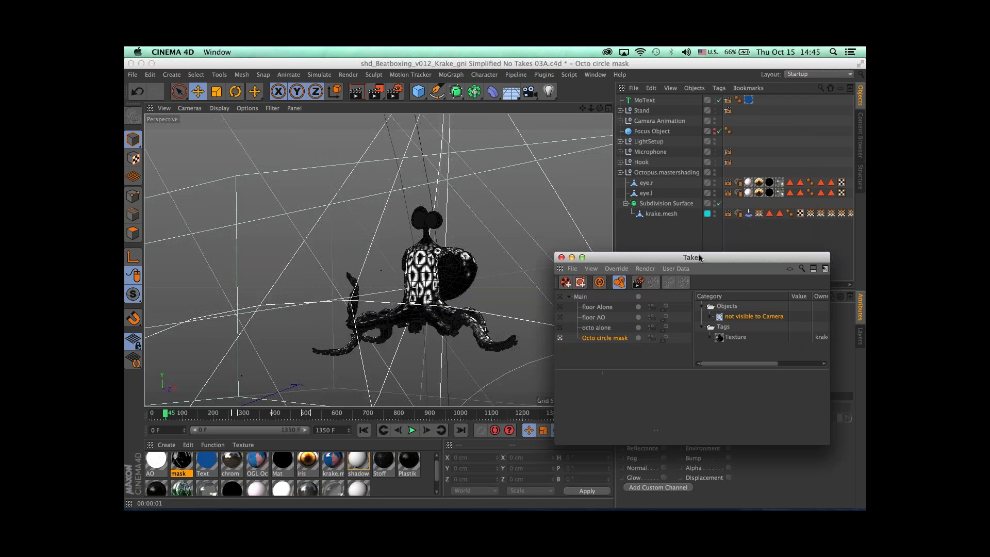
{"action": "key", "text": "ctrl+r"}
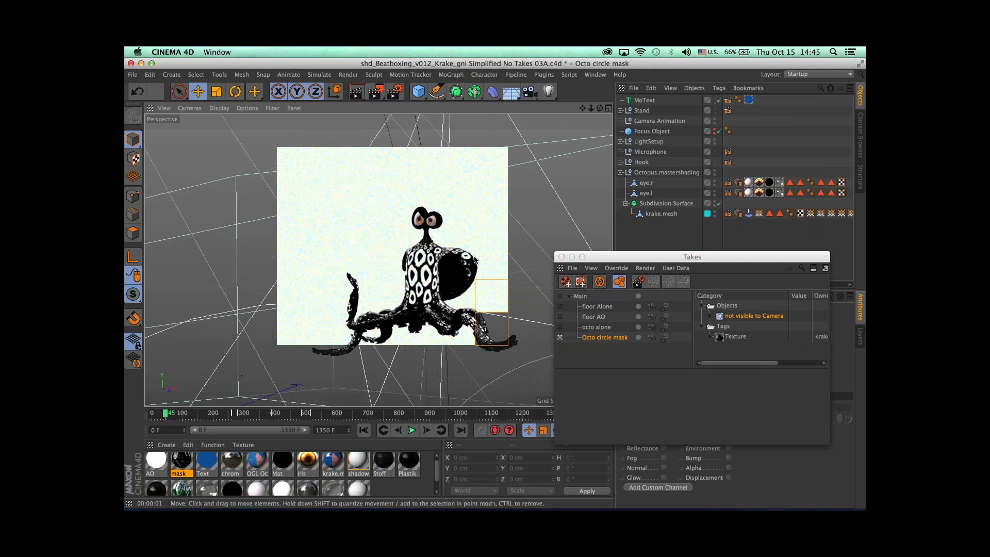
Step: Add eye.r and eye.l to the take's not visible to Camera group and render the view
{"action": "left_click_drag", "start_coordinate": [599, 250], "coordinate": [374, 226]}
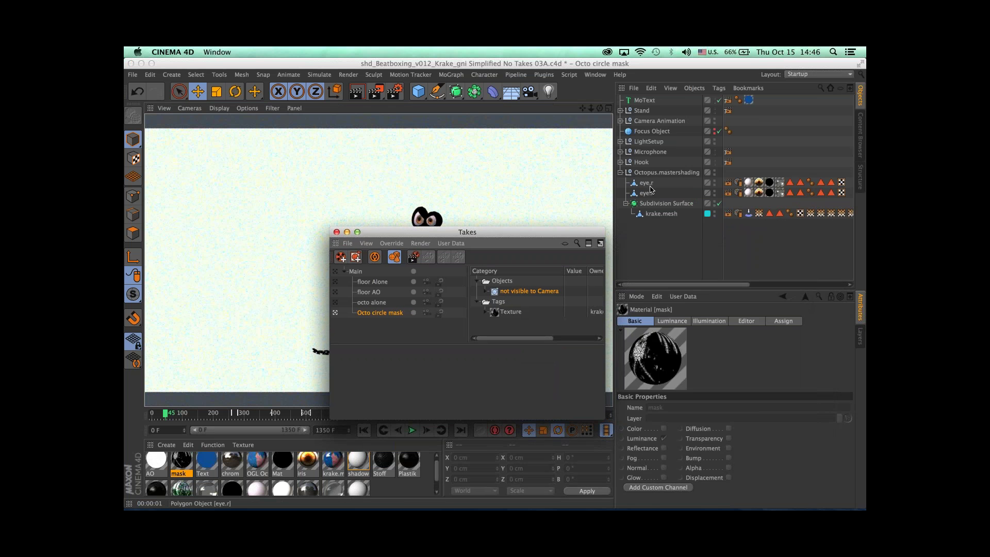
{"action": "left_click_drag", "start_coordinate": [648, 185], "coordinate": [514, 291]}
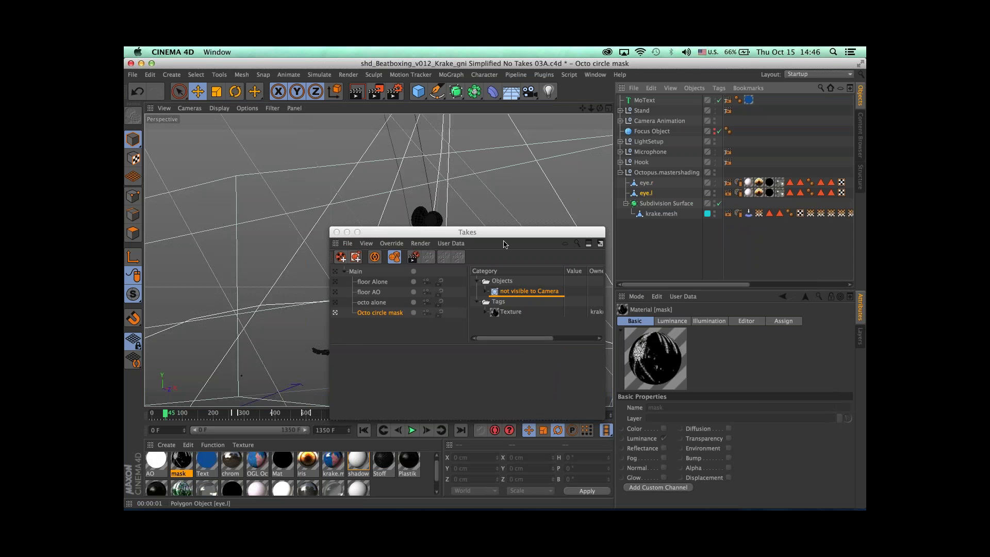
{"action": "left_click_drag", "start_coordinate": [513, 232], "coordinate": [729, 293]}
{"action": "key", "text": "ctrl+r"}
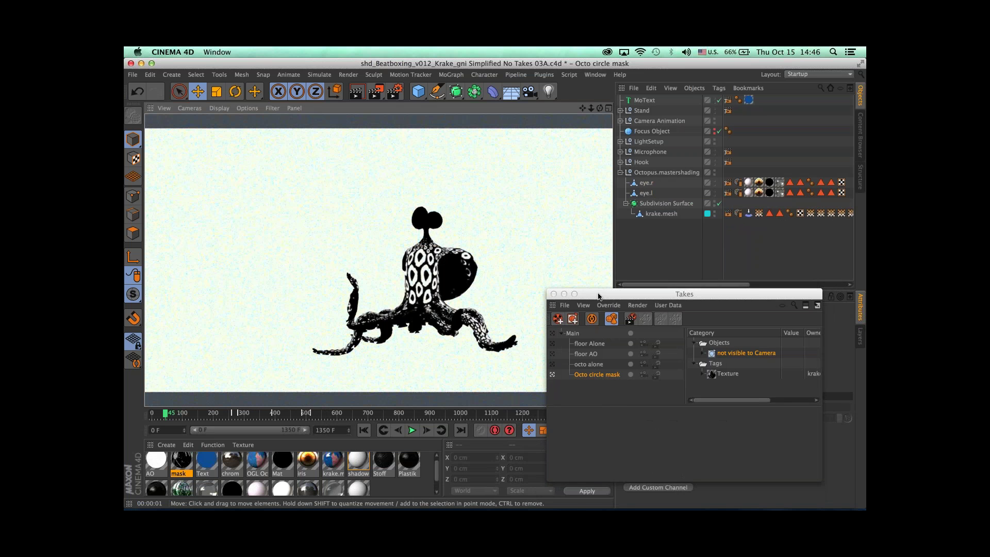
Step: Expand the LightSetup hierarchy, add LightSetup to the not visible to Camera group, and render the view
{"action": "left_click_drag", "start_coordinate": [599, 296], "coordinate": [355, 199]}
{"action": "left_click", "coordinate": [620, 141]}
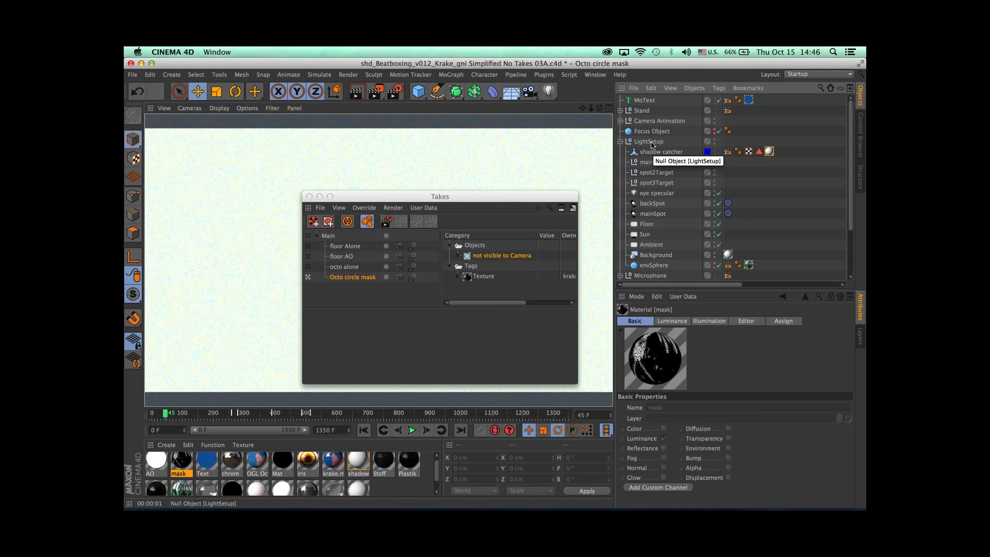
{"action": "left_click_drag", "start_coordinate": [651, 145], "coordinate": [473, 252]}
{"action": "left_click_drag", "start_coordinate": [454, 195], "coordinate": [681, 226]}
{"action": "key", "text": "super+r"}
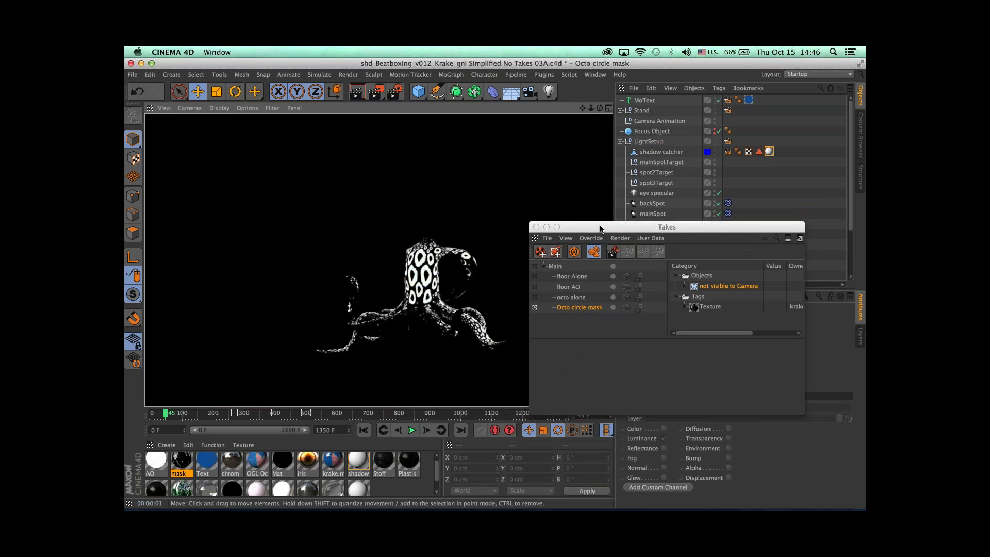
Step: Make the Main take active and open the Render Settings, arranged so the takes list stays accessible
{"action": "left_click_drag", "start_coordinate": [599, 227], "coordinate": [591, 190]}
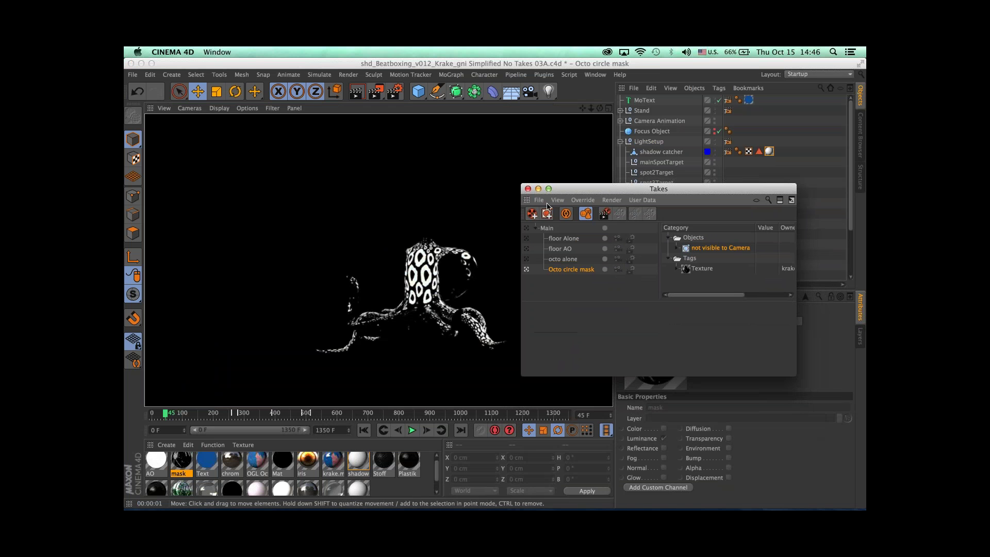
{"action": "left_click", "coordinate": [528, 229]}
{"action": "key", "text": "super+r"}
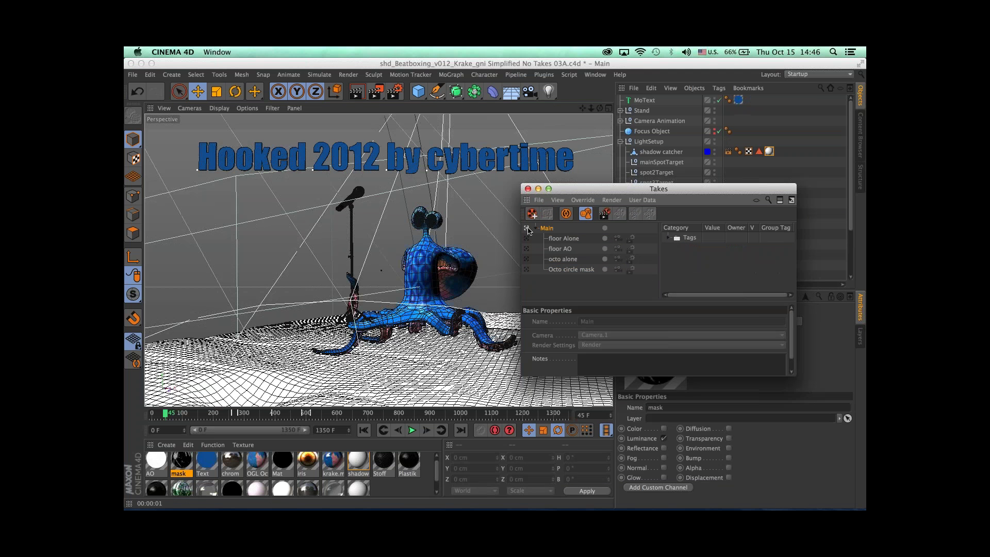
{"action": "left_click", "coordinate": [394, 93]}
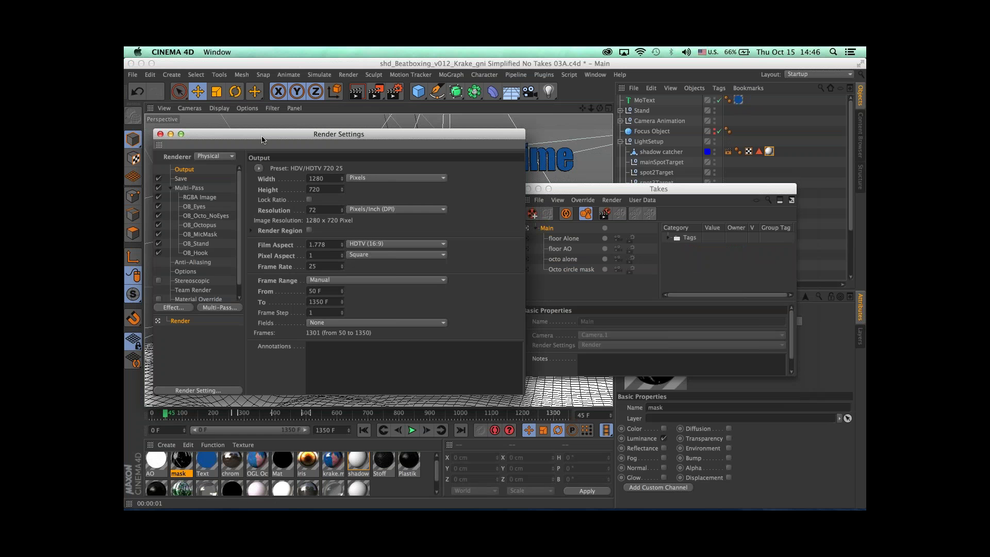
{"action": "left_click_drag", "start_coordinate": [262, 139], "coordinate": [355, 250]}
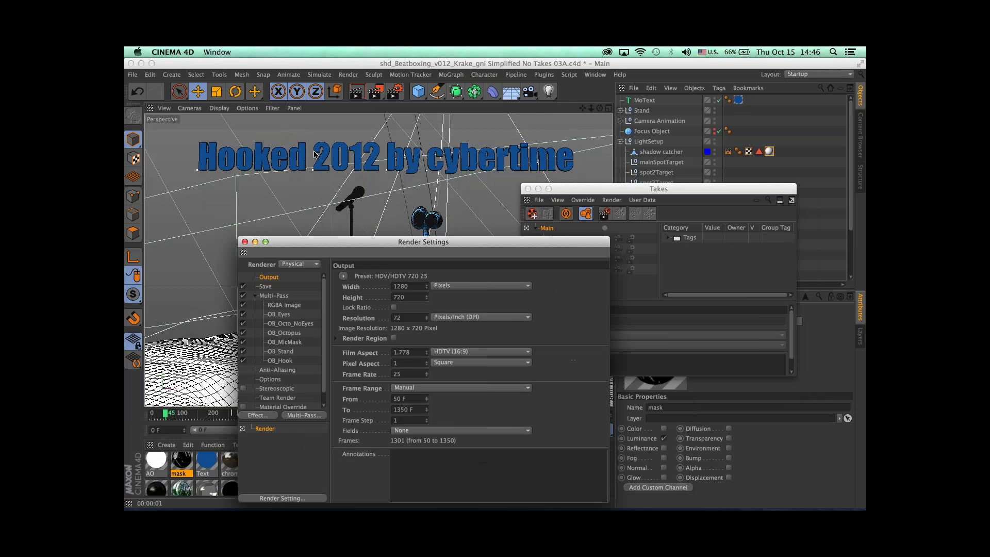
{"action": "left_click_drag", "start_coordinate": [315, 155], "coordinate": [249, 130]}
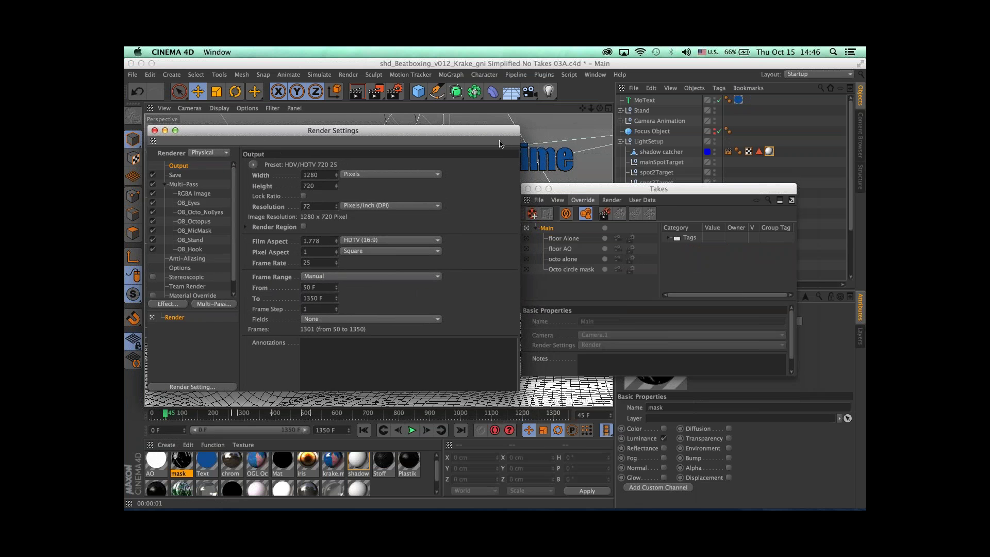
{"action": "left_click_drag", "start_coordinate": [485, 135], "coordinate": [486, 349]}
Step: View the Octo circle mask take alongside the Render Settings and return to the Main take
{"action": "left_click", "coordinate": [569, 270]}
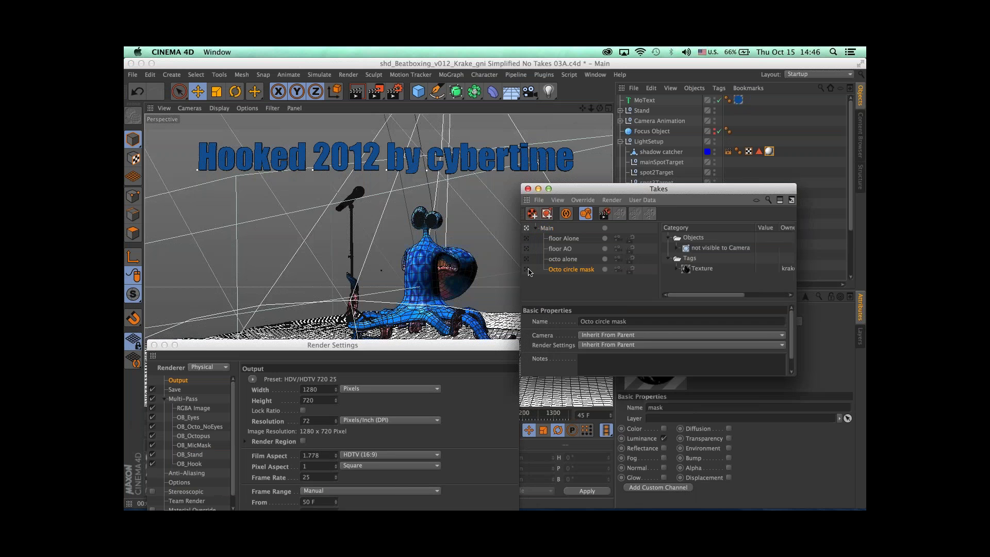
{"action": "left_click", "coordinate": [526, 269]}
{"action": "left_click", "coordinate": [546, 229]}
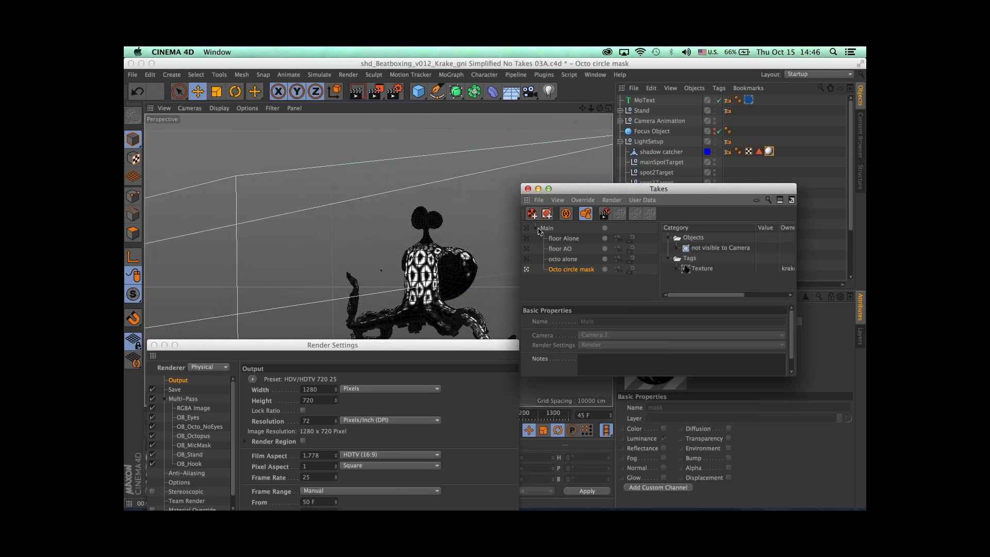
{"action": "left_click", "coordinate": [526, 228]}
{"action": "left_click_drag", "start_coordinate": [443, 347], "coordinate": [481, 143]}
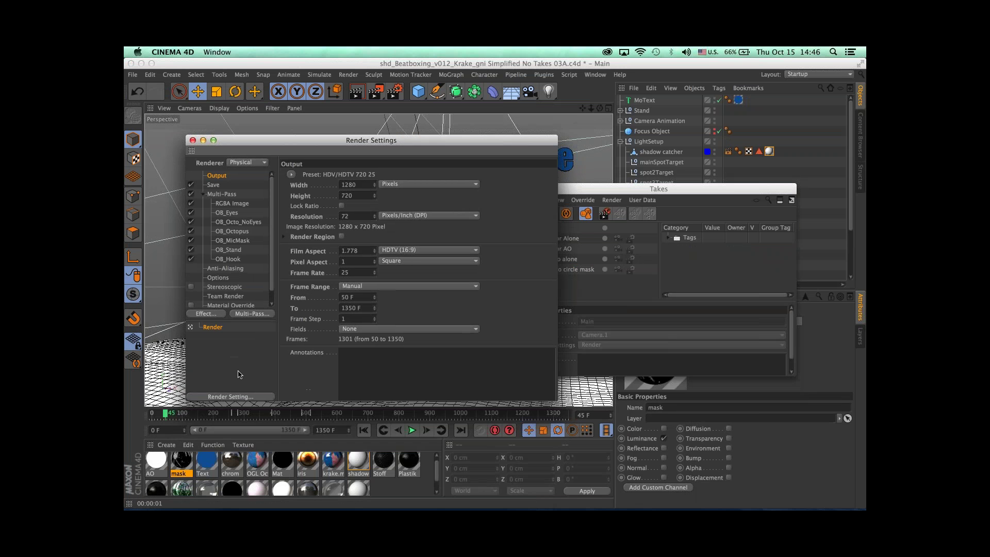
Step: Create a child of the Render render setting and name it Standard fast
{"action": "right_click", "coordinate": [217, 330]}
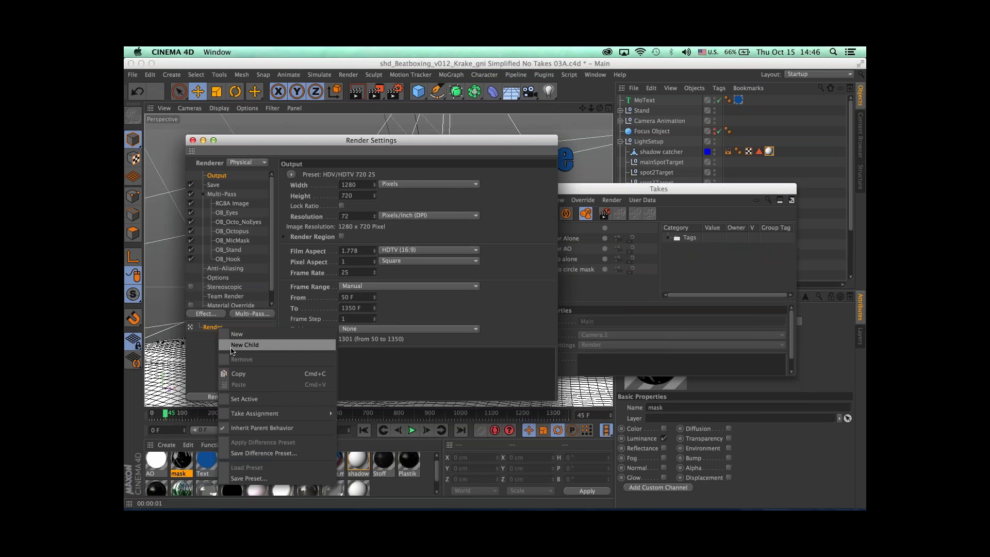
{"action": "left_click", "coordinate": [231, 346]}
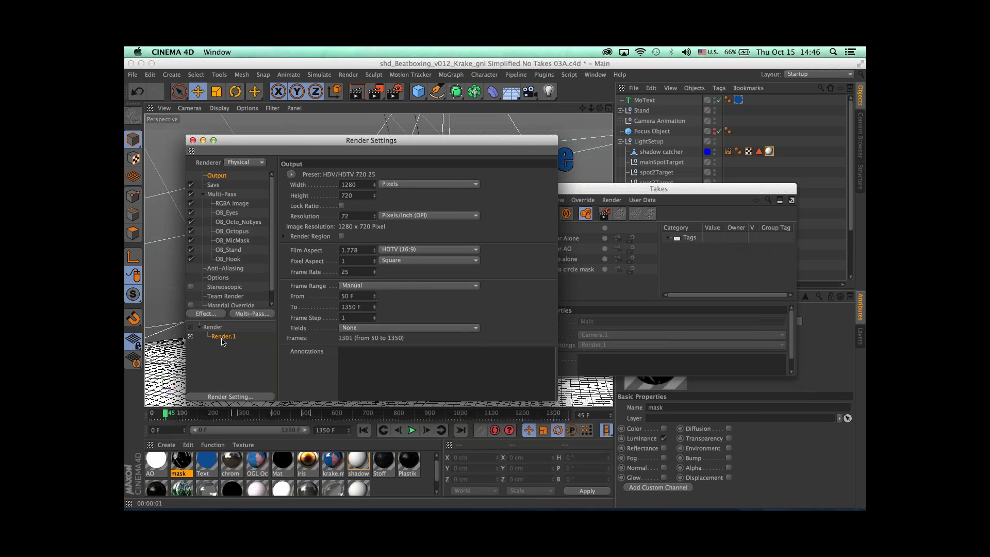
{"action": "double_click", "coordinate": [222, 336]}
{"action": "type", "text": "Standar"}
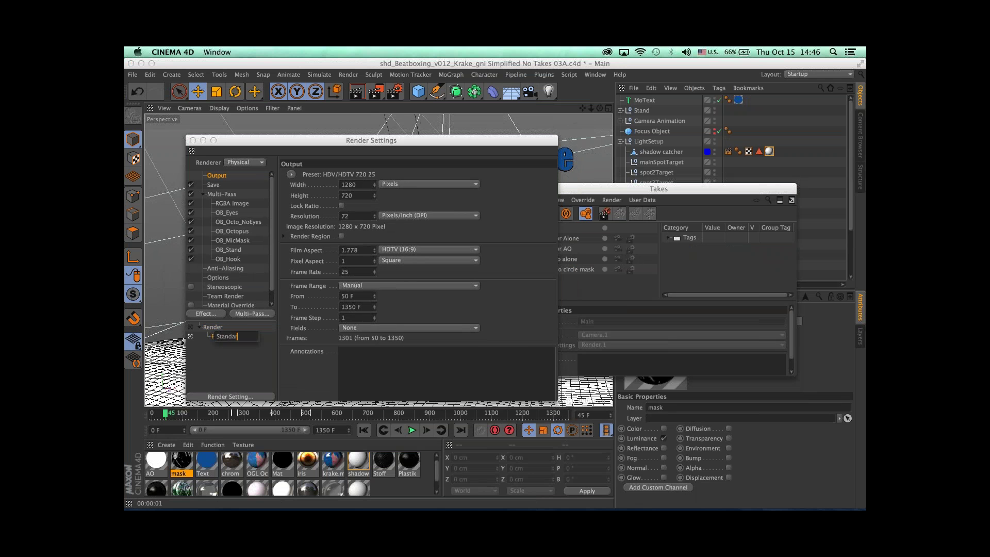
{"action": "type", "text": "d fast"}
{"action": "key", "text": "Return"}
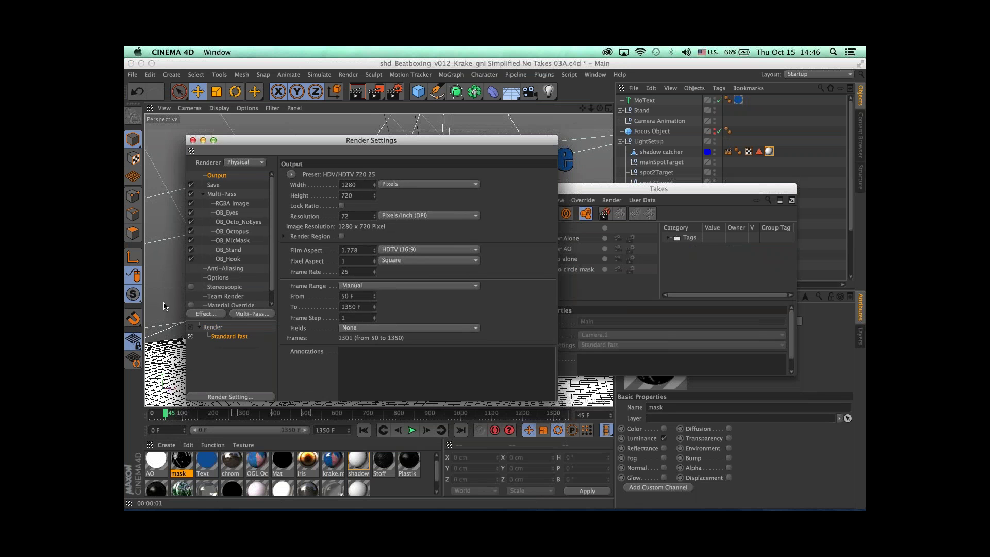
Step: Disable Multi-Pass in the Standard fast setting and change its renderer to Standard
{"action": "left_click", "coordinate": [191, 195]}
{"action": "left_click", "coordinate": [239, 163]}
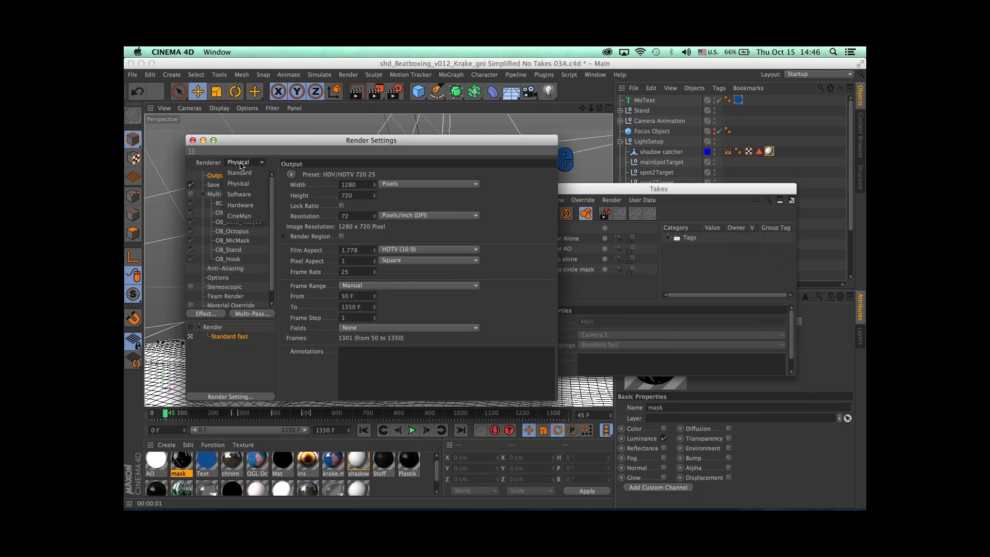
{"action": "left_click", "coordinate": [239, 173]}
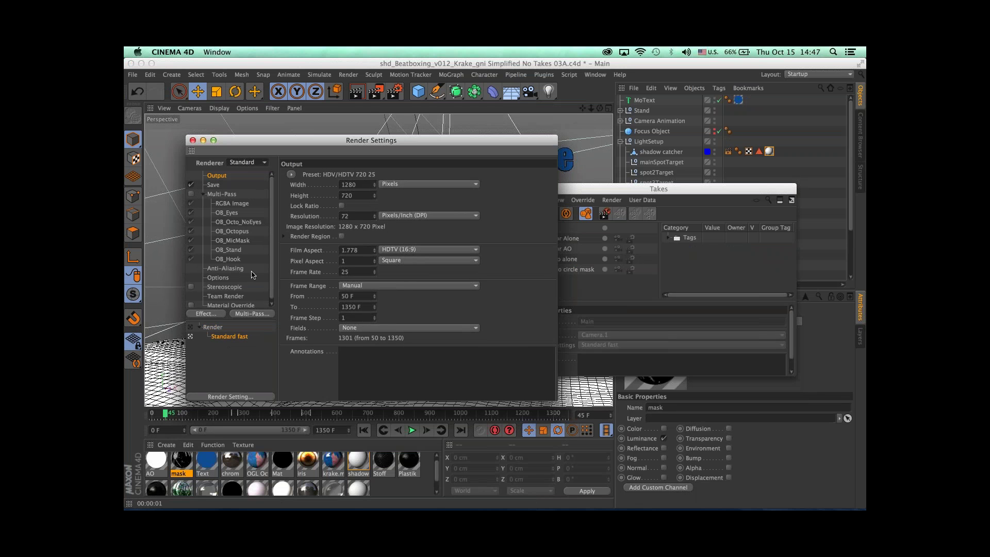
Step: Set the Standard fast setting's anti-aliasing Max Level to 2x2
{"action": "left_click", "coordinate": [225, 268]}
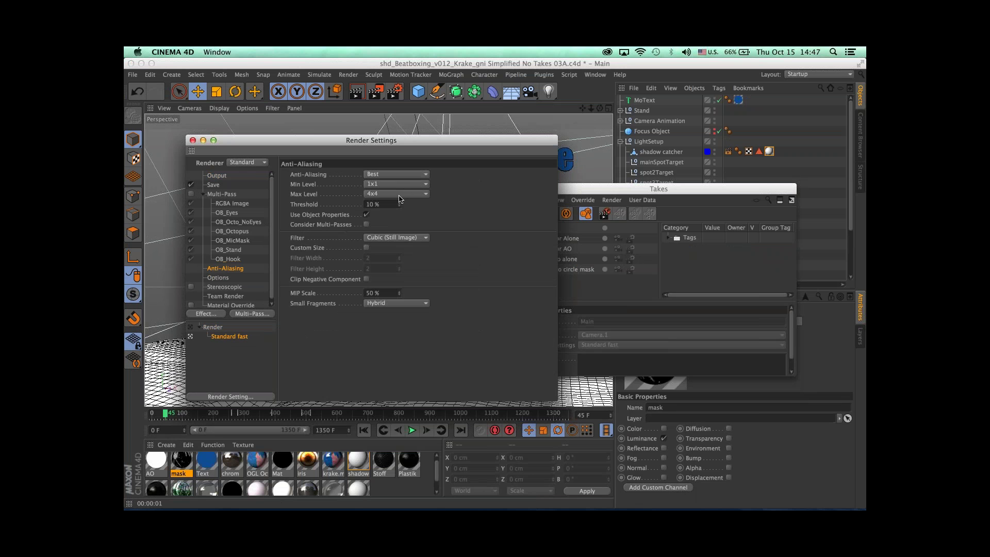
{"action": "left_click", "coordinate": [400, 193]}
{"action": "left_click", "coordinate": [396, 222]}
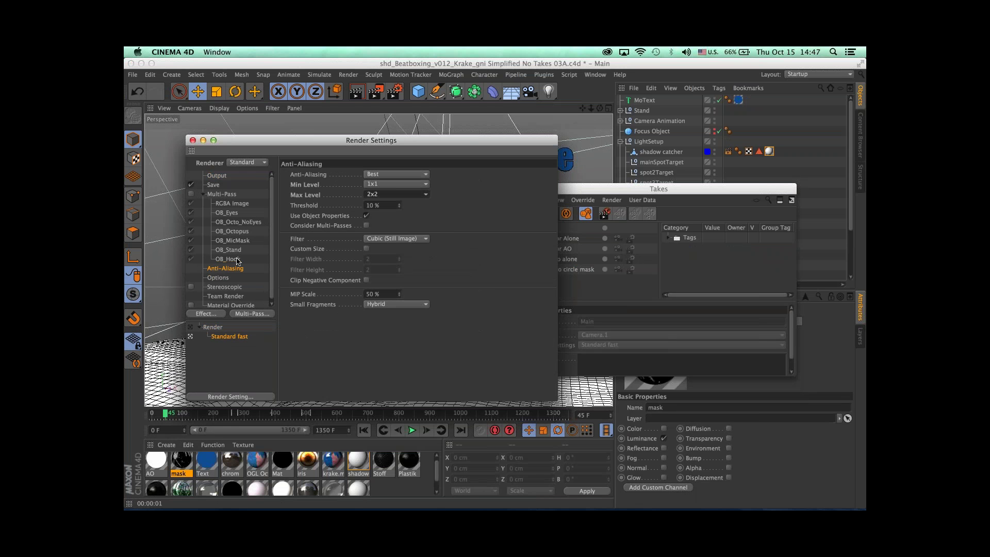
Step: Make Render the Main take's active render setting, and assign Standard fast to the Octo circle mask take
{"action": "left_click", "coordinate": [583, 244]}
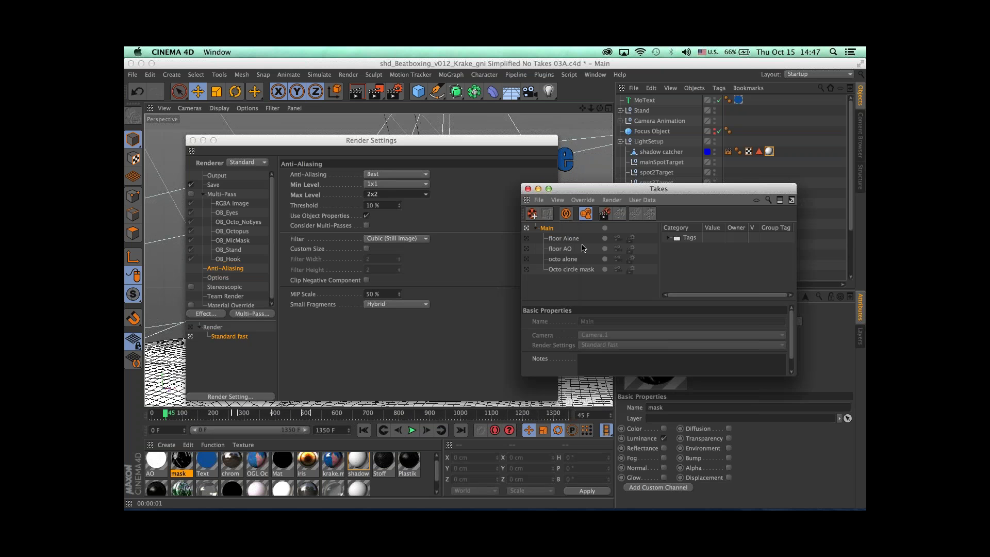
{"action": "left_click", "coordinate": [190, 327]}
{"action": "left_click", "coordinate": [563, 272]}
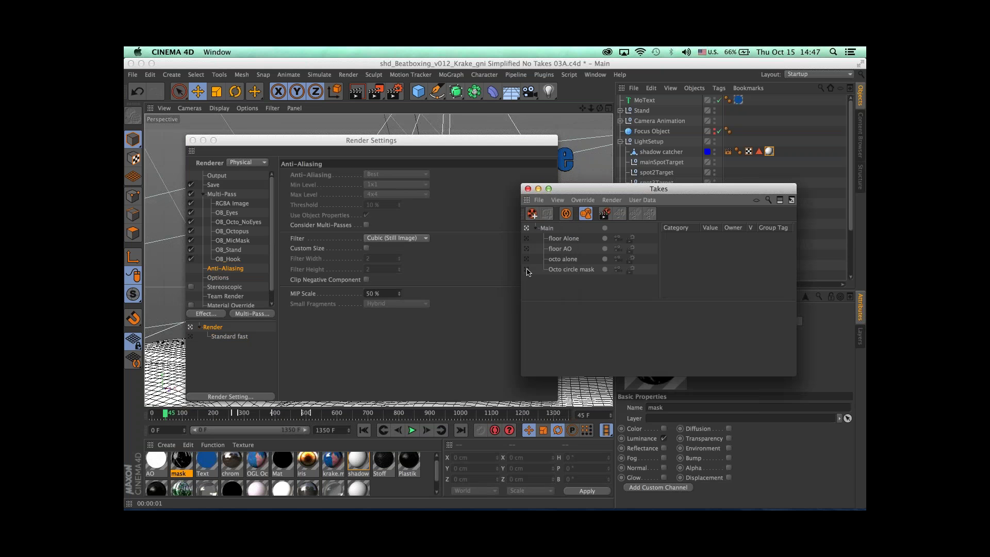
{"action": "left_click", "coordinate": [567, 272]}
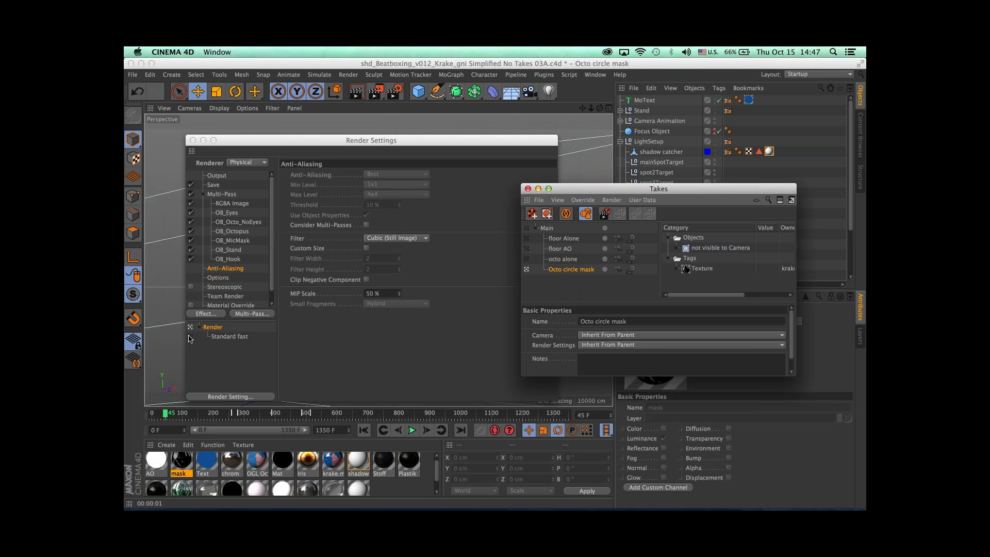
{"action": "left_click", "coordinate": [630, 270]}
Step: Check which render setting the octo alone and floor AO takes use, and return to the Main take
{"action": "left_click", "coordinate": [526, 259]}
{"action": "left_click", "coordinate": [526, 249]}
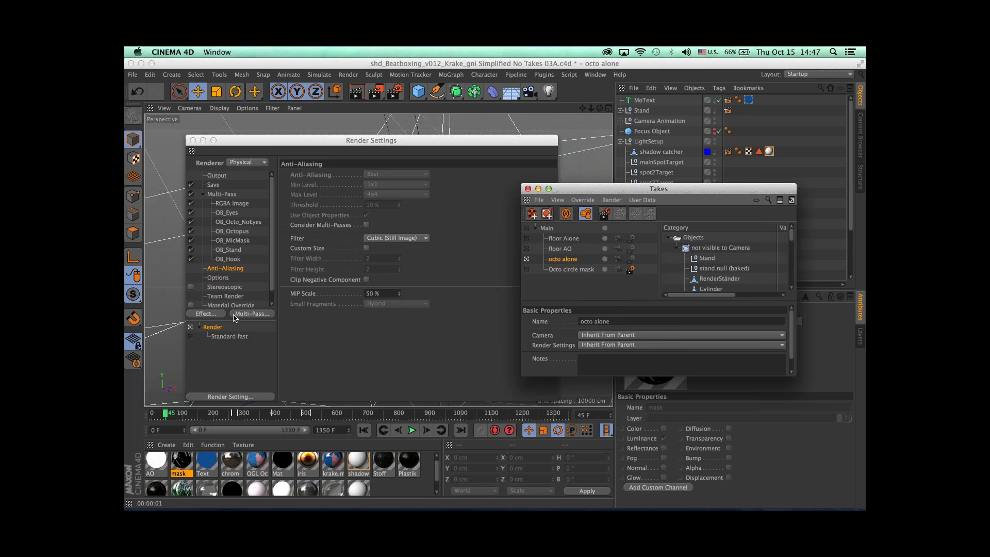
{"action": "left_click", "coordinate": [526, 228]}
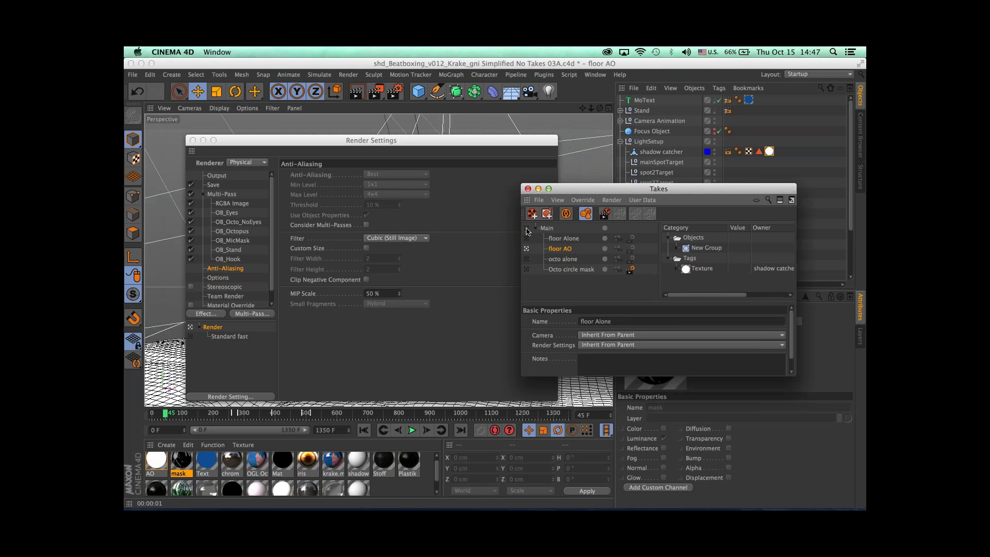
Step: Activate the Octo circle mask take to check its render setting, and close the Takes and Render Settings windows
{"action": "left_click", "coordinate": [527, 269]}
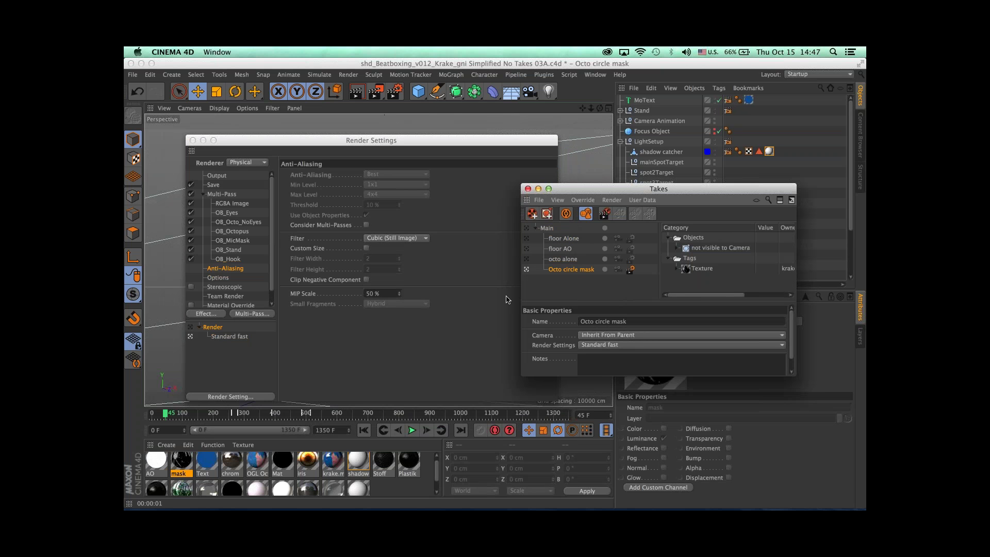
{"action": "mouse_move", "coordinate": [322, 142]}
{"action": "left_mouse_down"}
{"action": "mouse_move", "coordinate": [364, 290]}
{"action": "mouse_move", "coordinate": [457, 323]}
{"action": "mouse_move", "coordinate": [592, 412]}
{"action": "mouse_move", "coordinate": [534, 313]}
{"action": "mouse_move", "coordinate": [305, 145]}
{"action": "left_mouse_up"}
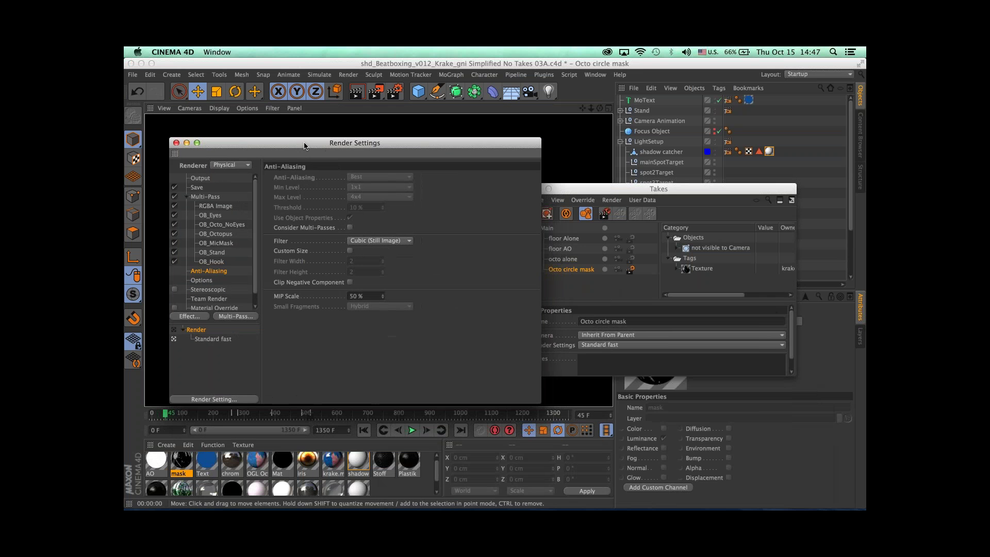
{"action": "left_click_drag", "start_coordinate": [634, 188], "coordinate": [554, 151]}
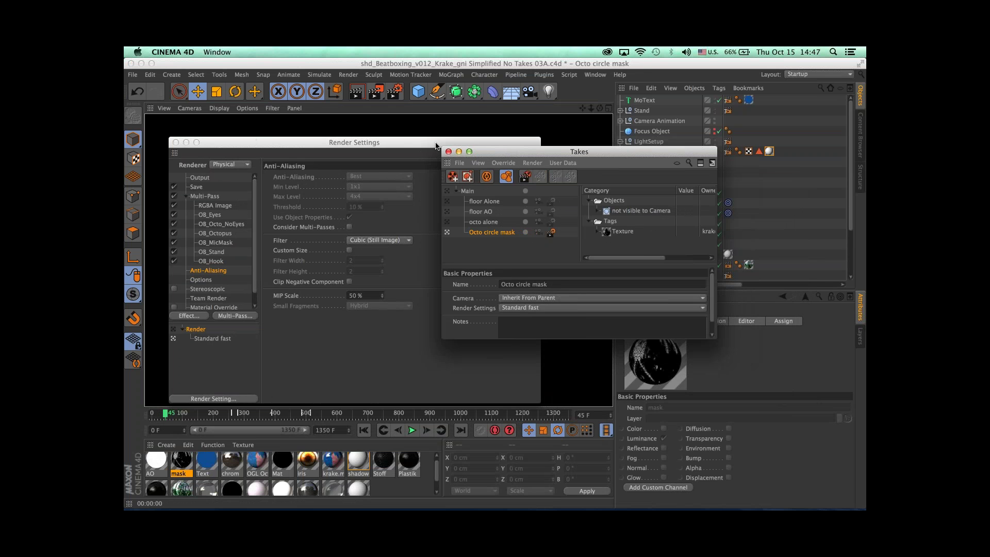
{"action": "left_click_drag", "start_coordinate": [492, 153], "coordinate": [385, 125]}
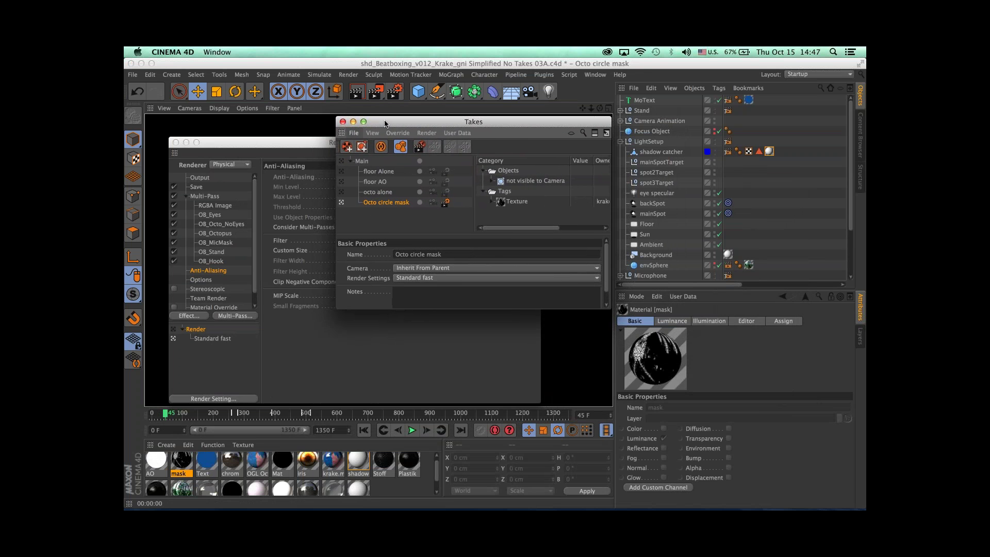
{"action": "left_click_drag", "start_coordinate": [384, 123], "coordinate": [383, 122]}
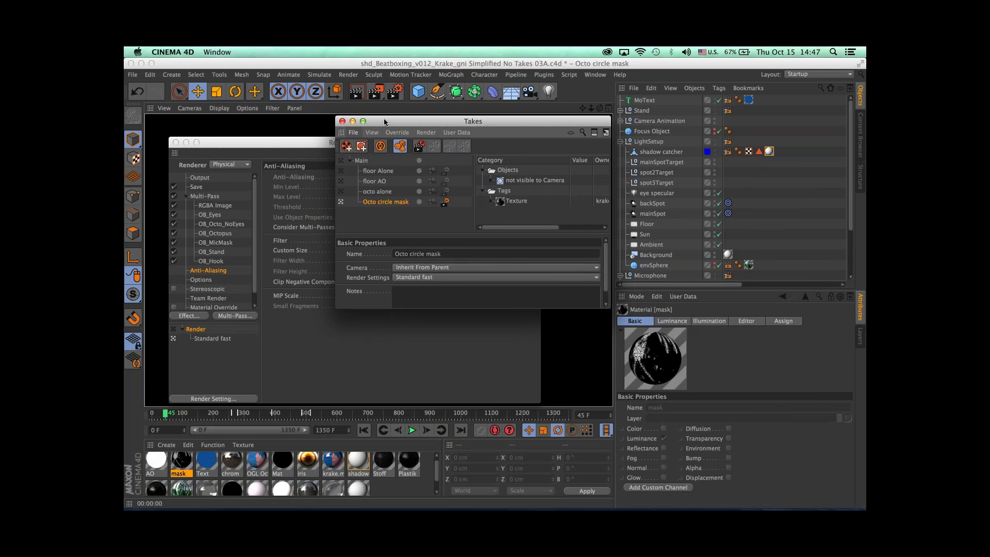
{"action": "left_click", "coordinate": [342, 122]}
{"action": "left_click", "coordinate": [176, 143]}
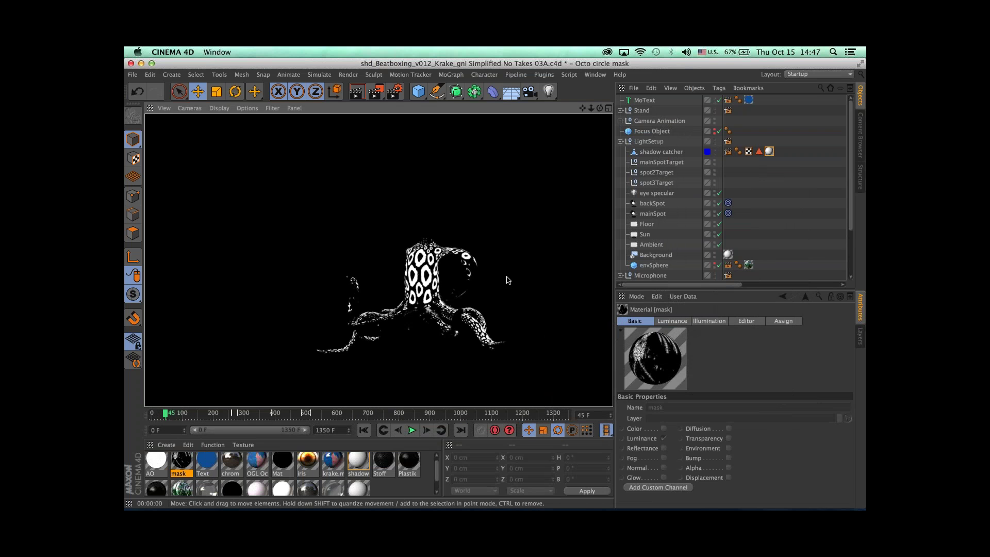
Step: Reopen the Take Manager to make Main the active take, and show the MoText object's basic properties
{"action": "left_click", "coordinate": [595, 75]}
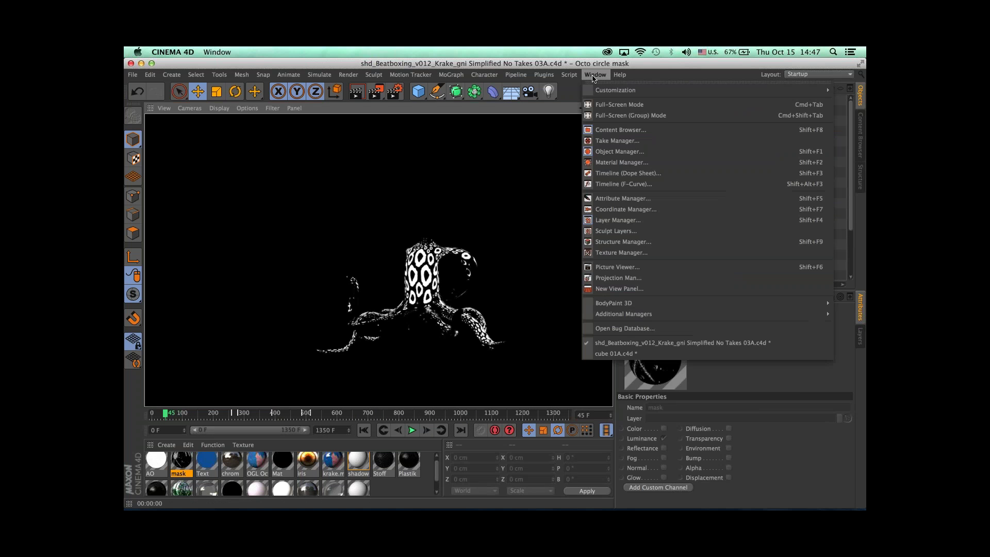
{"action": "left_click", "coordinate": [604, 142]}
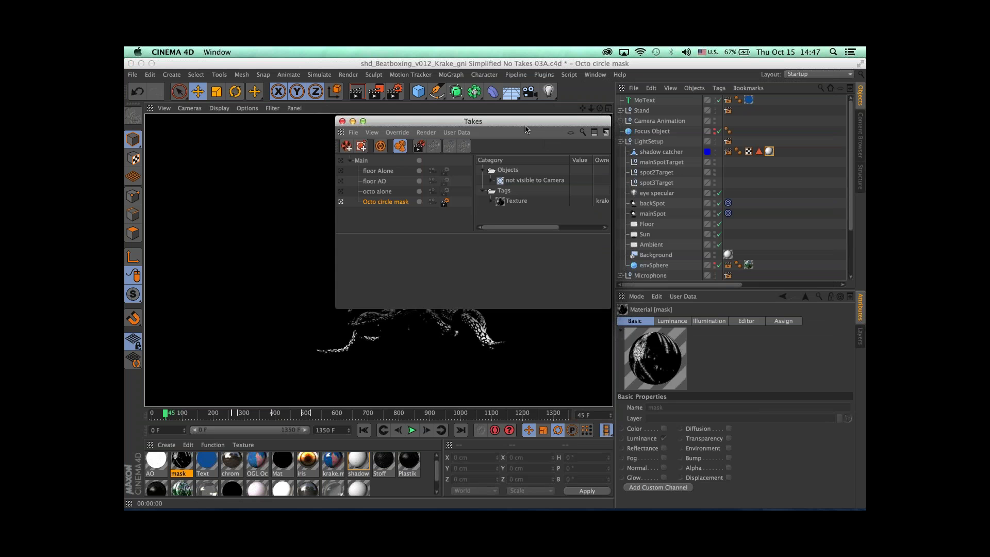
{"action": "left_click_drag", "start_coordinate": [525, 129], "coordinate": [526, 221]}
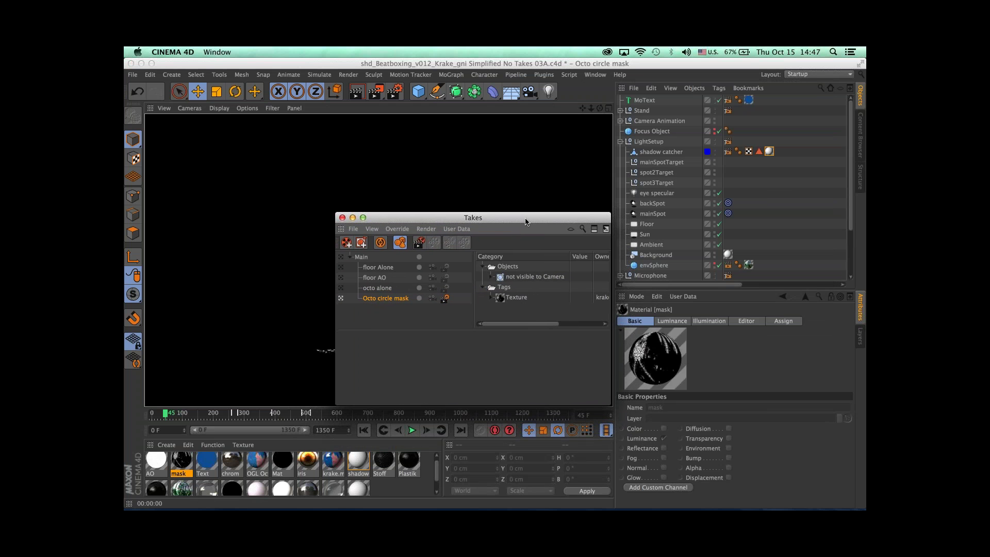
{"action": "left_click", "coordinate": [341, 257]}
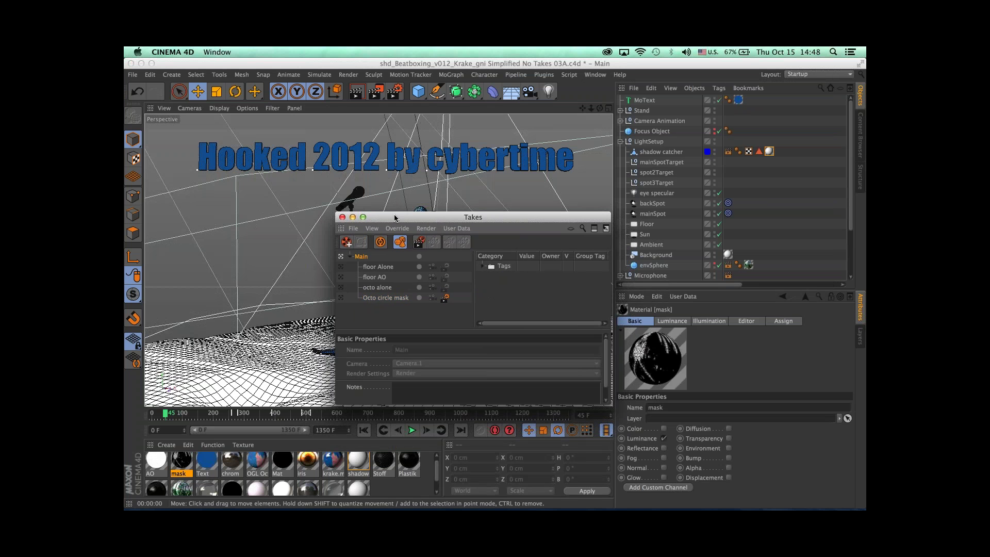
{"action": "left_click_drag", "start_coordinate": [397, 217], "coordinate": [400, 177]}
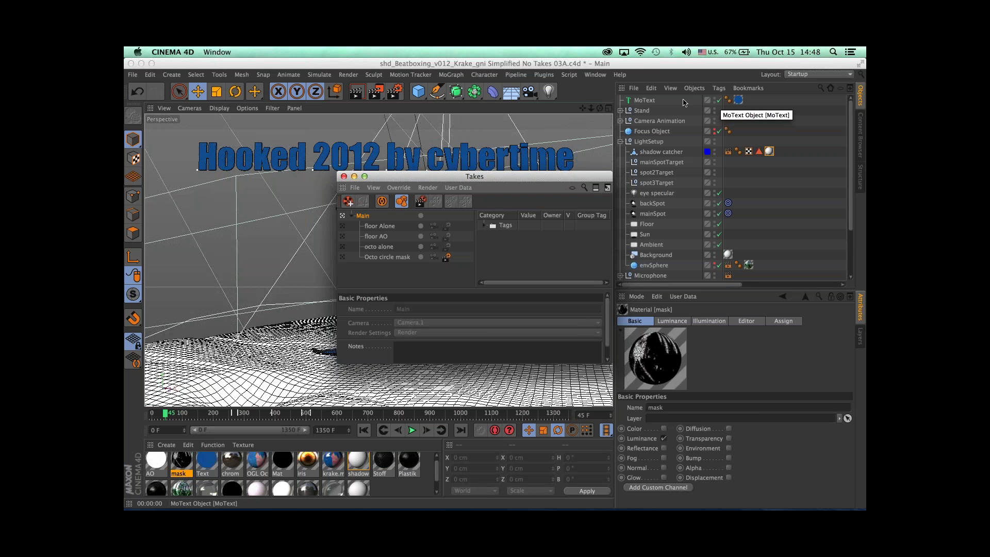
{"action": "left_click", "coordinate": [652, 101]}
{"action": "left_click", "coordinate": [628, 320]}
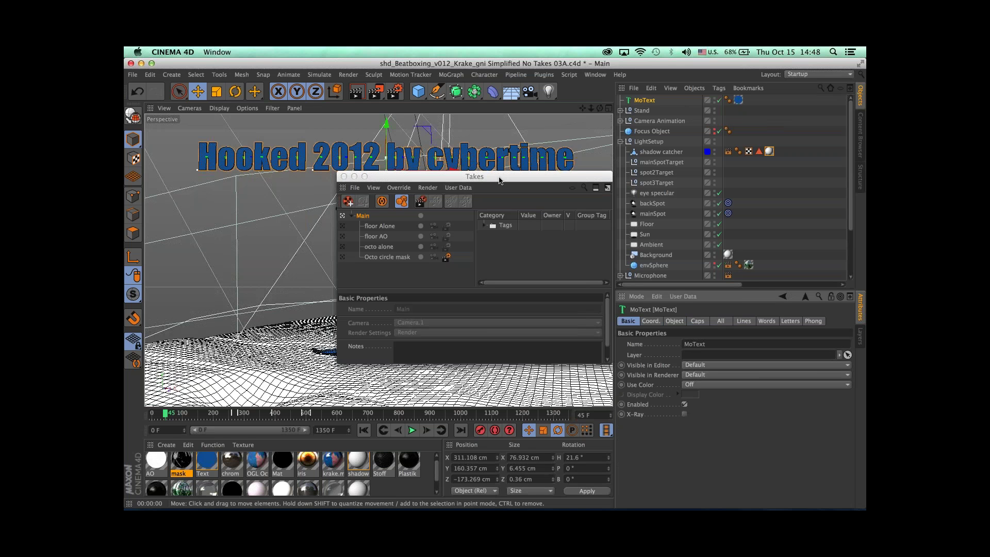
{"action": "left_click_drag", "start_coordinate": [499, 180], "coordinate": [498, 195]}
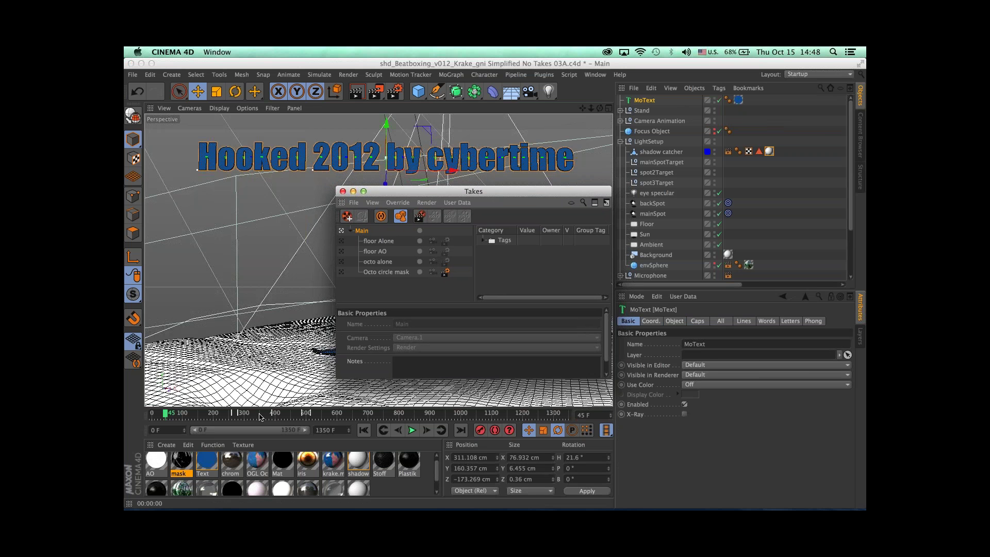
Step: Create a new material while the Octo circle mask take is active, and compare its Luminance settings there and in the Main take
{"action": "left_click", "coordinate": [341, 273]}
{"action": "double_click", "coordinate": [388, 492]}
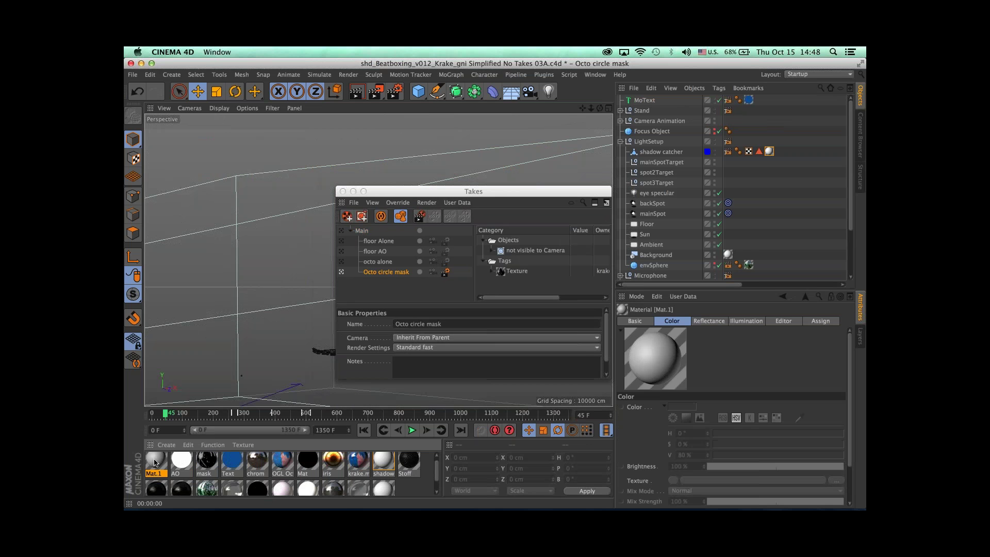
{"action": "double_click", "coordinate": [154, 461]}
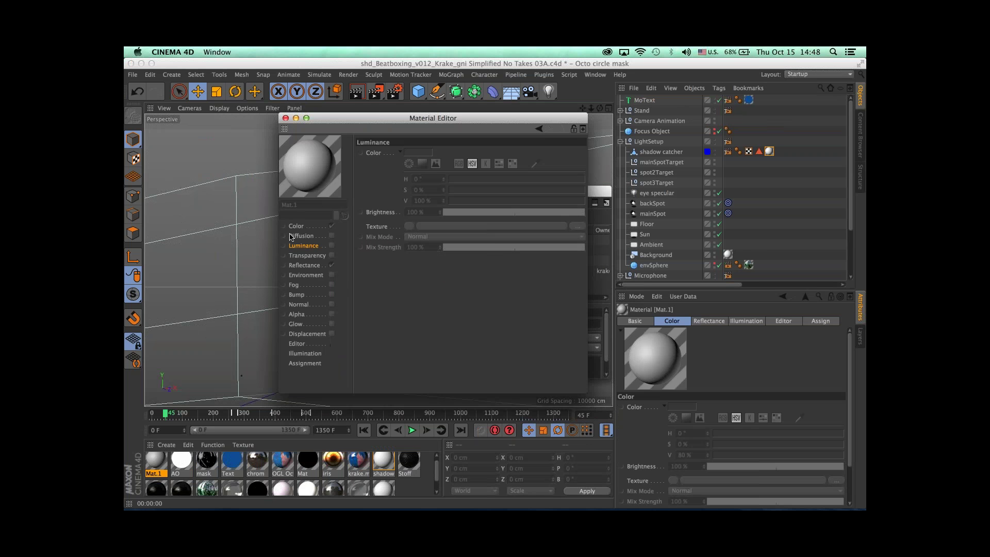
{"action": "left_click_drag", "start_coordinate": [376, 123], "coordinate": [650, 215]}
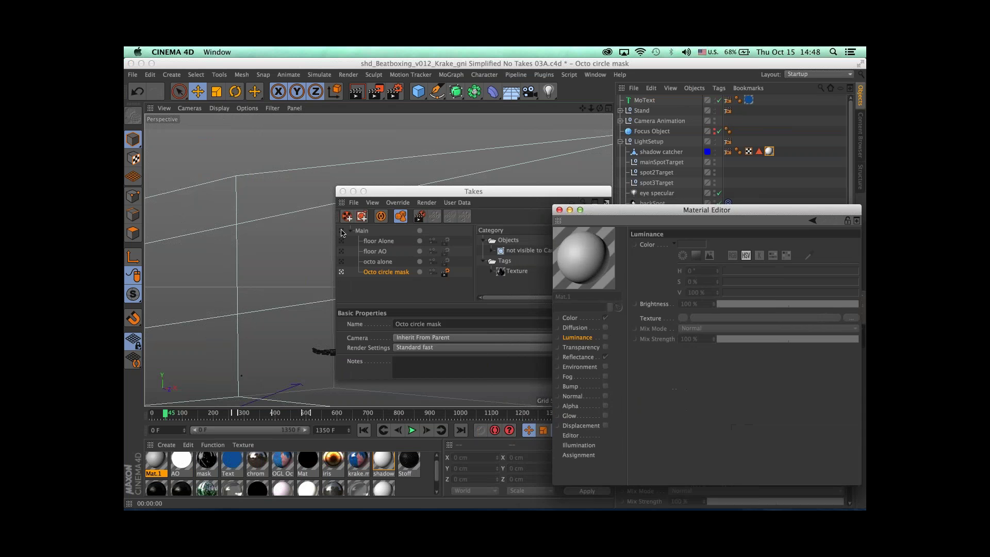
{"action": "left_click", "coordinate": [342, 233]}
{"action": "left_click", "coordinate": [342, 233]}
{"action": "left_click", "coordinate": [636, 318]}
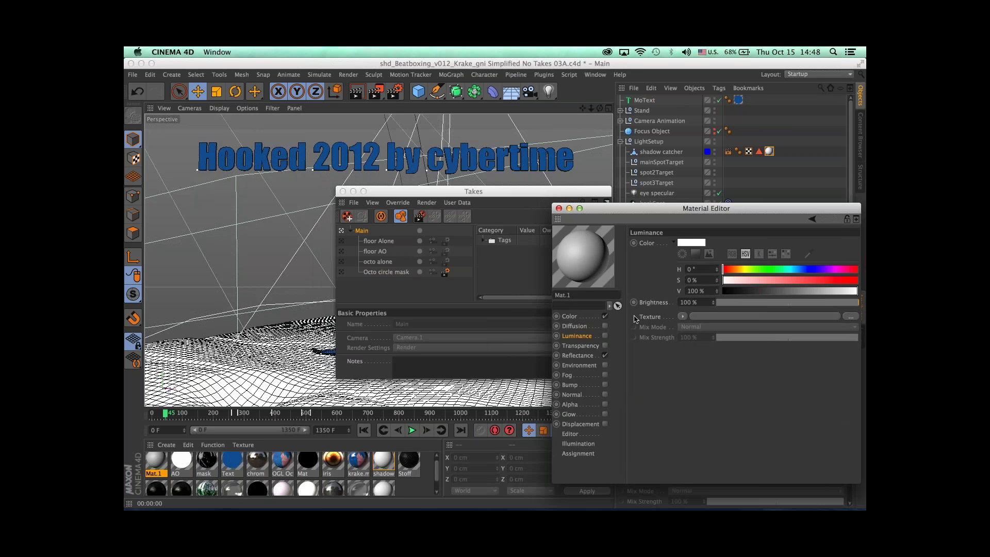
{"action": "left_click", "coordinate": [559, 209]}
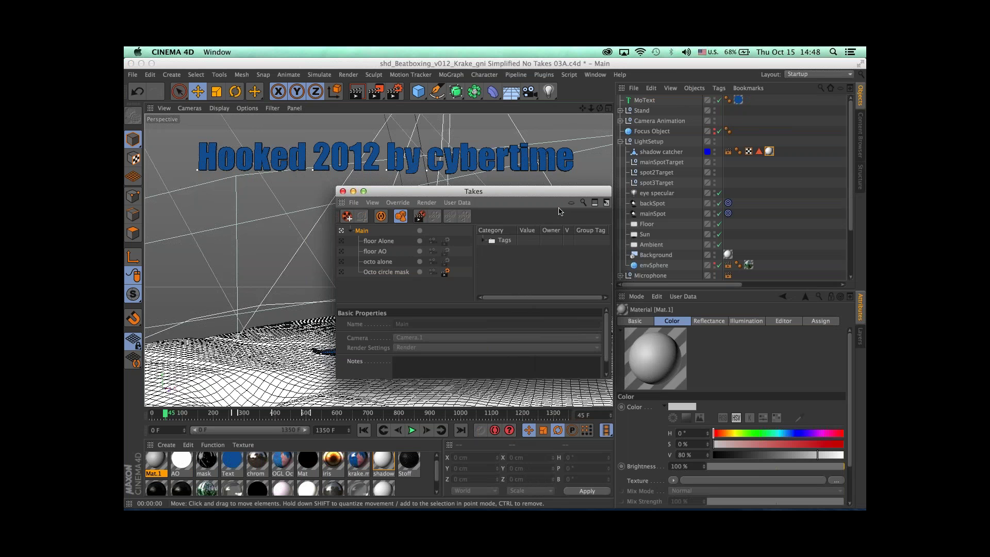
{"action": "left_click_drag", "start_coordinate": [559, 195], "coordinate": [555, 196]}
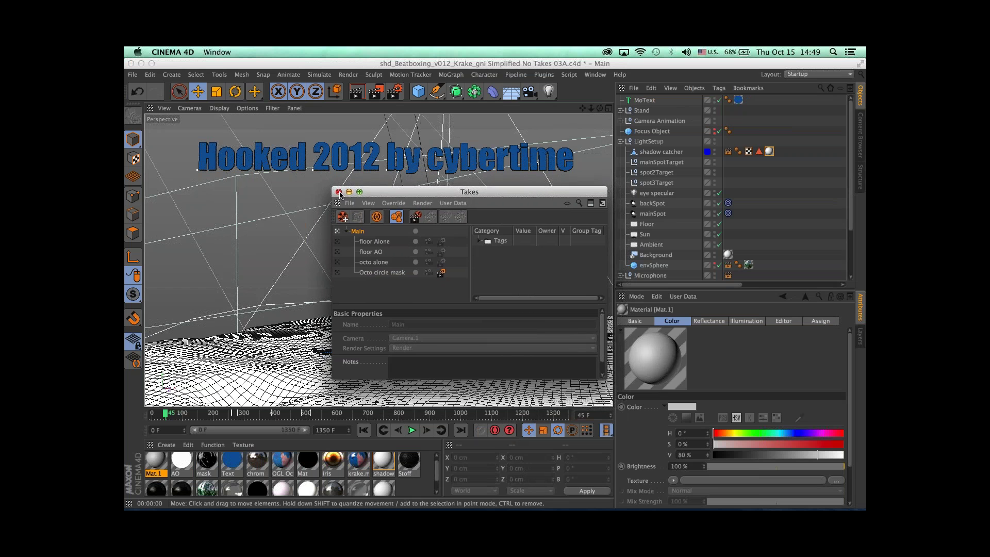
{"action": "left_click", "coordinate": [338, 192]}
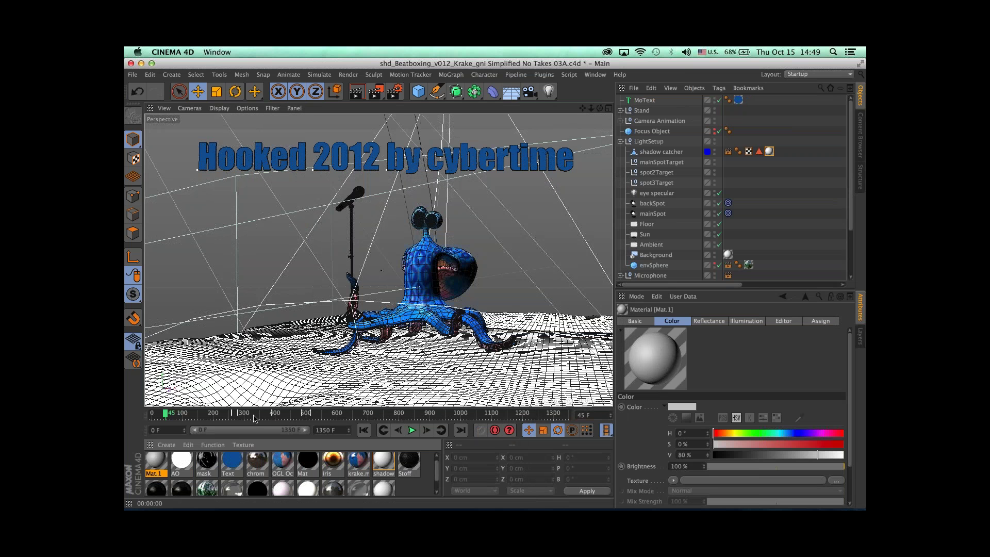
Step: Reopen the Take Manager, enlarge its window and place it beside the octopus
{"action": "left_click", "coordinate": [594, 75]}
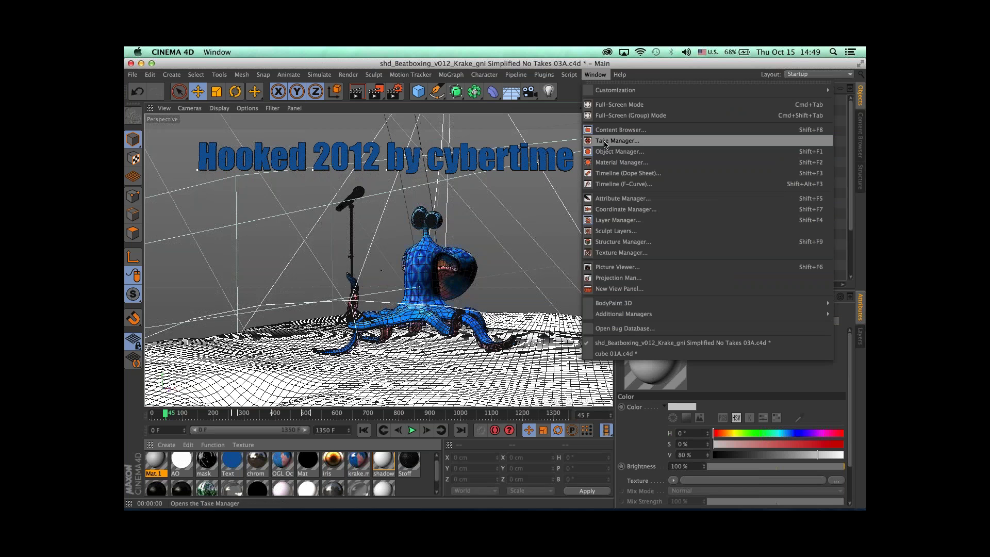
{"action": "left_click", "coordinate": [598, 139]}
{"action": "left_click_drag", "start_coordinate": [535, 197], "coordinate": [685, 198]}
{"action": "left_click_drag", "start_coordinate": [732, 423], "coordinate": [768, 425]}
{"action": "left_click_drag", "start_coordinate": [592, 195], "coordinate": [635, 194]}
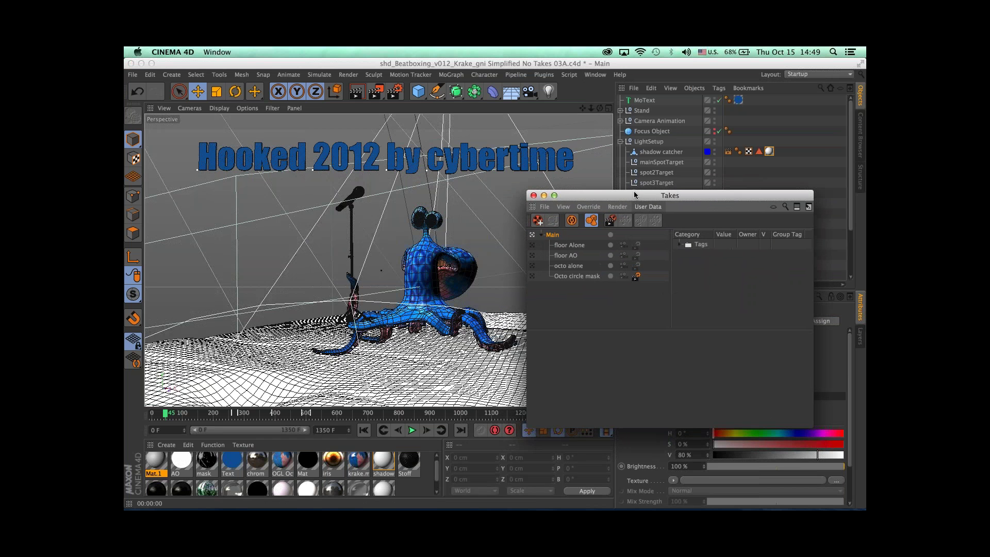
Step: Open the Render Settings and resize the window to a narrower size next to the Takes window
{"action": "left_click", "coordinate": [394, 91]}
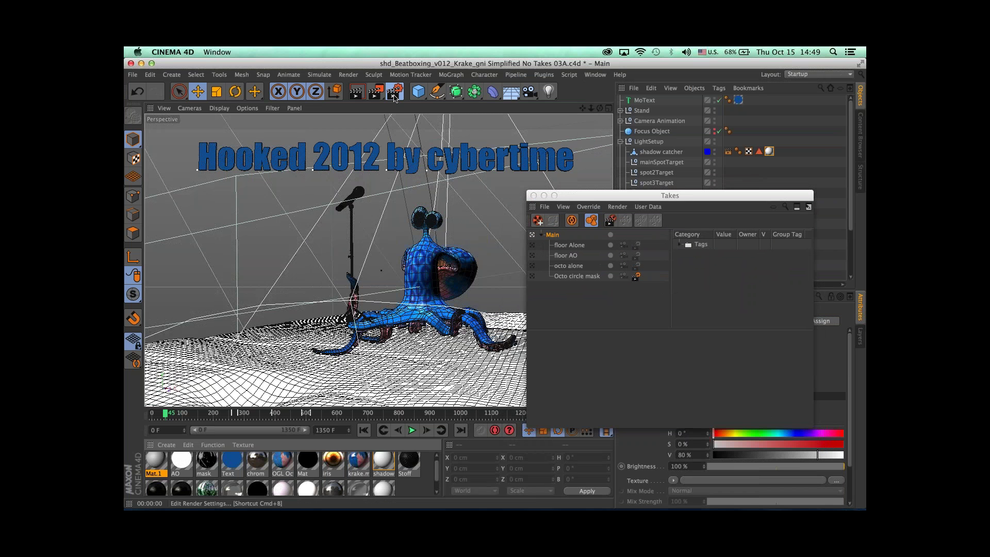
{"action": "left_click_drag", "start_coordinate": [391, 145], "coordinate": [401, 176]}
{"action": "left_click_drag", "start_coordinate": [548, 432], "coordinate": [591, 453]}
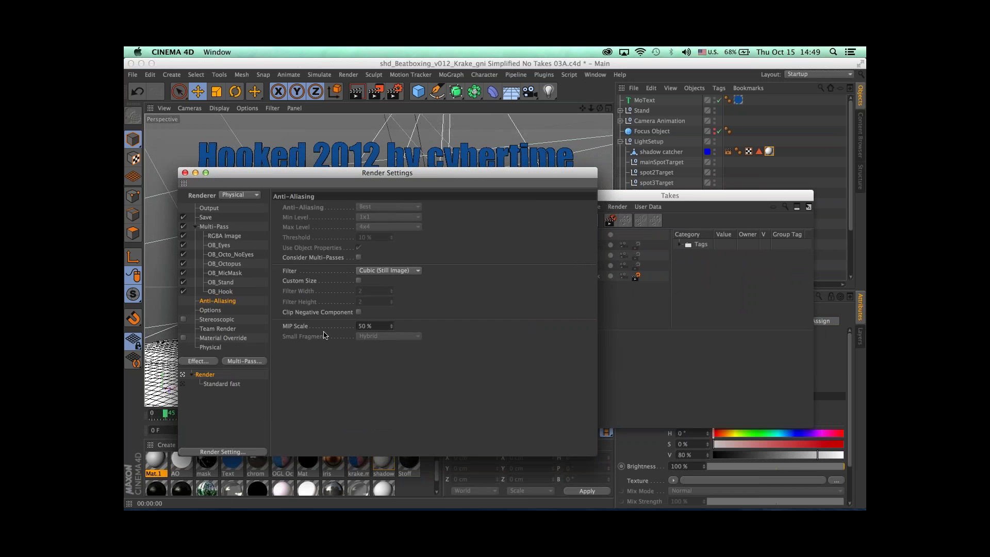
{"action": "left_click_drag", "start_coordinate": [596, 366], "coordinate": [456, 359]}
{"action": "mouse_move", "coordinate": [397, 456]}
{"action": "left_mouse_down"}
{"action": "mouse_move", "coordinate": [396, 407]}
{"action": "mouse_move", "coordinate": [390, 450]}
{"action": "left_mouse_up"}
{"action": "left_click_drag", "start_coordinate": [371, 177], "coordinate": [570, 197]}
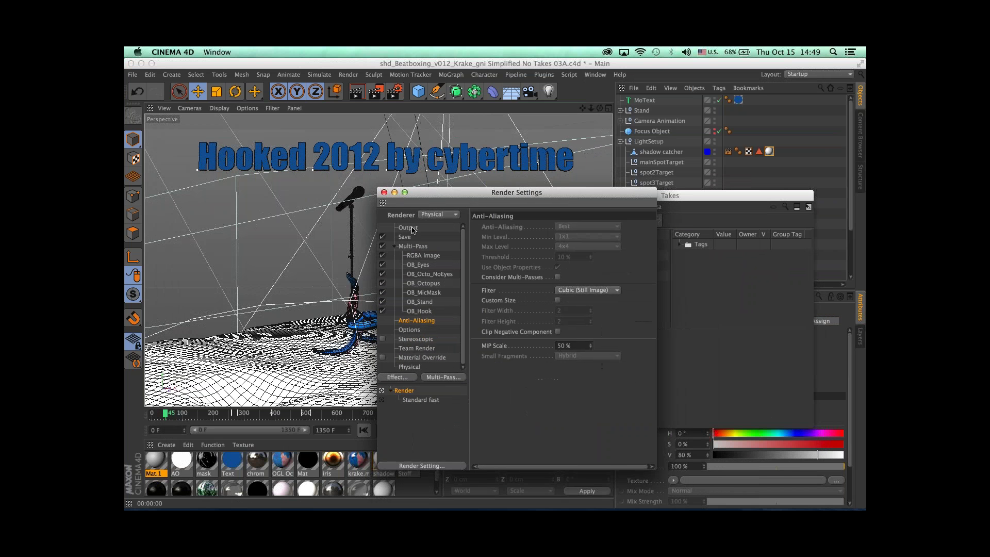
Step: Collapse the Multi-Pass list of the Render setting and enable Material Override
{"action": "left_click", "coordinate": [412, 229]}
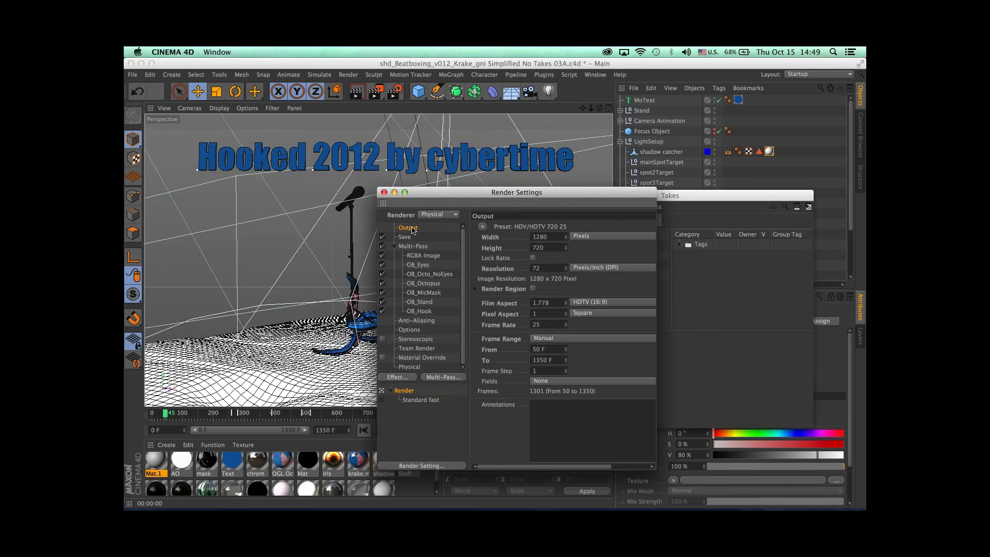
{"action": "left_click", "coordinate": [395, 246]}
{"action": "left_click_drag", "start_coordinate": [446, 195], "coordinate": [378, 176]}
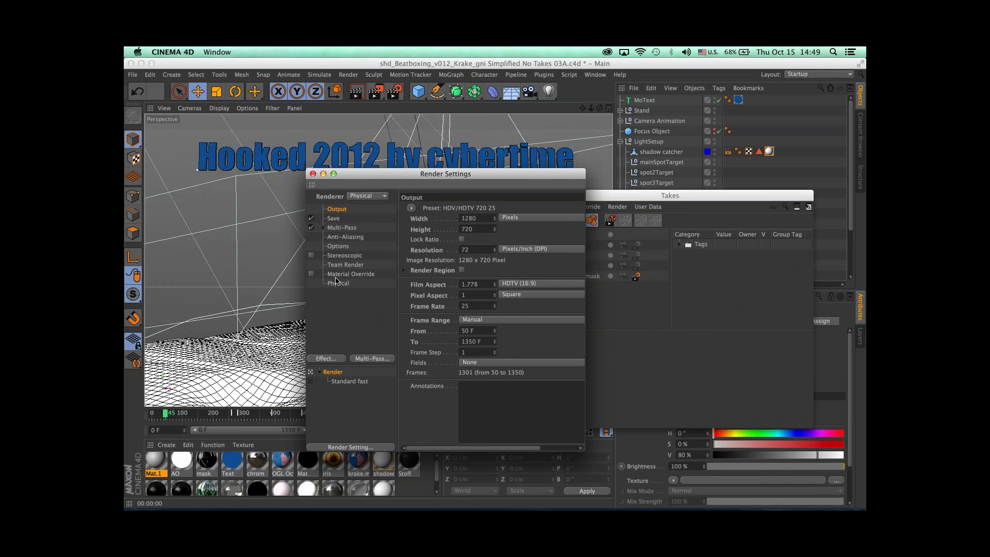
{"action": "left_click", "coordinate": [364, 276]}
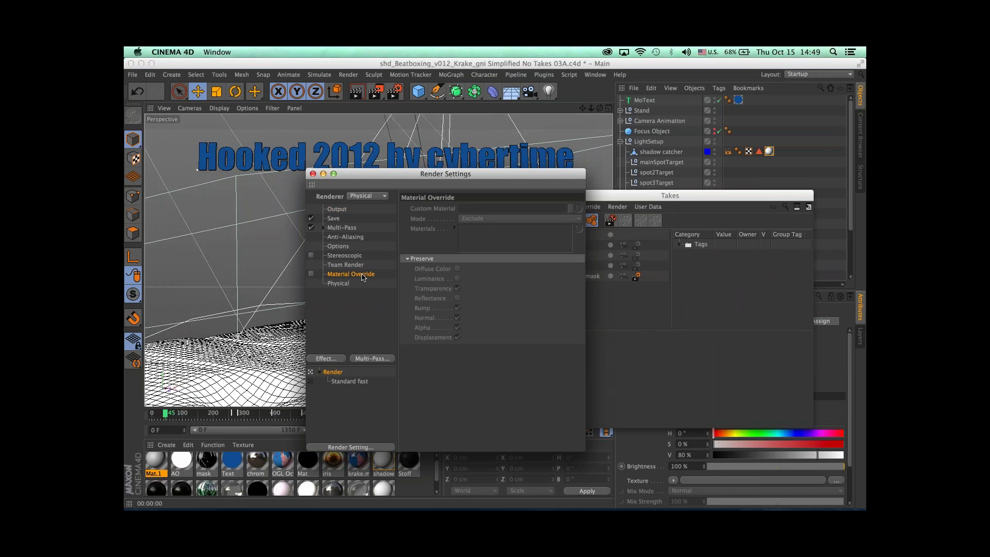
{"action": "left_click", "coordinate": [311, 274]}
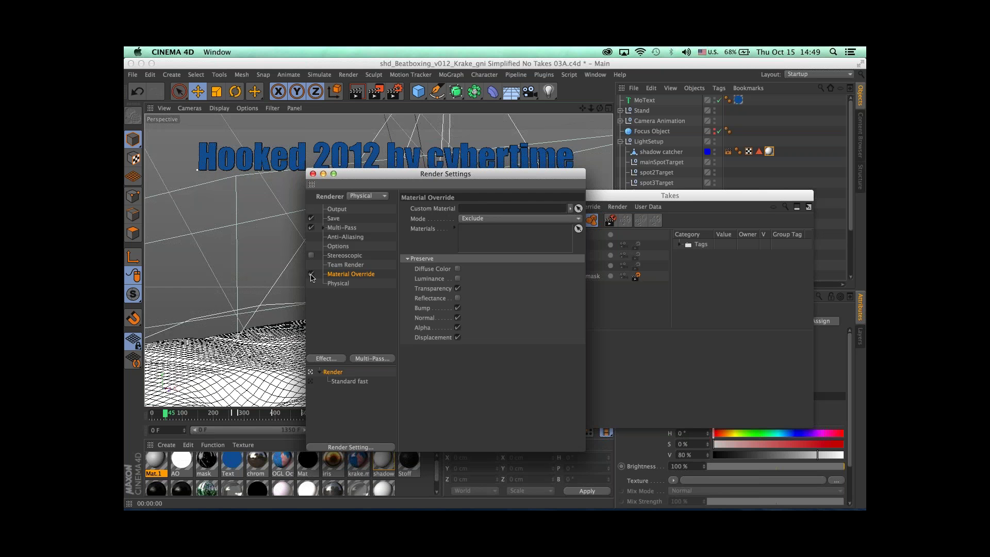
Step: Close the Takes window and render the view with Material Override on and off to compare them
{"action": "left_click_drag", "start_coordinate": [392, 174], "coordinate": [515, 206]}
{"action": "left_click_drag", "start_coordinate": [560, 236], "coordinate": [670, 132]}
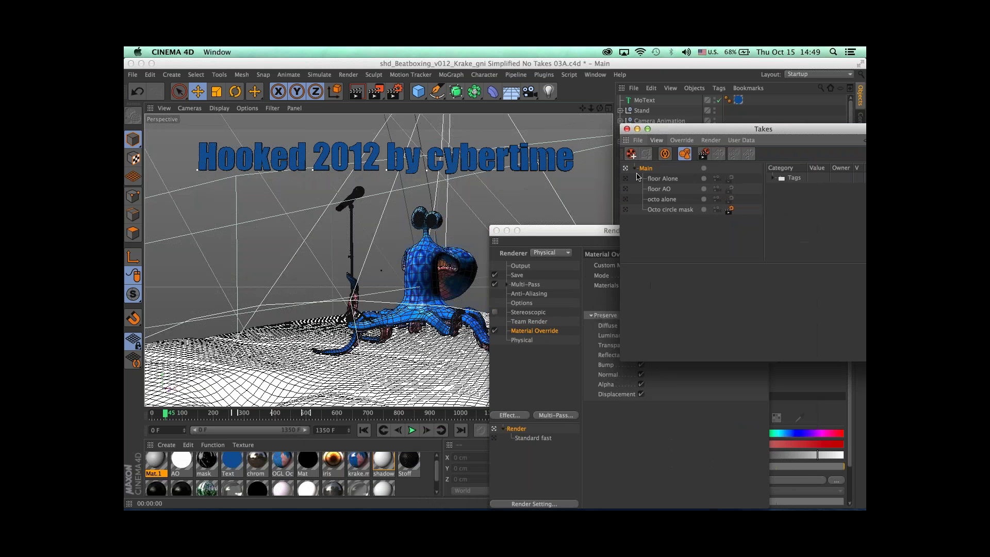
{"action": "left_click", "coordinate": [627, 129]}
{"action": "left_click_drag", "start_coordinate": [567, 230], "coordinate": [609, 198]}
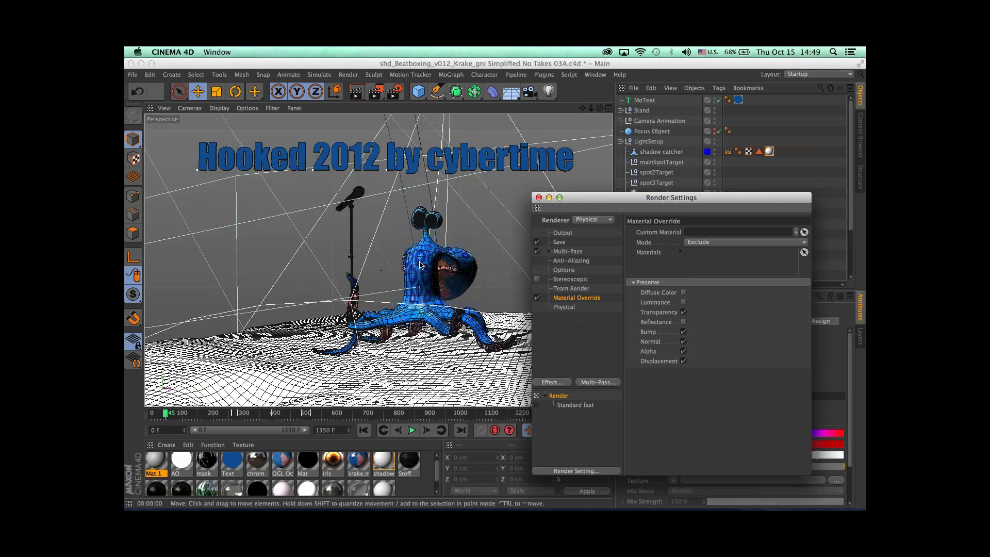
{"action": "key", "text": "super+r"}
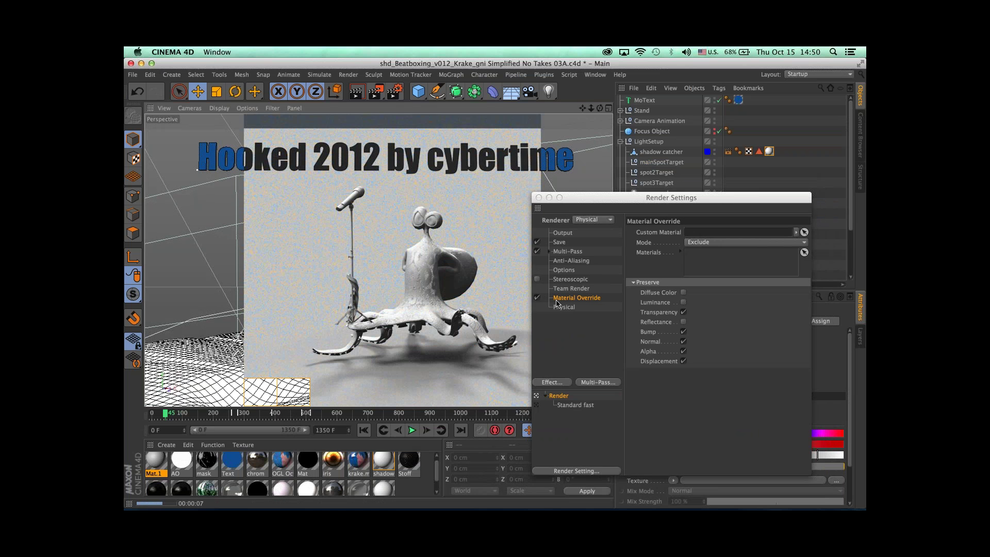
{"action": "left_click", "coordinate": [537, 298]}
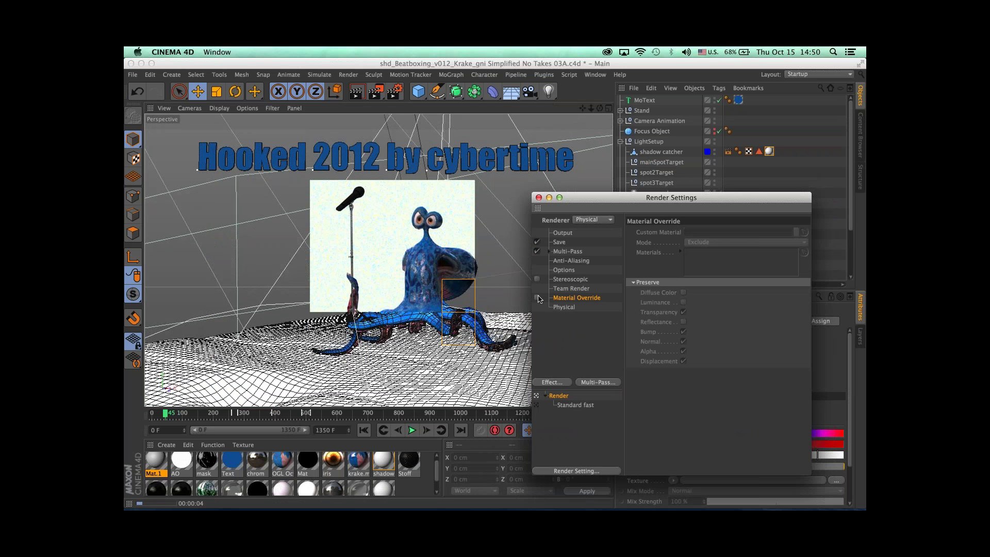
Step: Enable Material Override, stop preserving Transparency, Bump, Normal, Alpha and Displacement, and render the view
{"action": "left_click", "coordinate": [537, 298]}
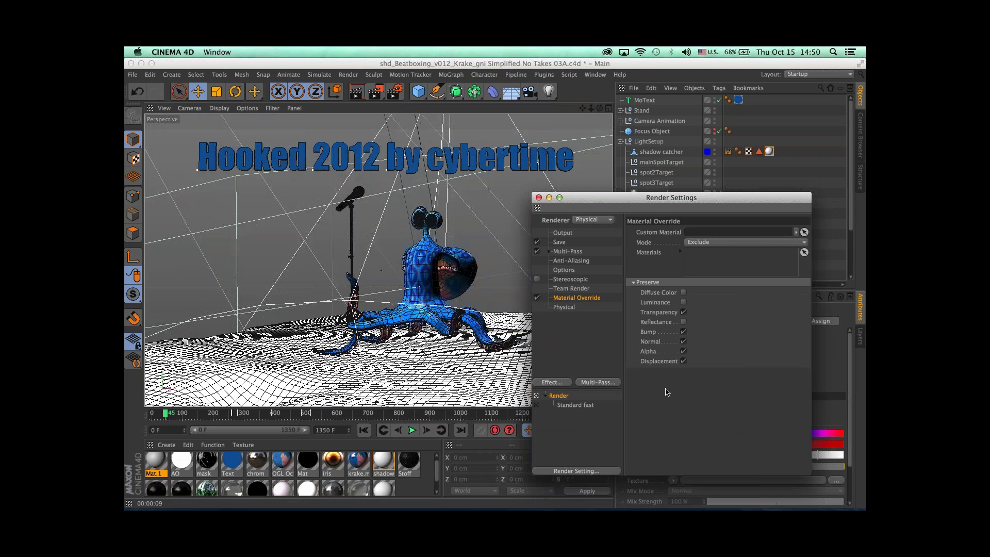
{"action": "left_click", "coordinate": [684, 312]}
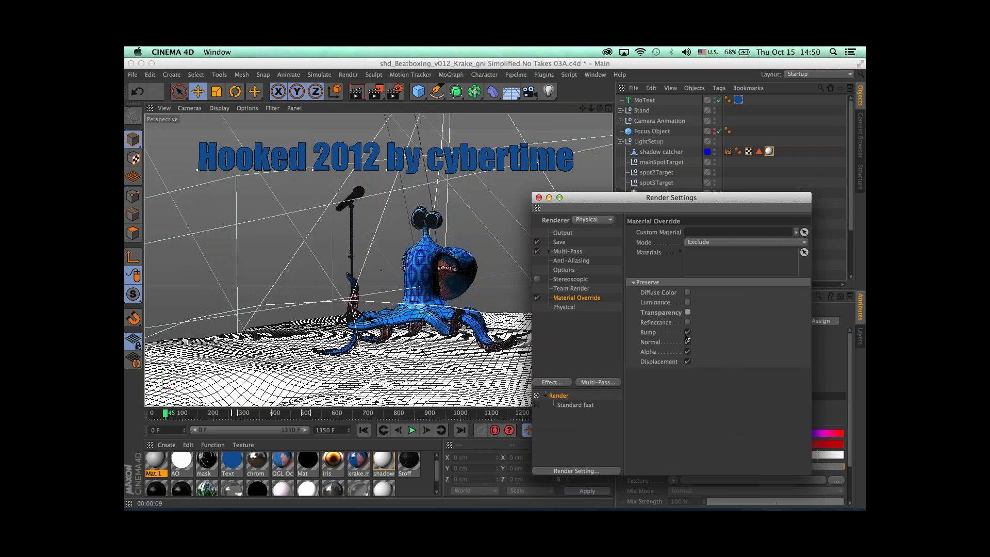
{"action": "left_click", "coordinate": [687, 332]}
{"action": "left_click", "coordinate": [688, 343]}
{"action": "left_click", "coordinate": [687, 352]}
{"action": "left_click", "coordinate": [688, 362]}
{"action": "key", "text": "super+r"}
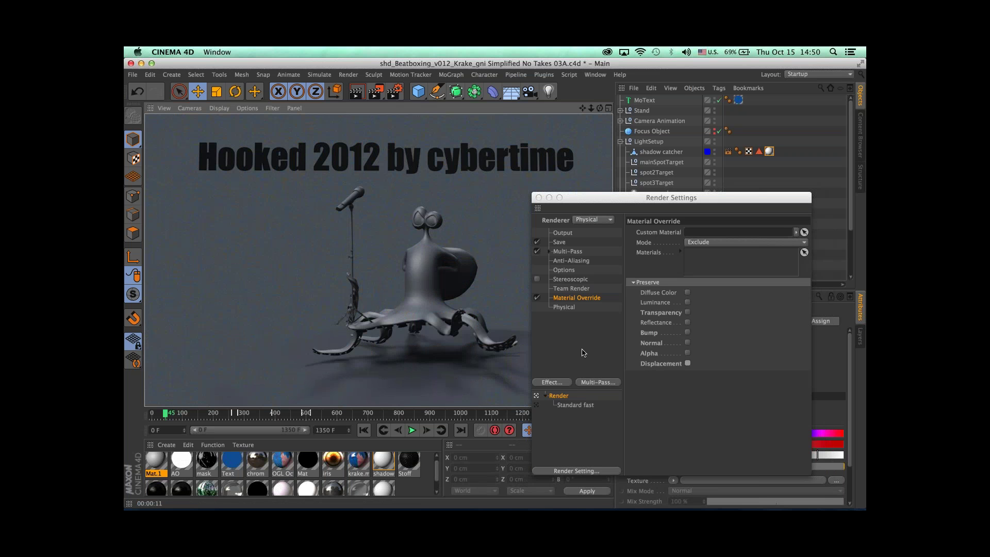
Step: Create a new material named override 01 and set its color to hue 189° and saturation about 48%
{"action": "double_click", "coordinate": [413, 490]}
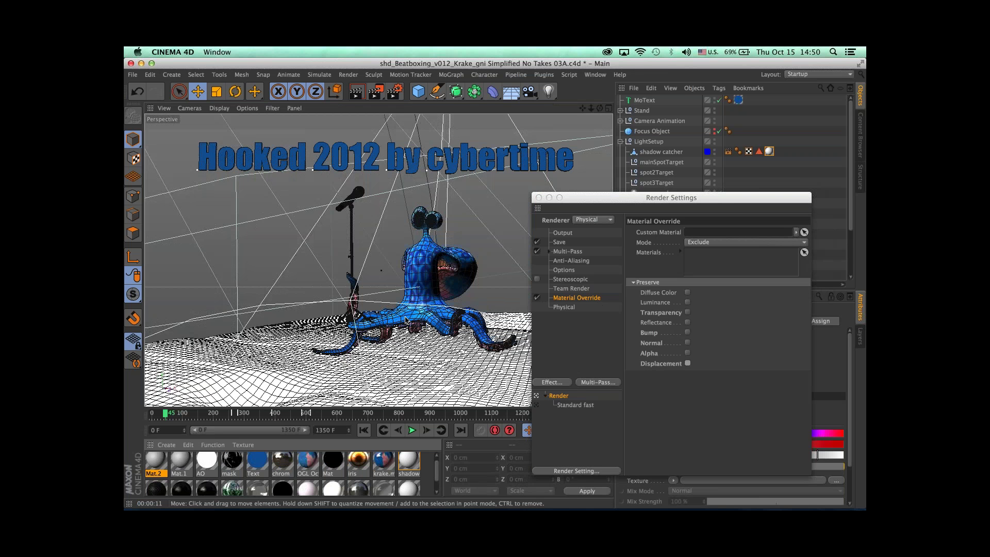
{"action": "double_click", "coordinate": [157, 461]}
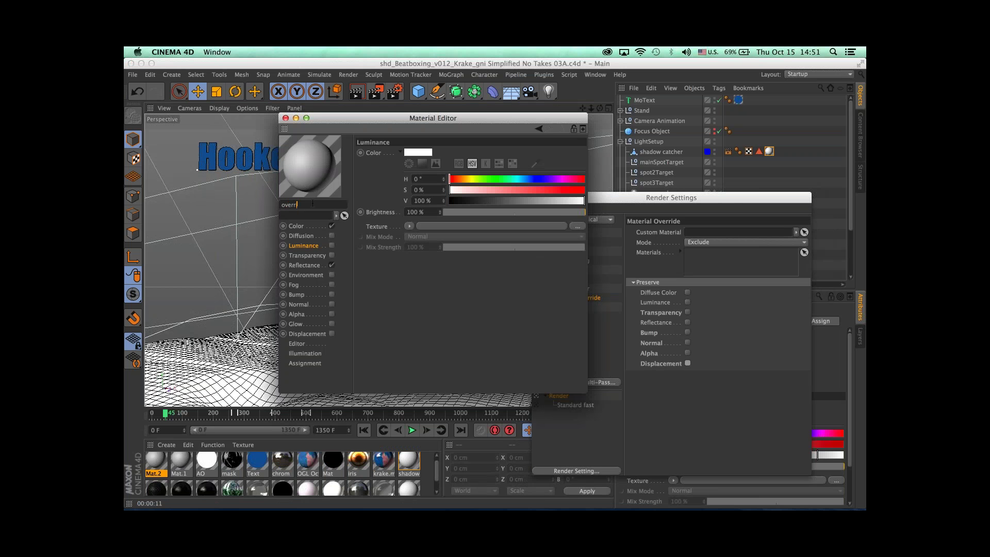
{"action": "key", "text": "Return"}
{"action": "left_click", "coordinate": [296, 225]}
{"action": "left_click", "coordinate": [522, 178]}
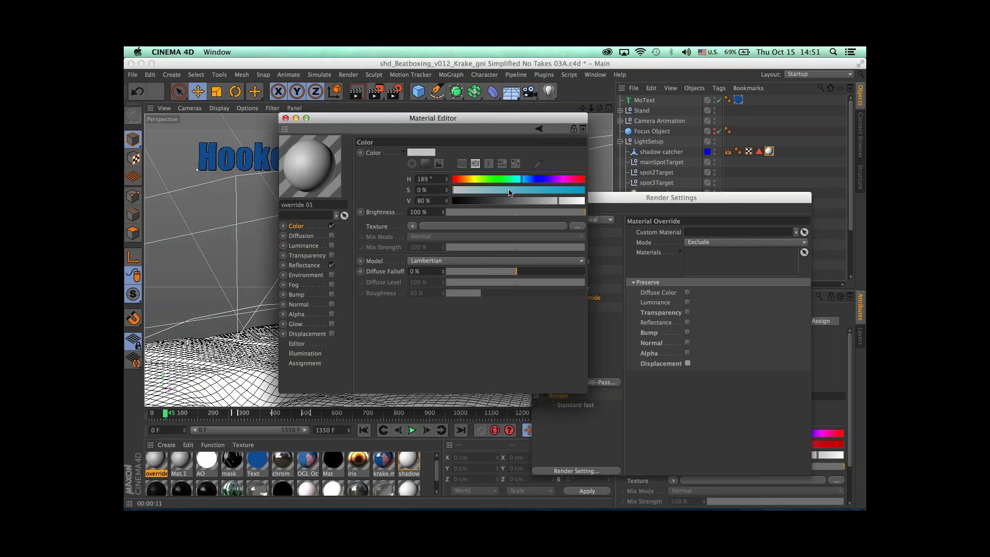
{"action": "left_click", "coordinate": [519, 190]}
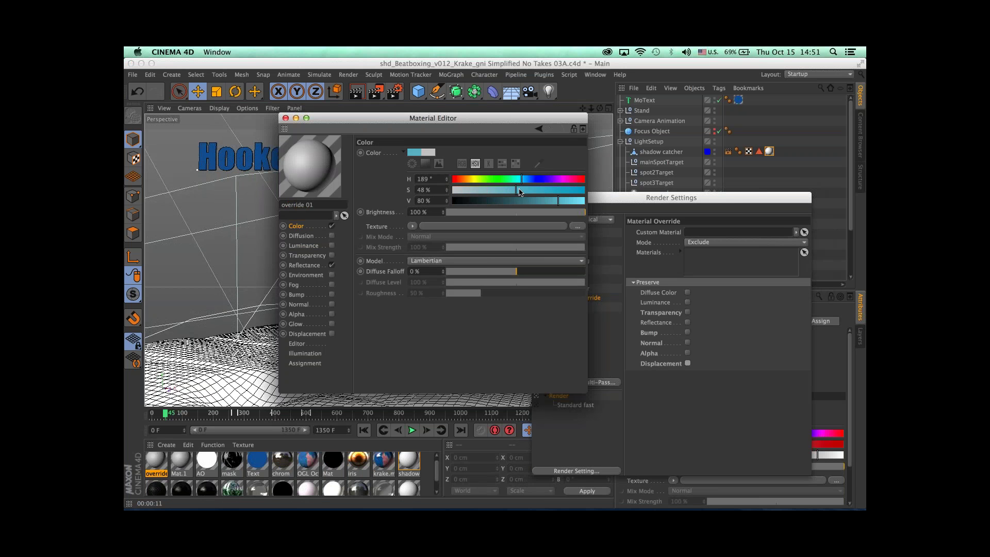
Step: Enable Diffusion on override 01 with an Ambient Occlusion texture that also affects reflection and luminance, and close the Material Editor
{"action": "left_click", "coordinate": [332, 236]}
{"action": "left_click", "coordinate": [421, 197]}
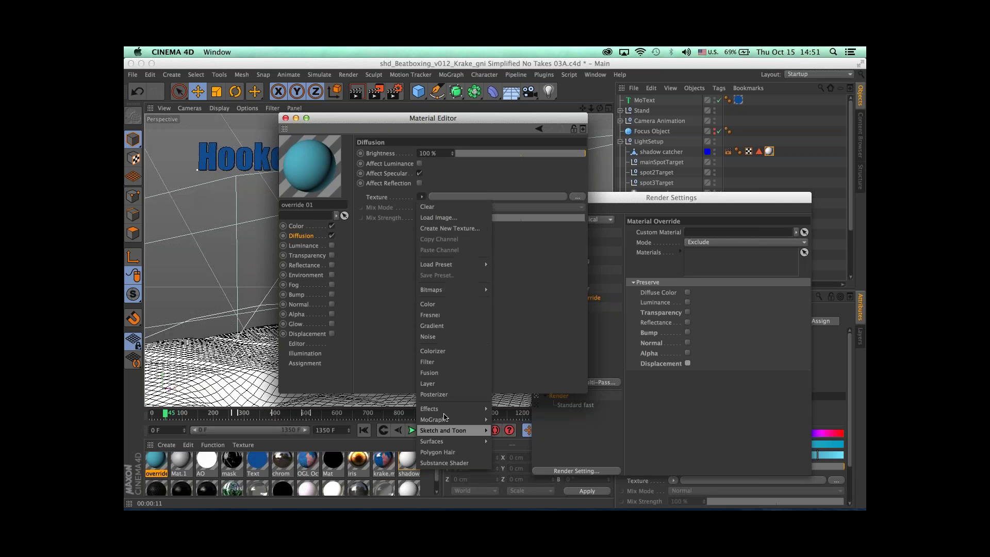
{"action": "mouse_move", "coordinate": [448, 409]}
{"action": "left_click", "coordinate": [523, 296]}
{"action": "left_click", "coordinate": [420, 183]}
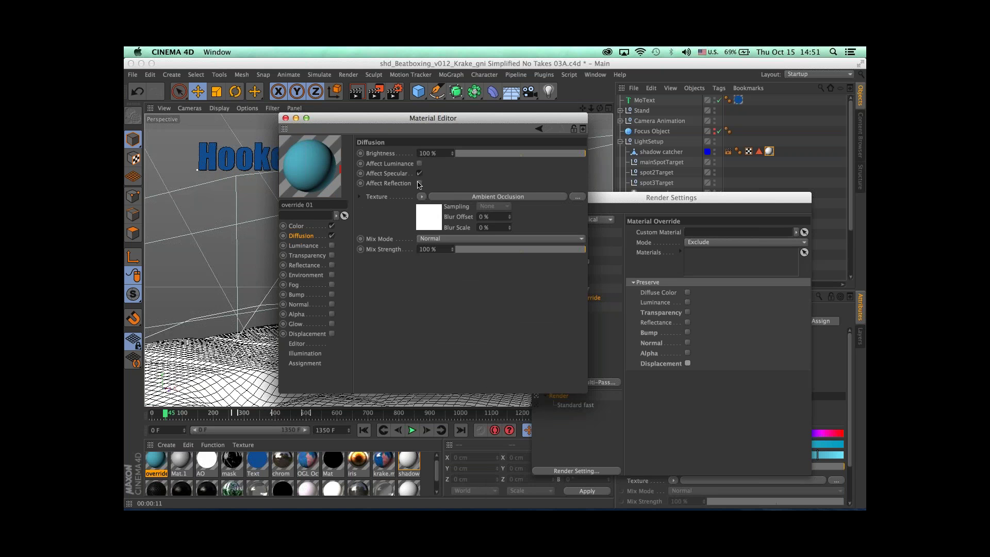
{"action": "left_click", "coordinate": [419, 164]}
{"action": "left_click", "coordinate": [286, 119]}
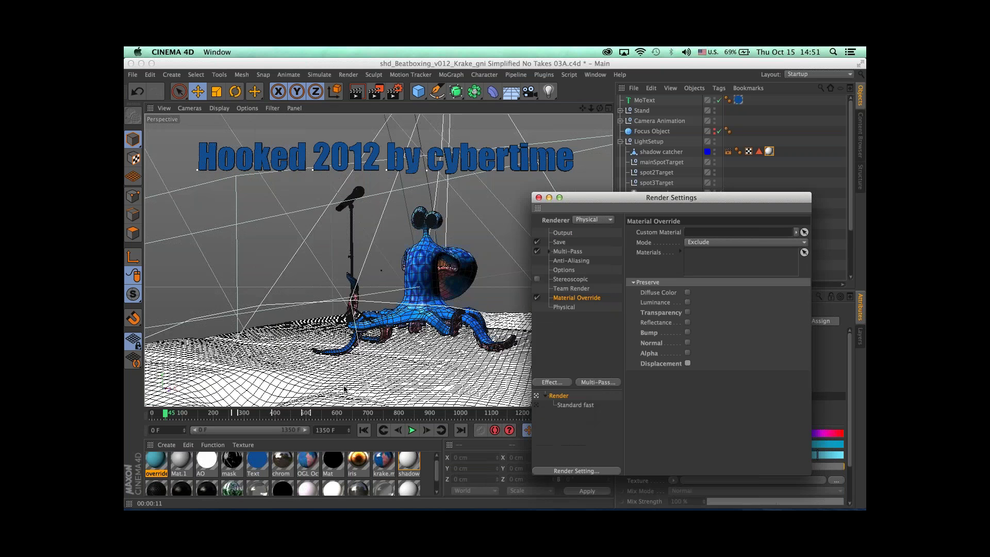
Step: Assign override 01 as the Custom Material of the Material Override and render the view
{"action": "left_click_drag", "start_coordinate": [157, 462], "coordinate": [721, 232]}
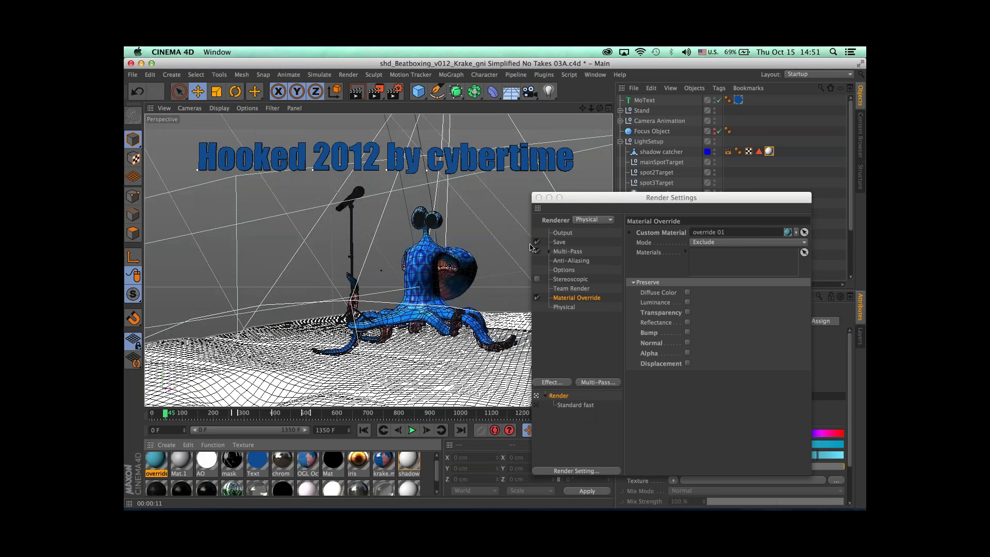
{"action": "key", "text": "super+r"}
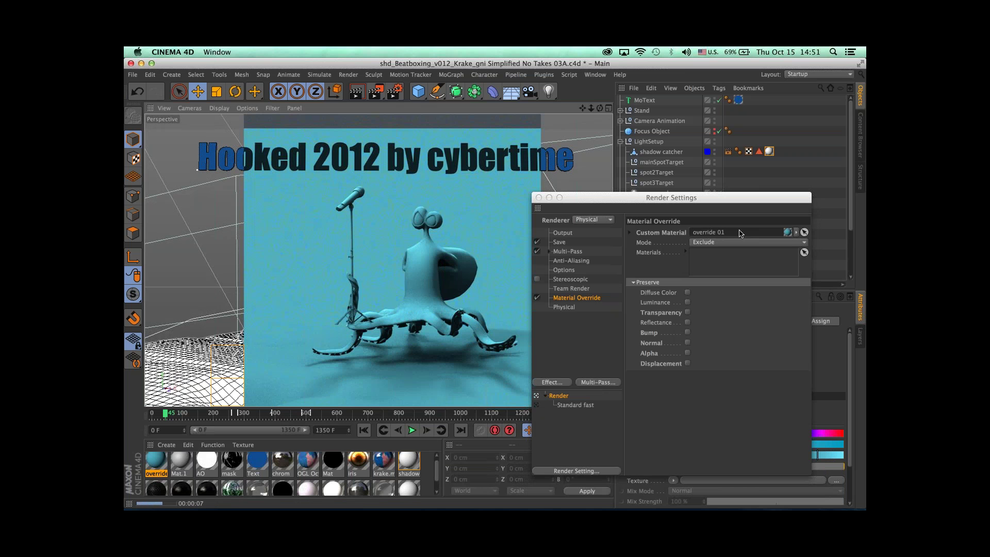
Step: Turn off Diffusion on override 01, set its color to pure white with 0% saturation and 100% value, and render the view
{"action": "double_click", "coordinate": [153, 462]}
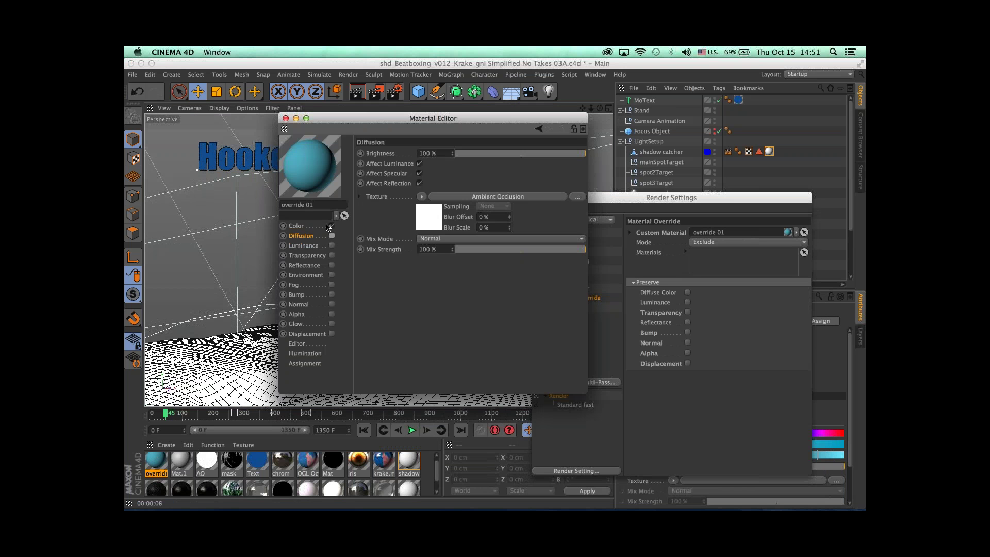
{"action": "left_click", "coordinate": [328, 226]}
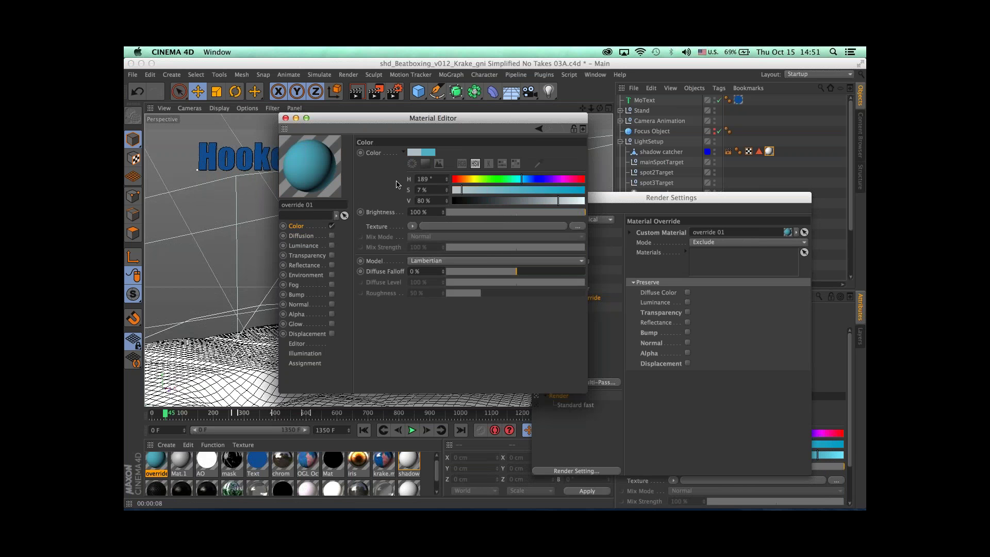
{"action": "left_click_drag", "start_coordinate": [396, 185], "coordinate": [390, 185]}
{"action": "left_click_drag", "start_coordinate": [569, 201], "coordinate": [658, 216]}
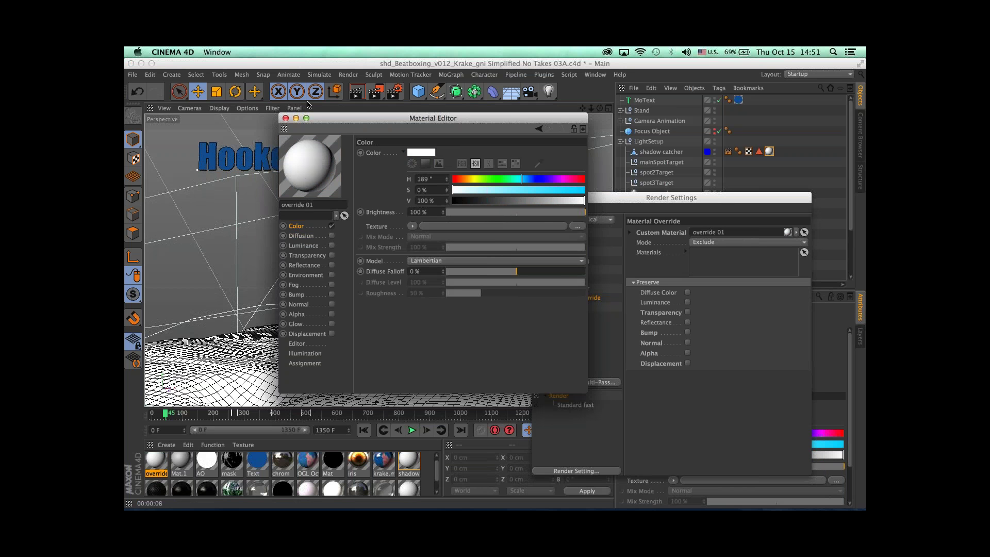
{"action": "left_click", "coordinate": [285, 118]}
{"action": "key", "text": "ctrl+r"}
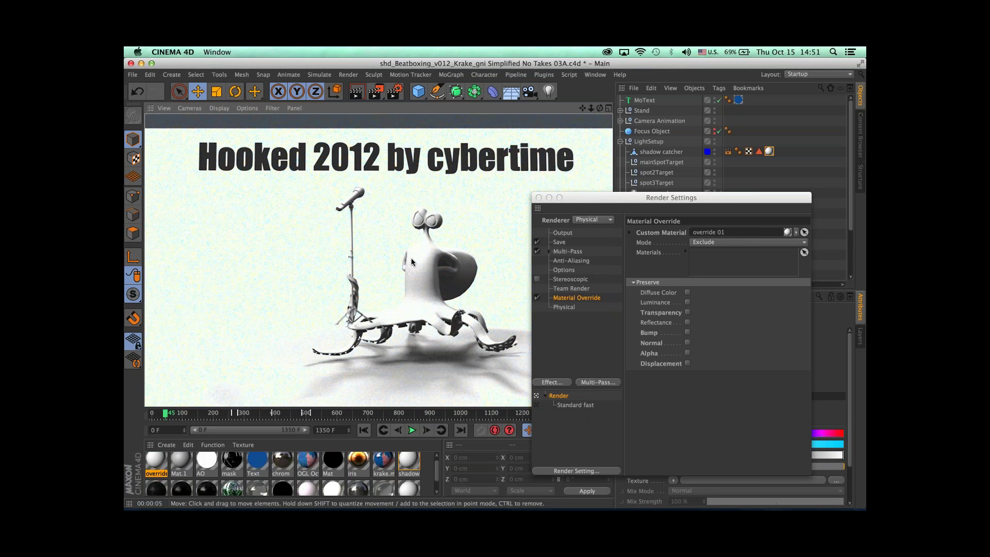
Step: Re-enable Diffusion on override 01, set its color to H 185°, S 52%, V 76%, and render the view
{"action": "double_click", "coordinate": [157, 464]}
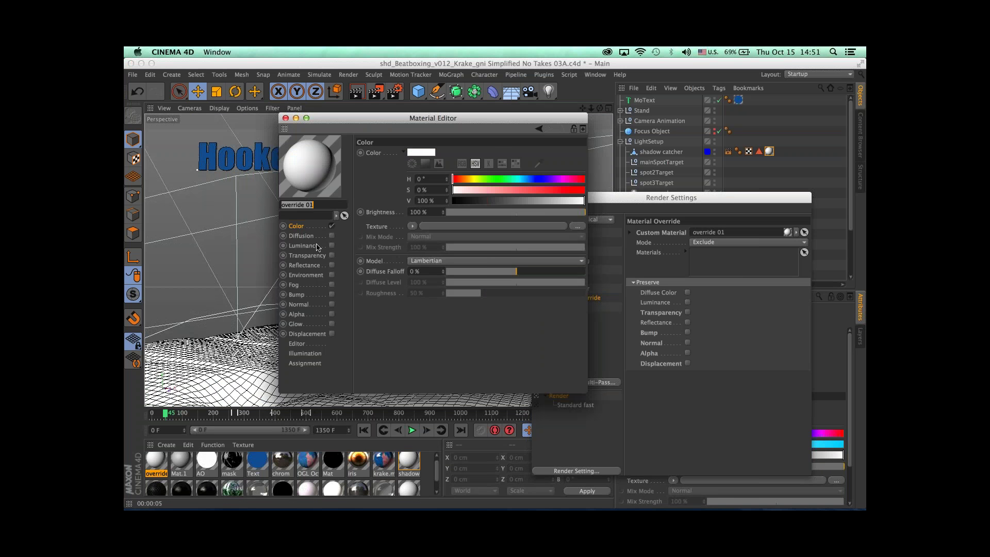
{"action": "left_click", "coordinate": [331, 236]}
{"action": "left_click", "coordinate": [321, 228]}
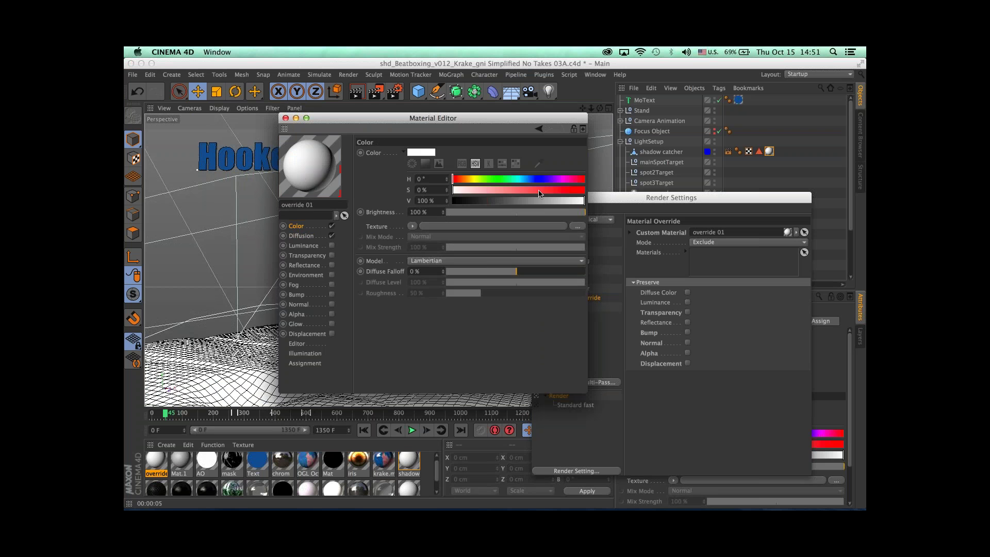
{"action": "left_click", "coordinate": [521, 179]}
{"action": "left_click", "coordinate": [521, 190]}
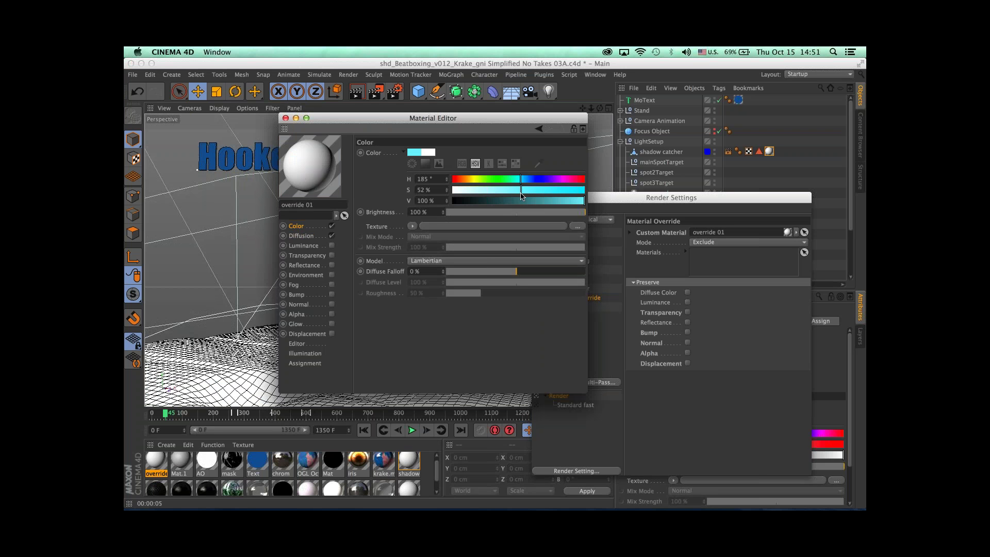
{"action": "left_click", "coordinate": [553, 200]}
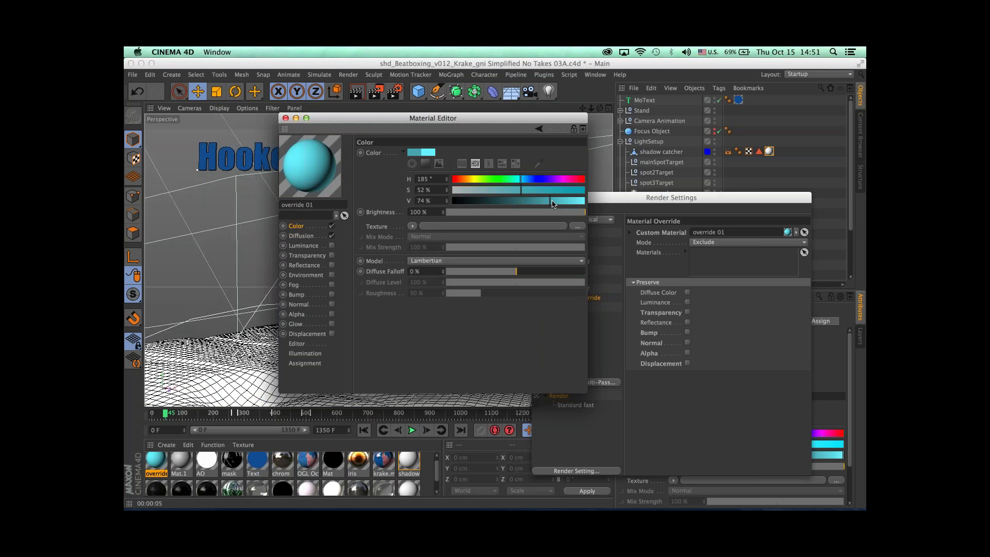
{"action": "left_click", "coordinate": [286, 118]}
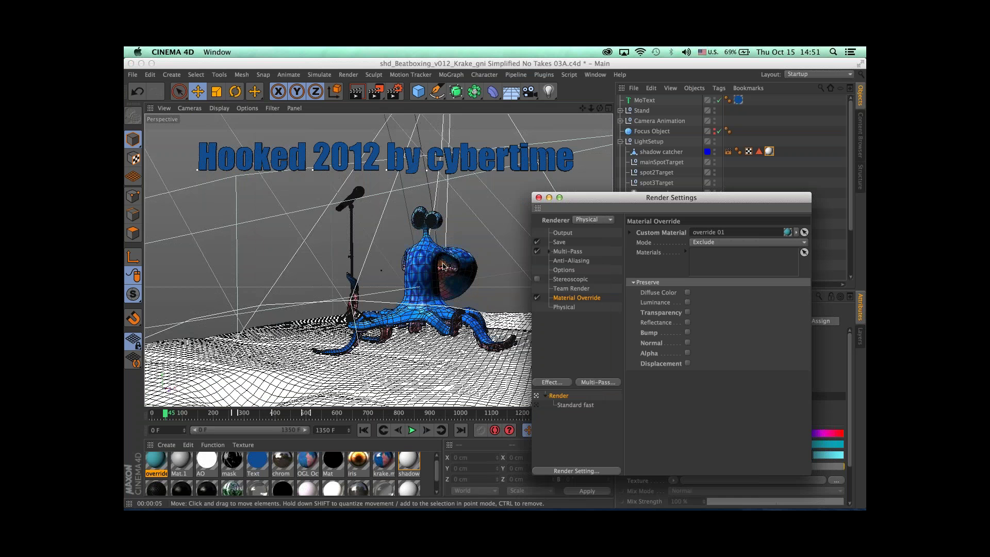
{"action": "left_click", "coordinate": [443, 266]}
{"action": "key", "text": "super+r"}
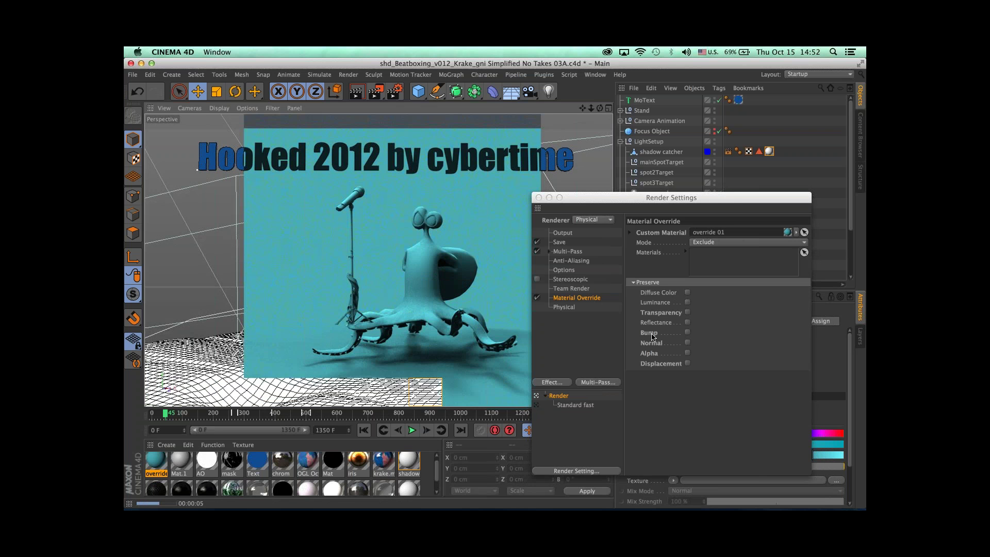
Step: Preserve Displacement and Normal in the Material Override settings and render the view
{"action": "left_click", "coordinate": [688, 363]}
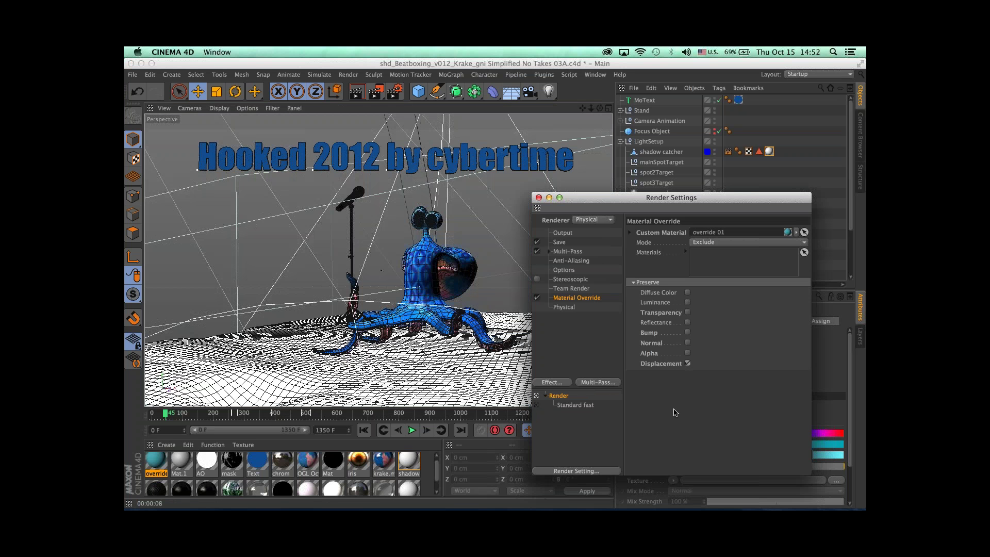
{"action": "left_click", "coordinate": [687, 342]}
{"action": "left_click", "coordinate": [439, 289]}
{"action": "key", "text": "super+r"}
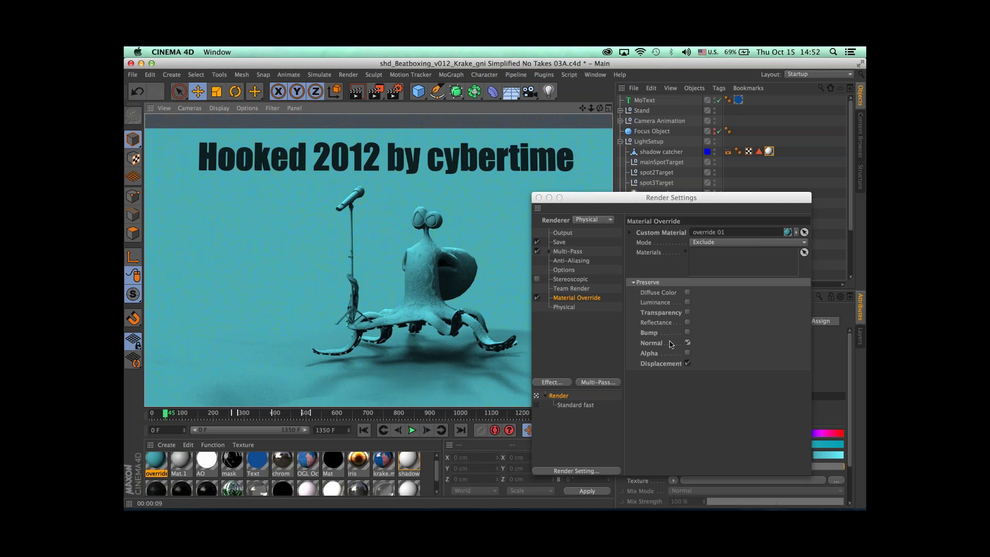
Step: Reset all the Preserve options of the Material Override to their defaults and render the view
{"action": "left_click", "coordinate": [662, 294]}
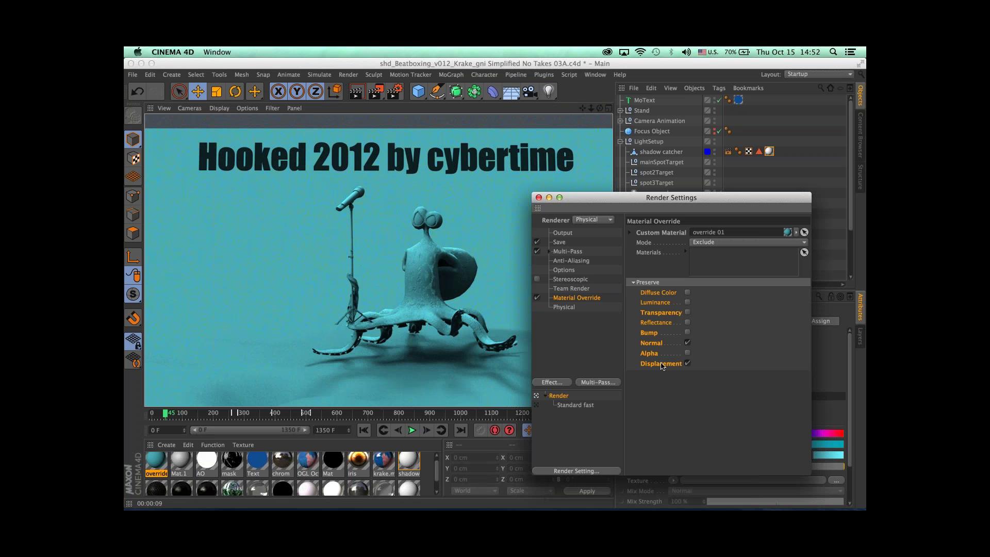
{"action": "right_click", "coordinate": [662, 366]}
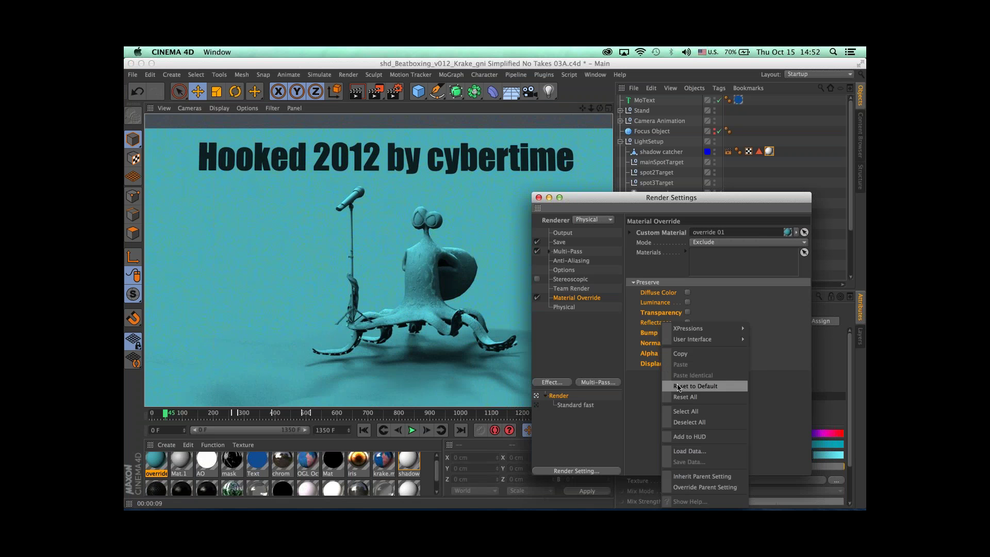
{"action": "left_click", "coordinate": [673, 385]}
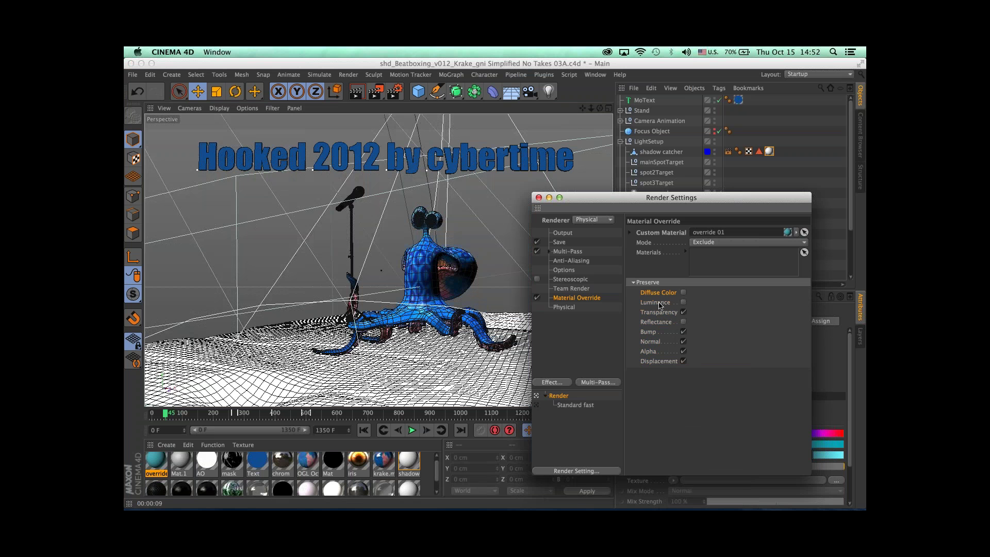
{"action": "right_click", "coordinate": [659, 304]}
{"action": "left_click", "coordinate": [679, 367]}
{"action": "left_click", "coordinate": [664, 313]}
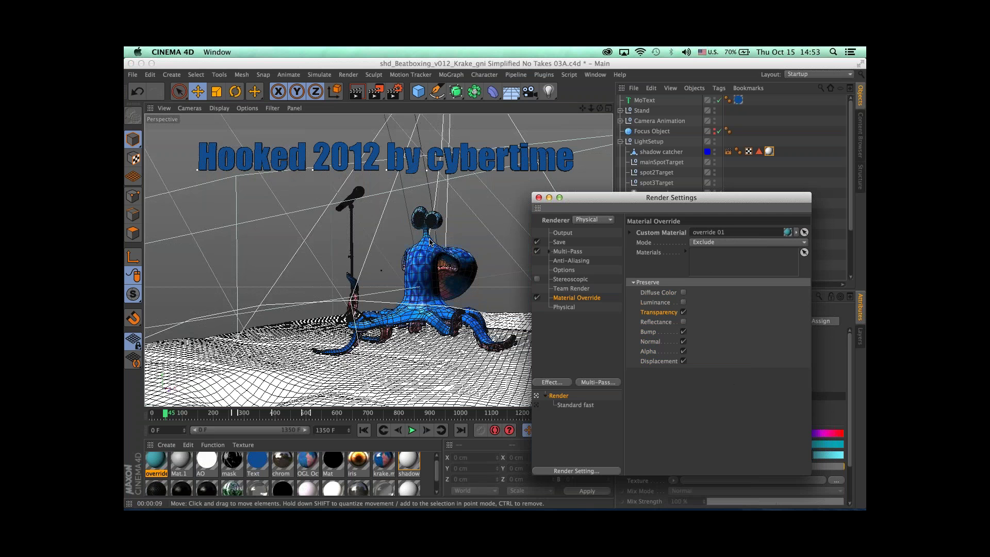
{"action": "key", "text": "super+r"}
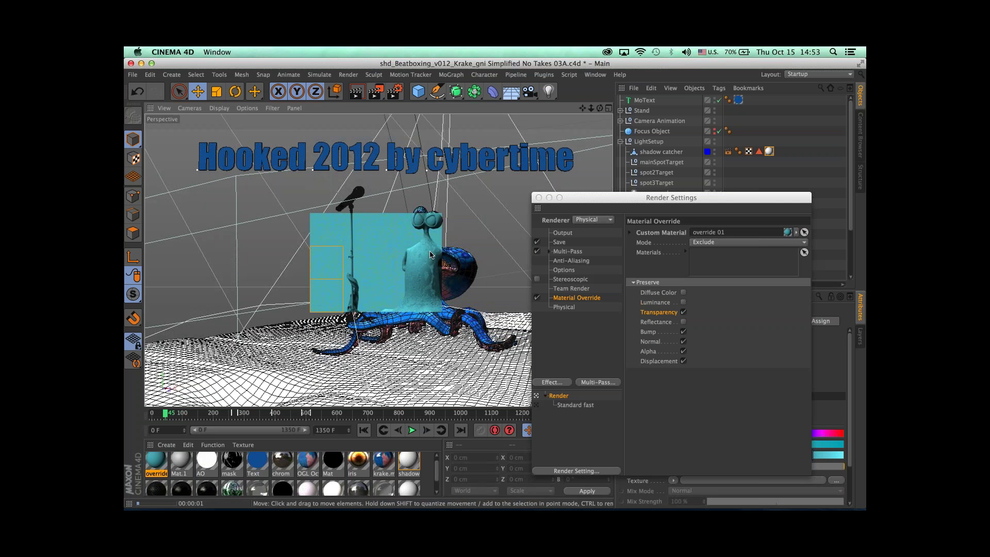
Step: Shift the hue of the override 01 material to a magenta pink and close the Material Editor
{"action": "double_click", "coordinate": [155, 461]}
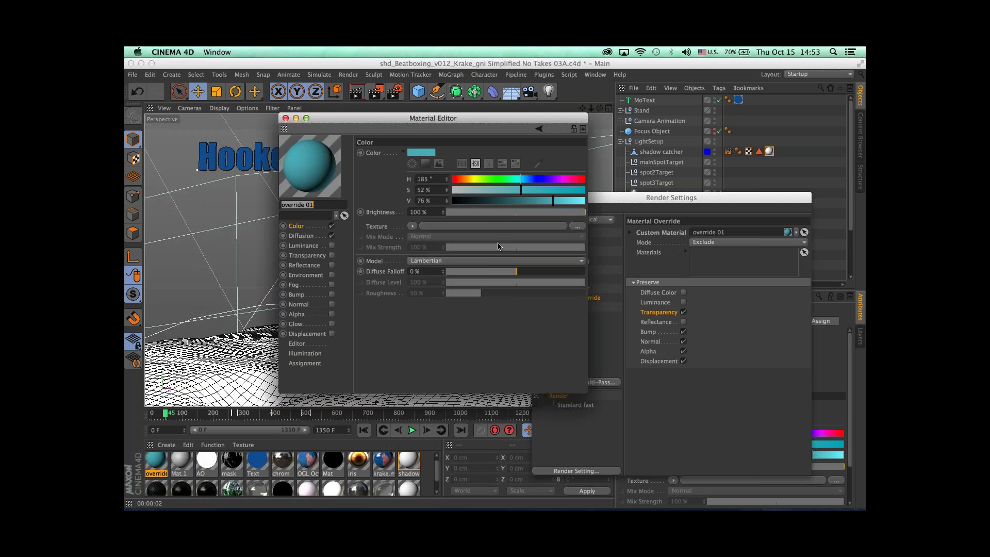
{"action": "left_click", "coordinate": [574, 179]}
{"action": "left_click", "coordinate": [285, 118]}
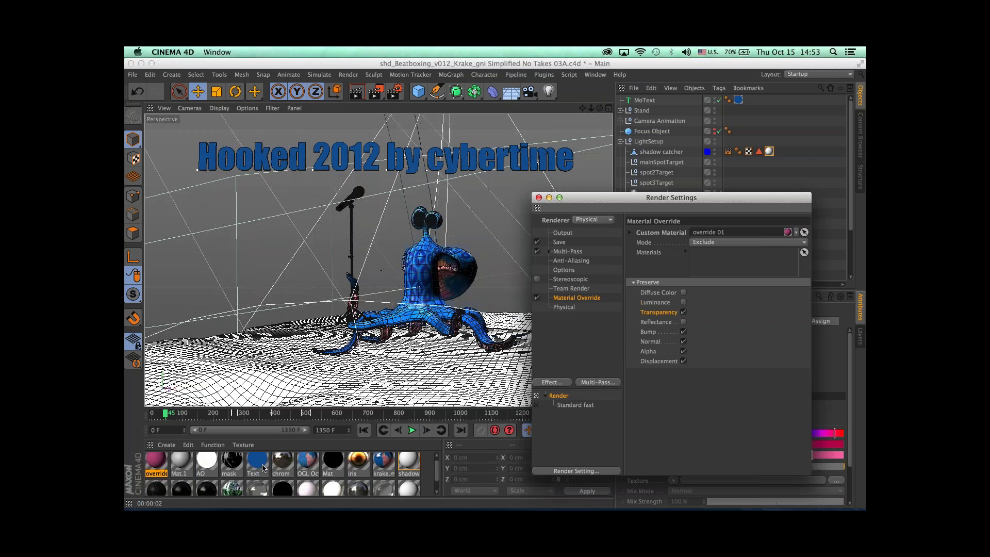
Step: Add the Text material to the Material Override's list in Exclude mode and render the view
{"action": "left_click_drag", "start_coordinate": [258, 464], "coordinate": [711, 259]}
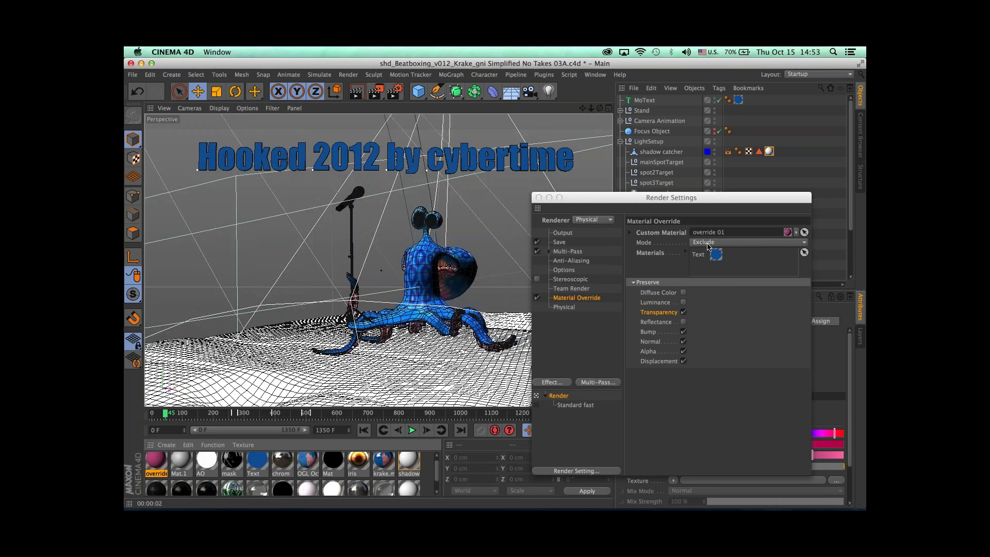
{"action": "left_click", "coordinate": [726, 361]}
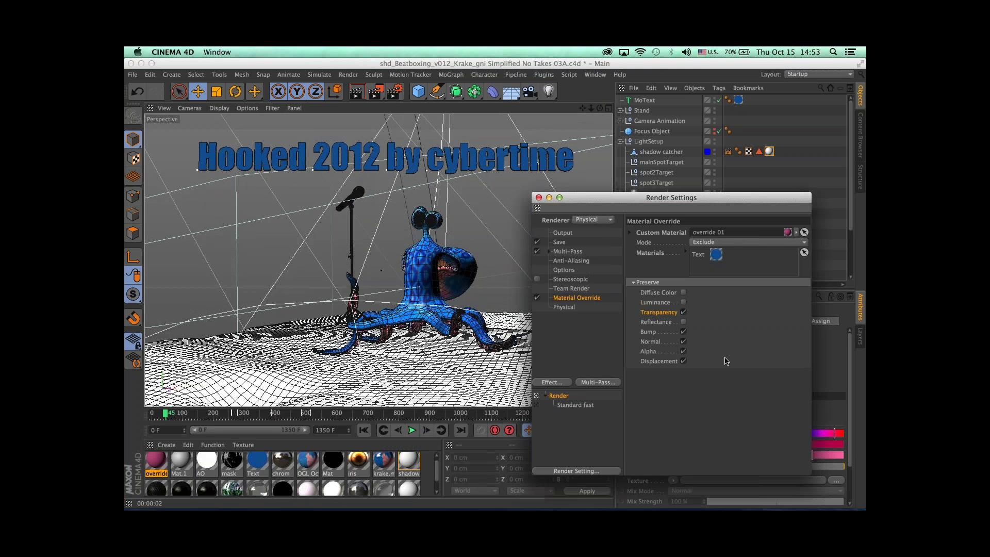
{"action": "key", "text": "super+r"}
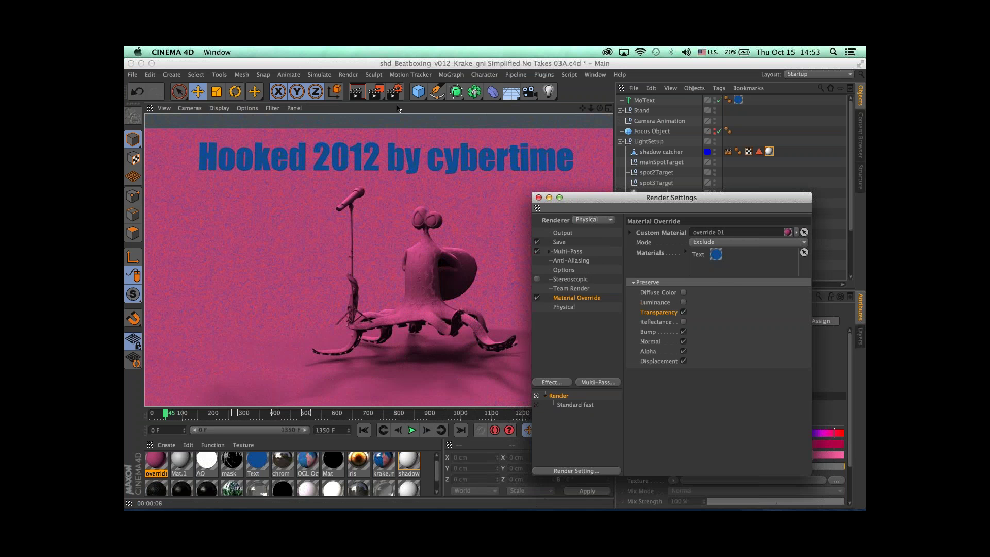
Step: Examine the Physical renderer's basic properties, close the Render Settings and render the view again
{"action": "left_click", "coordinate": [575, 308]}
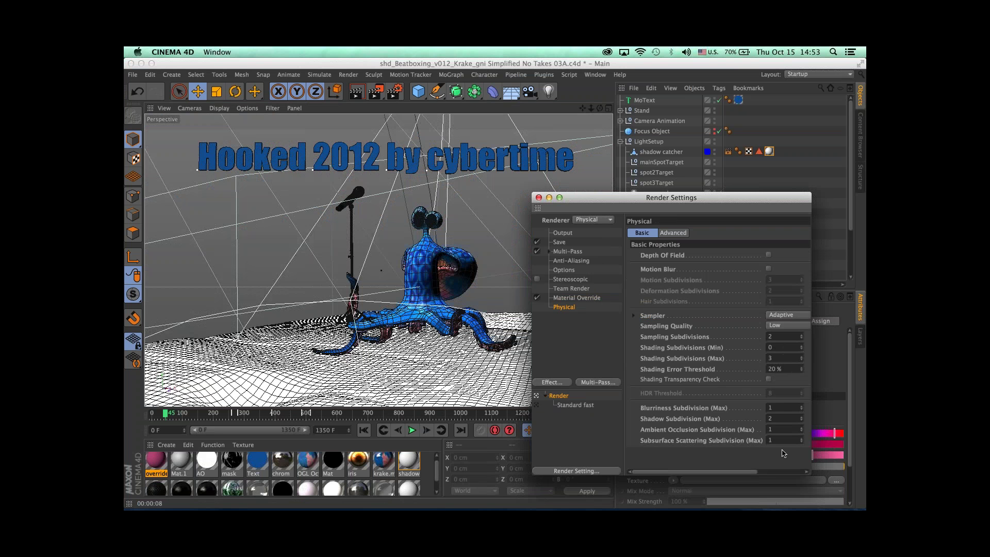
{"action": "left_click", "coordinate": [538, 199]}
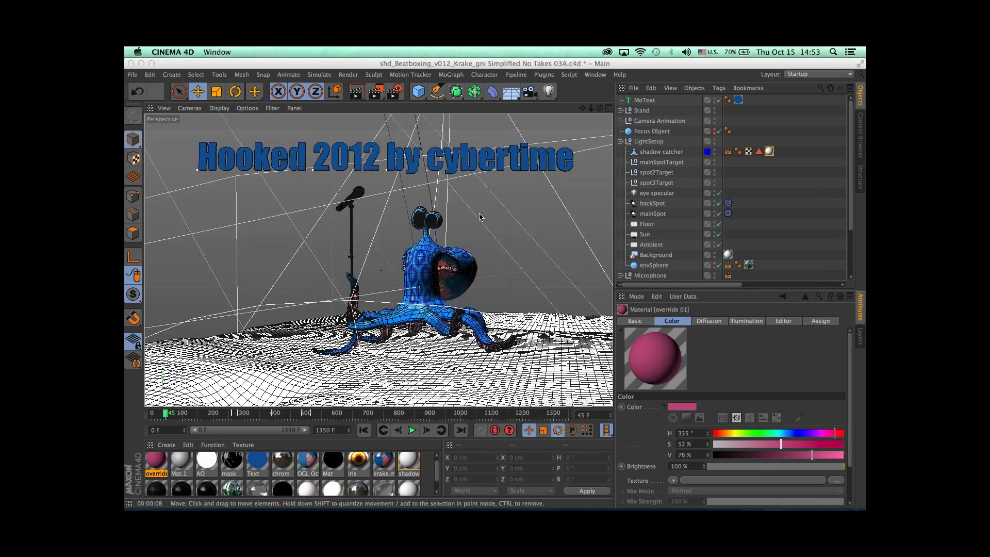
{"action": "key", "text": "super+r"}
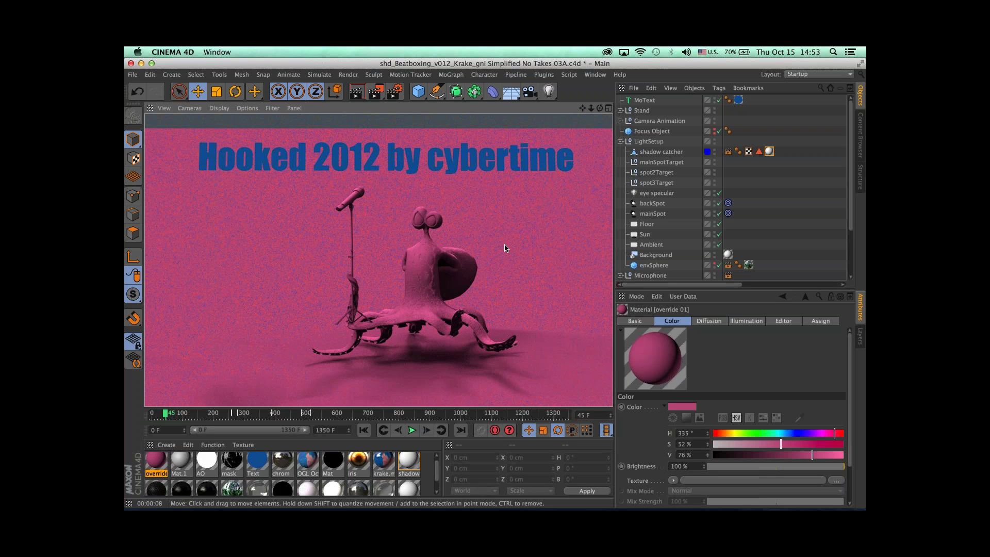
Step: Open the Render Settings and the Takes window side by side to examine the render presets and takes, and close the Takes window
{"action": "left_click", "coordinate": [395, 95]}
{"action": "left_click_drag", "start_coordinate": [585, 201], "coordinate": [421, 158]}
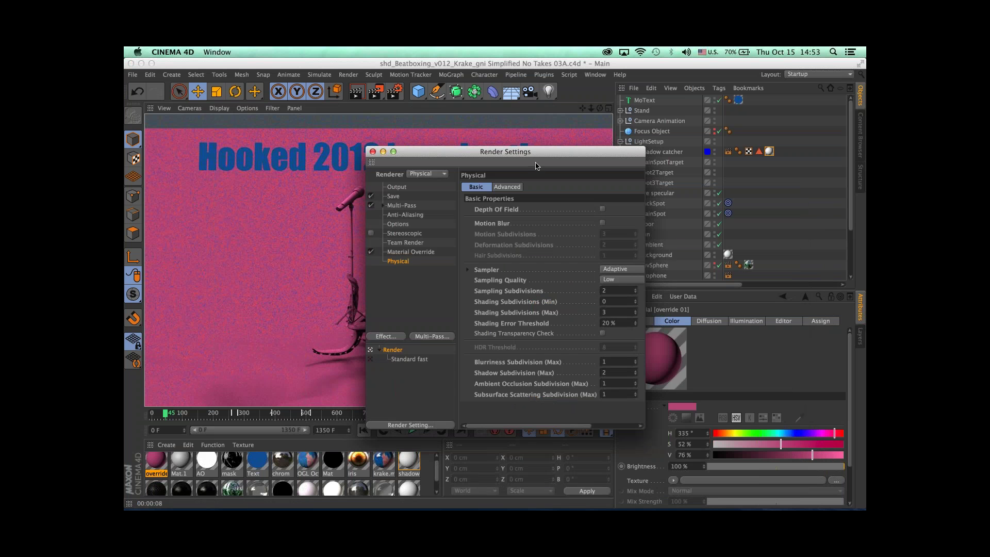
{"action": "left_click_drag", "start_coordinate": [454, 151], "coordinate": [349, 126]}
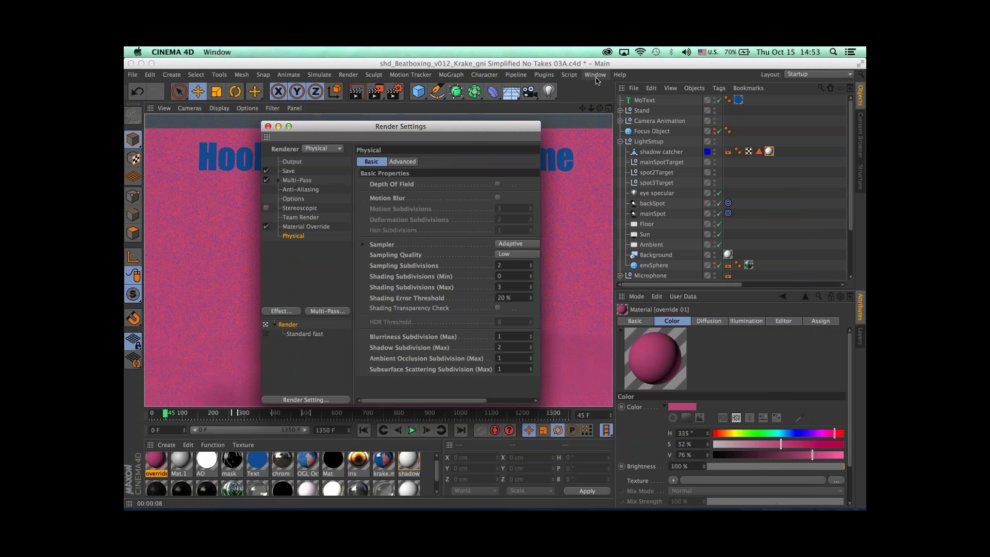
{"action": "left_click", "coordinate": [595, 74]}
{"action": "left_click", "coordinate": [707, 138]}
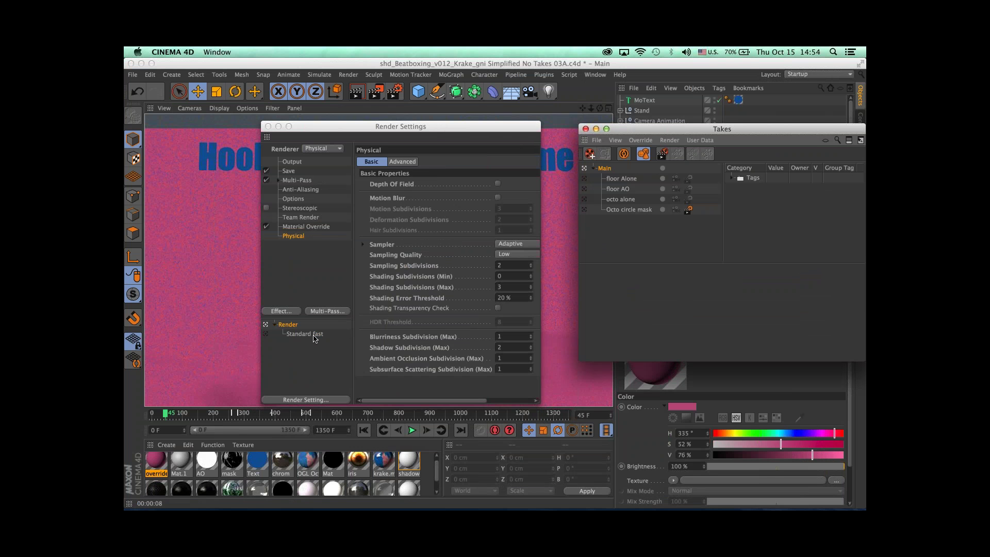
{"action": "left_click", "coordinate": [585, 129]}
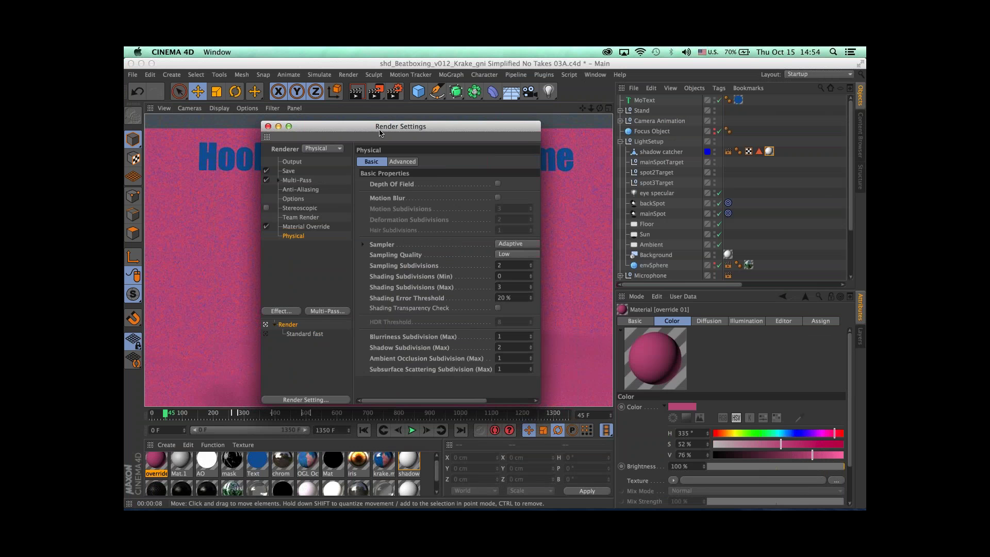
Step: Close the Render Settings and switch to Keynote
{"action": "left_click", "coordinate": [267, 127]}
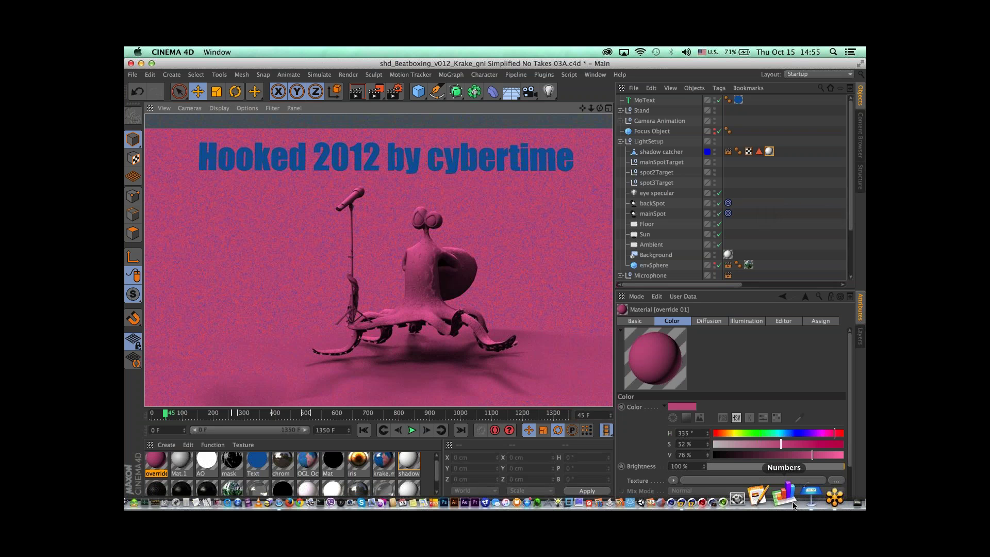
{"action": "left_click", "coordinate": [808, 498]}
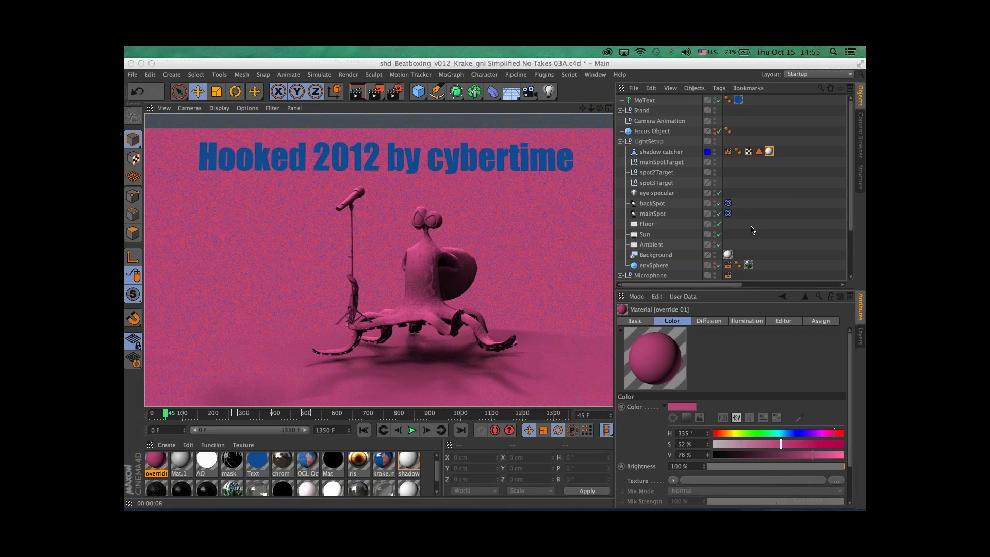